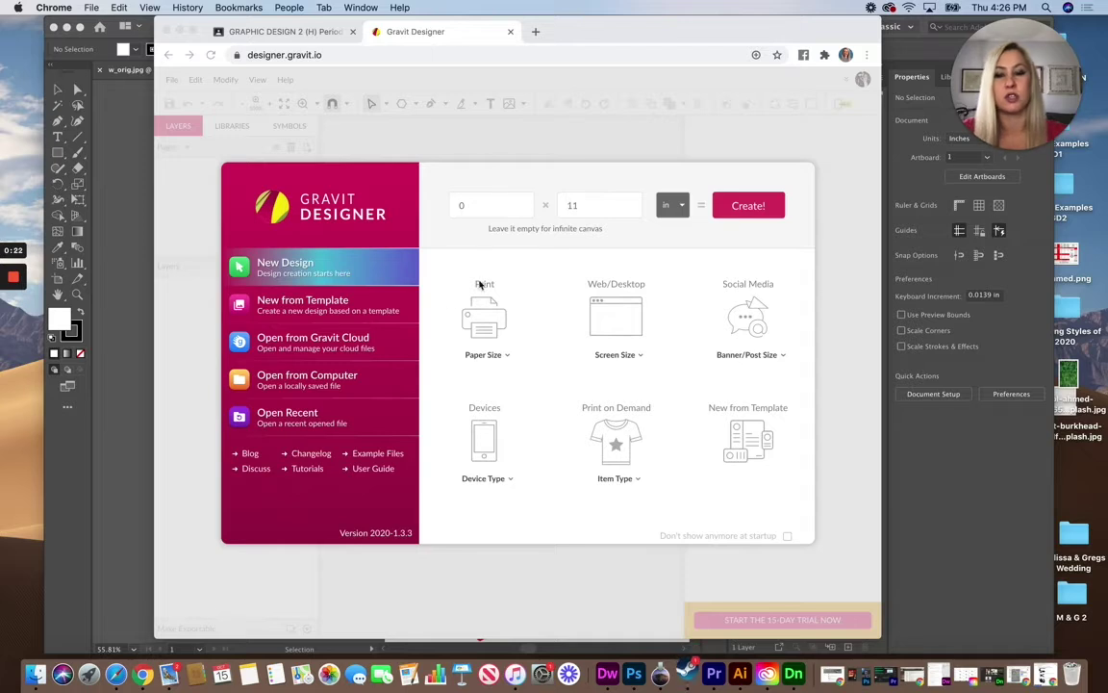
Step: Create a new design 8.5 by 11 in, with the units set to inches
click(467, 214)
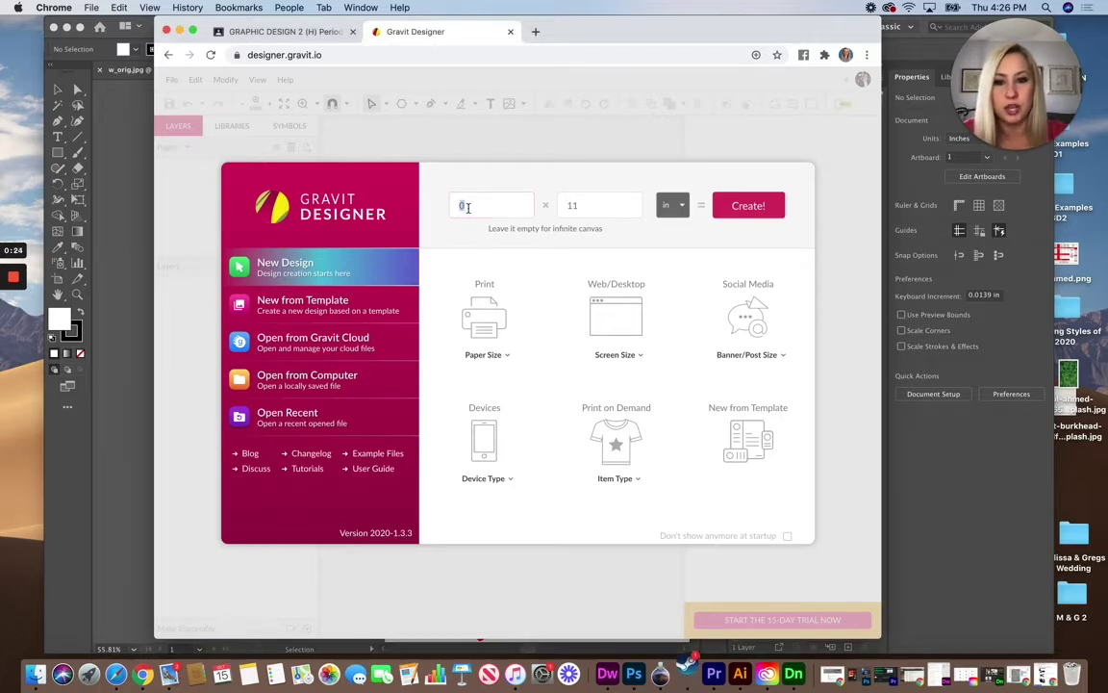
double_click(470, 206)
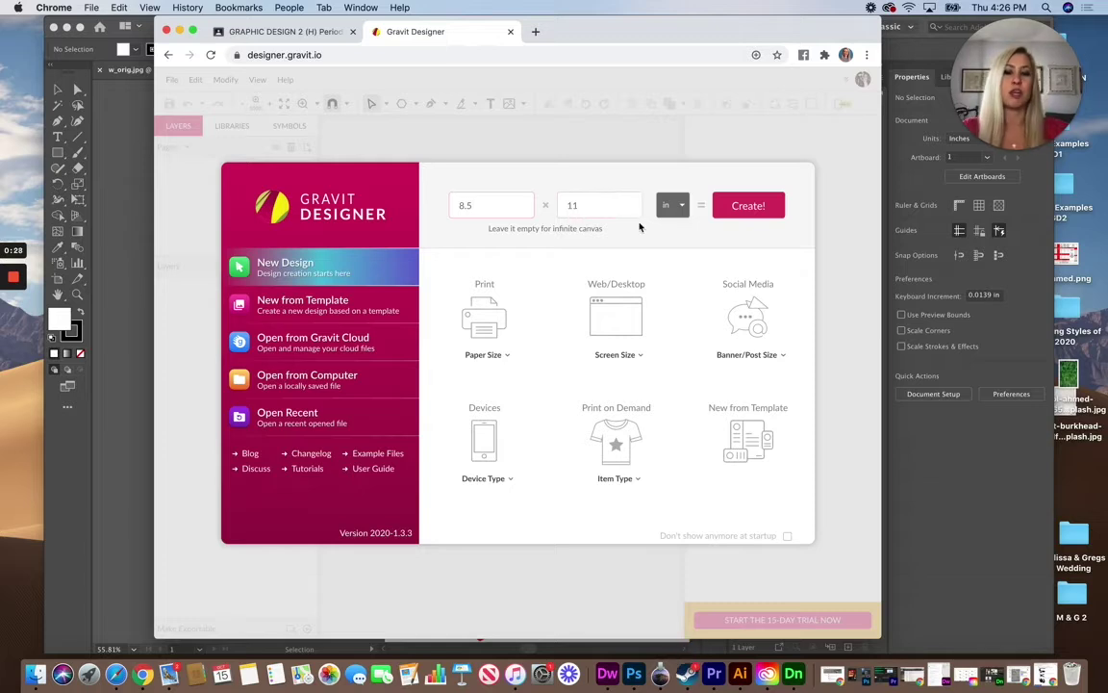
click(684, 214)
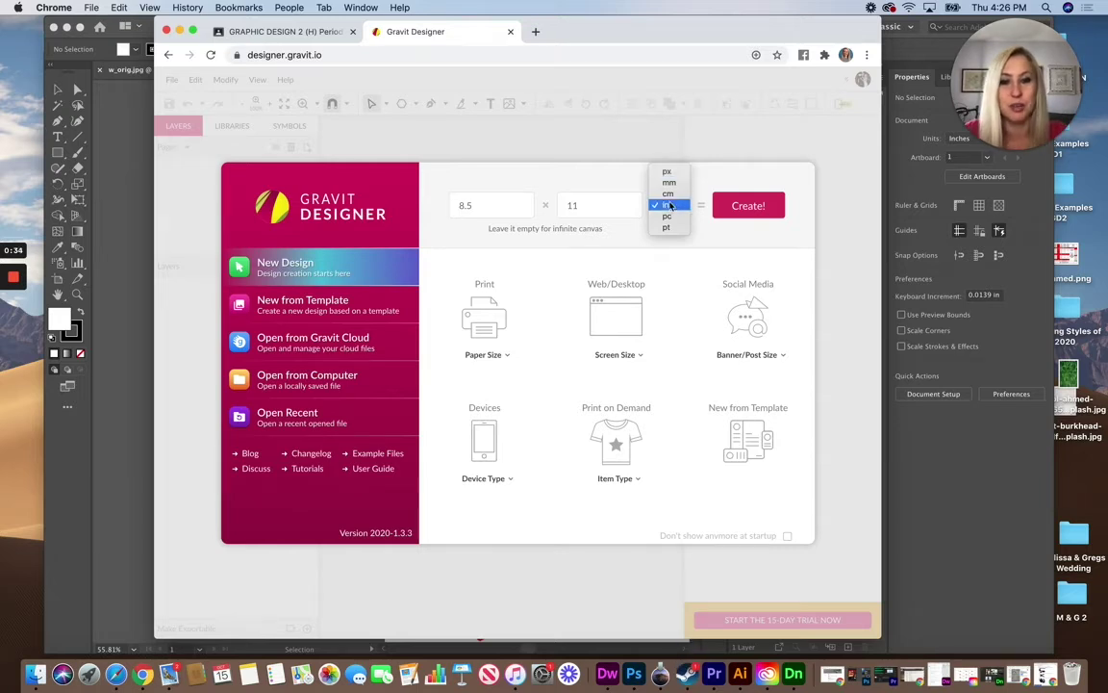
click(667, 207)
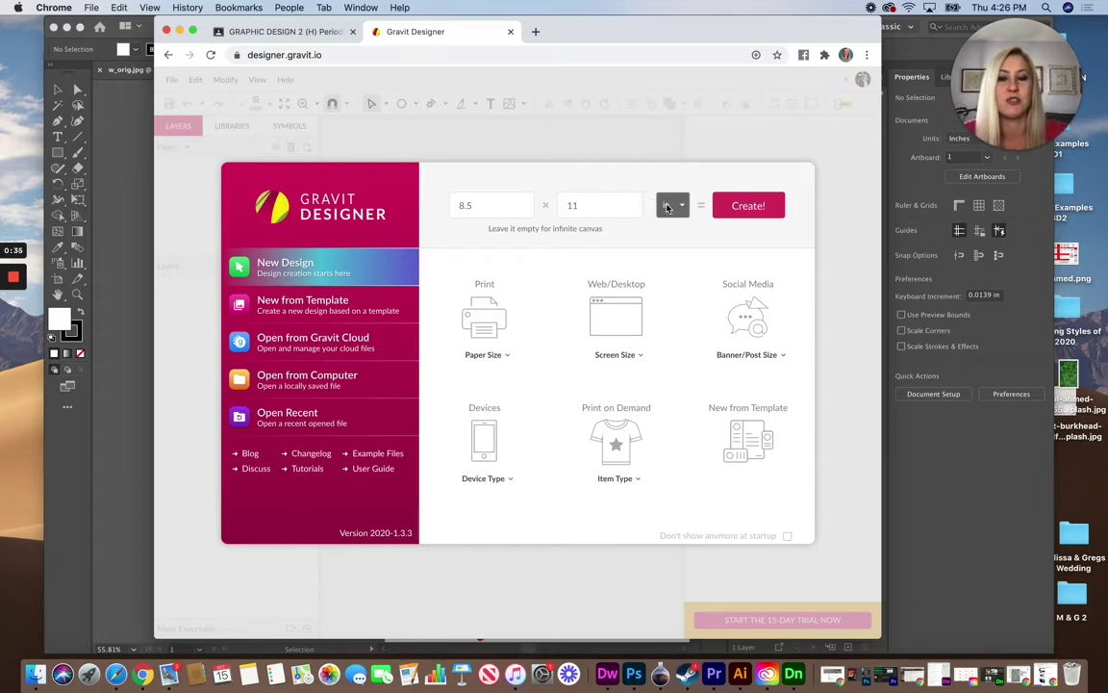
click(749, 207)
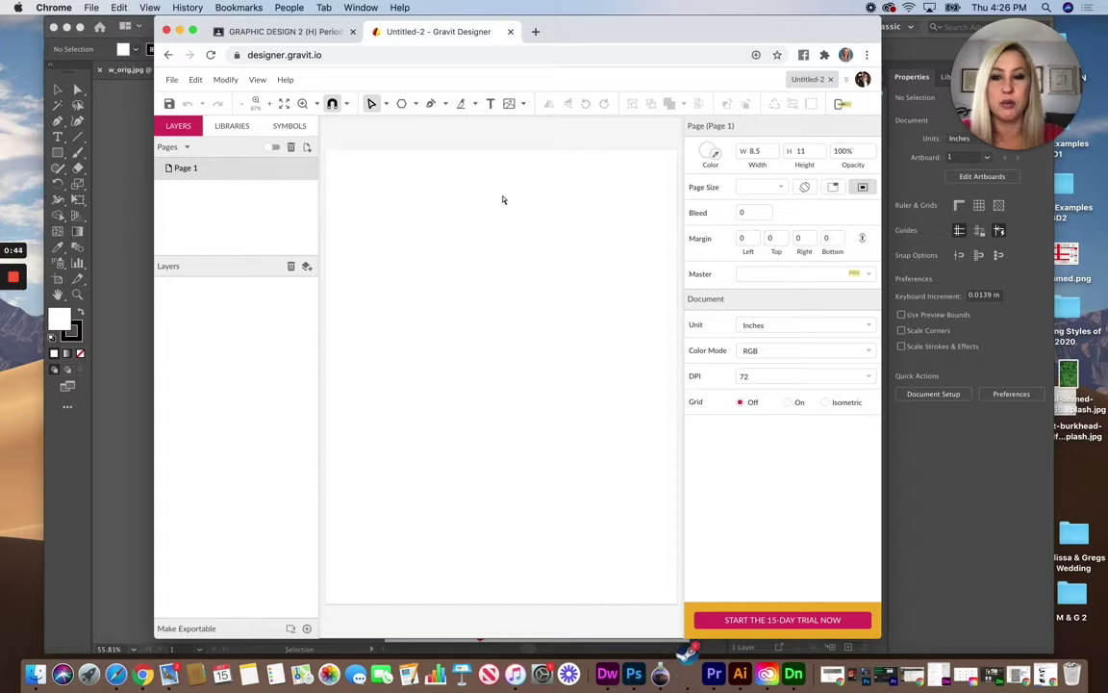
Step: With the Pen tool, place four straight-sided corner points forming a tilted quadrilateral about 3.48 by 3.19 in on the page's upper half
click(445, 104)
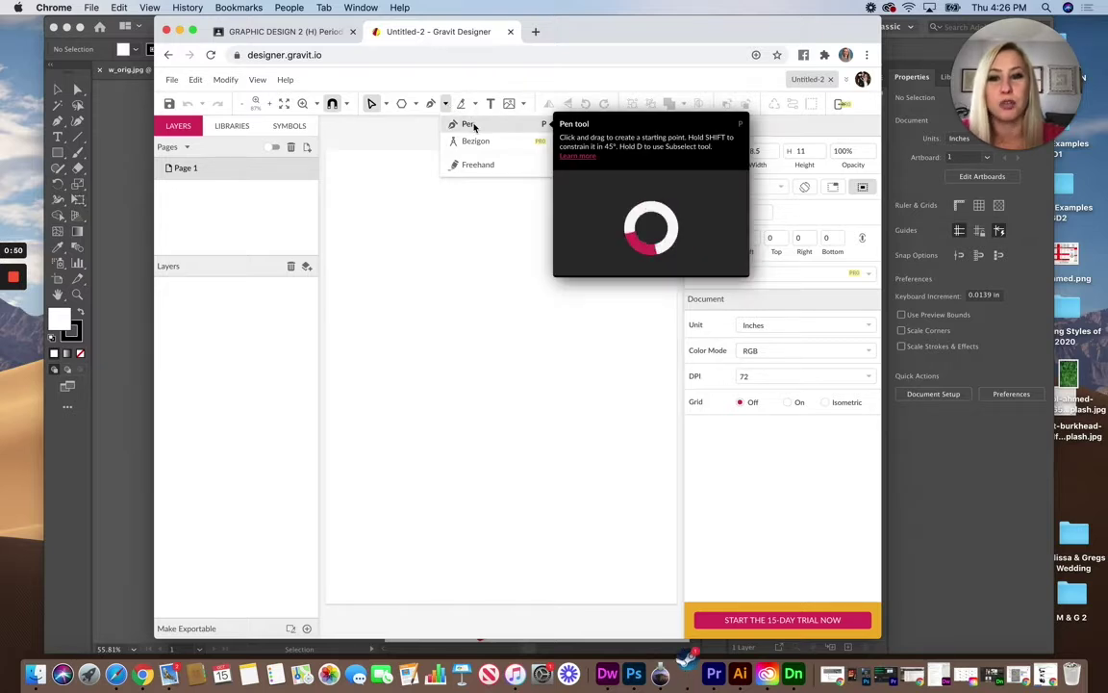
click(469, 125)
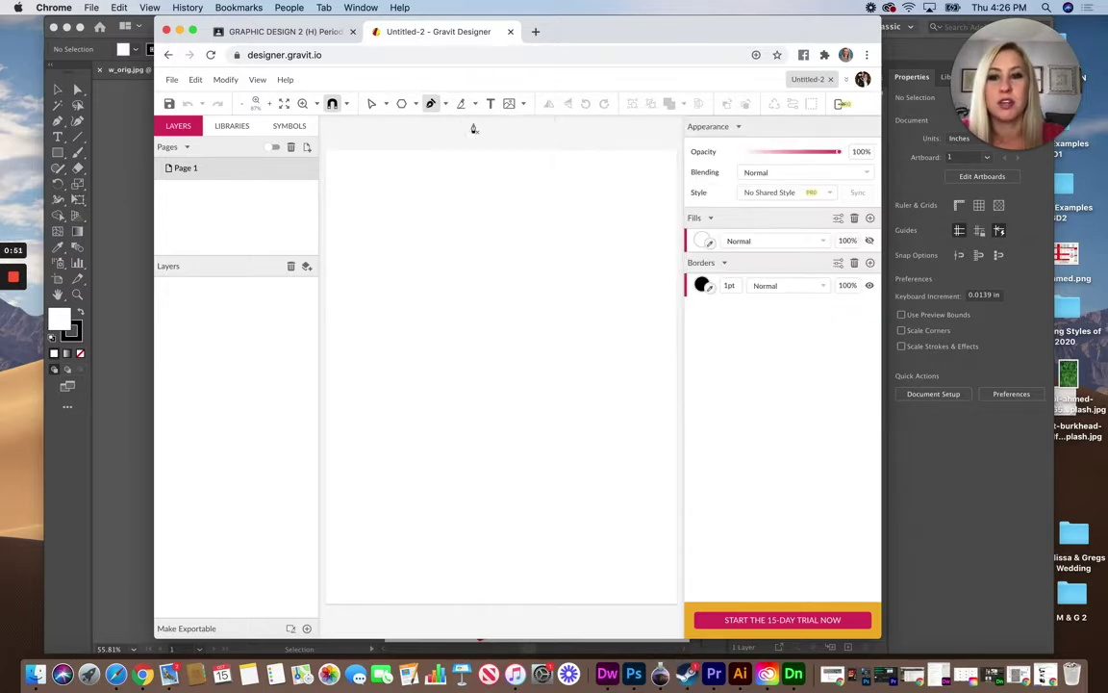
click(392, 294)
click(476, 232)
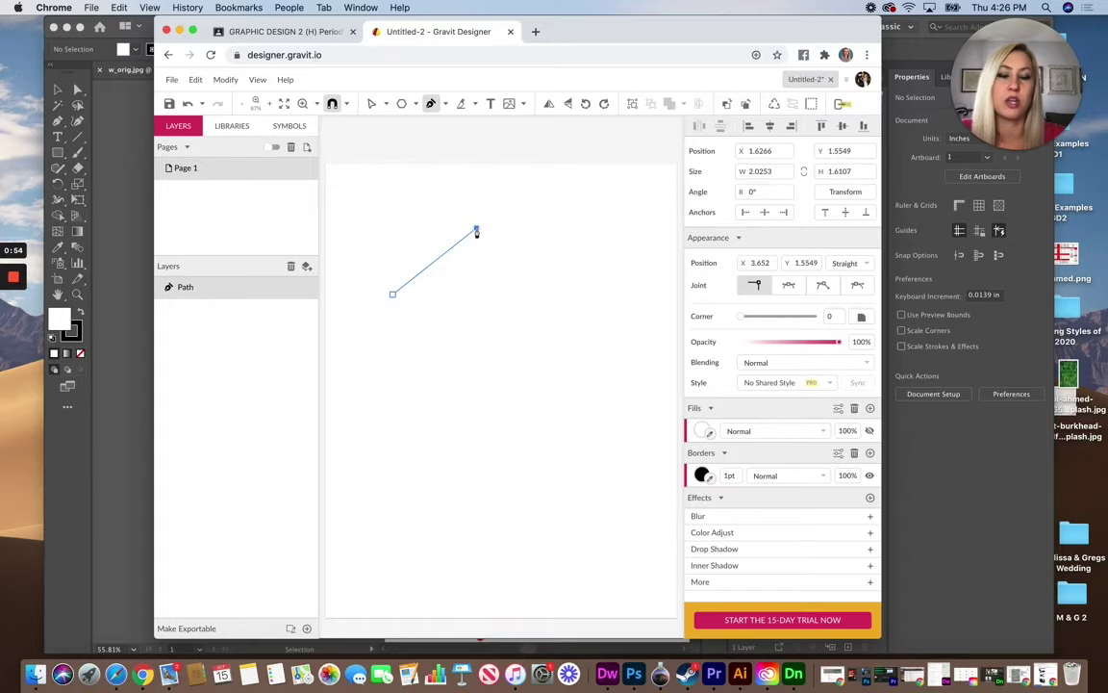
click(536, 293)
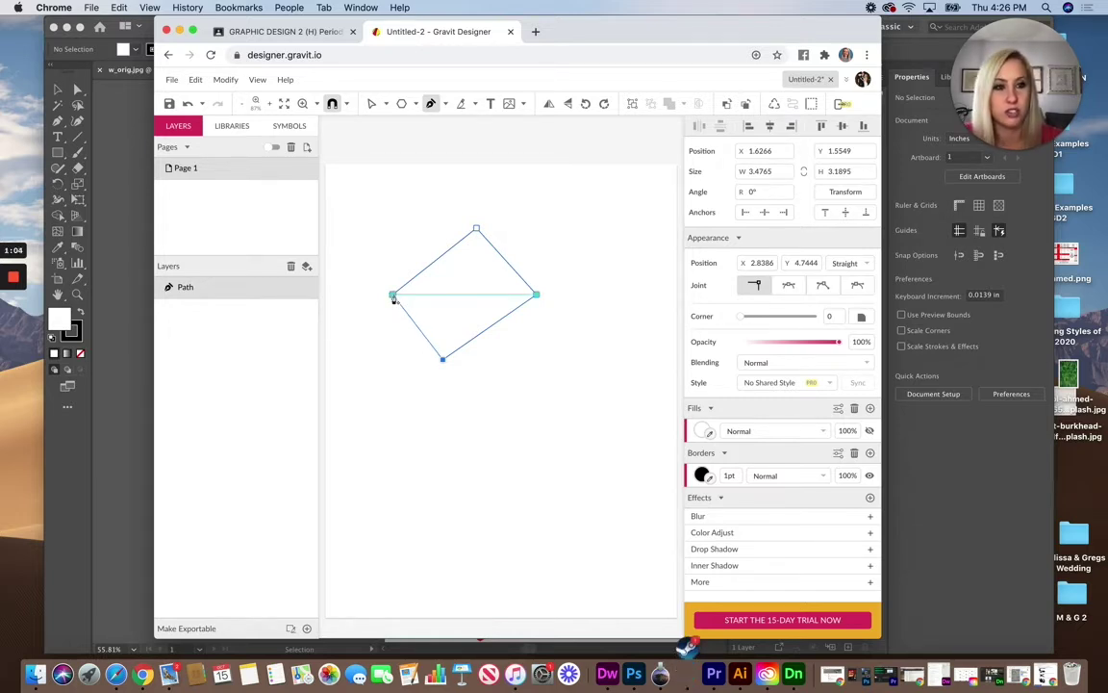
Step: Close the quadrilateral path exactly at its starting anchor point
key(super+plus)
key(super+plus)
key(super+plus)
key(super+plus)
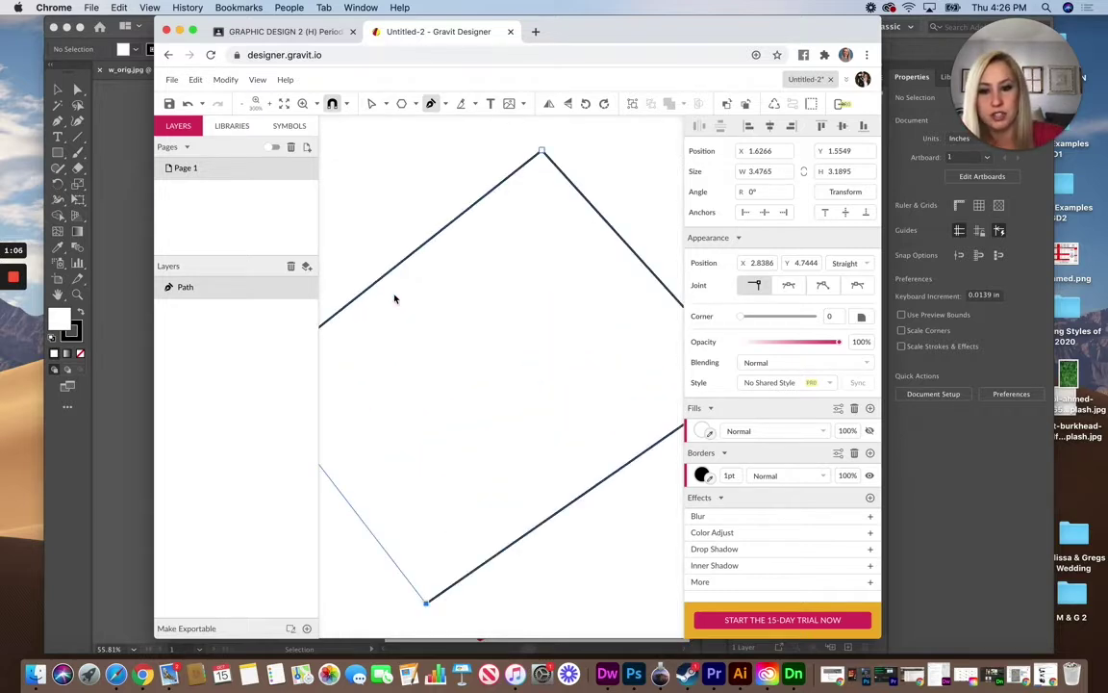
scroll(440, 324, left, 3)
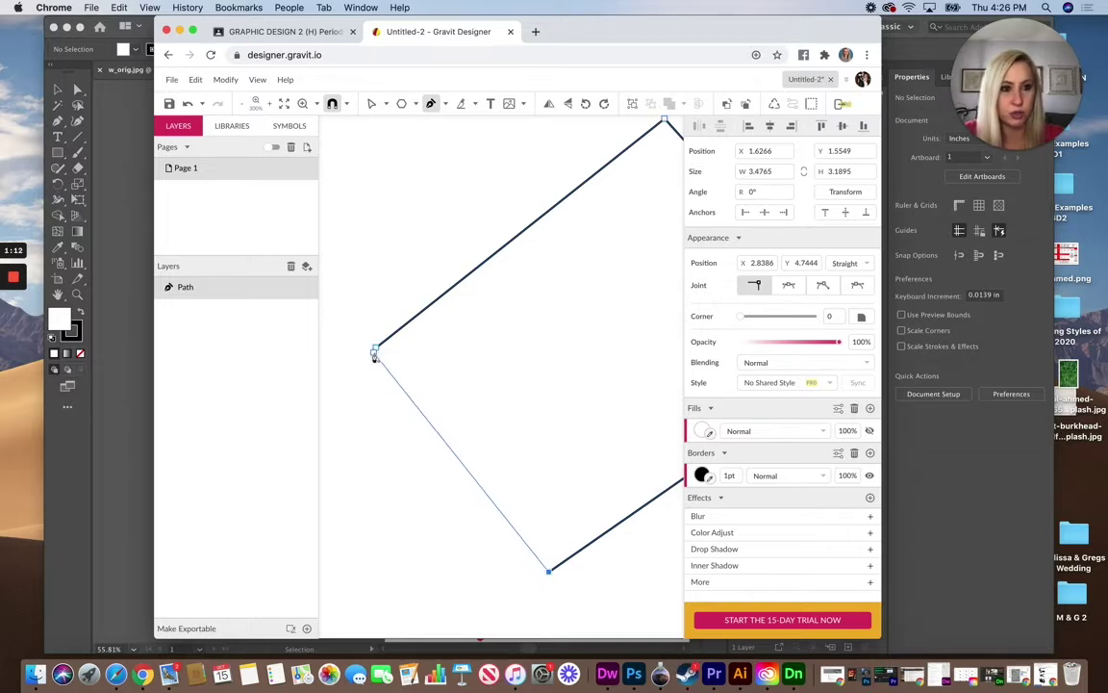
click(376, 352)
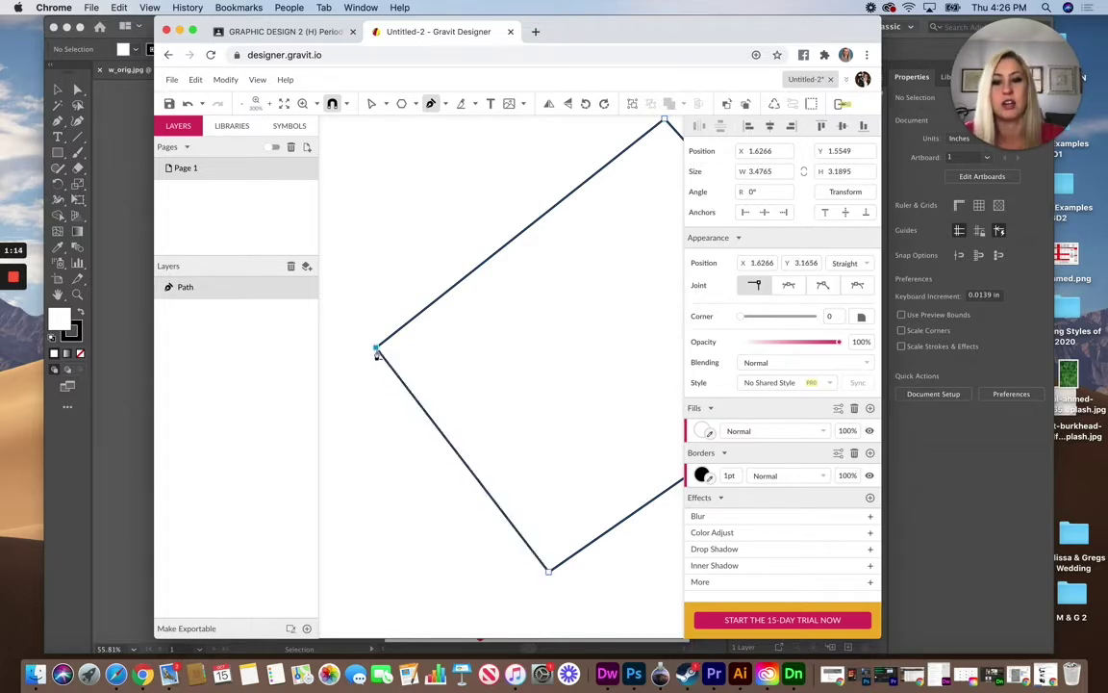
Step: Fill the closed quadrilateral with bright green (#00FF00)
key(super+0)
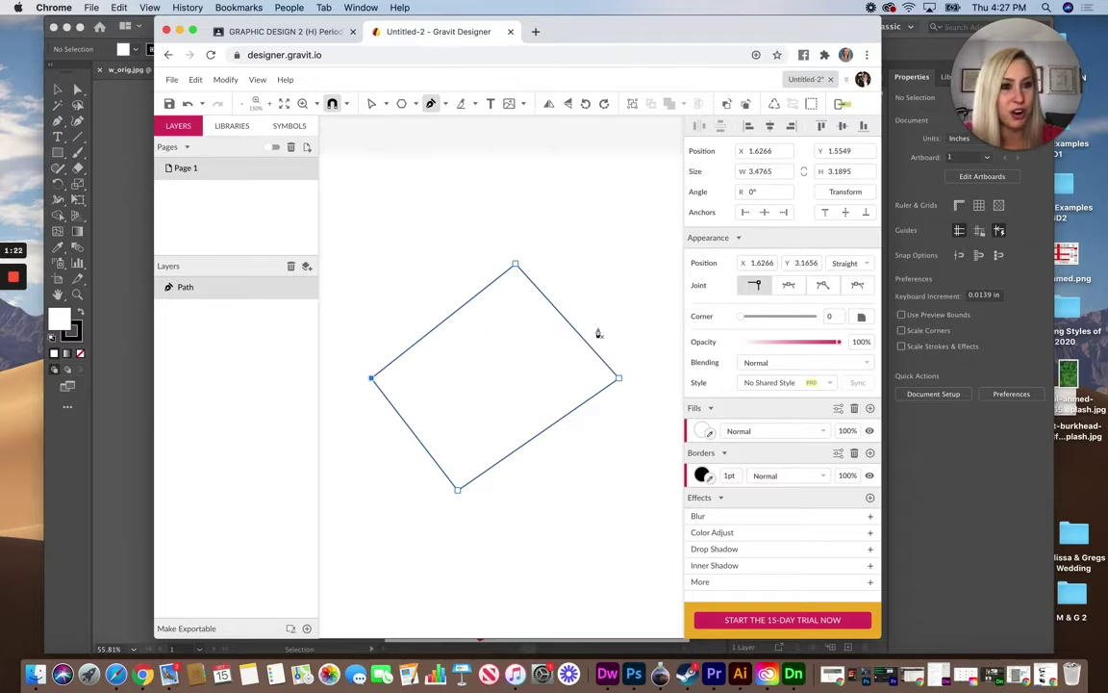
scroll(601, 333, right, 1)
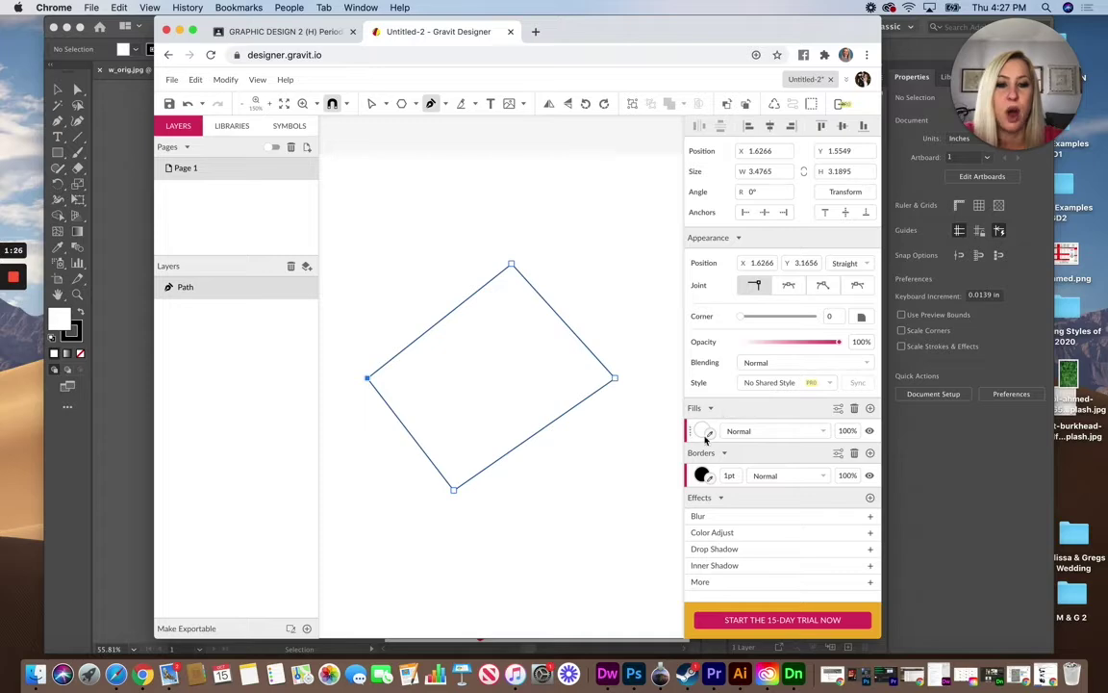
click(703, 430)
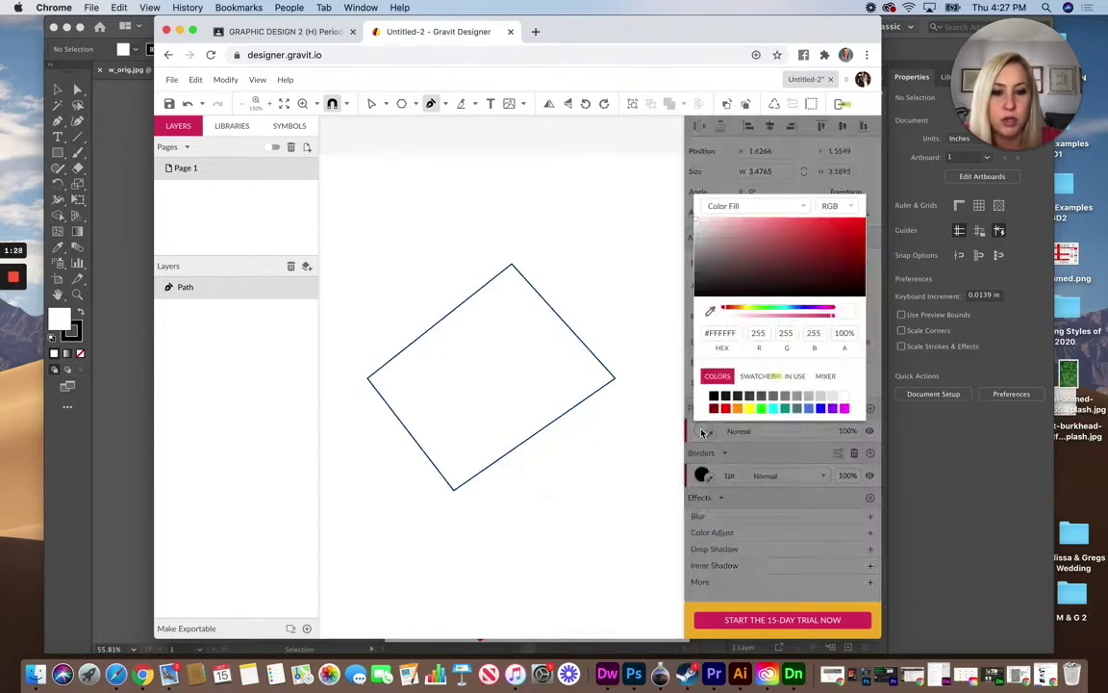
click(704, 431)
click(703, 430)
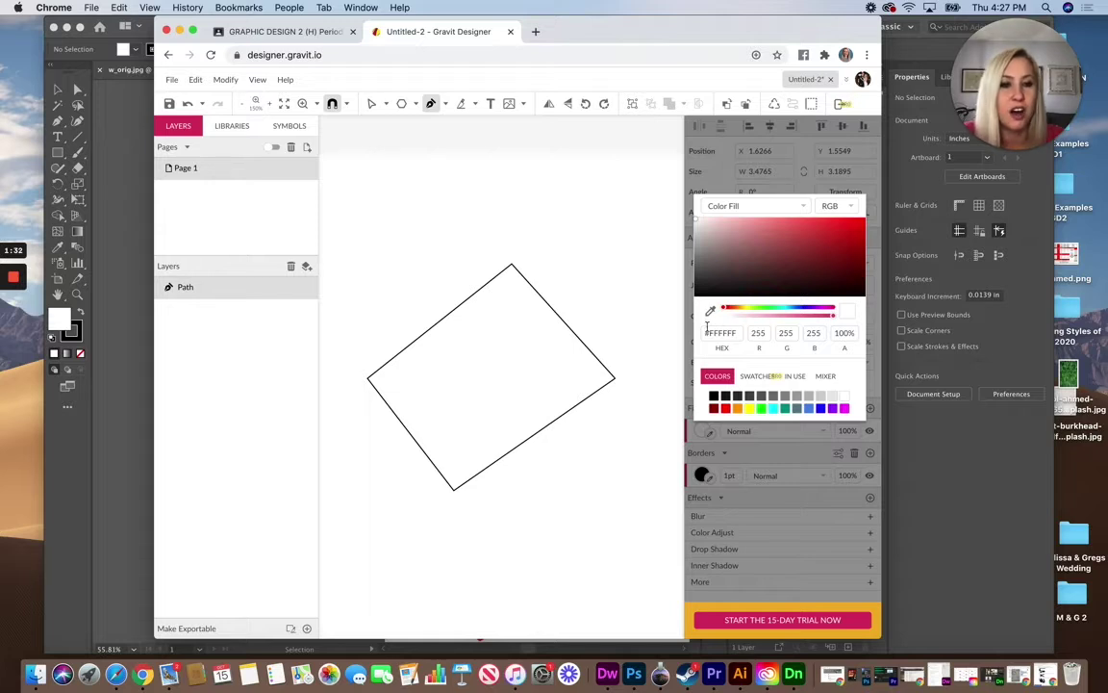
scroll(727, 329, right, 1)
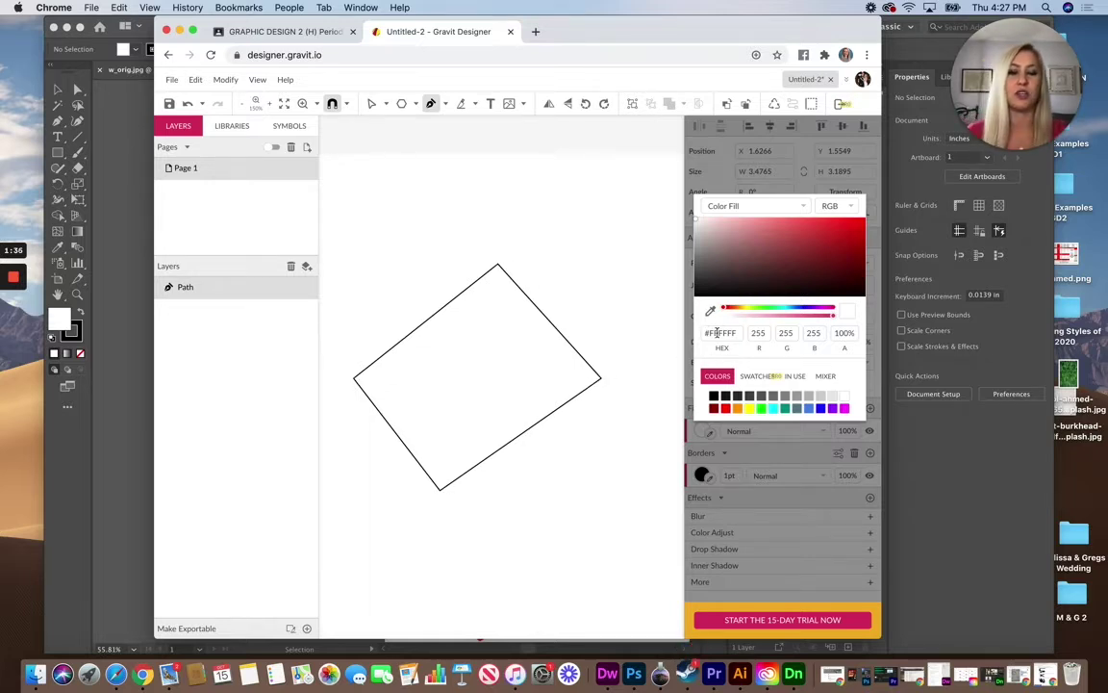
click(762, 409)
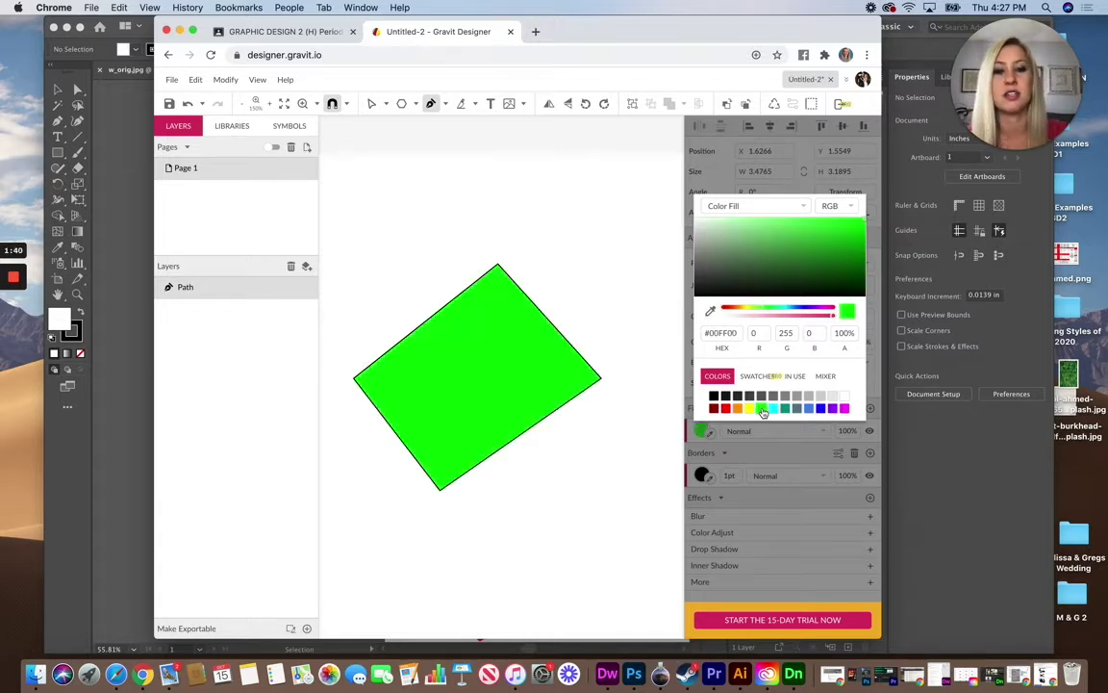
Step: Set the quadrilateral's border to yellow (#FFFF00) with a width of 10 pt
click(703, 475)
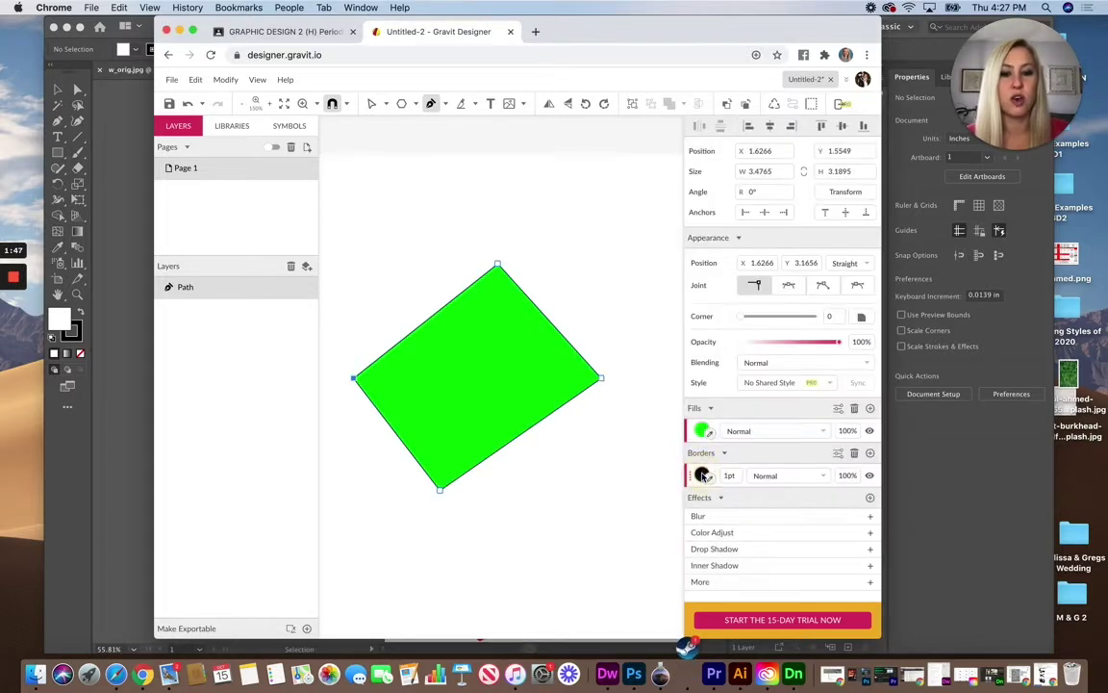
click(703, 475)
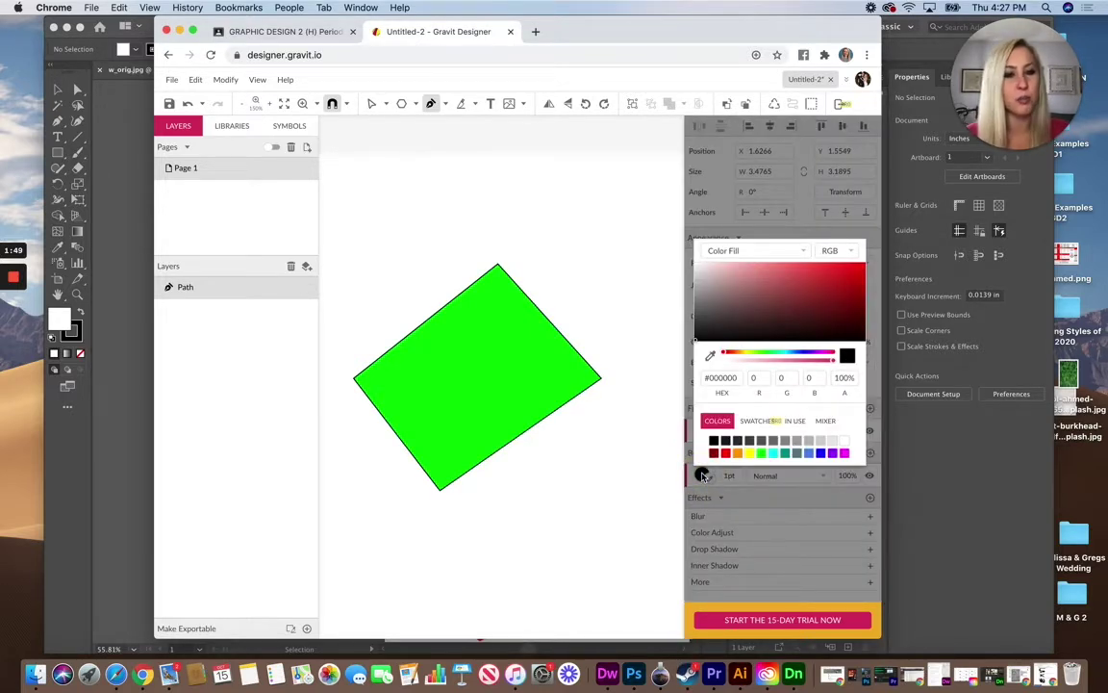
click(749, 453)
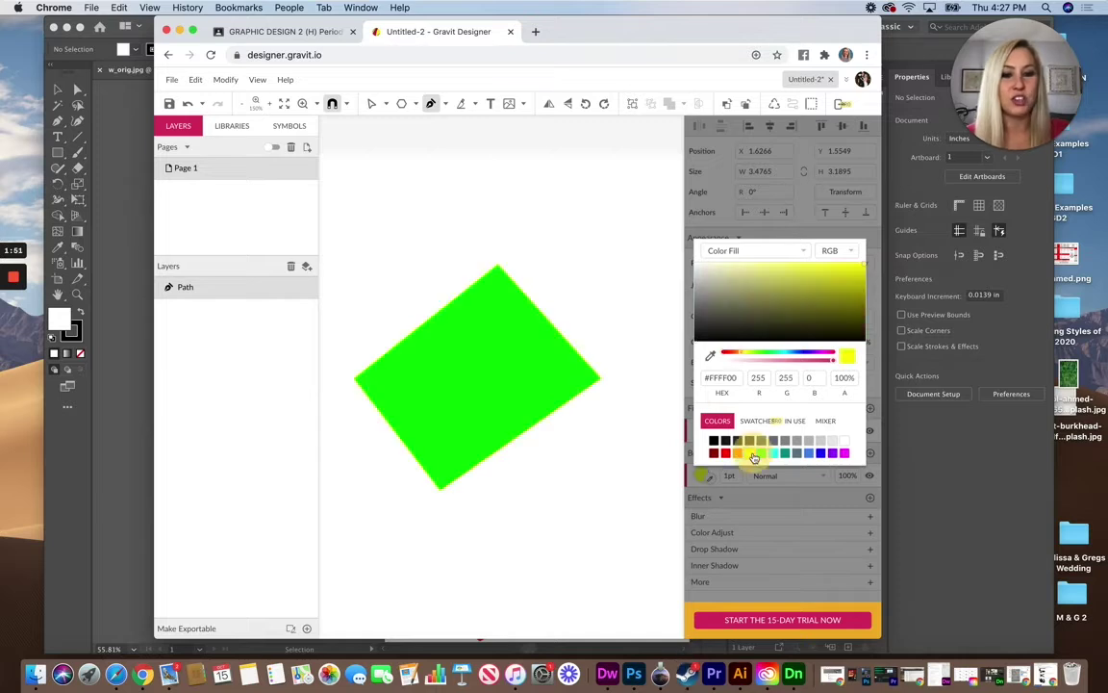
click(734, 474)
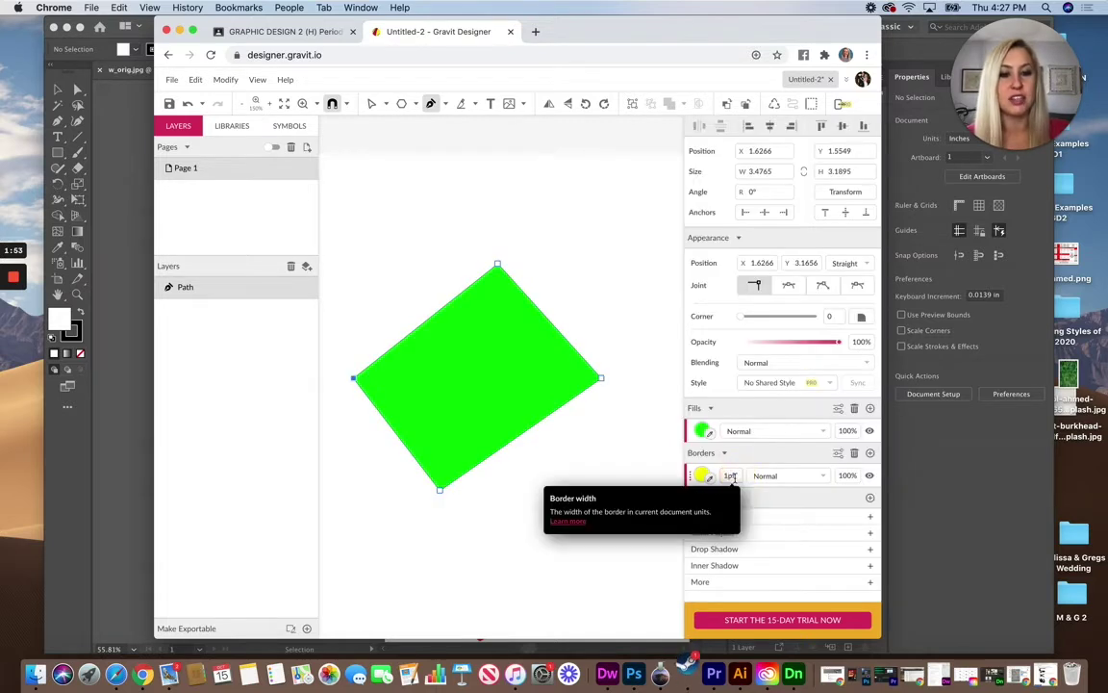
click(728, 476)
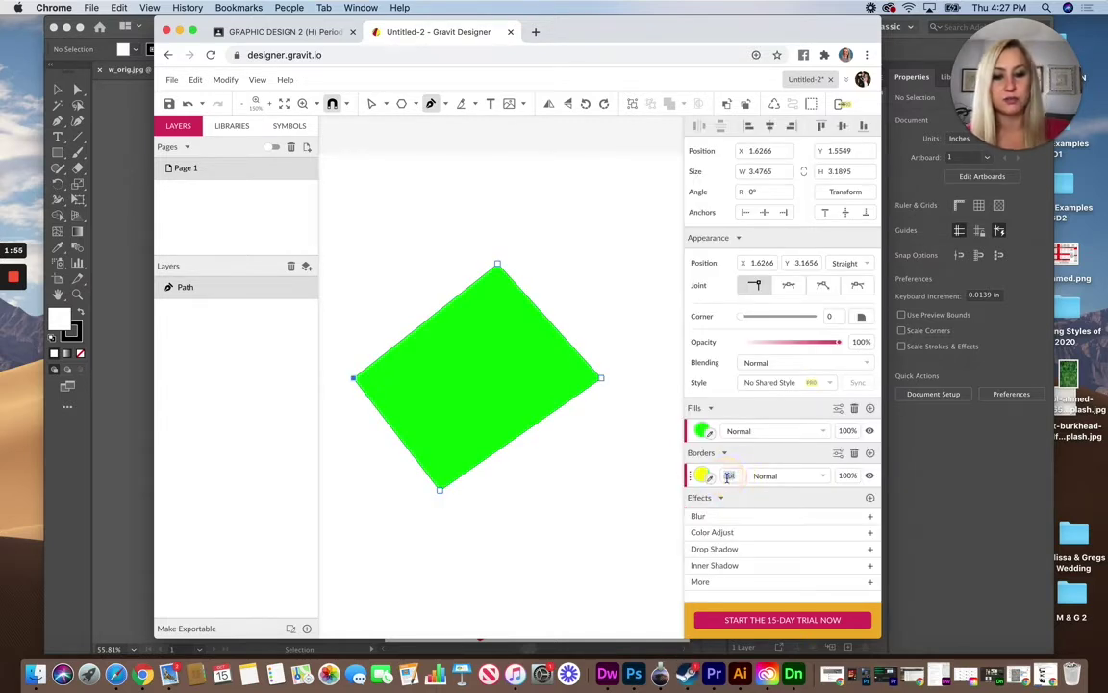
text(10)
key(Return)
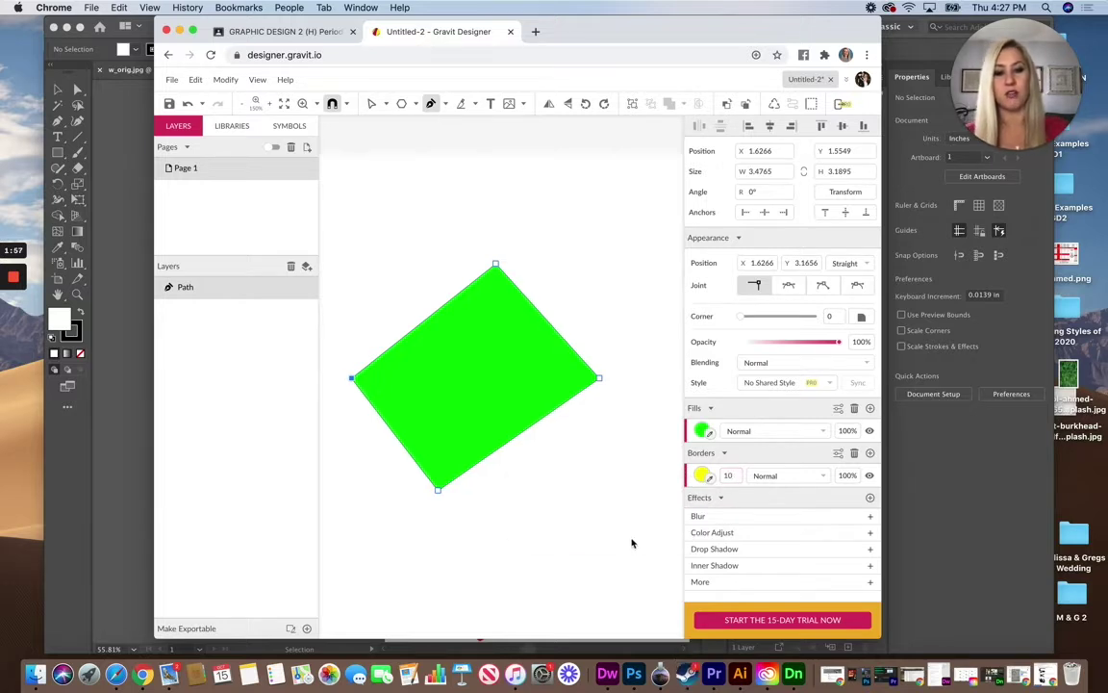
click(822, 475)
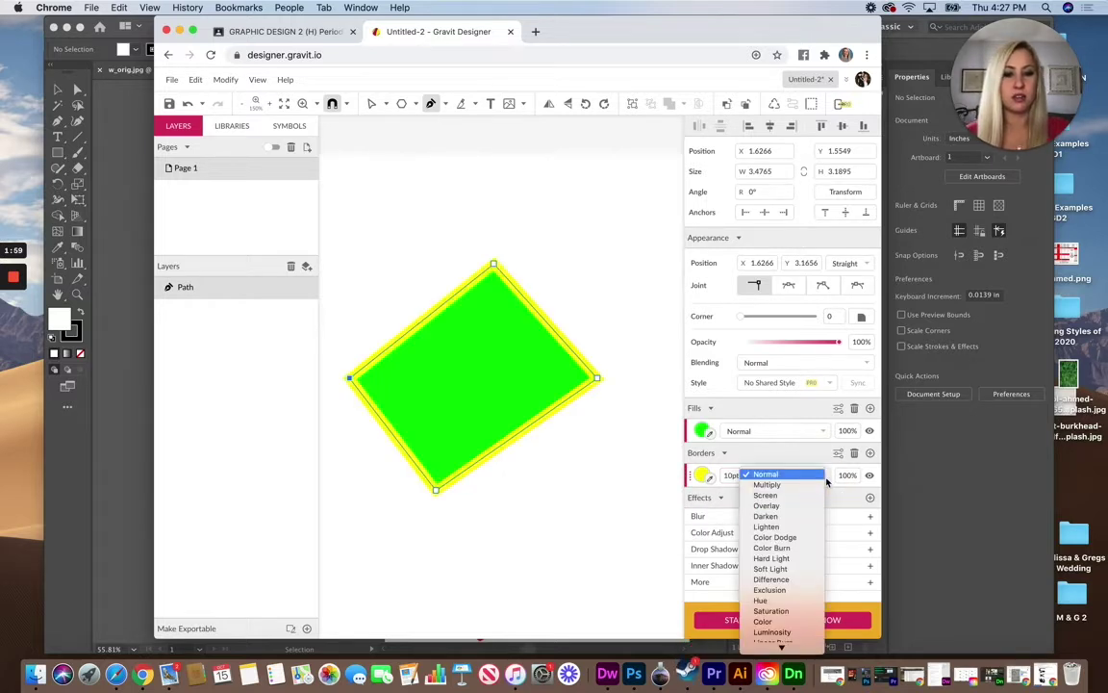
click(822, 461)
click(556, 505)
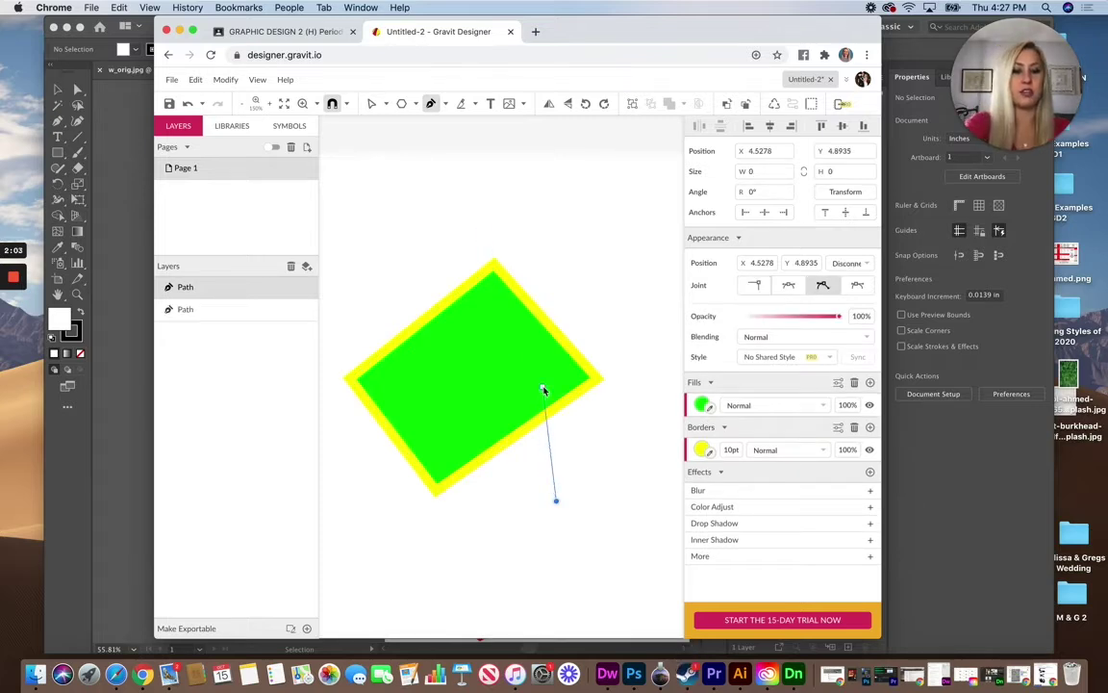
key(Escape)
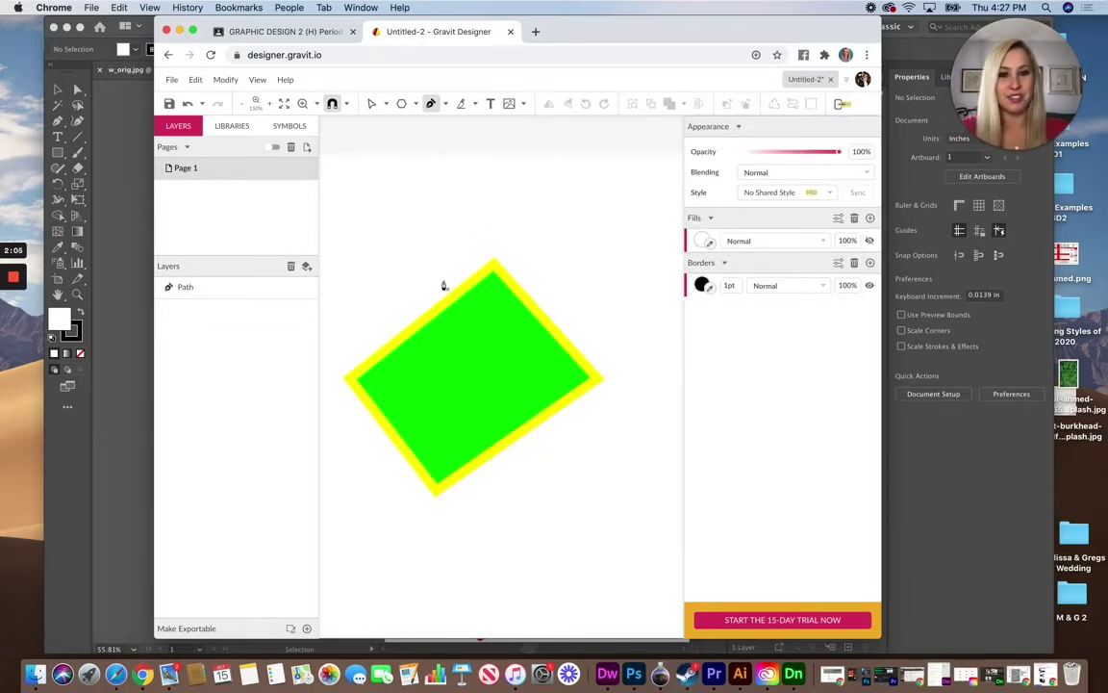
Step: With the Pen tool, draw a winding curved path from above the green shape, across it and around below it, about 2.11 by 4.82 in
drag(413, 247, 543, 313)
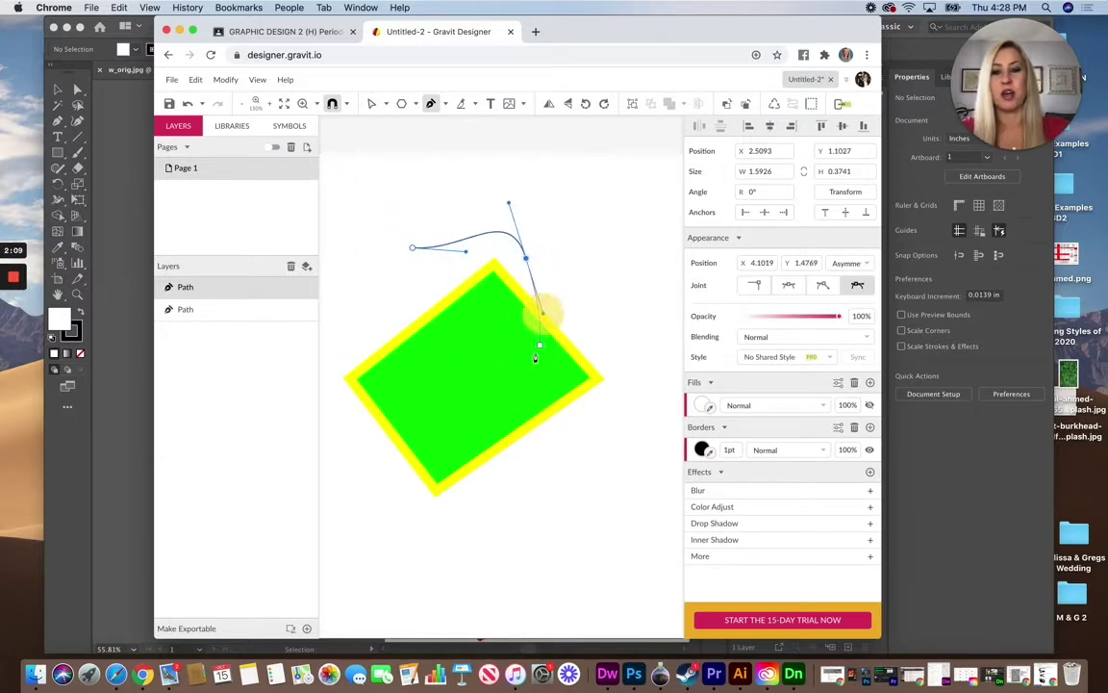
drag(471, 377, 474, 418)
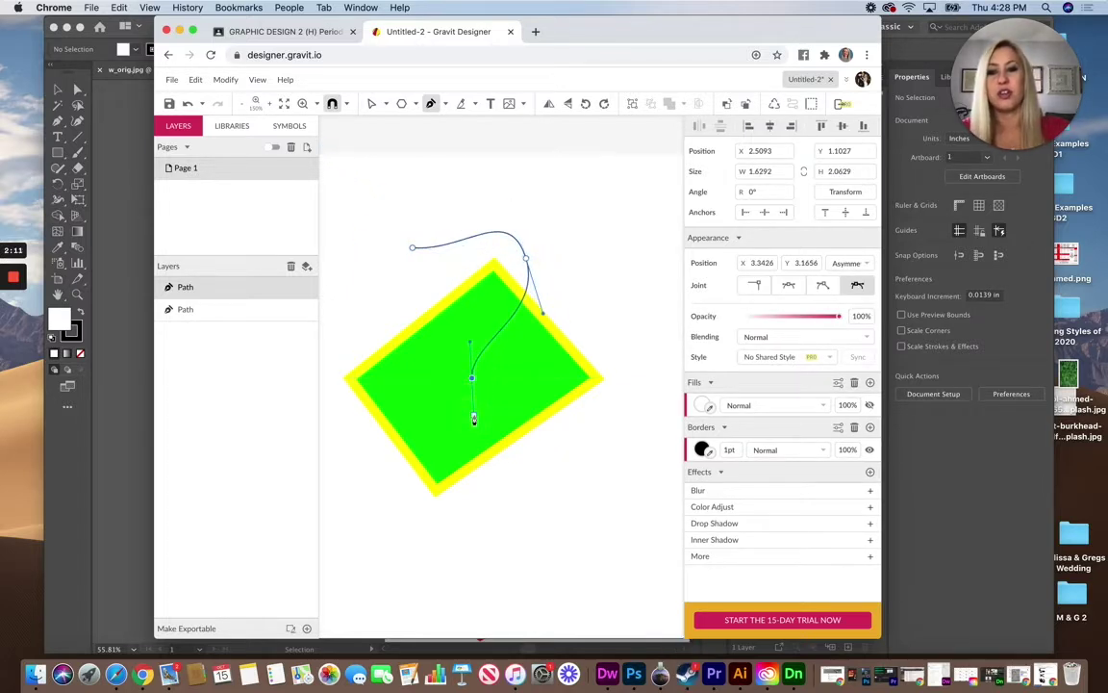
drag(562, 468, 572, 519)
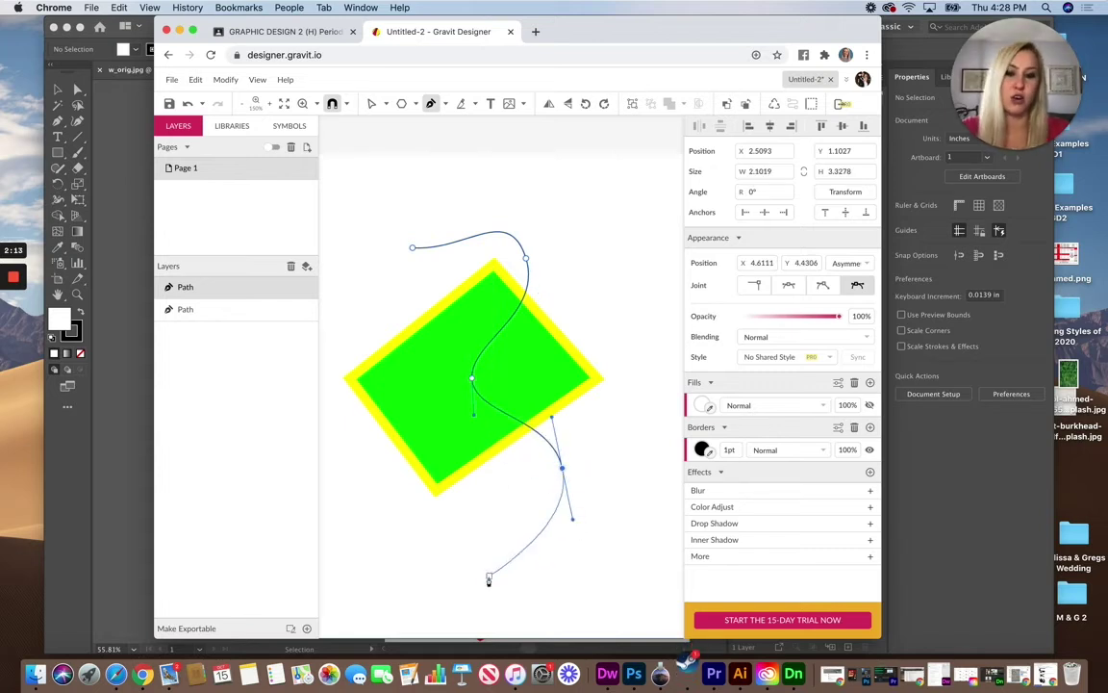
click(456, 574)
drag(456, 574, 443, 571)
drag(380, 498, 382, 476)
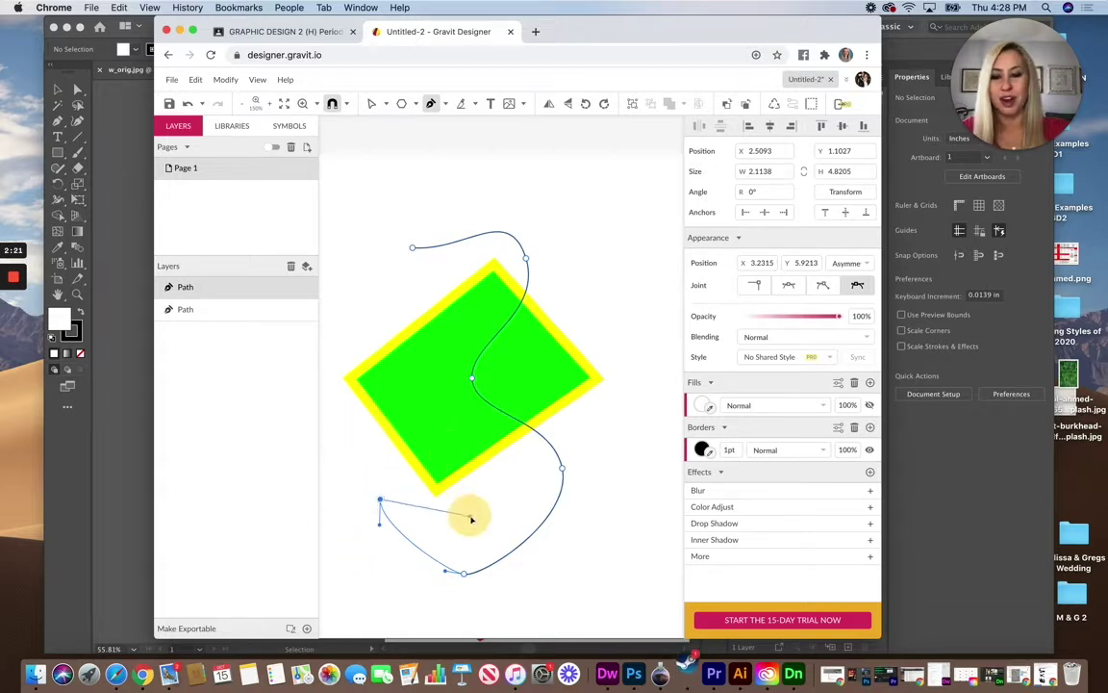
Step: Continue the winding path back up with mostly straight zigzag segments and close it at its starting point, about 2.88 by 5.04 in overall
drag(429, 412, 489, 485)
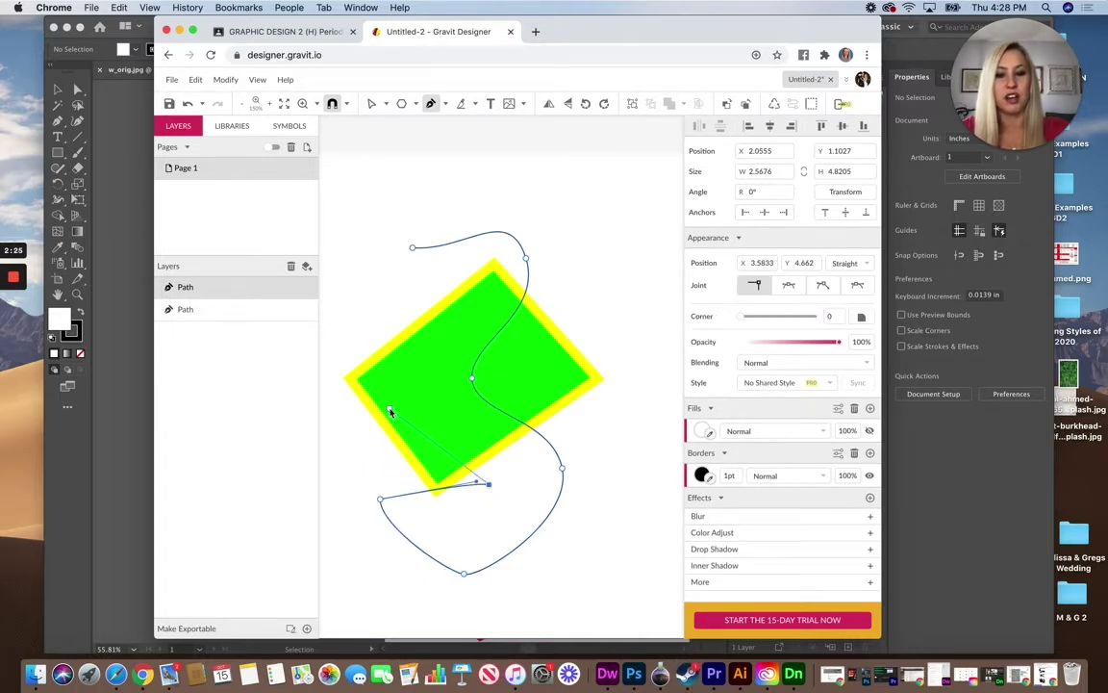
drag(390, 401, 433, 296)
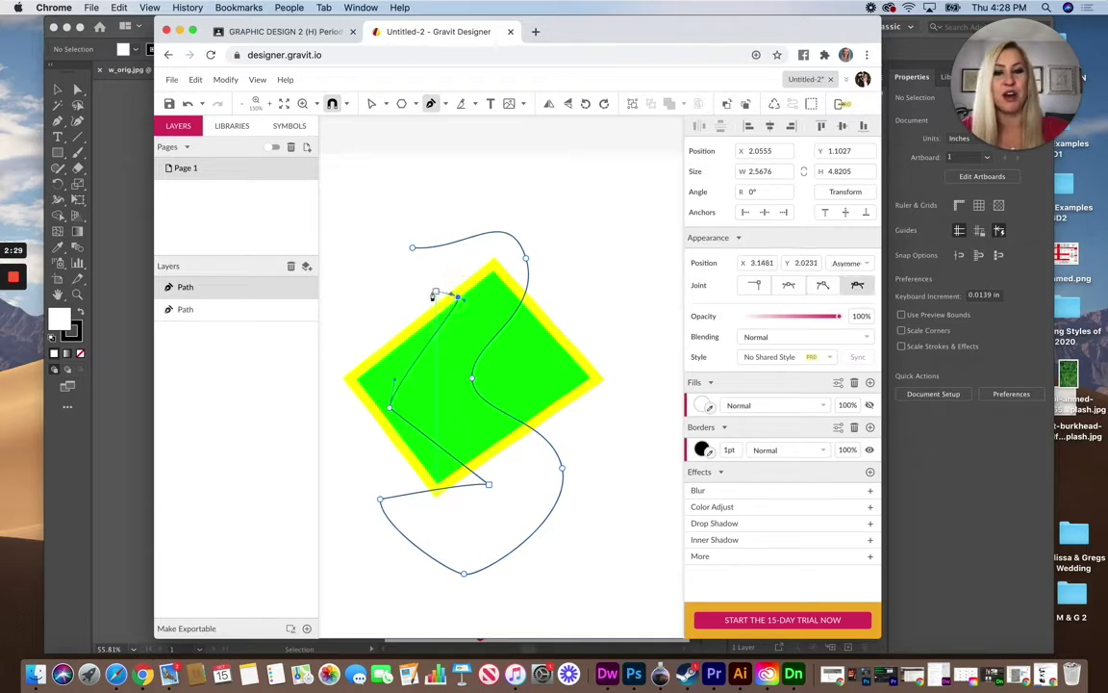
click(404, 305)
click(358, 282)
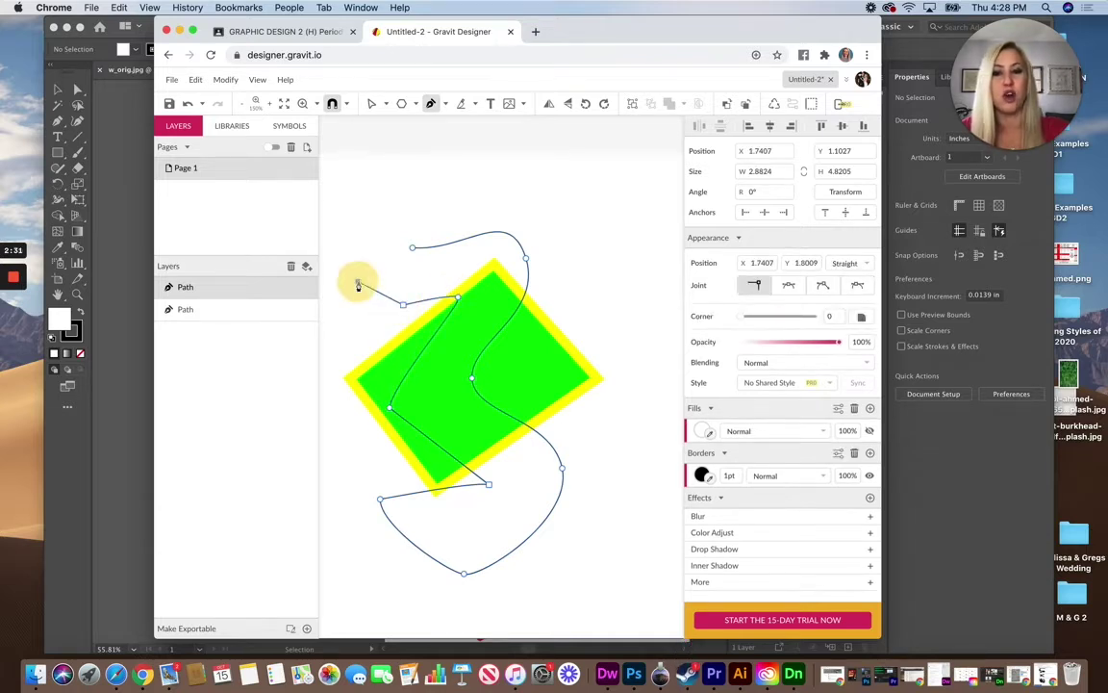
click(389, 217)
click(412, 247)
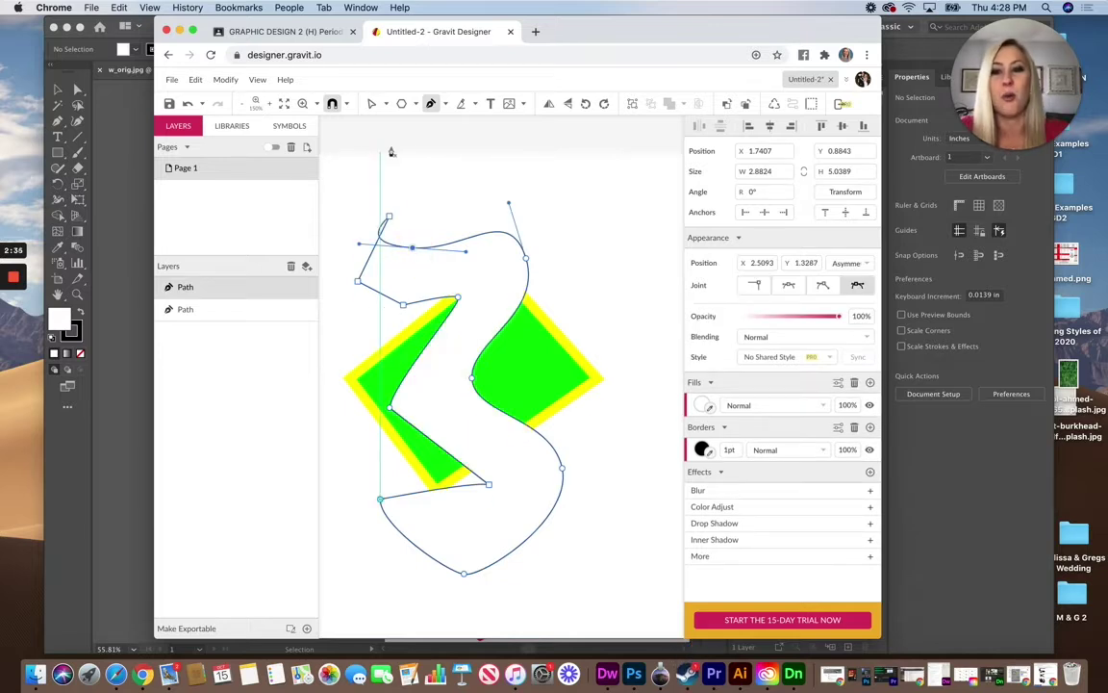
Step: With the Pen tool, remove the winding path's three upper-left corner anchor points and add one anchor point on its right edge and one on its left edge
scroll(365, 188, up, 2)
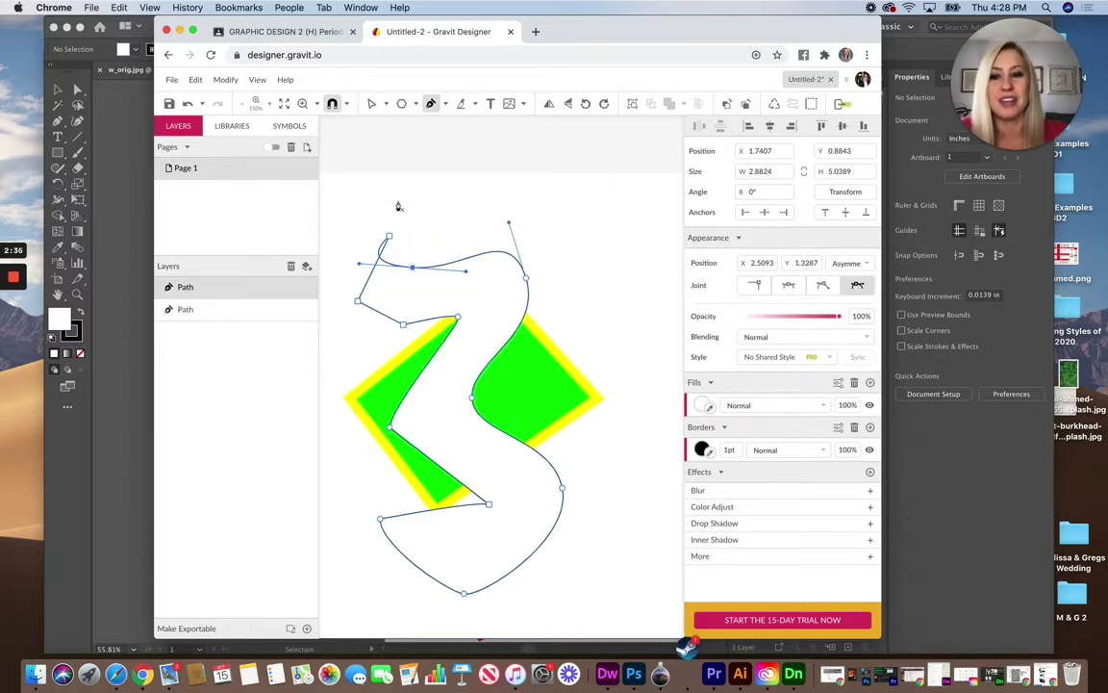
click(403, 328)
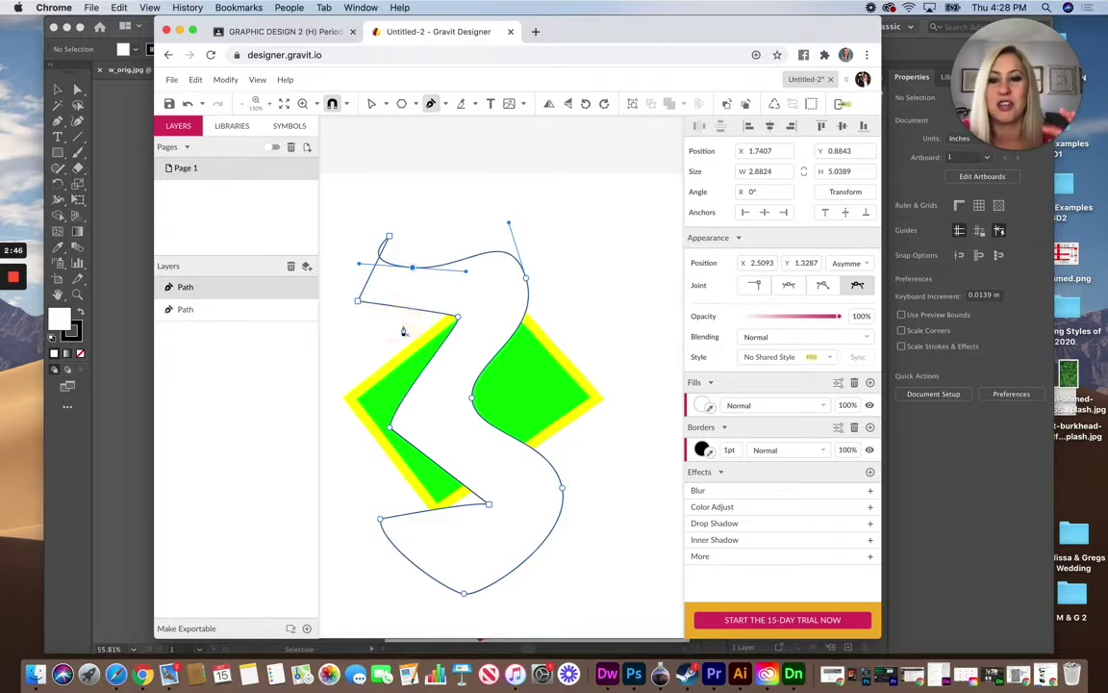
click(359, 299)
click(389, 238)
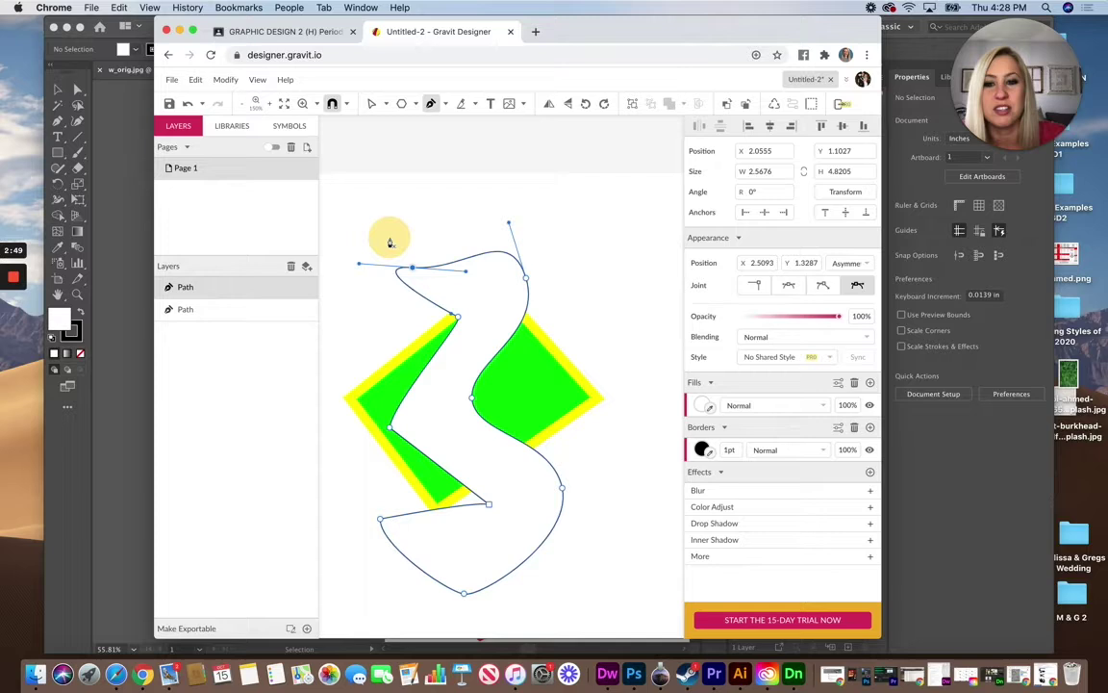
click(511, 340)
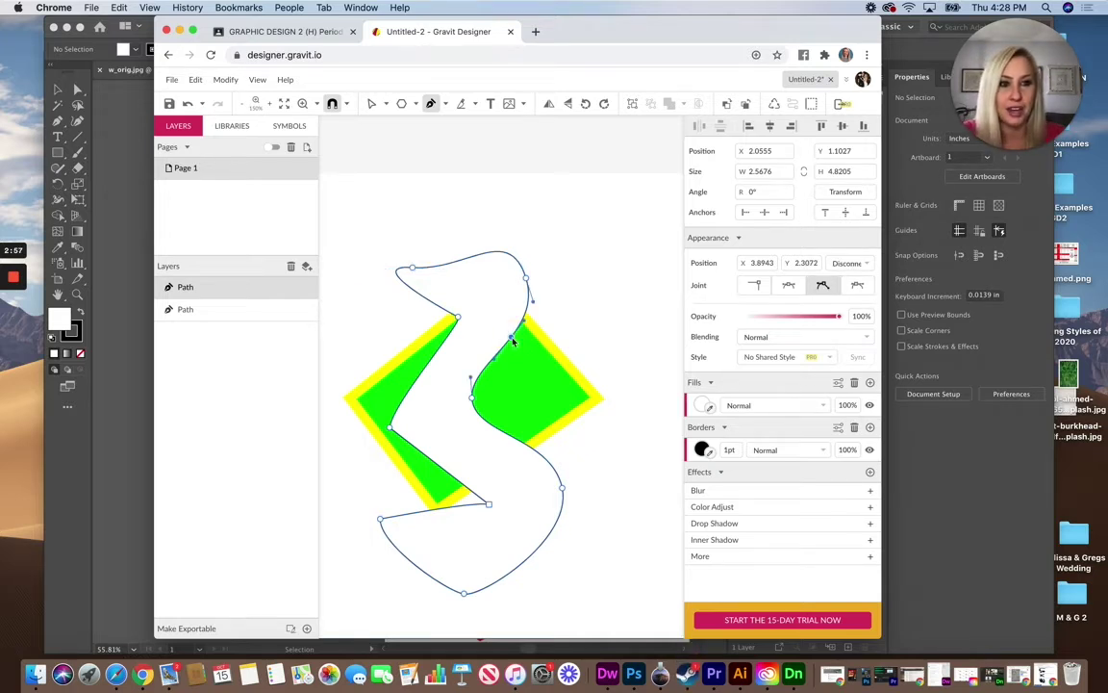
click(420, 378)
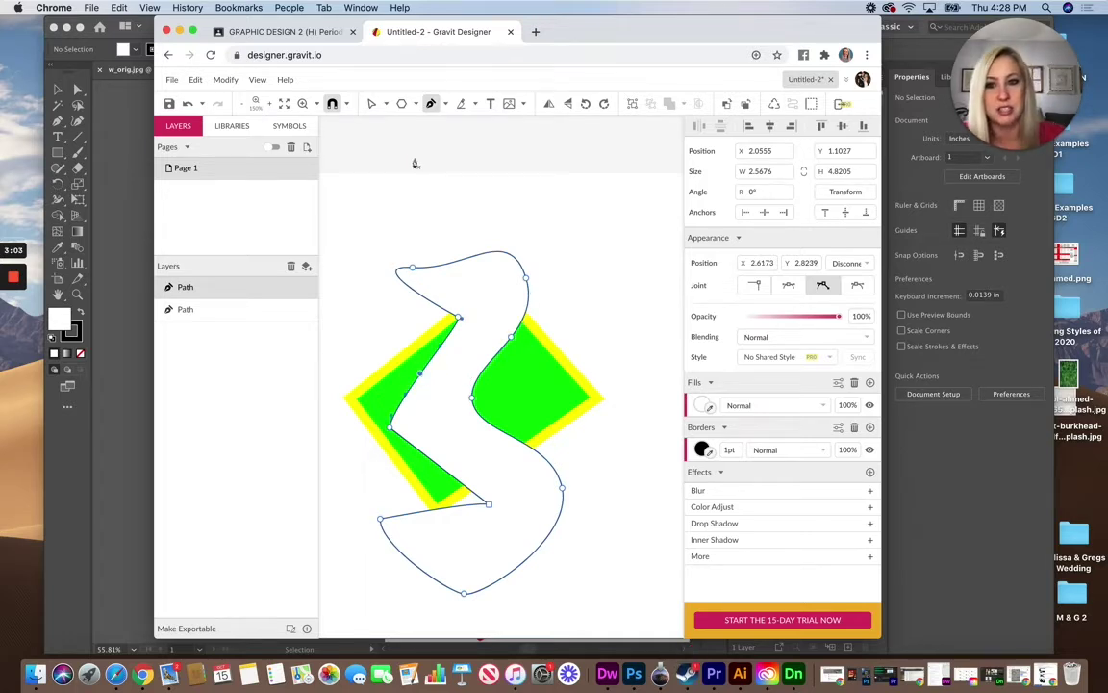
Step: With the Subselect tool, reshape the winding path's right edge by moving three anchor points and lengthening the upper curve handle of the inward-bending point
scroll(414, 164, up, 5)
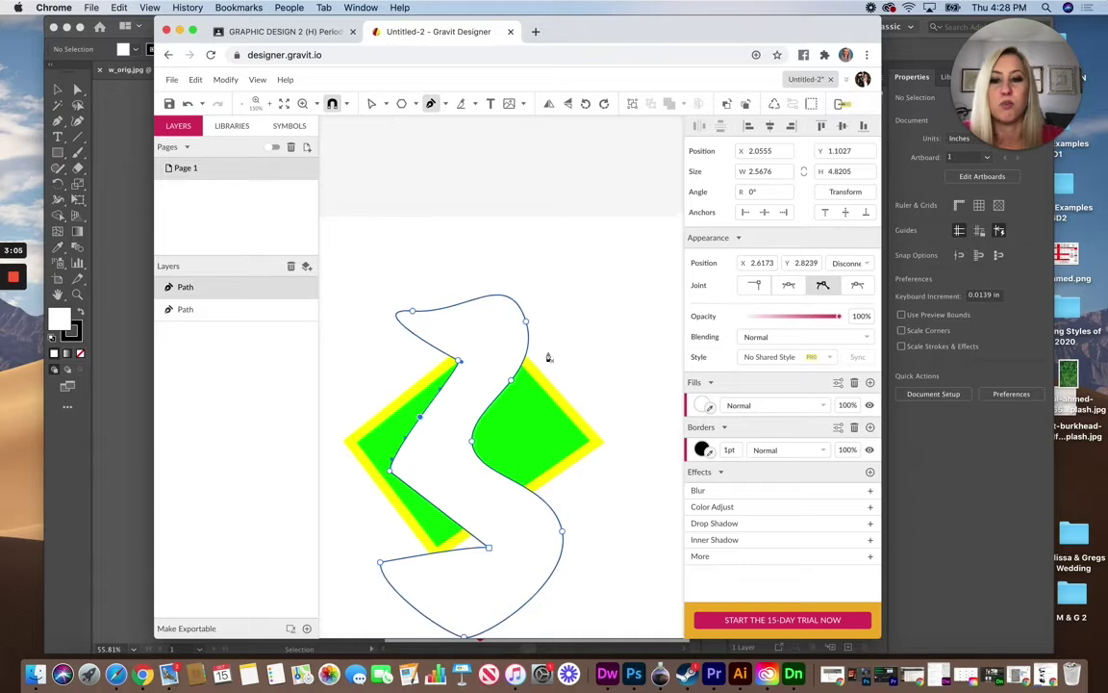
scroll(502, 501, down, 3)
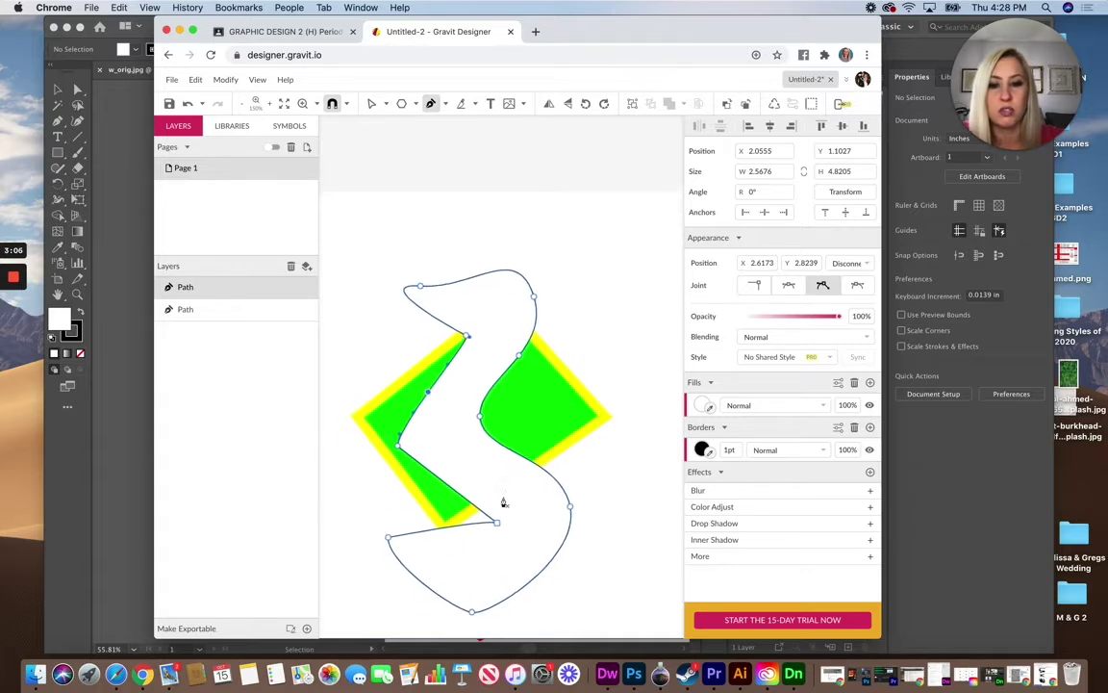
click(386, 104)
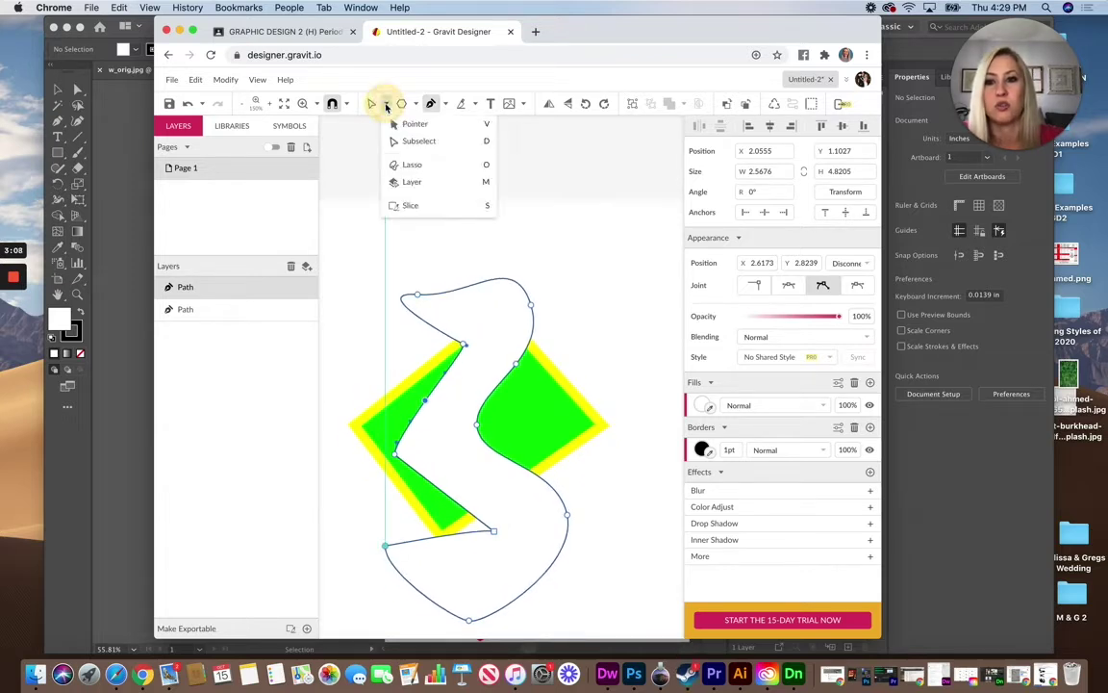
click(415, 145)
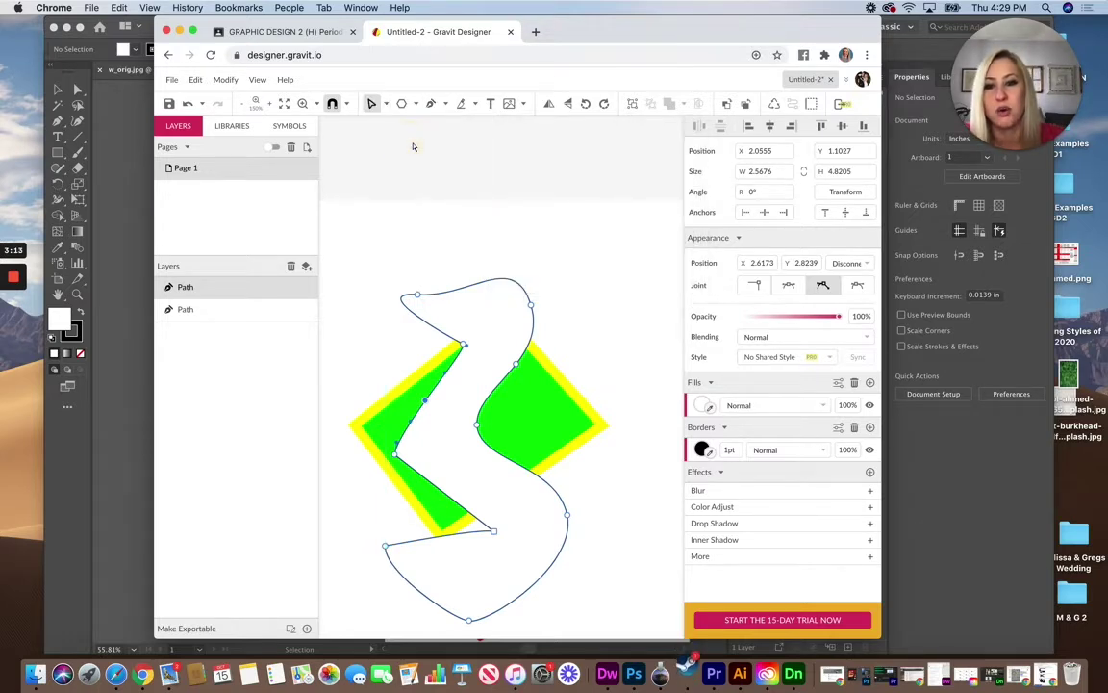
mouse_move(532, 308)
mouse_down()
mouse_move(527, 299)
mouse_move(562, 289)
mouse_move(514, 307)
mouse_move(531, 308)
mouse_up()
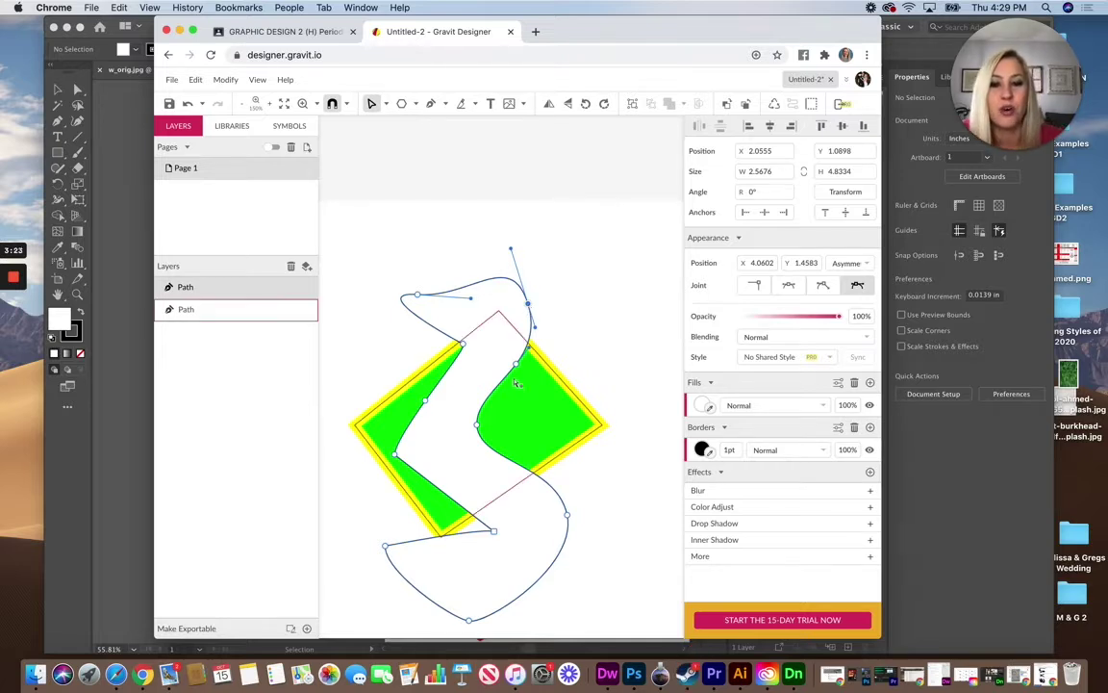
drag(517, 364, 525, 377)
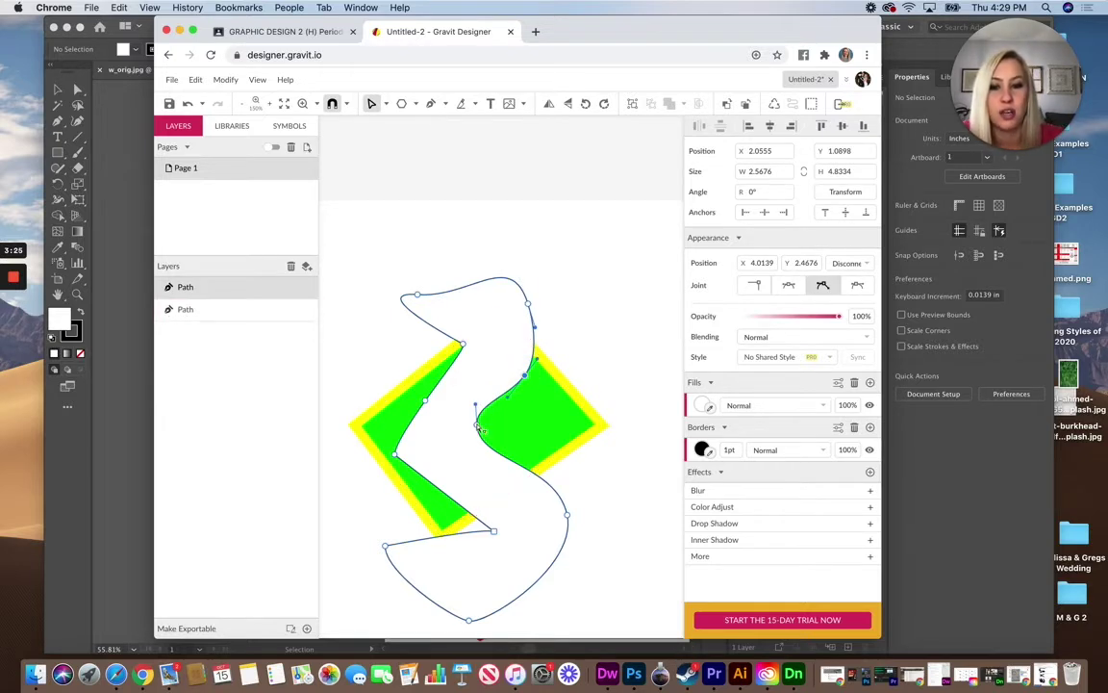
drag(477, 424, 490, 435)
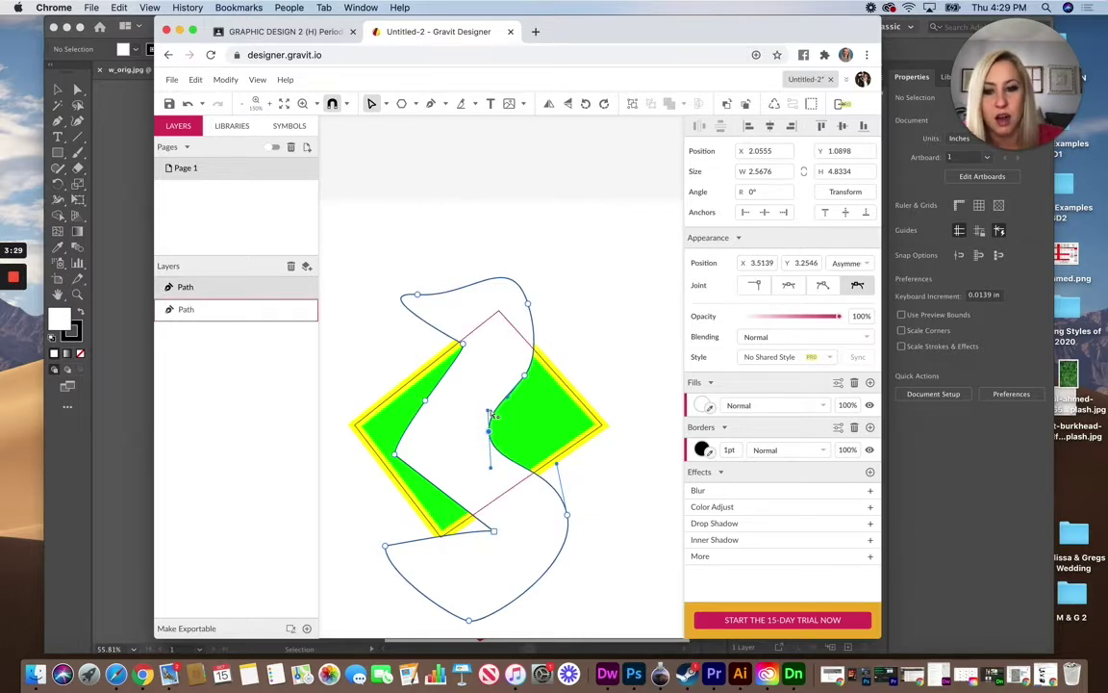
mouse_move(487, 411)
mouse_down()
mouse_move(470, 414)
mouse_move(508, 411)
mouse_move(494, 401)
mouse_move(527, 423)
mouse_move(535, 411)
mouse_move(460, 385)
mouse_move(489, 378)
mouse_move(492, 390)
mouse_up()
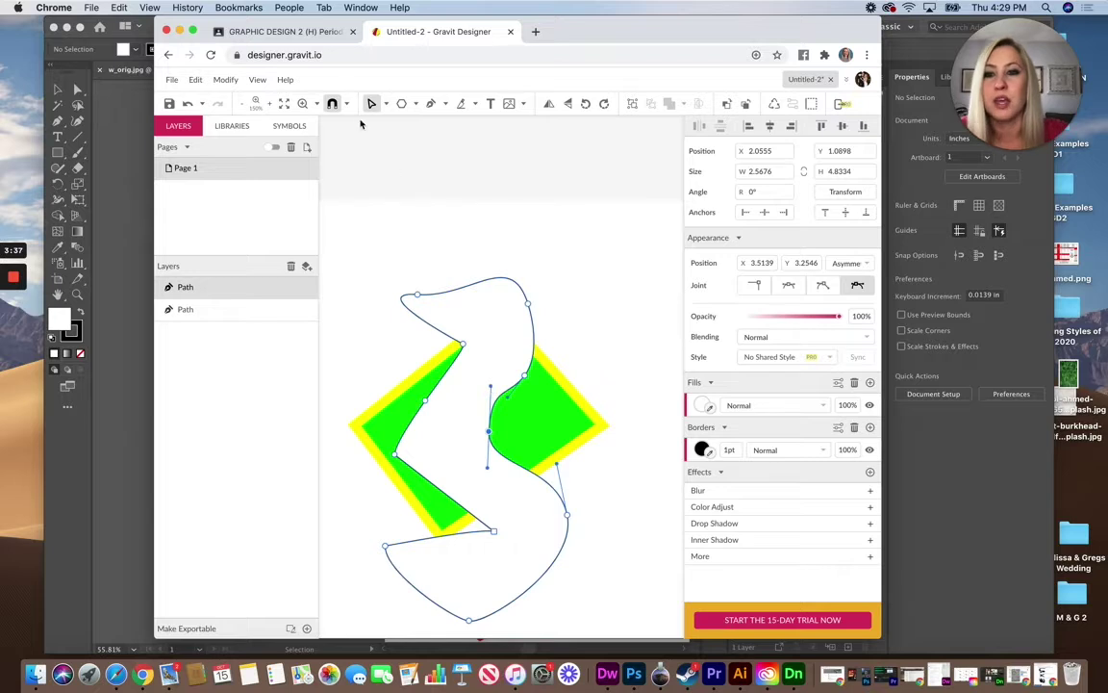
Step: With the Pointer tool, move the winding shape up and to the right, and the green quadrilateral to about X 1.02, Y 0.91 in
click(386, 104)
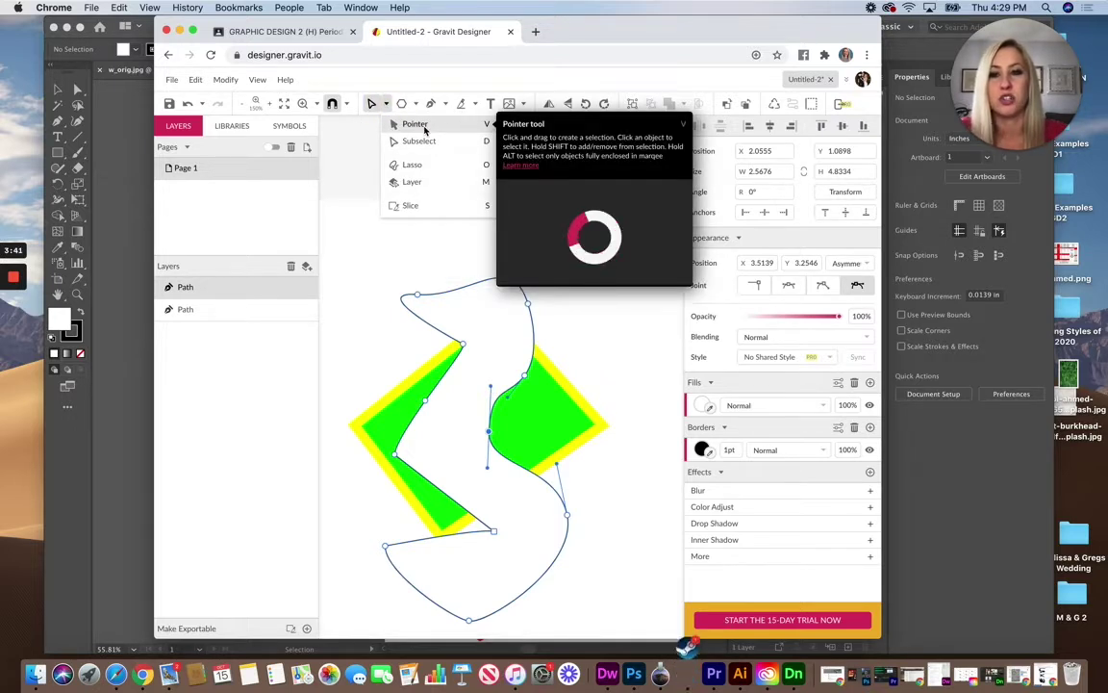
click(424, 127)
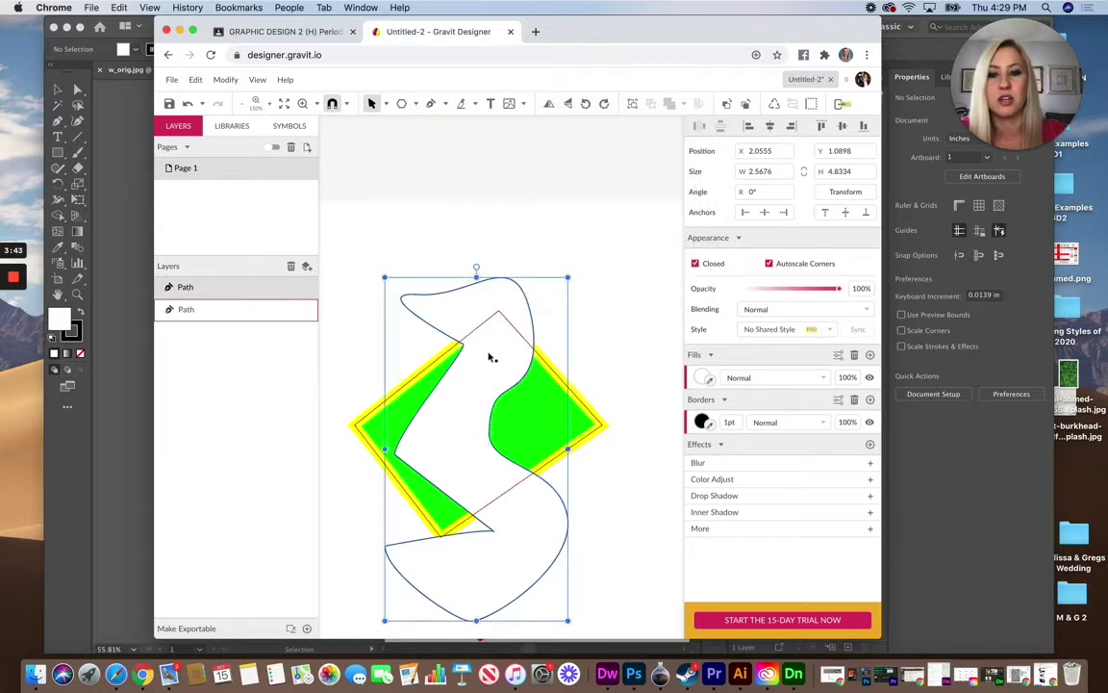
drag(489, 355, 567, 299)
click(474, 315)
drag(391, 347, 417, 370)
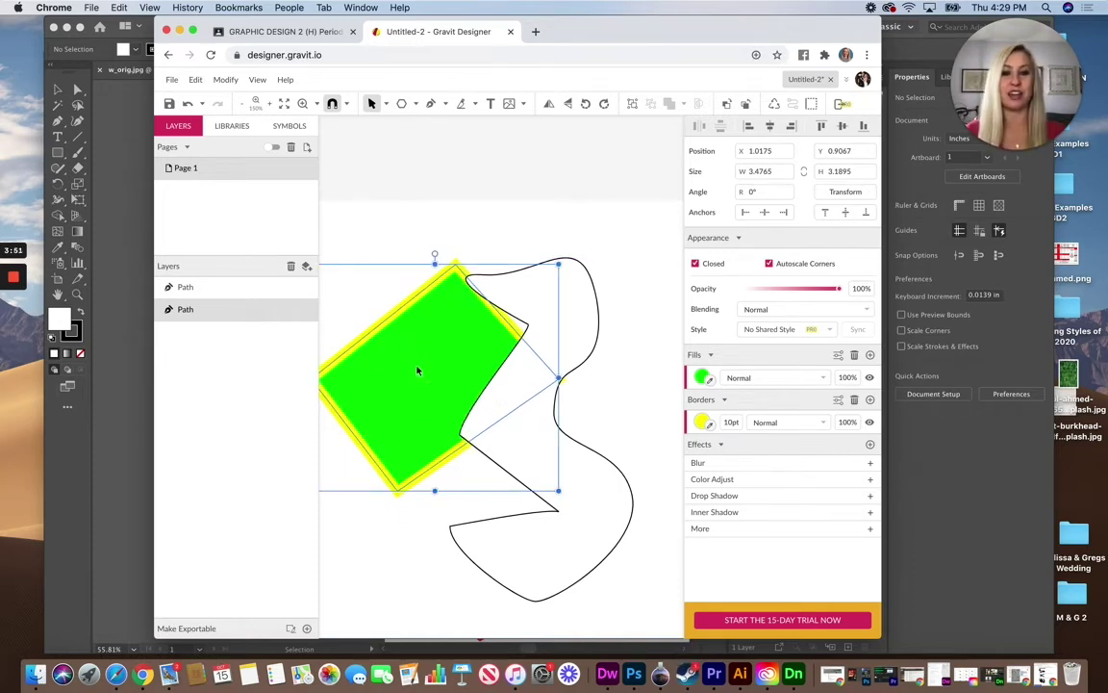
Step: Delete both the winding shape and the green quadrilateral from the page
drag(414, 214, 585, 421)
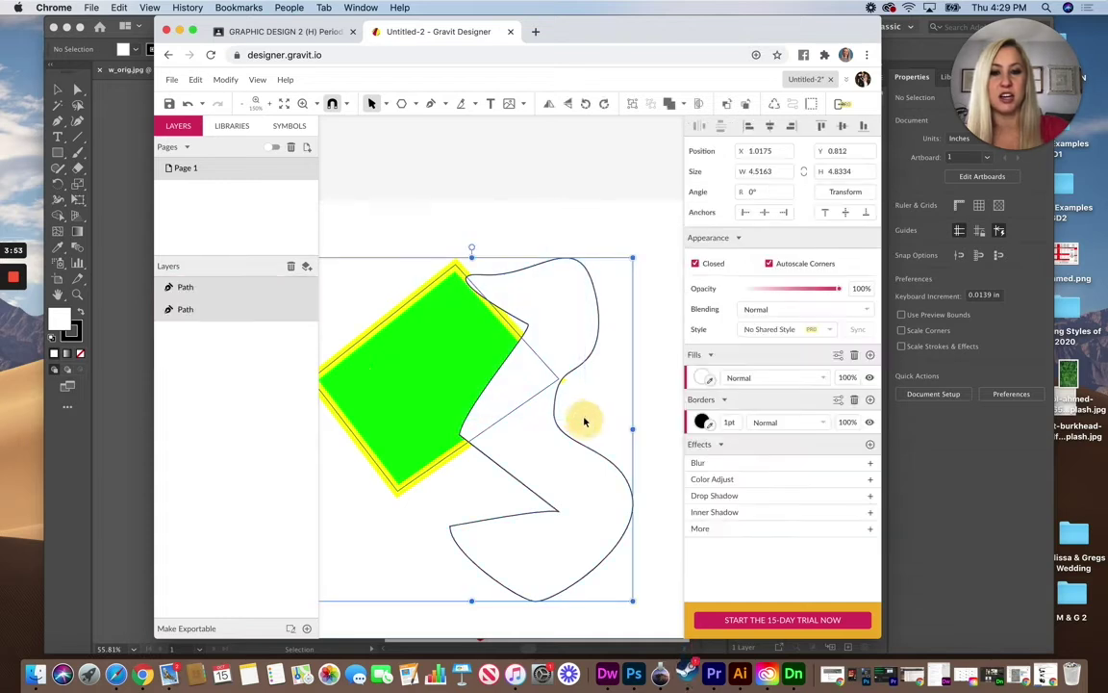
key(Delete)
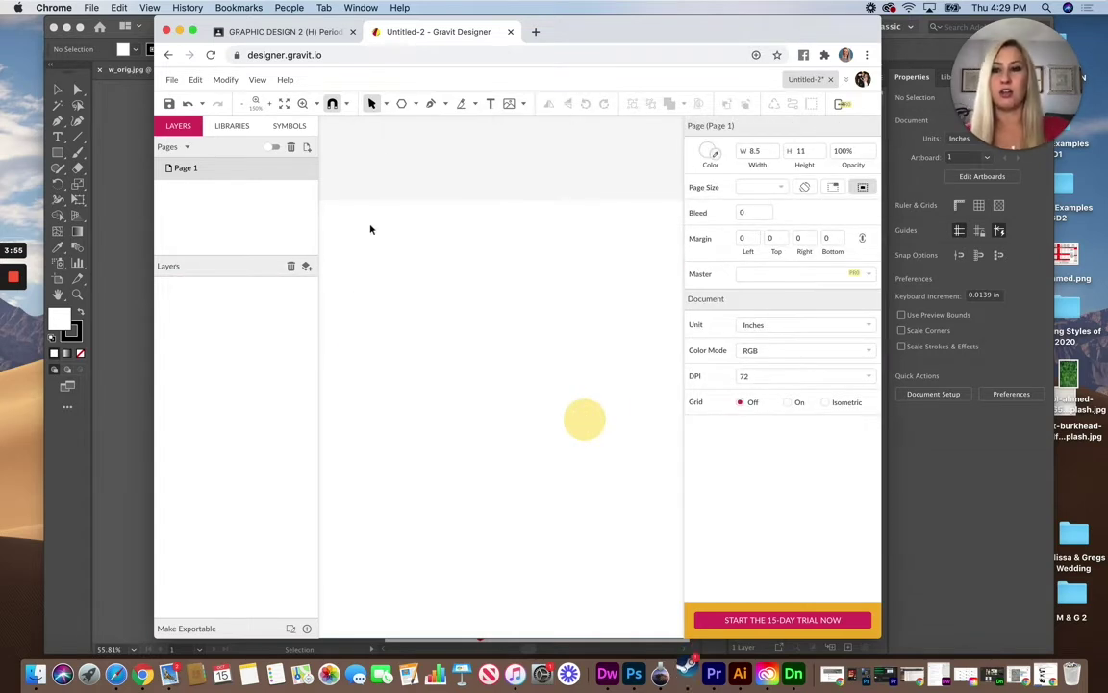
drag(577, 36, 550, 34)
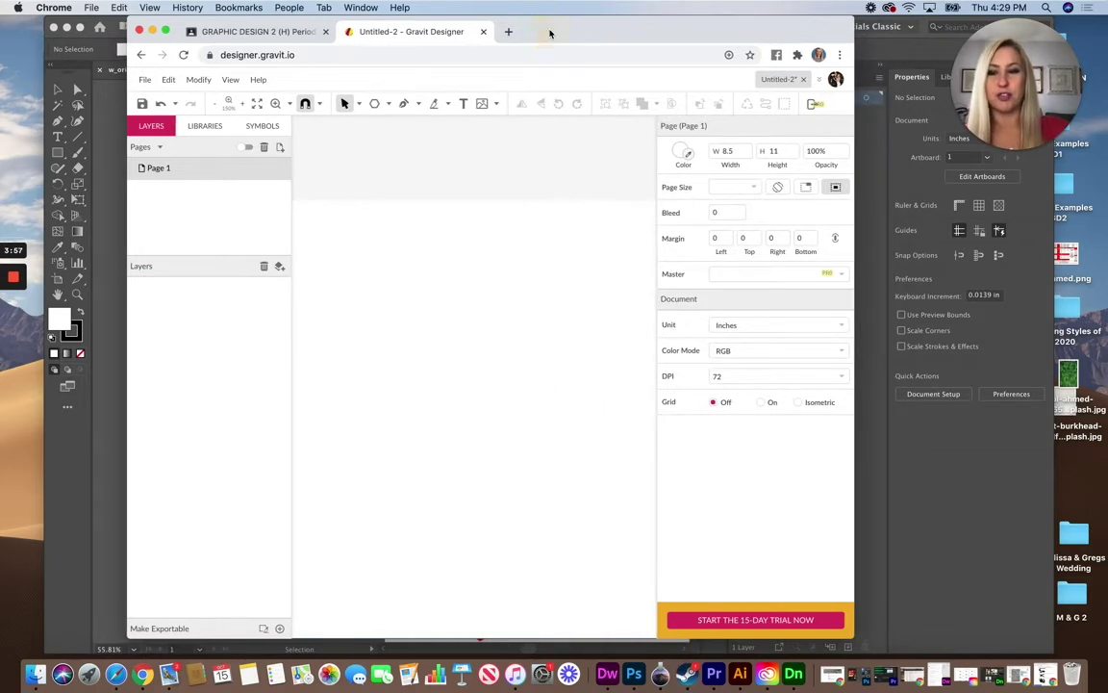
Step: Place the image w_orig.jpg from the Desktop folder onto the empty page
click(145, 81)
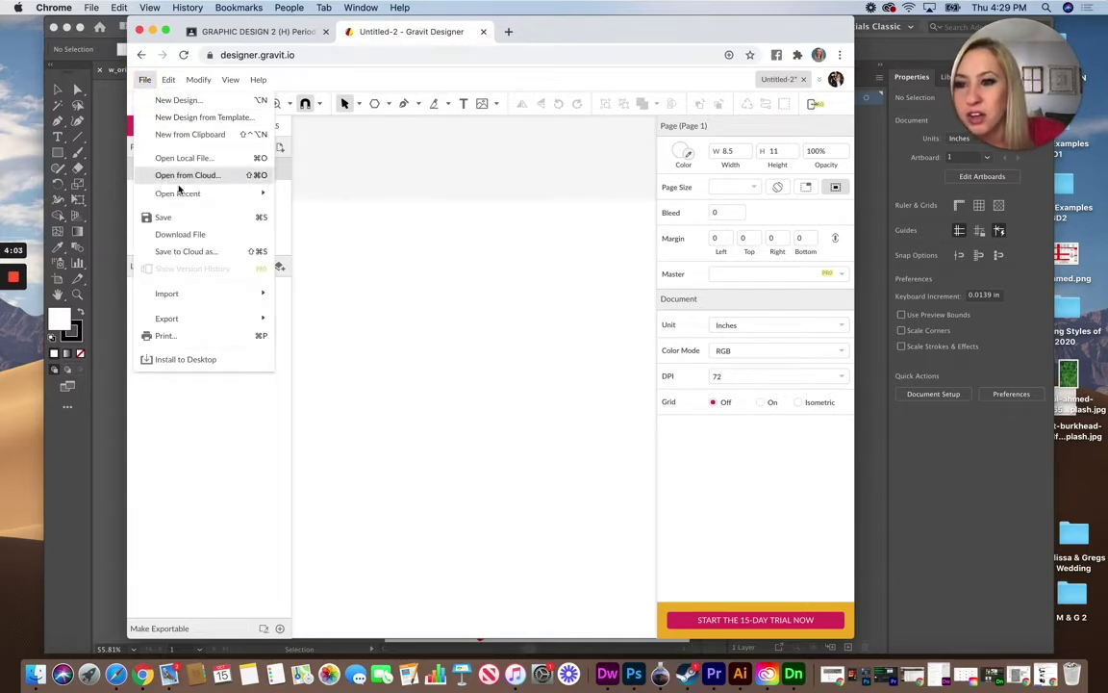
mouse_move(192, 292)
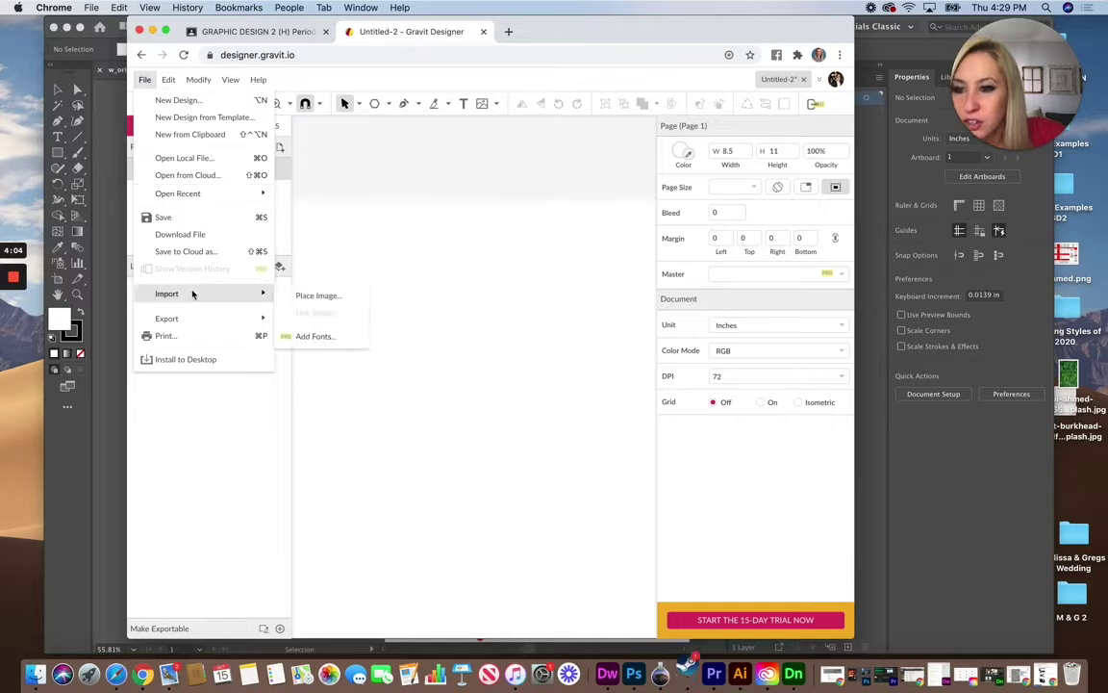
click(319, 297)
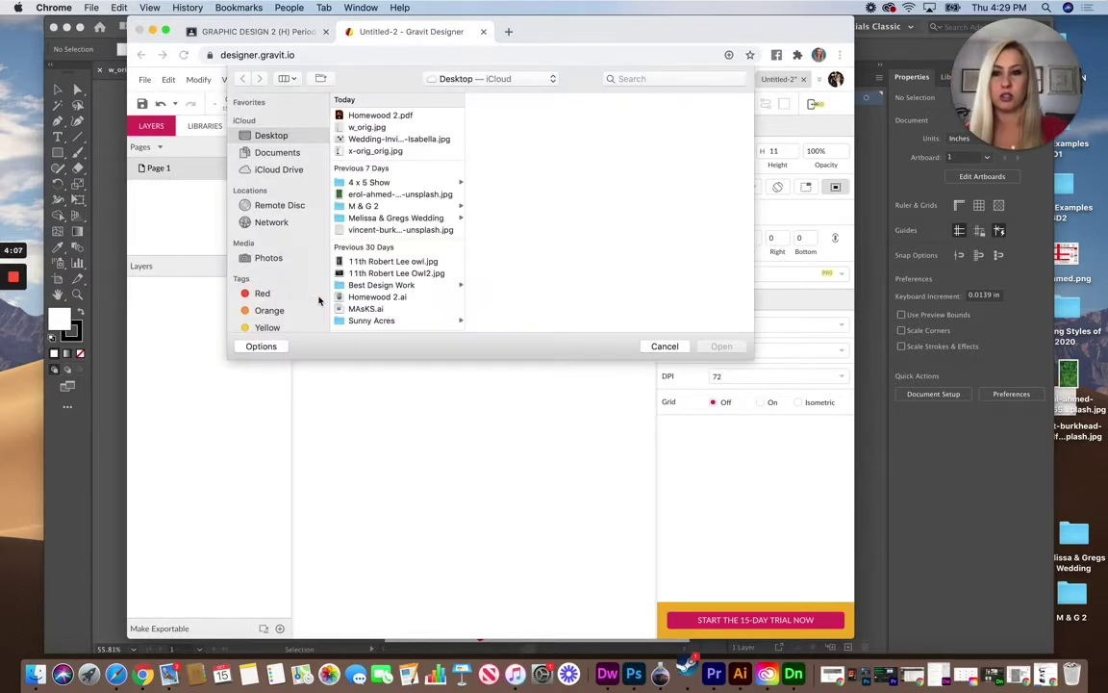
click(356, 128)
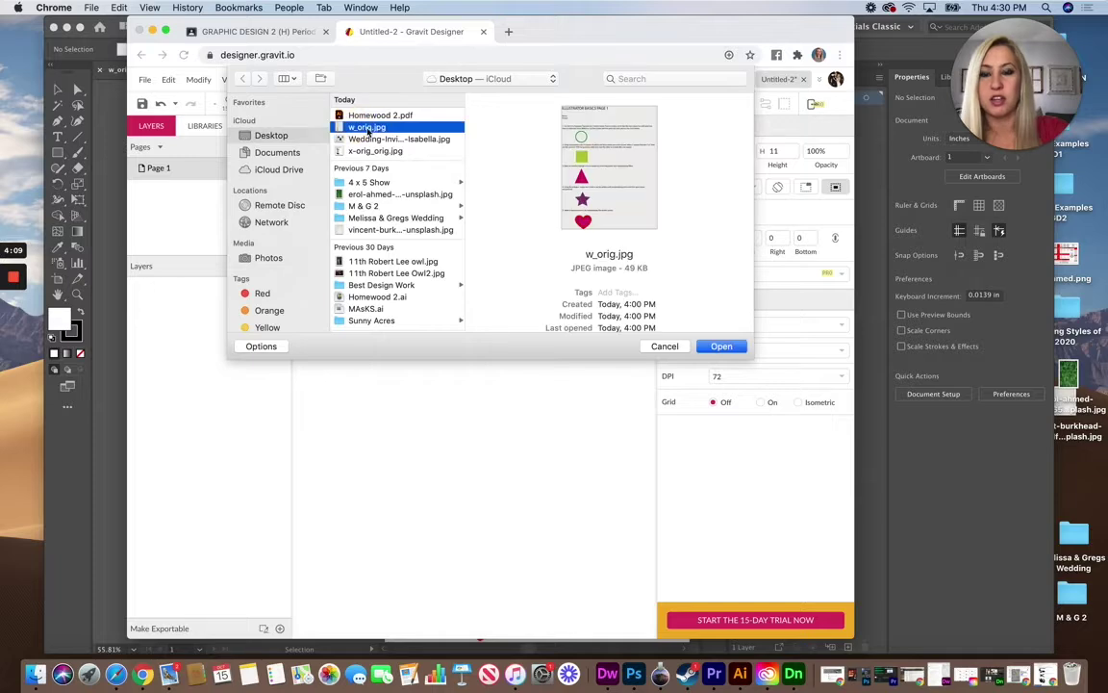
double_click(358, 128)
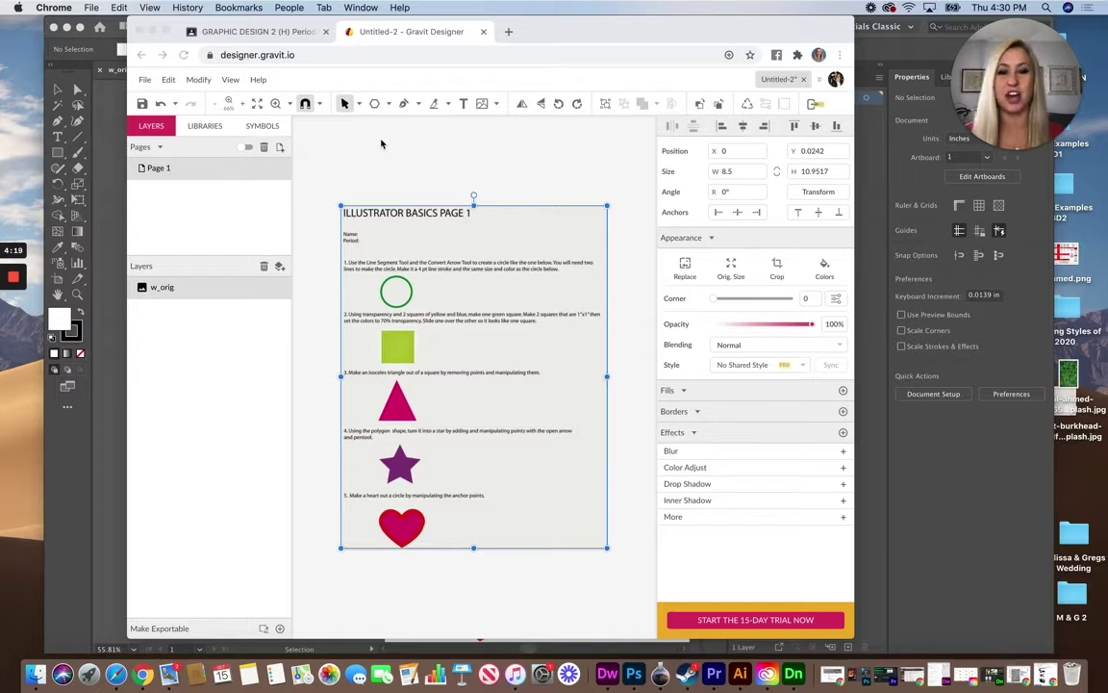
click(381, 143)
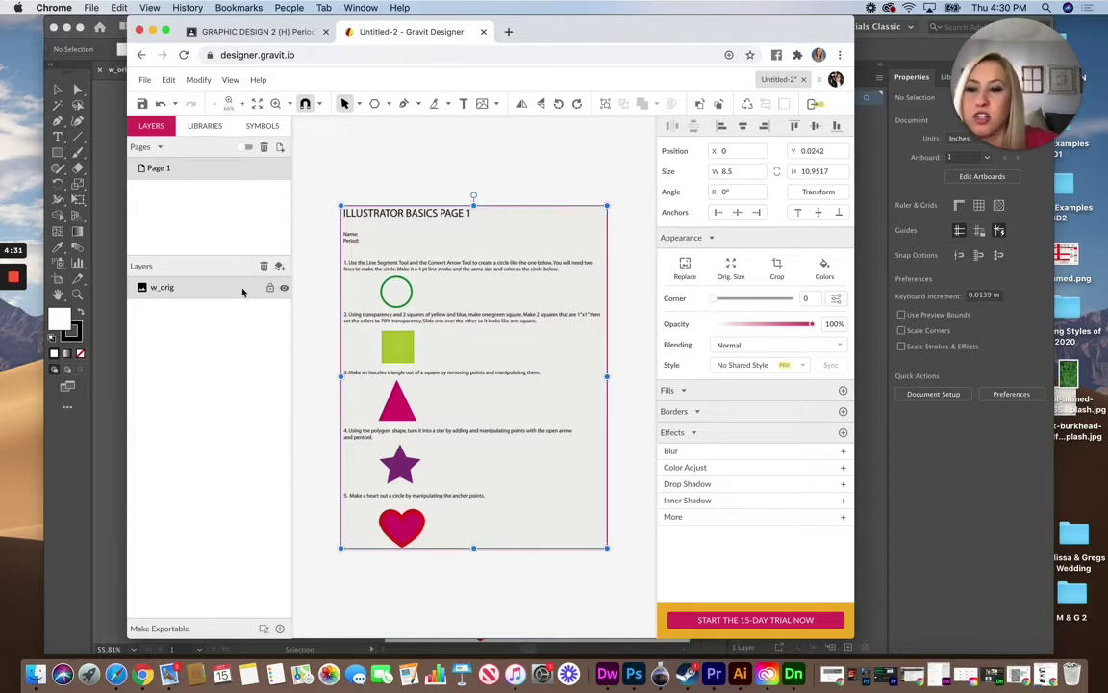
Step: Lock the w_orig image and add a new layer above it
click(271, 288)
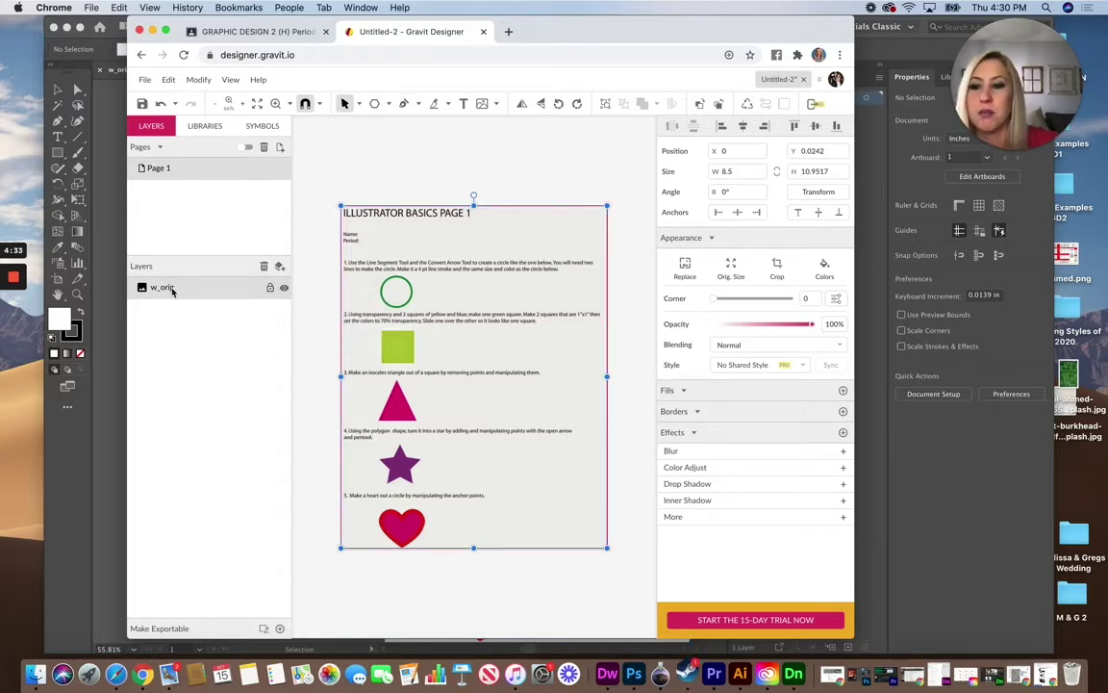
click(270, 288)
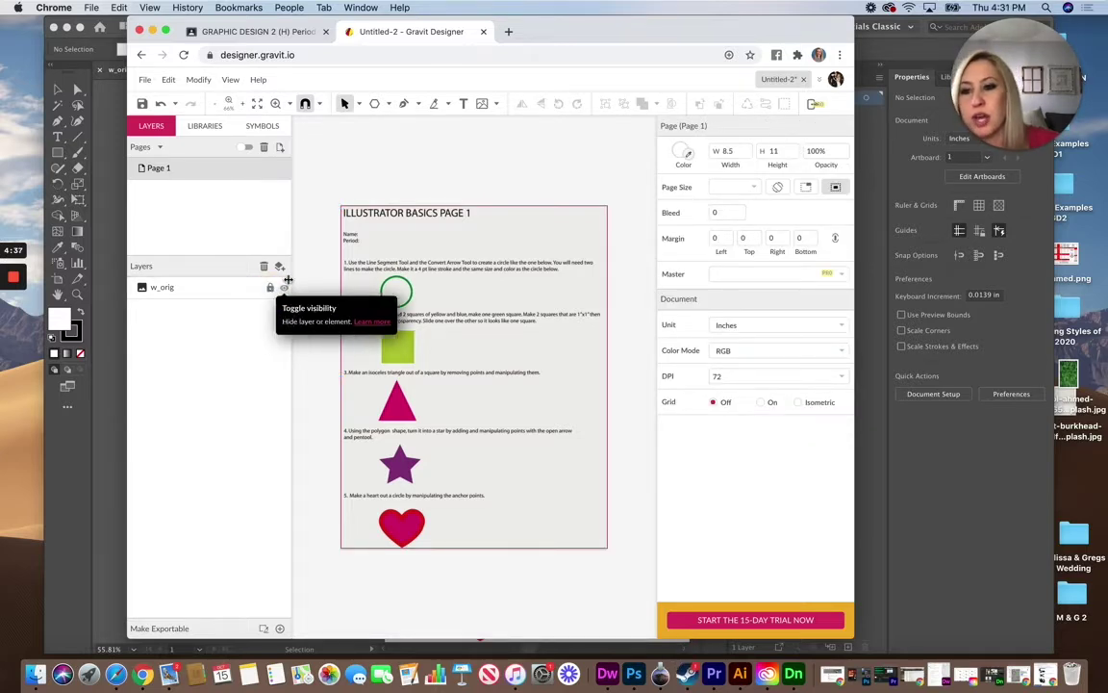
click(280, 268)
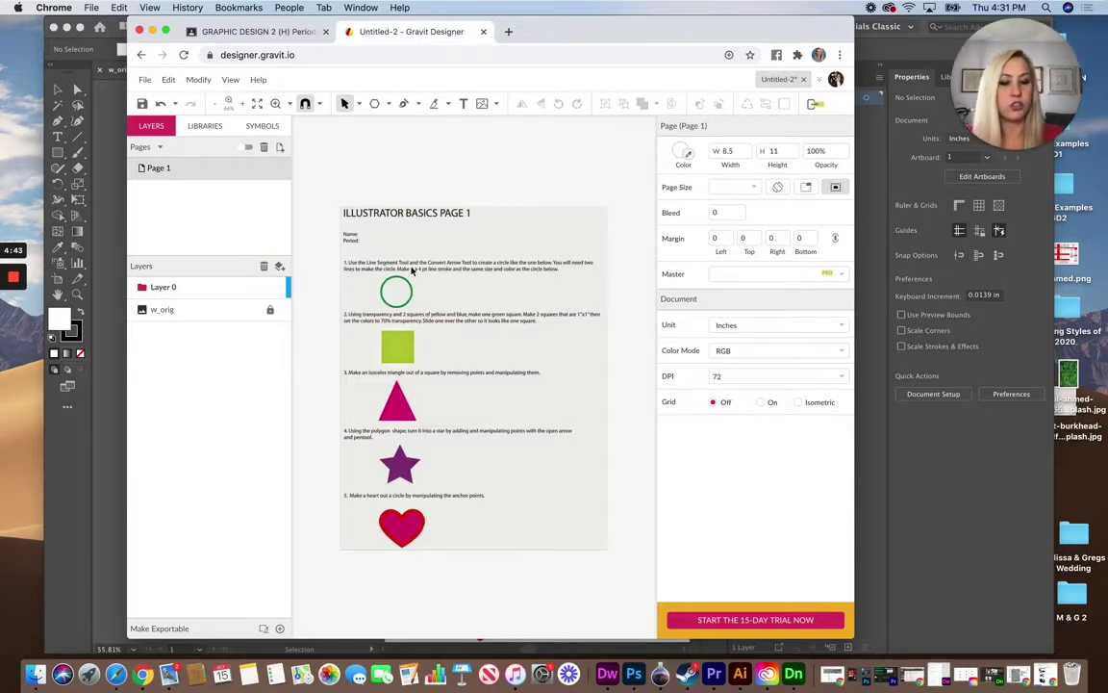
Step: Examine the worksheet's first exercise with the green circle at 300% zoom, and decline syncing the file to the cloud
key(super+equal)
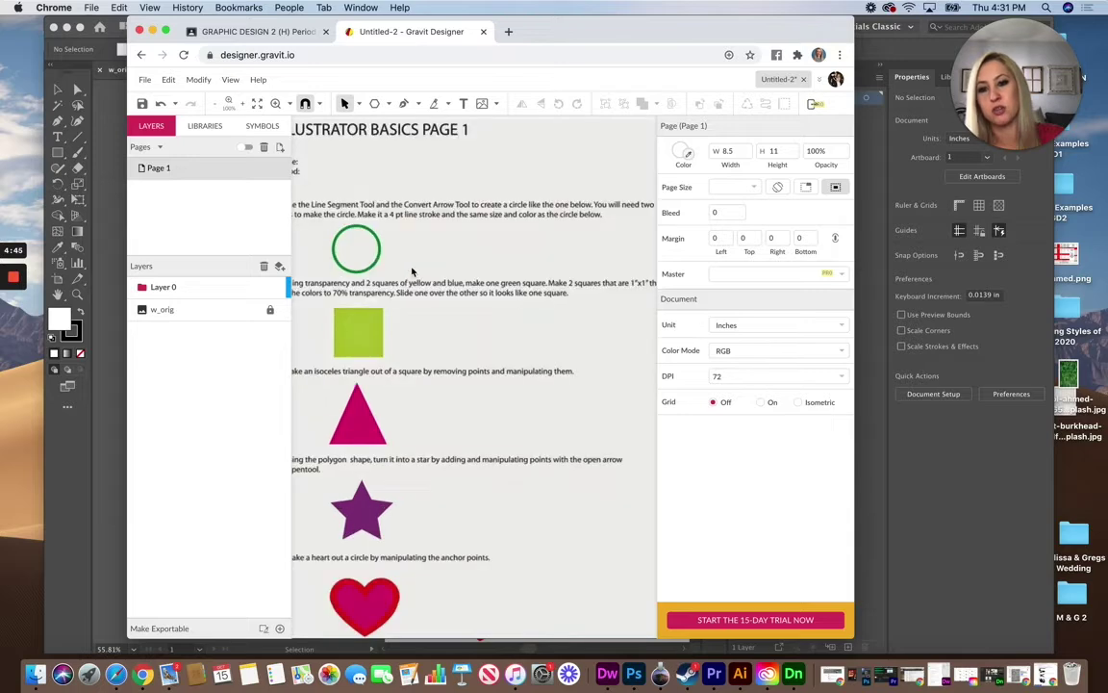
scroll(412, 272, up, 3)
scroll(412, 272, left, 3)
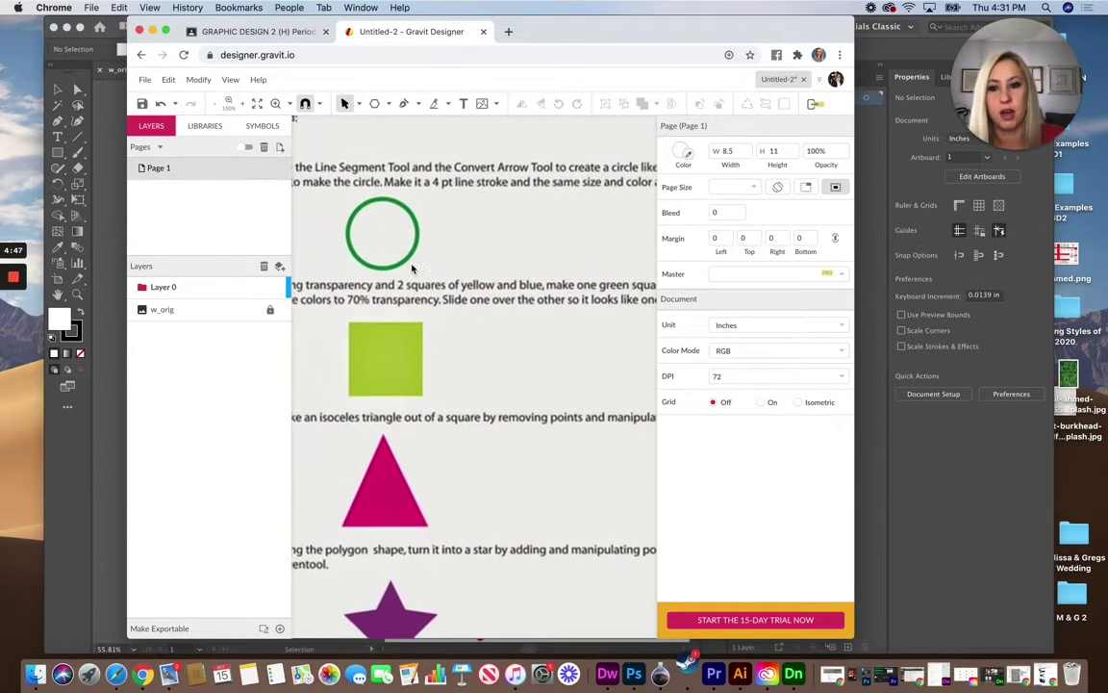
scroll(412, 271, up, 1)
scroll(412, 271, right, 1)
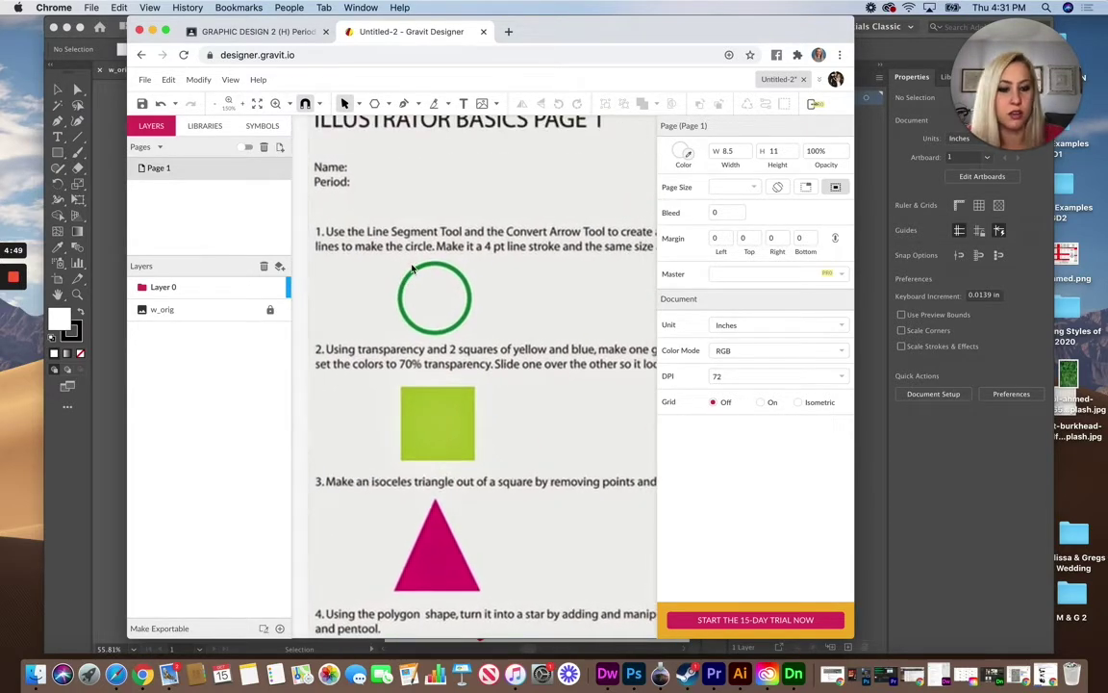
key(super+equal)
scroll(412, 270, up, 1)
scroll(411, 270, left, 1)
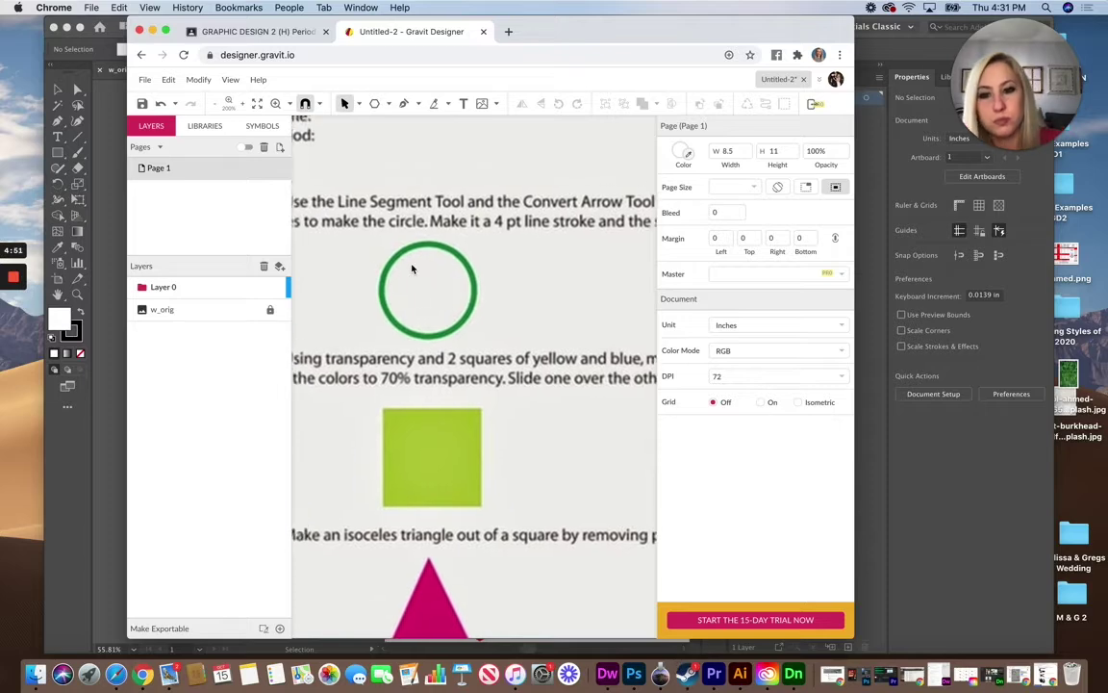
key(super+equal)
scroll(412, 270, up, 1)
scroll(412, 269, left, 1)
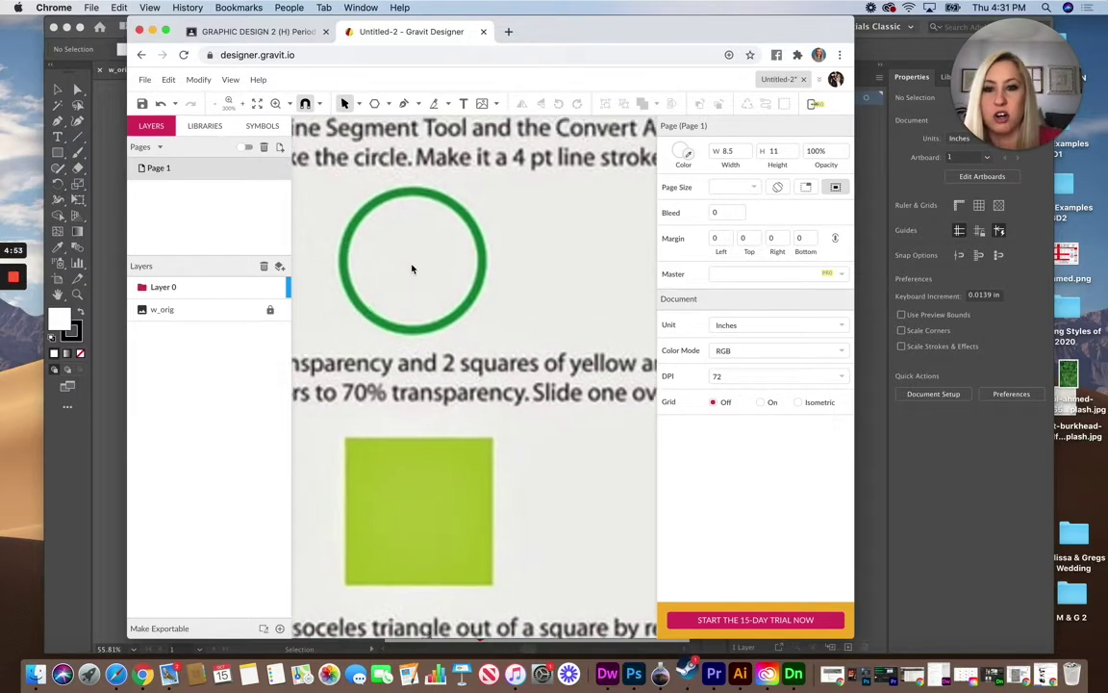
scroll(412, 270, up, 2)
scroll(411, 269, left, 1)
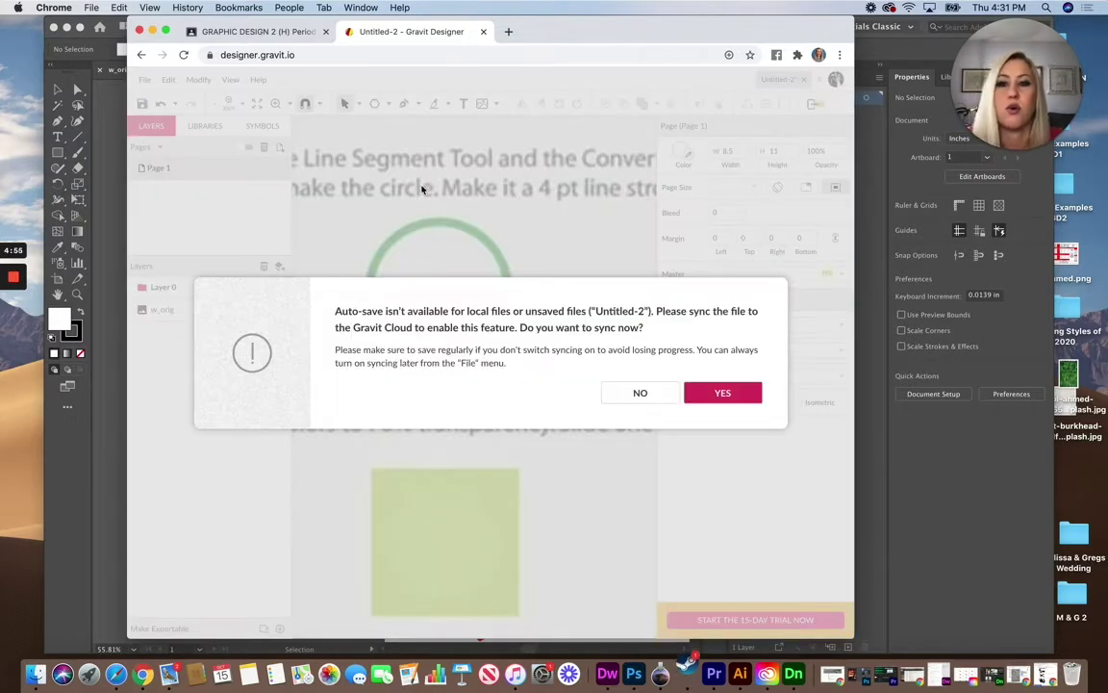
click(639, 393)
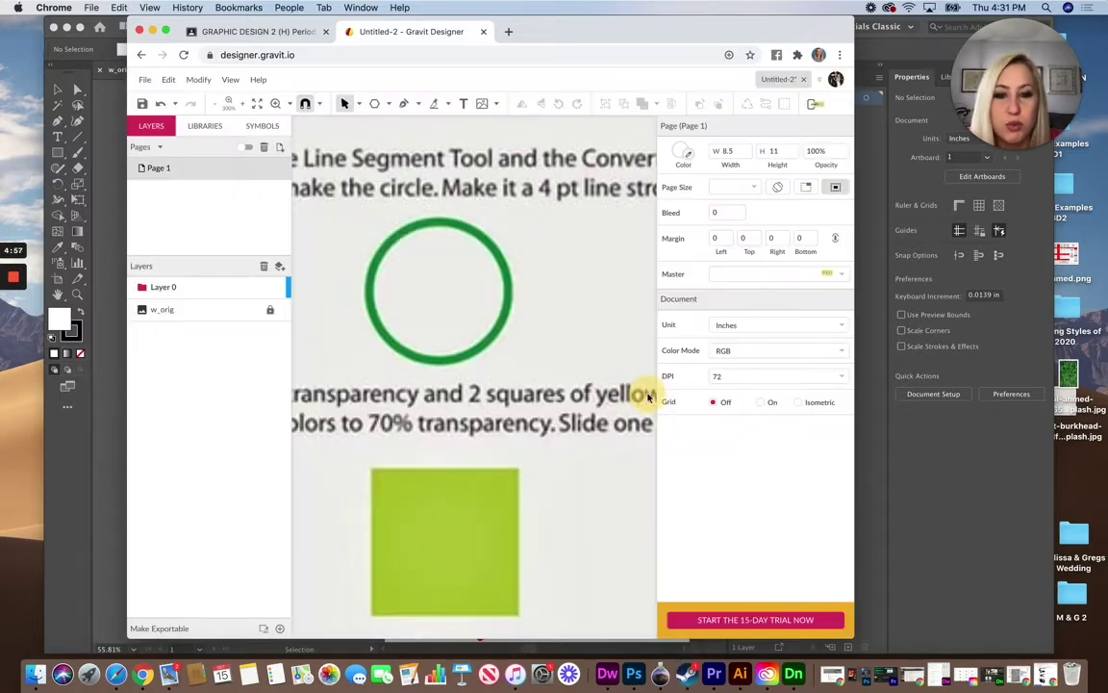
Step: Trace the worksheet's green circle with the Pen tool as a closed path of four curved anchor points, adjusting the curve at the right-hand anchor
click(403, 102)
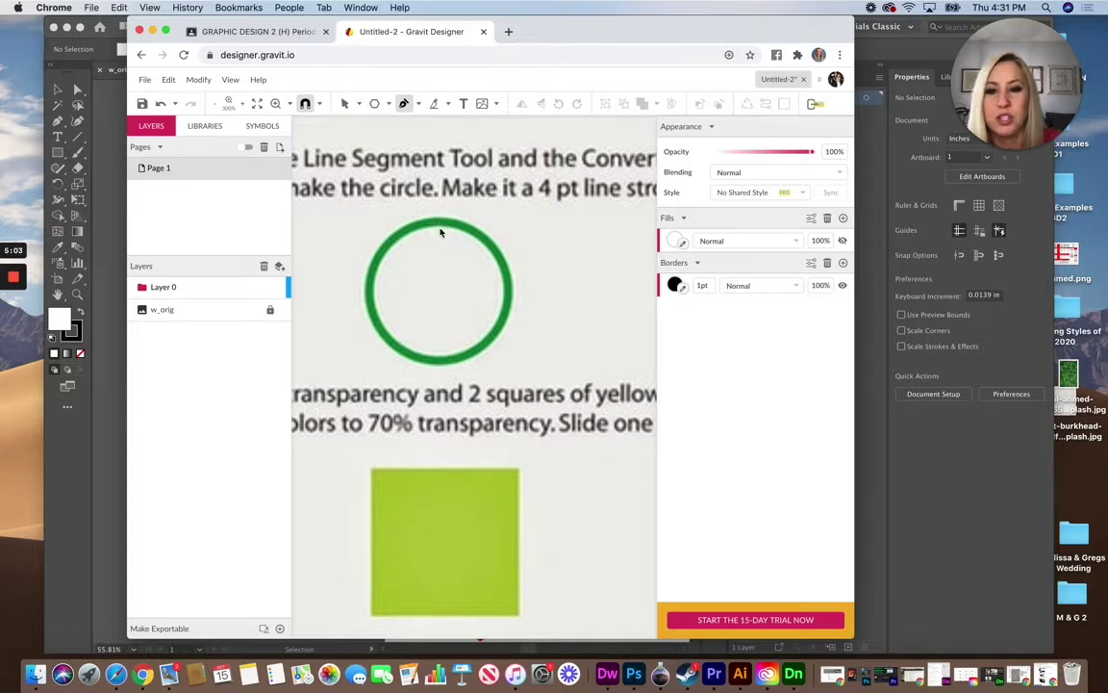
drag(438, 225, 473, 223)
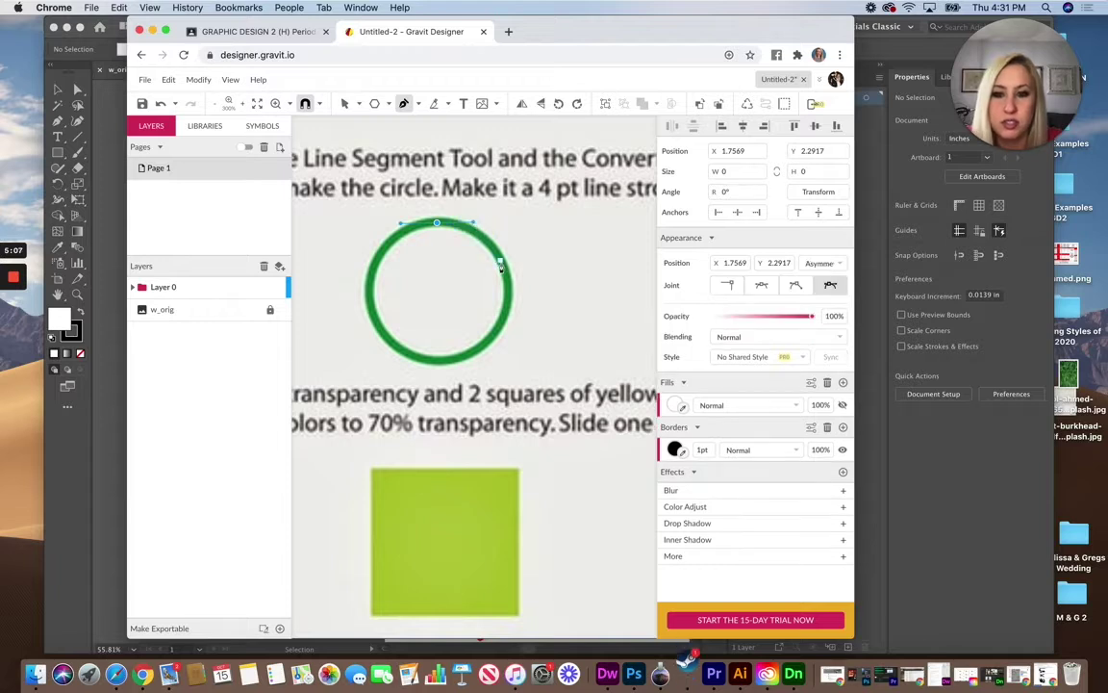
drag(509, 296, 508, 331)
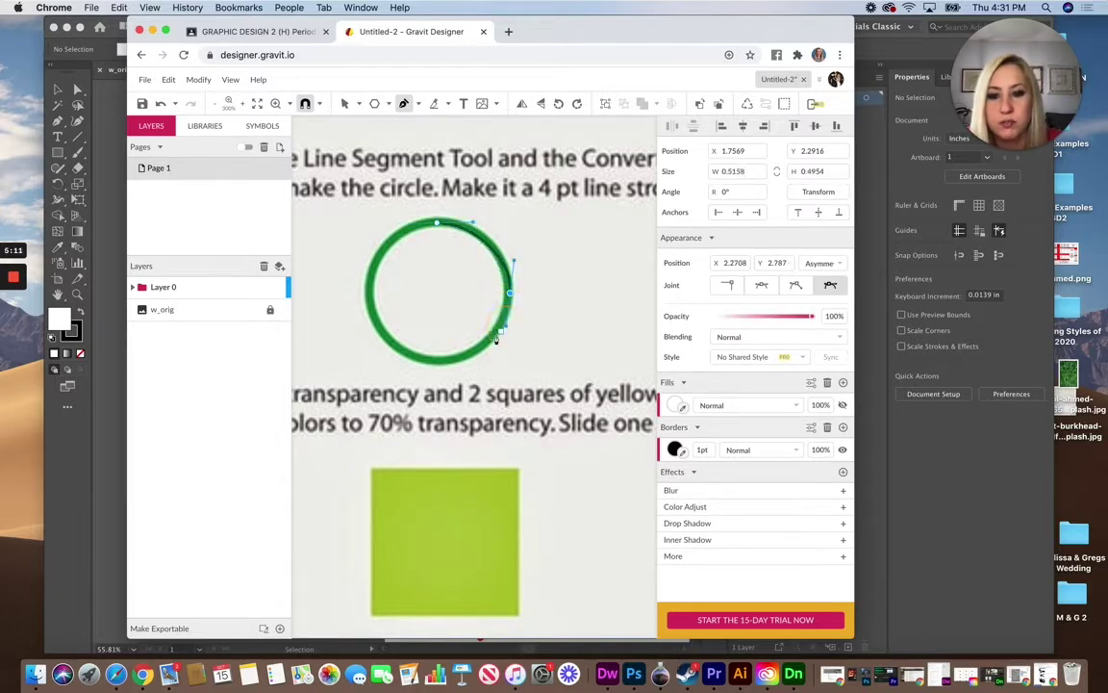
click(435, 366)
drag(437, 365, 389, 367)
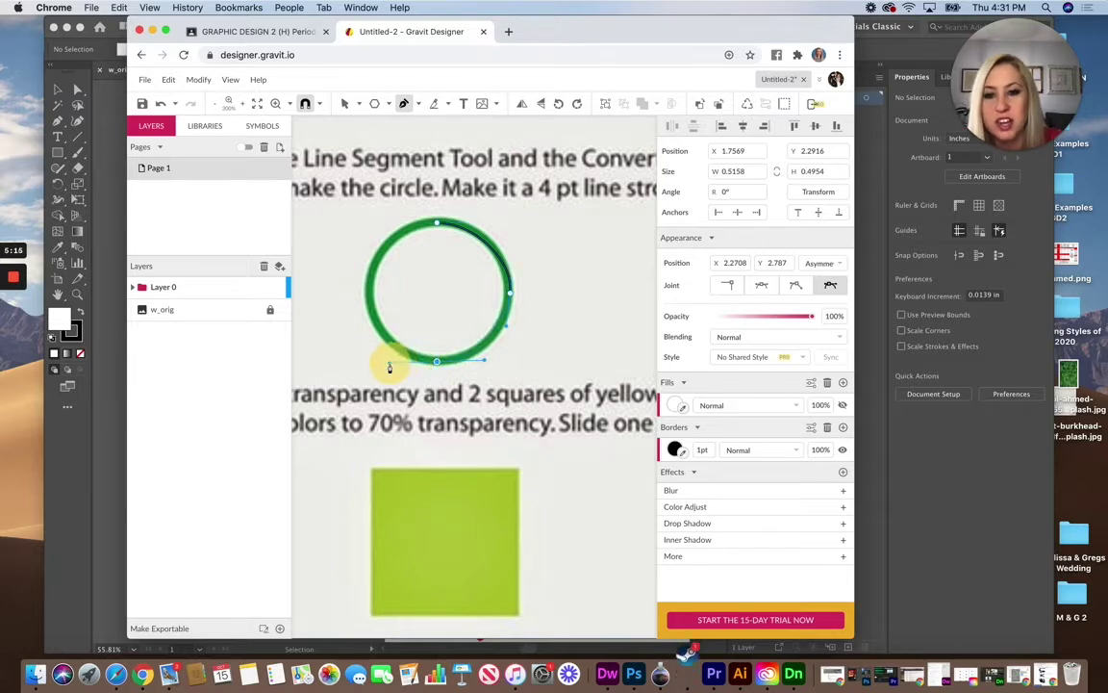
click(362, 283)
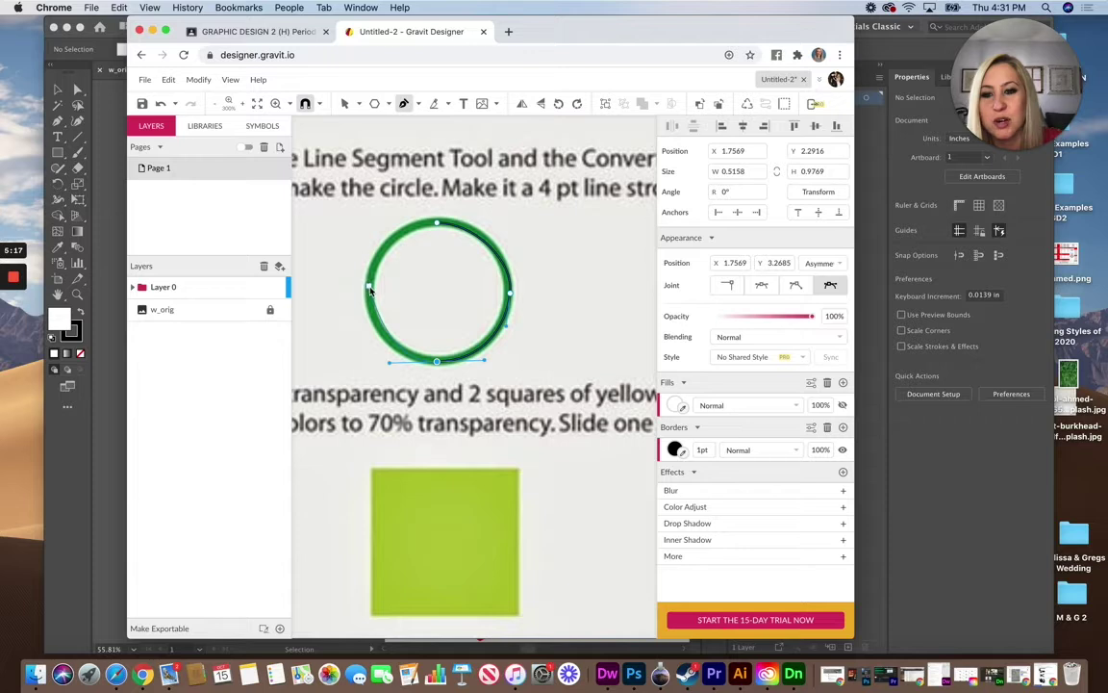
drag(369, 294, 366, 262)
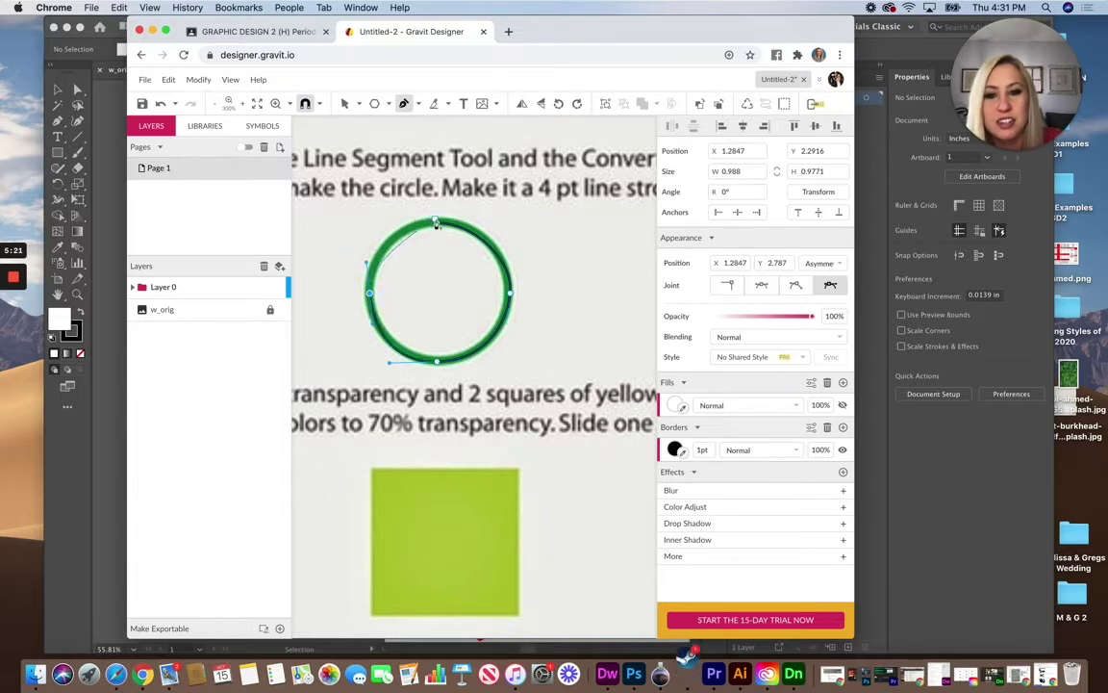
drag(437, 224, 492, 226)
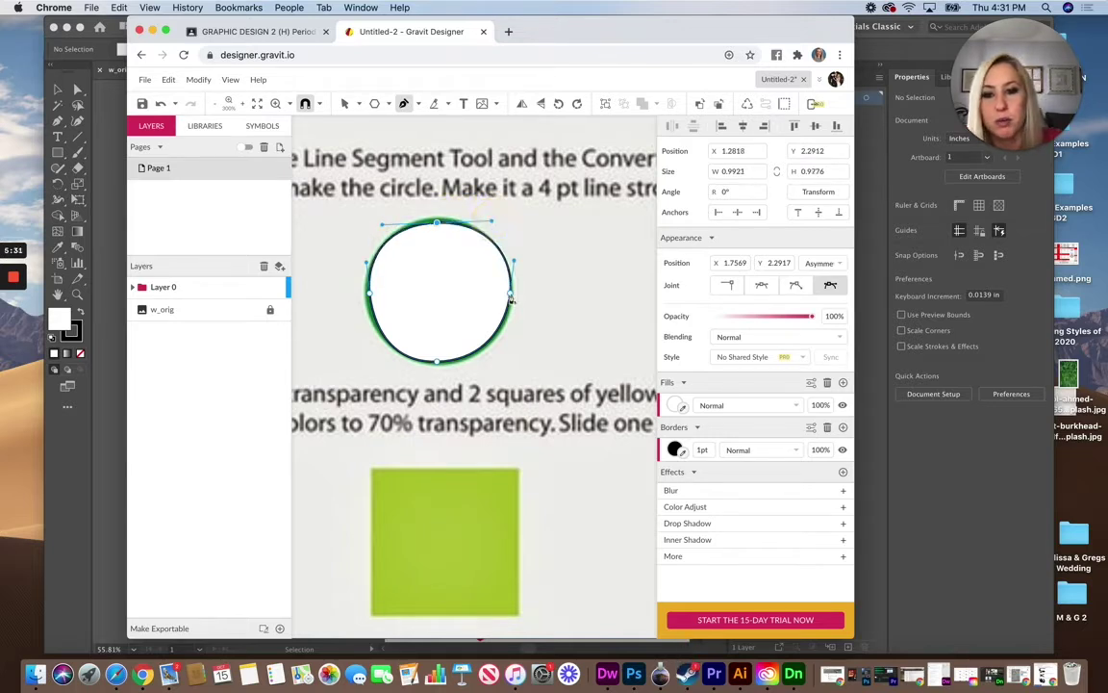
drag(512, 298, 515, 327)
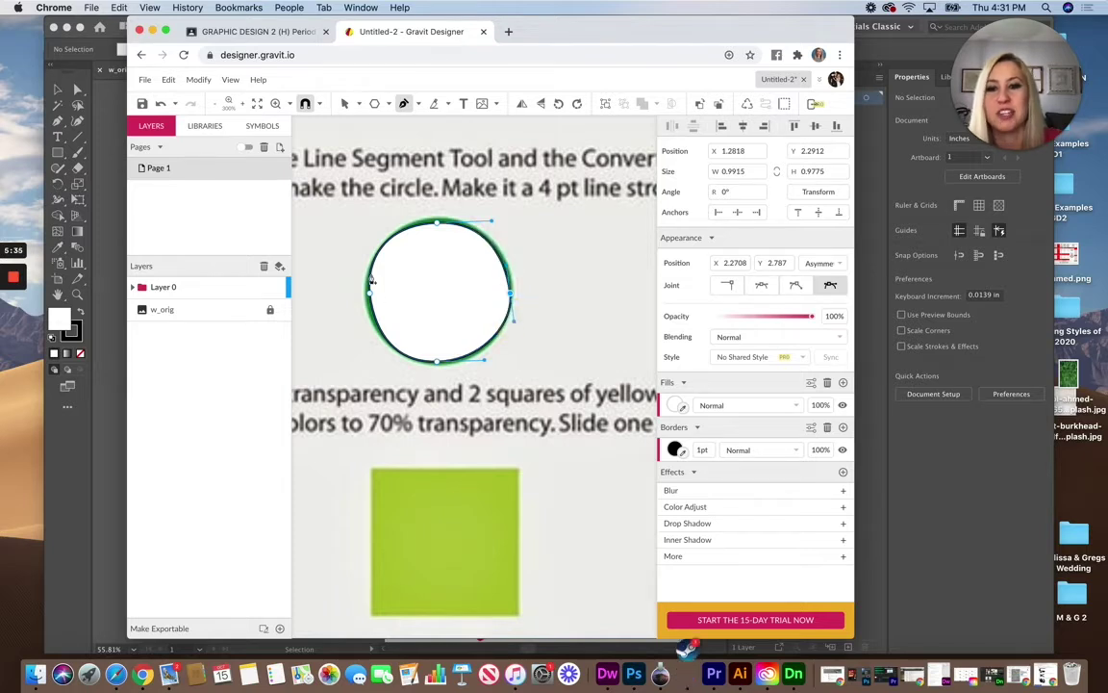
scroll(403, 212, up, 1)
click(388, 104)
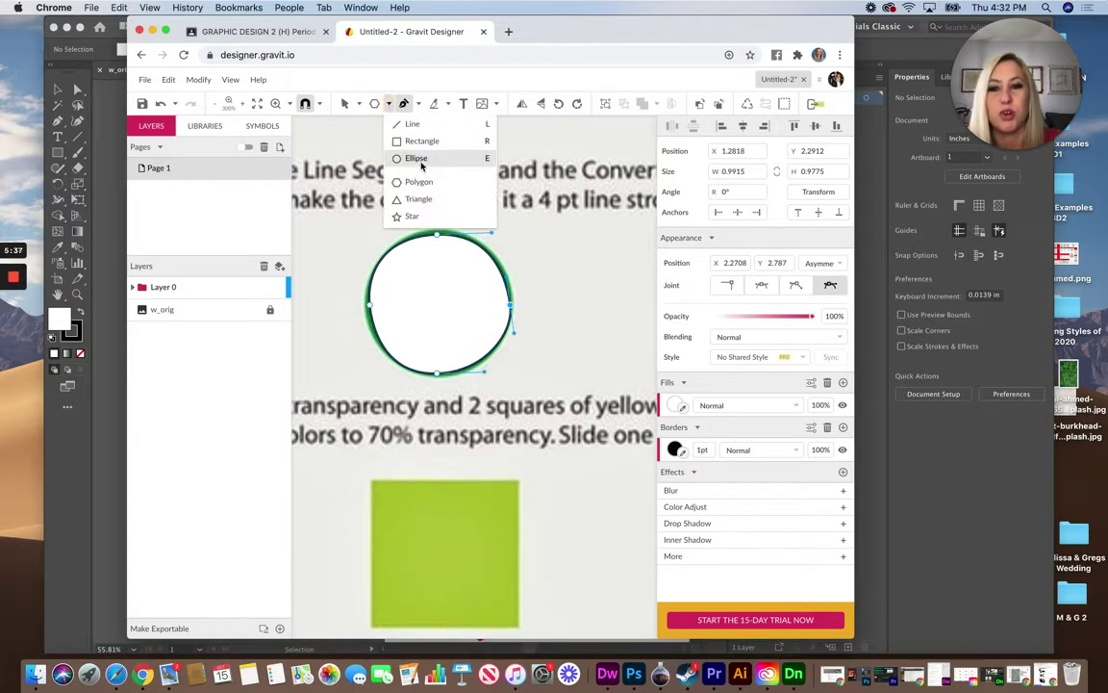
click(430, 85)
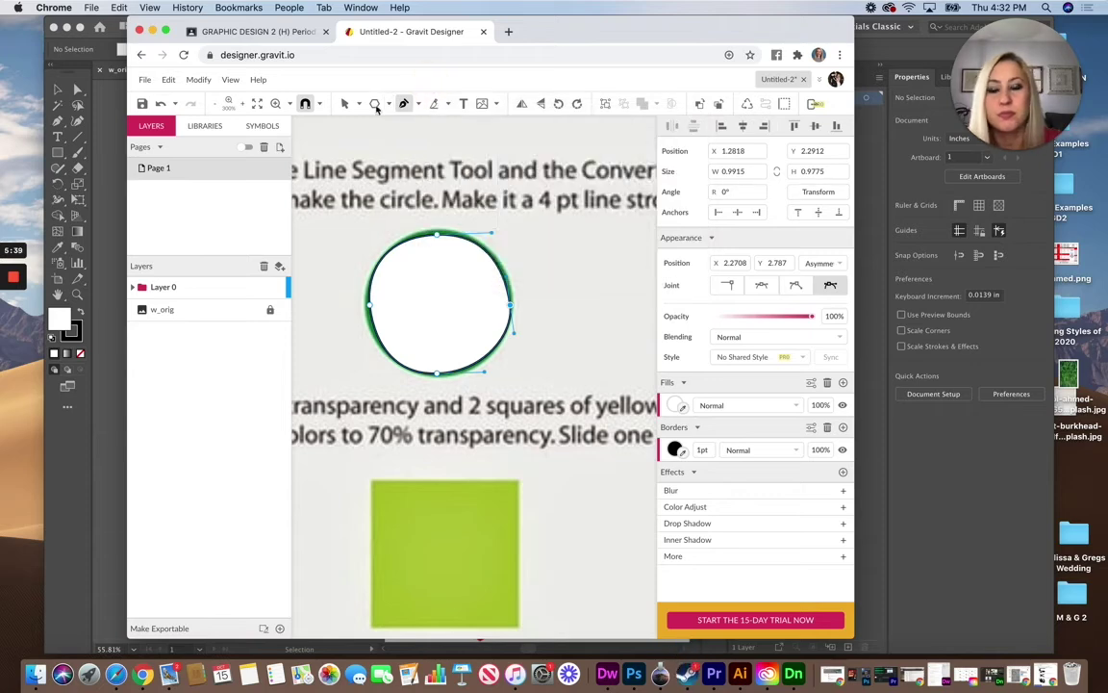
Step: Move the traced circle off the template so it sits just to the right of the original green circle
scroll(359, 120, up, 2)
click(347, 104)
mouse_move(428, 344)
mouse_down()
mouse_move(566, 329)
mouse_move(547, 331)
mouse_up()
scroll(545, 338, right, 3)
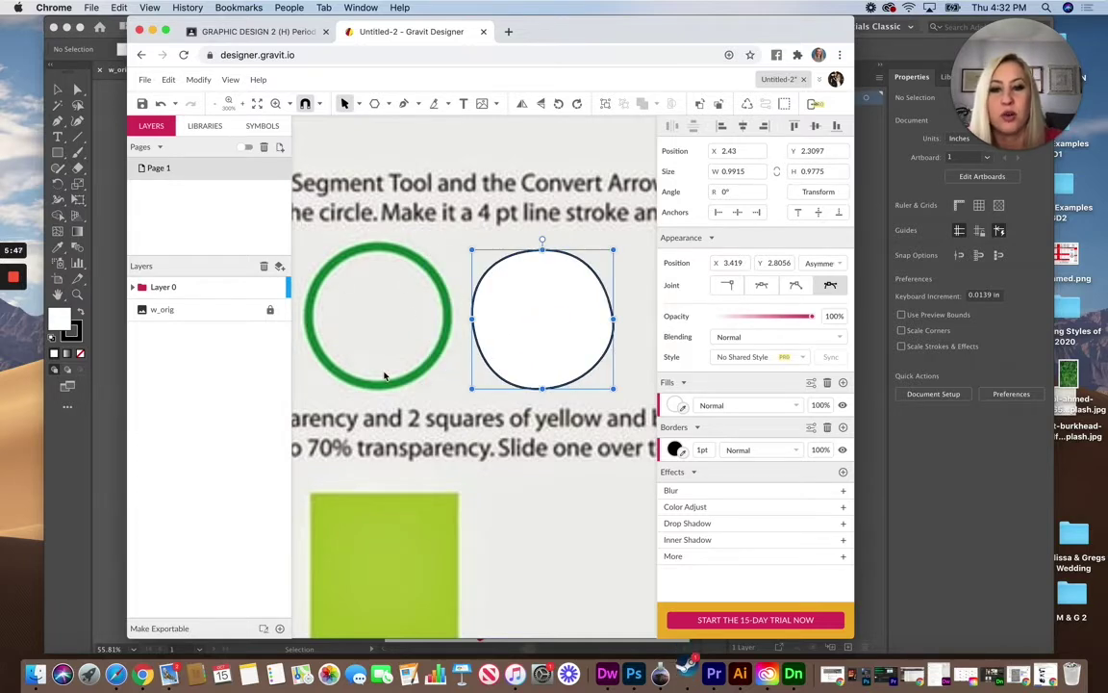
click(367, 229)
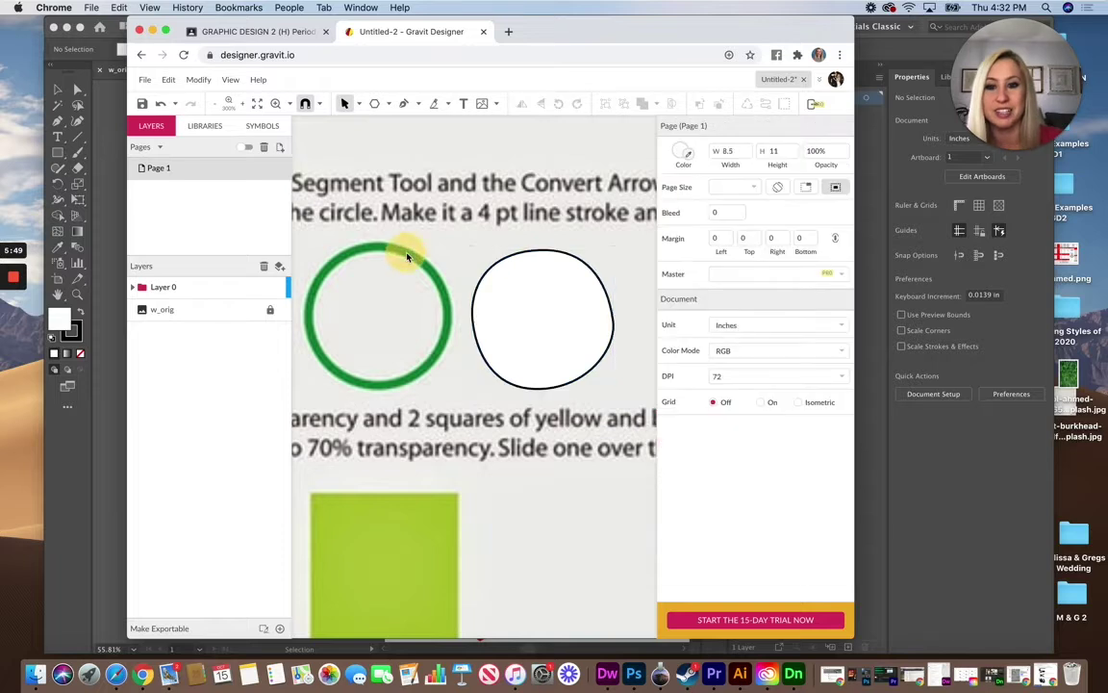
Step: Style the traced circle with a 4 pt border in the green sampled from the original circle and hide its fill
click(545, 305)
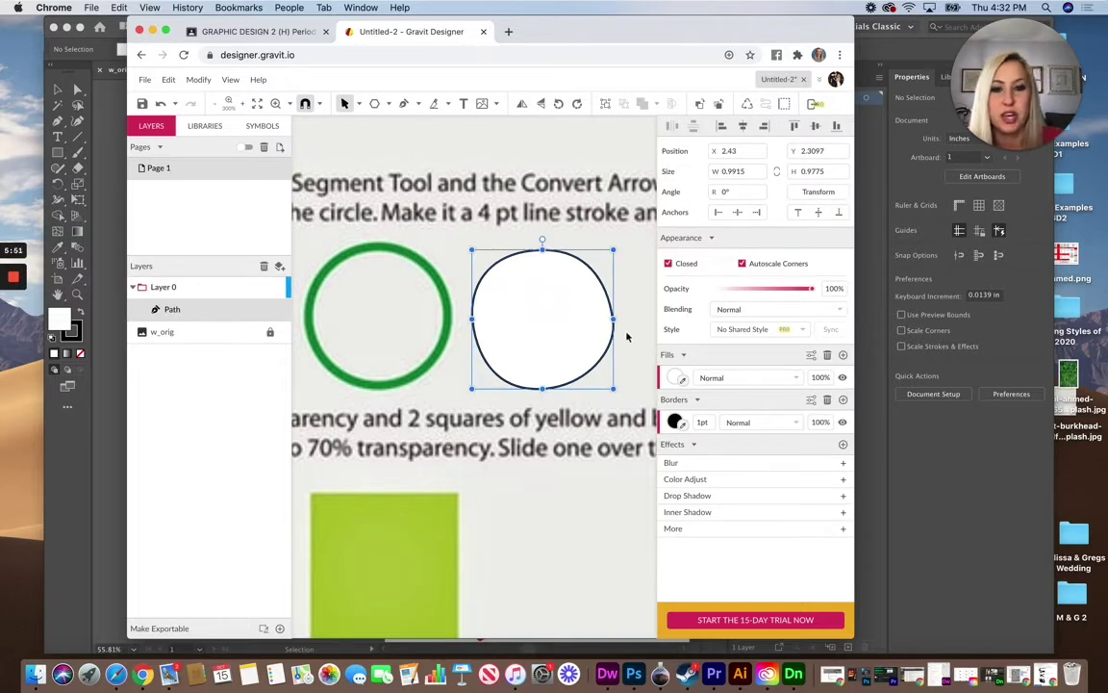
click(683, 427)
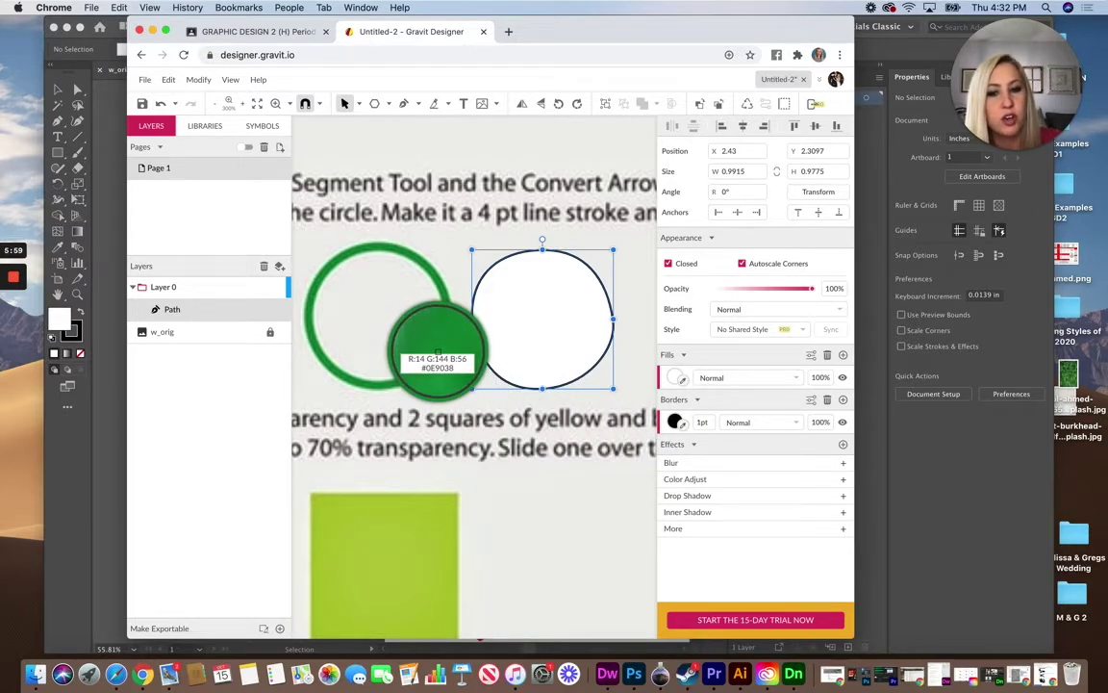
click(438, 353)
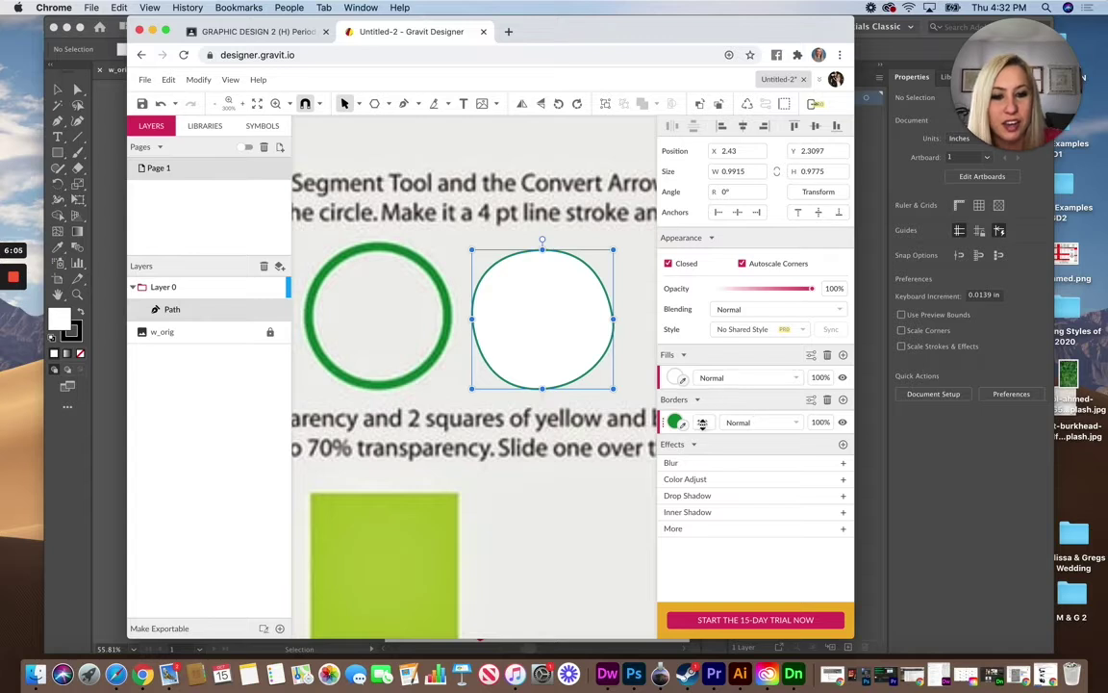
click(702, 423)
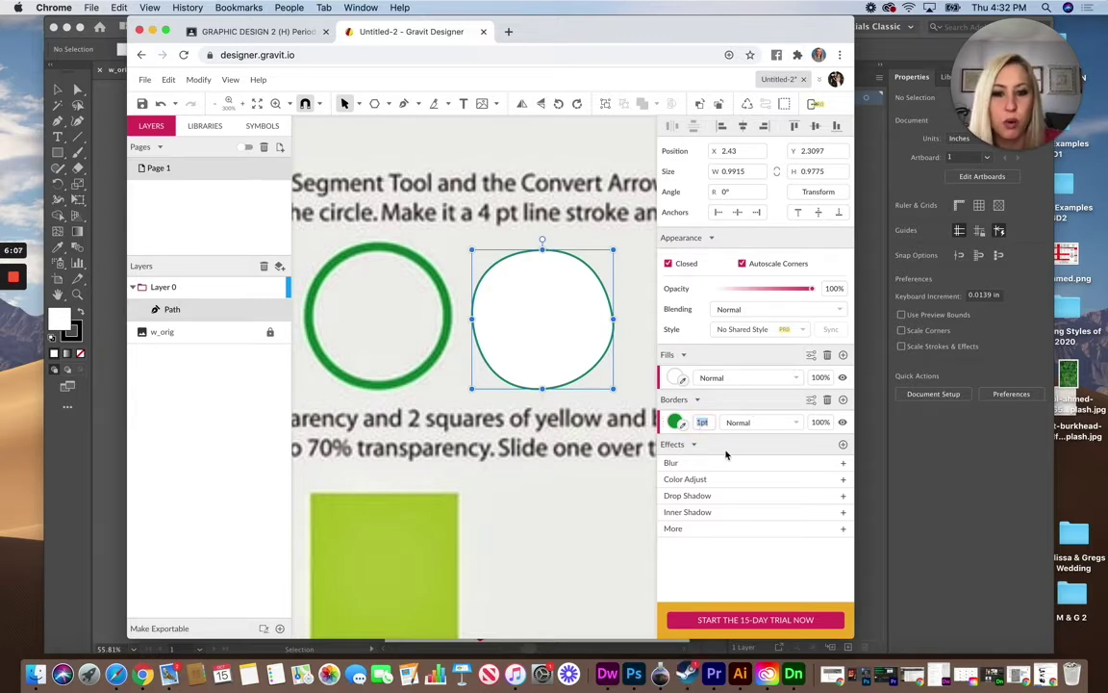
key(Return)
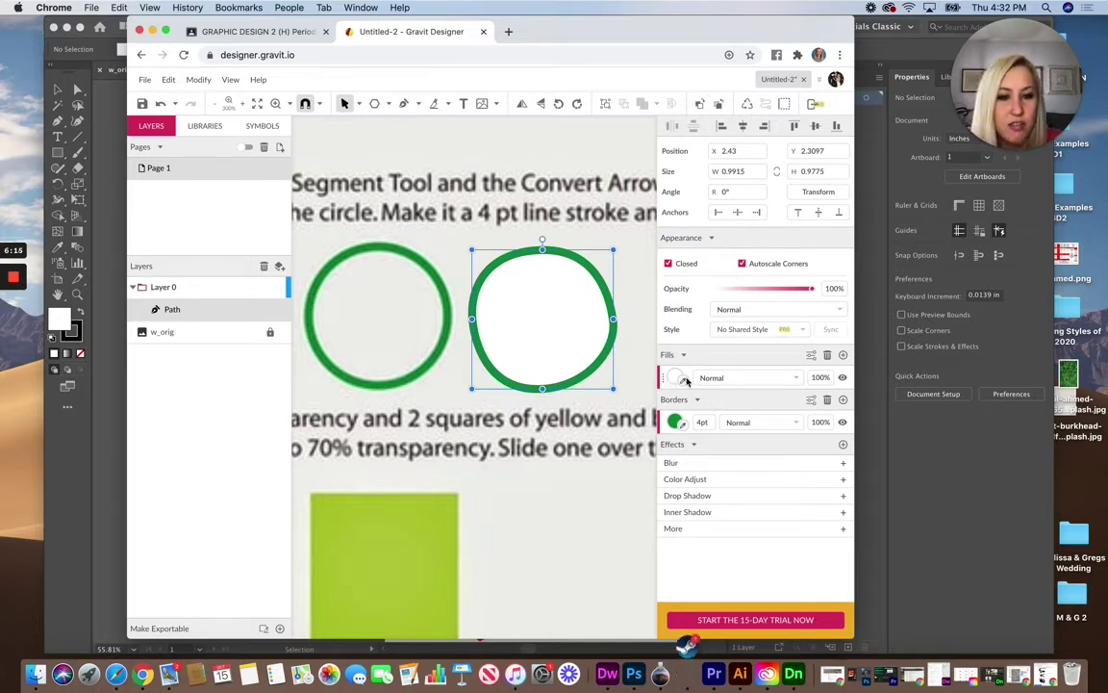
click(842, 378)
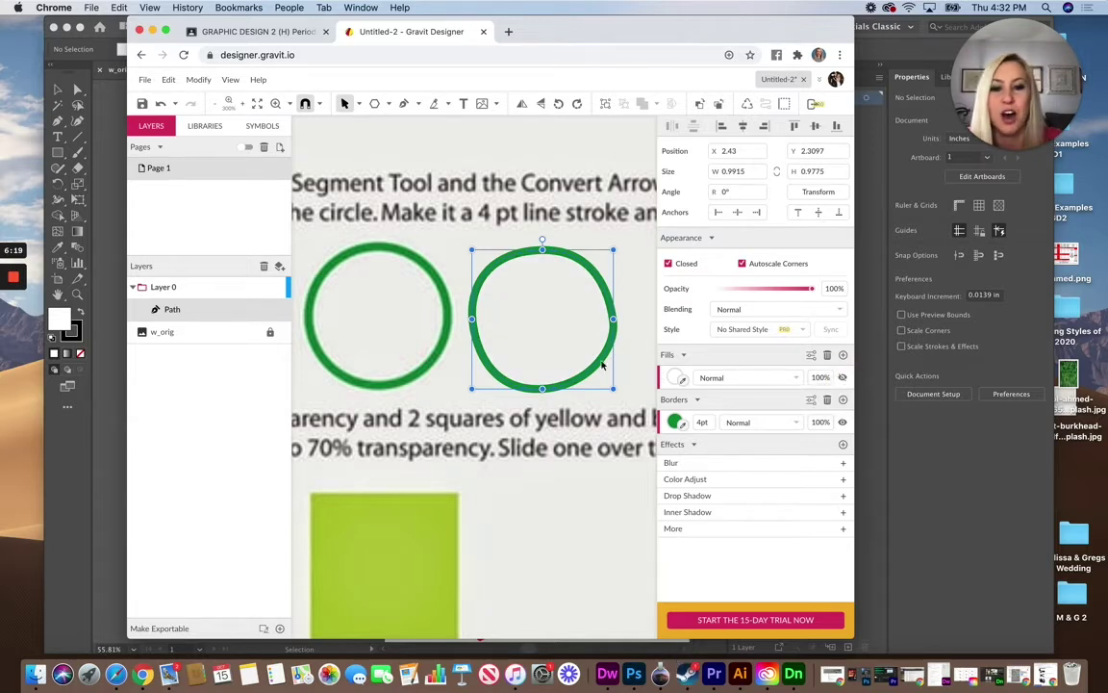
click(633, 327)
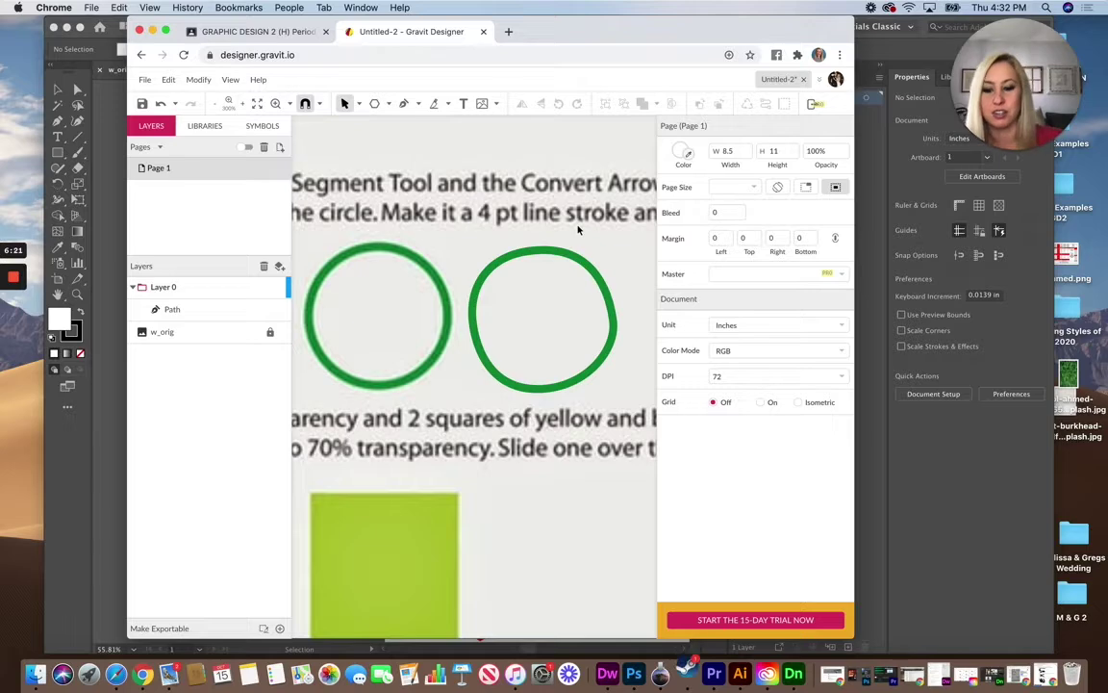
Step: Trace the worksheet's lime green square with the Pen tool as a closed four-corner path about 1.06 by 1.05 inches
key(super+minus)
scroll(578, 231, down, 4)
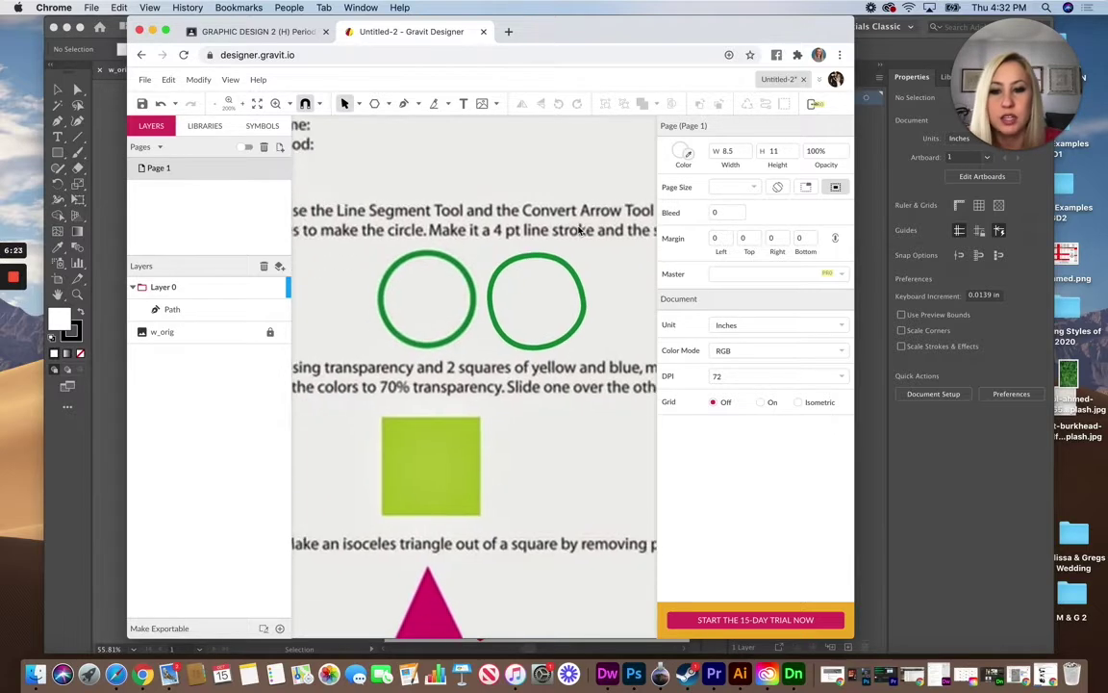
scroll(578, 230, down, 1)
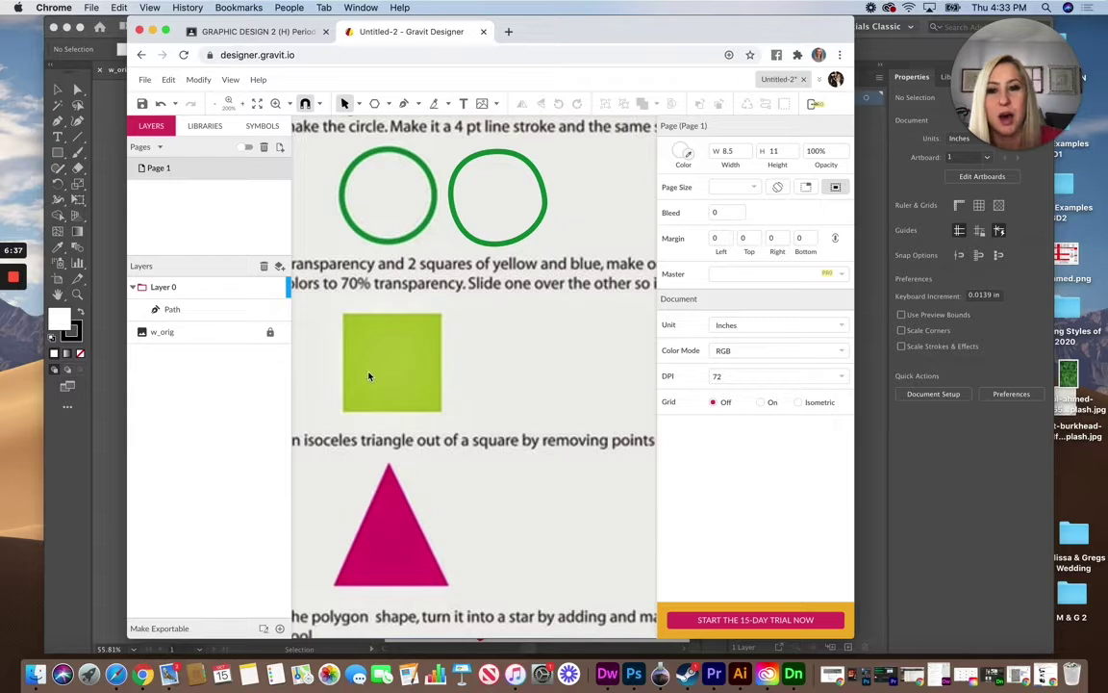
click(403, 104)
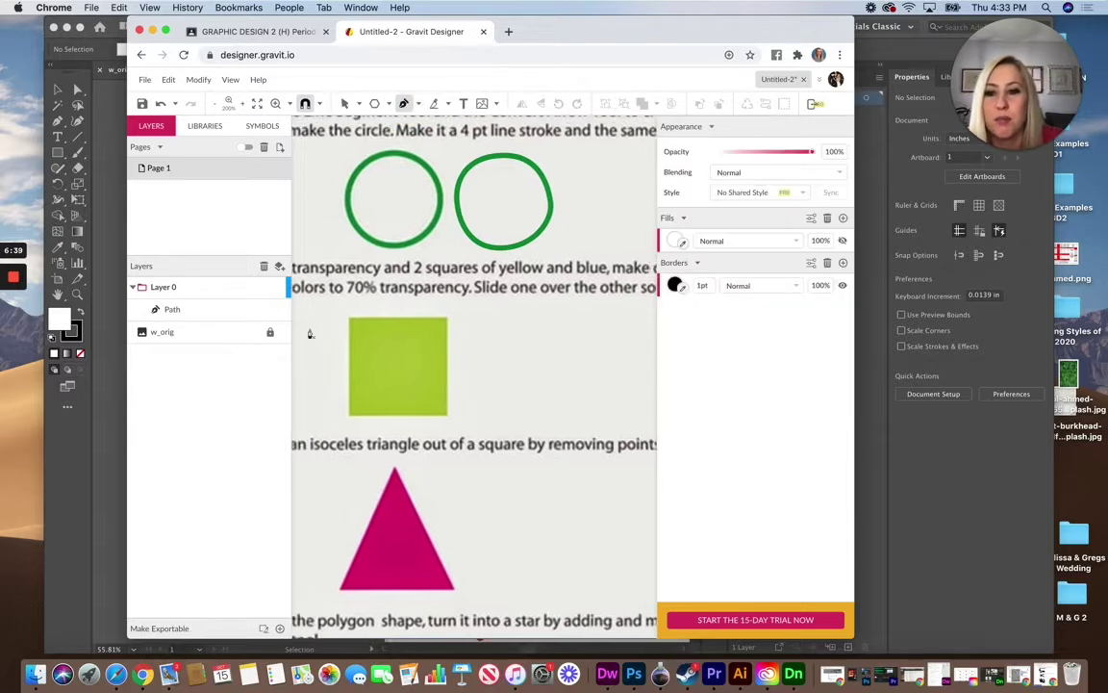
click(368, 317)
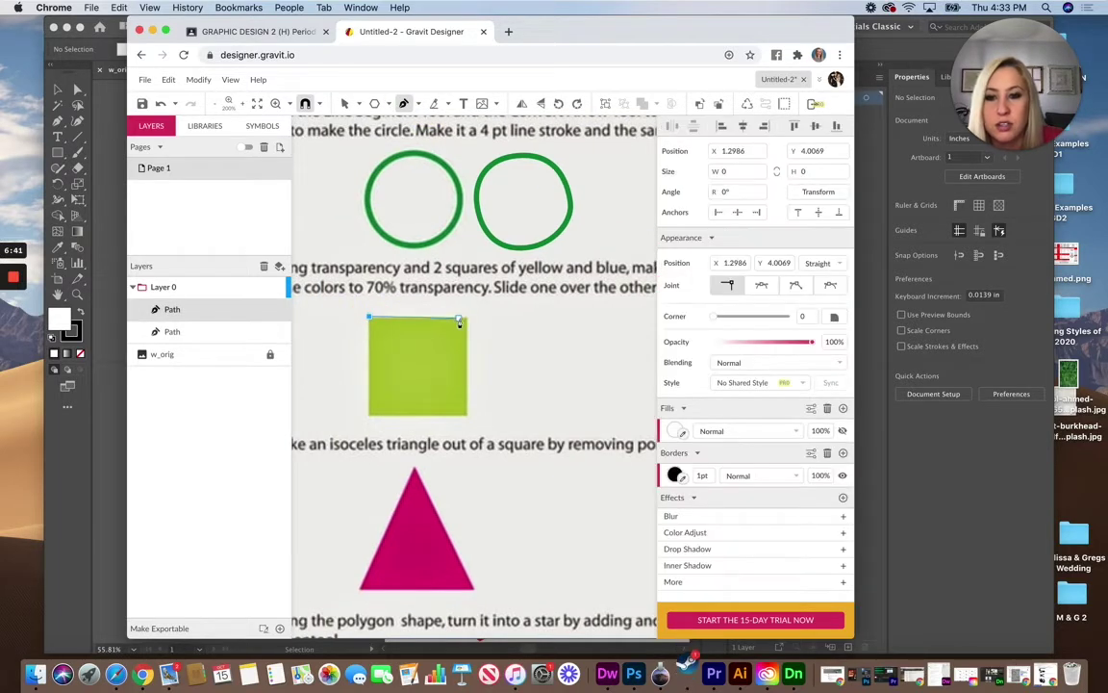
click(469, 318)
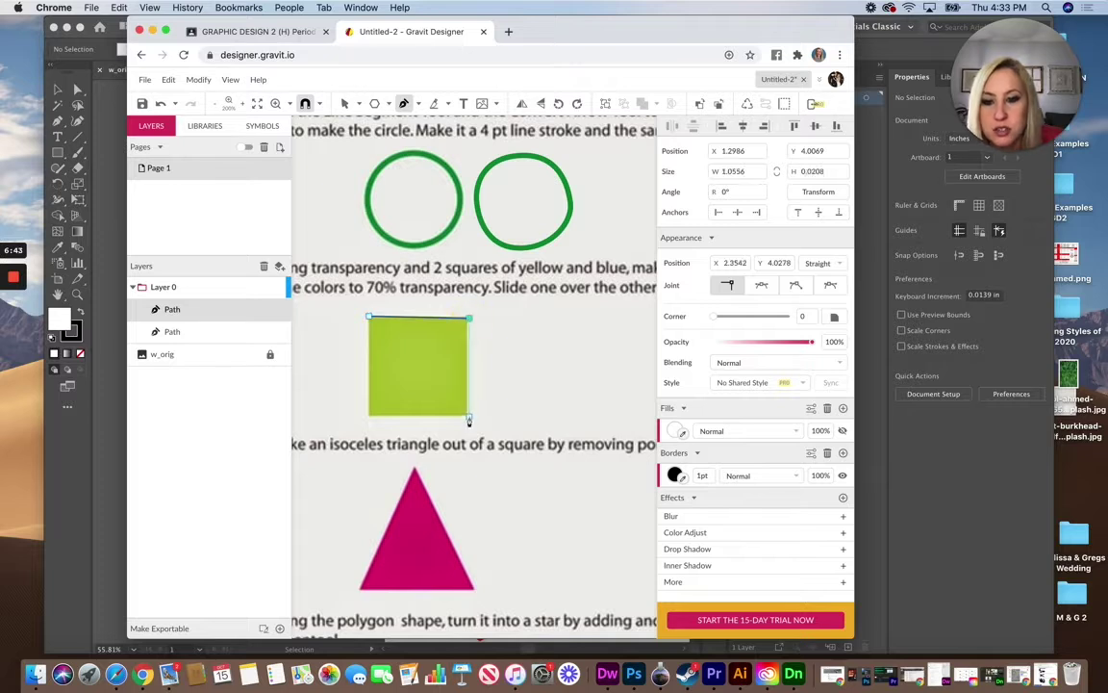
click(469, 417)
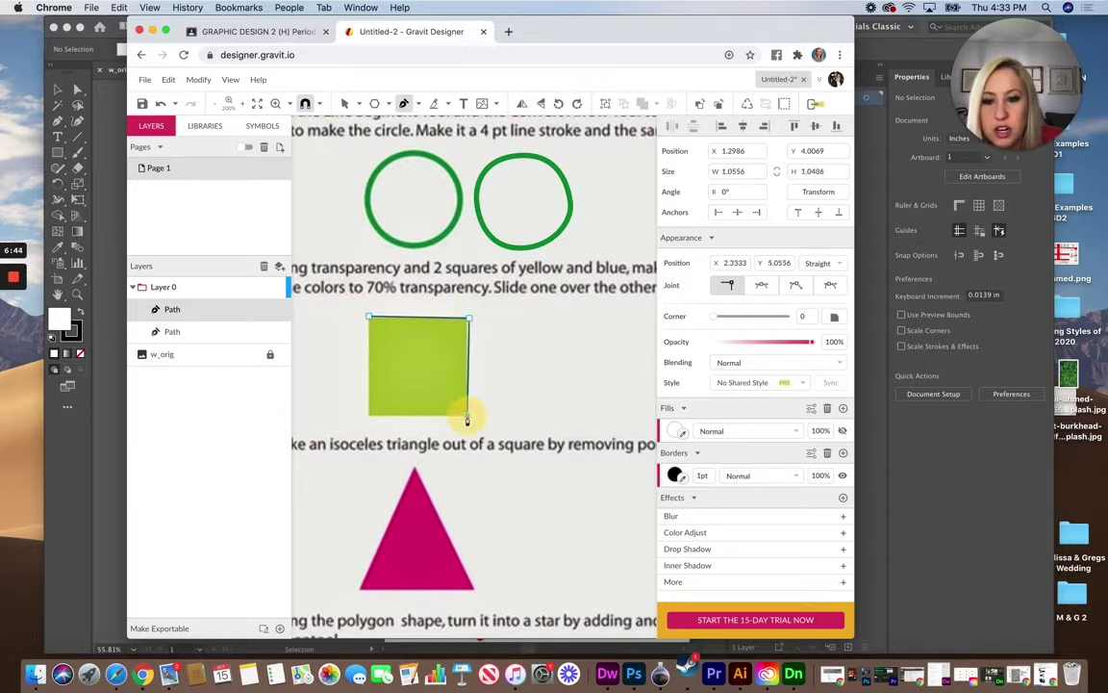
click(368, 417)
click(368, 317)
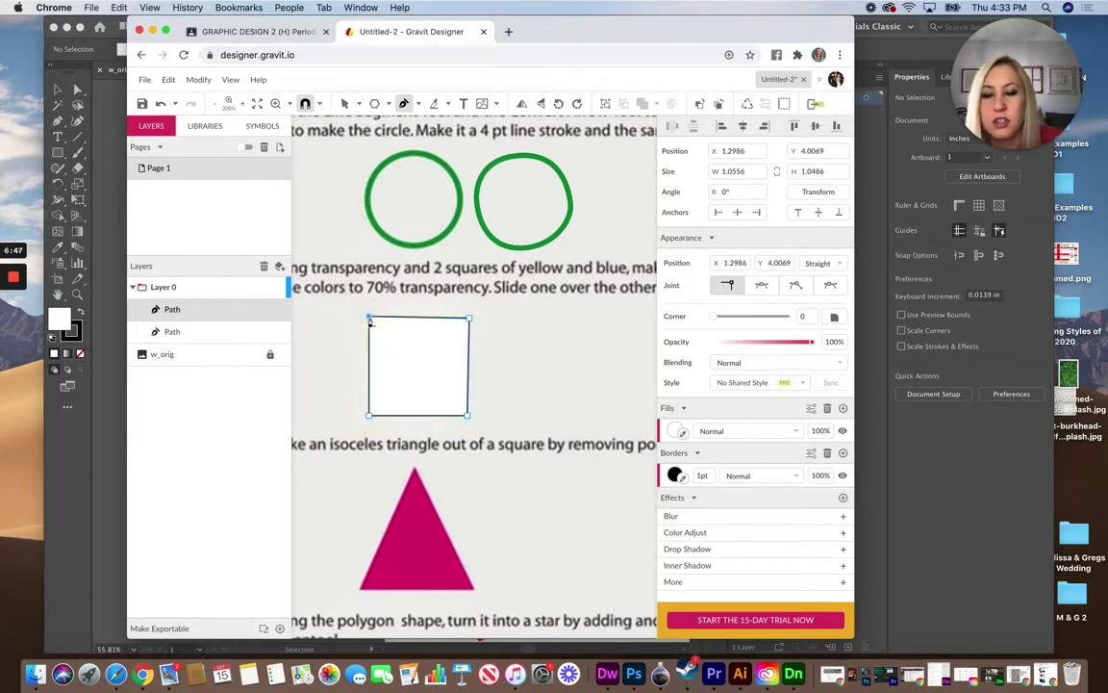
Step: Move the traced square off the template so it sits just to the right of the lime green square
click(344, 103)
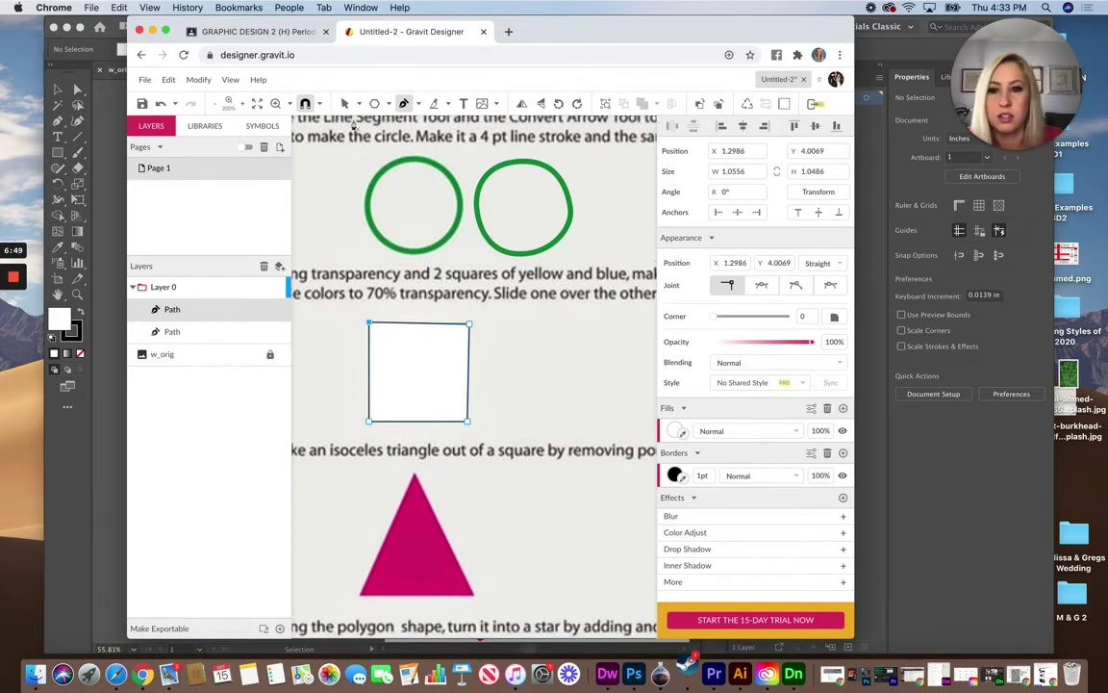
scroll(433, 289, up, 2)
drag(429, 381, 525, 383)
scroll(525, 383, right, 1)
scroll(525, 384, down, 1)
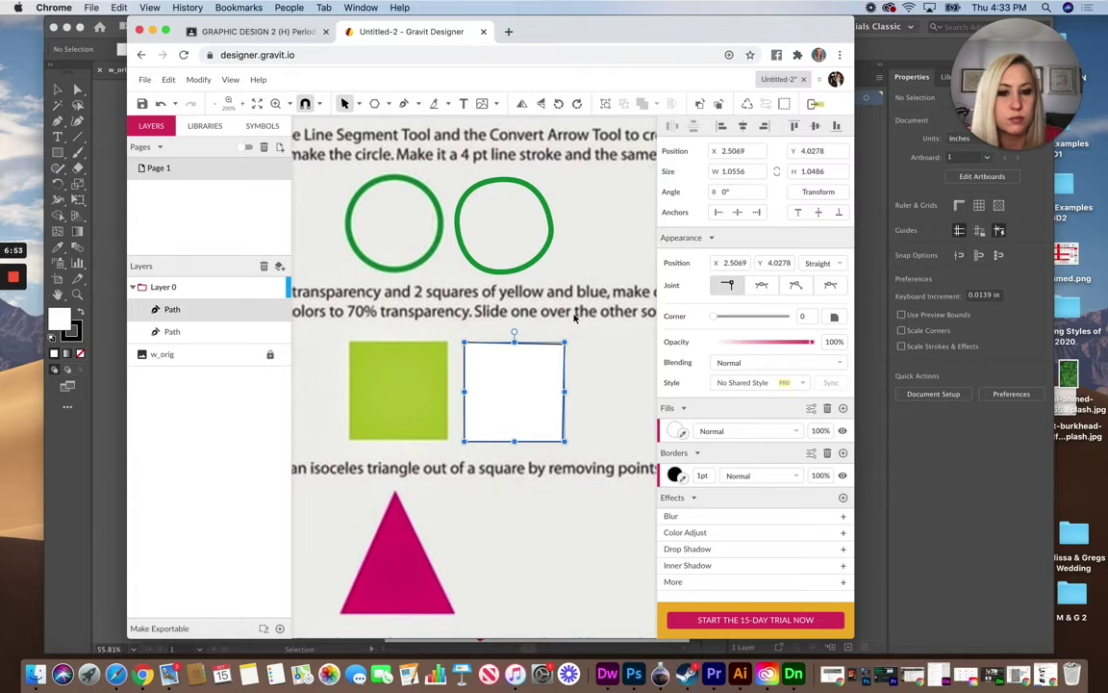
Step: Fill the traced square with blue #0000FF and hide its black border
scroll(575, 317, down, 1)
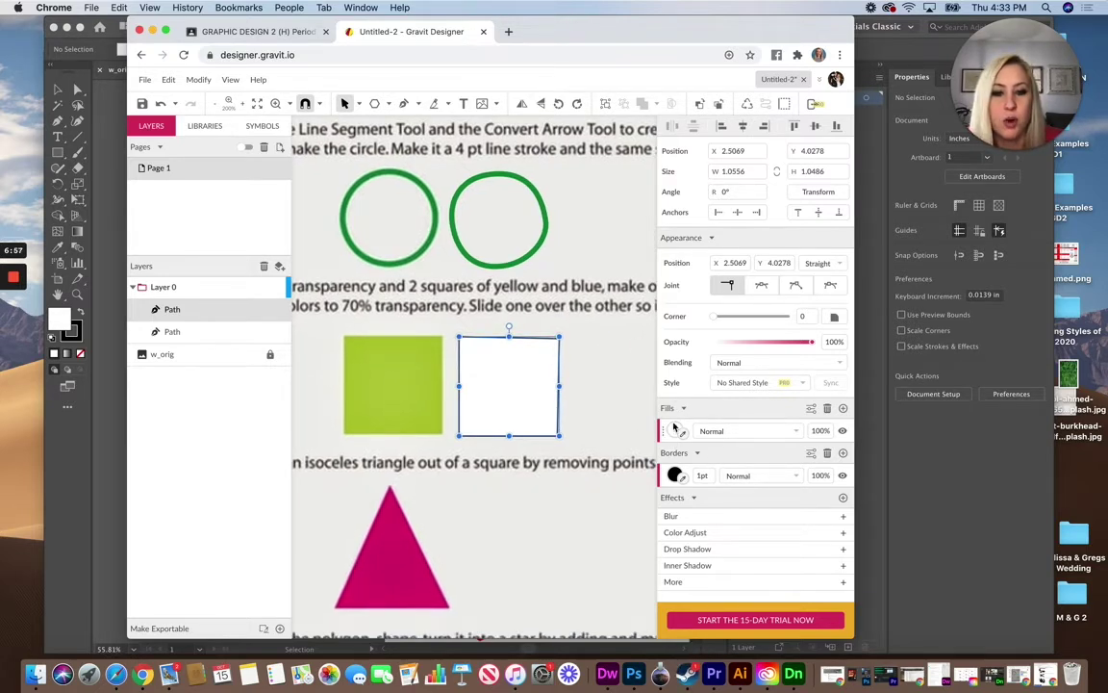
click(674, 430)
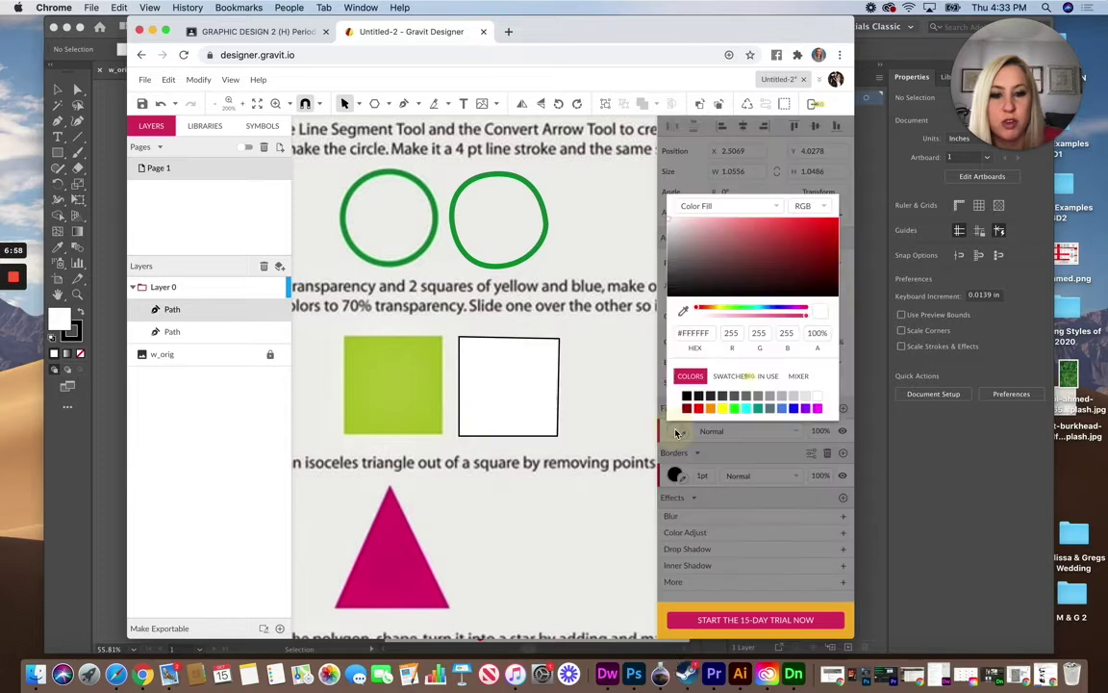
click(795, 408)
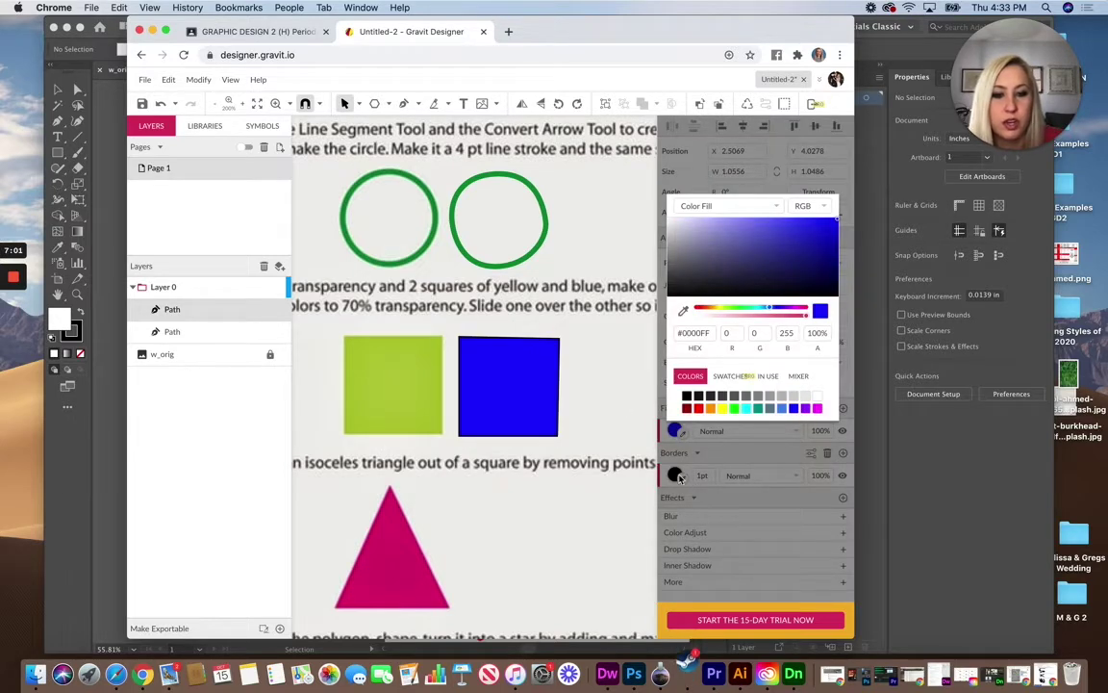
click(682, 475)
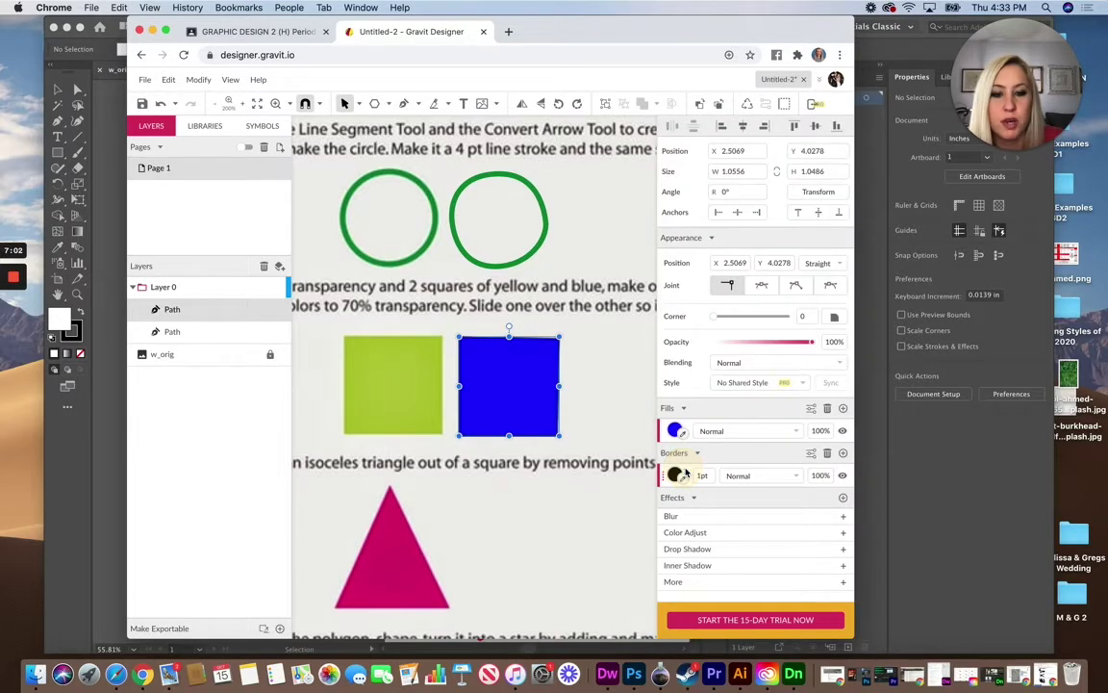
click(843, 475)
click(596, 435)
Step: Move the blue square left until it meets the lime green square's right edge, and leave it selected
click(490, 404)
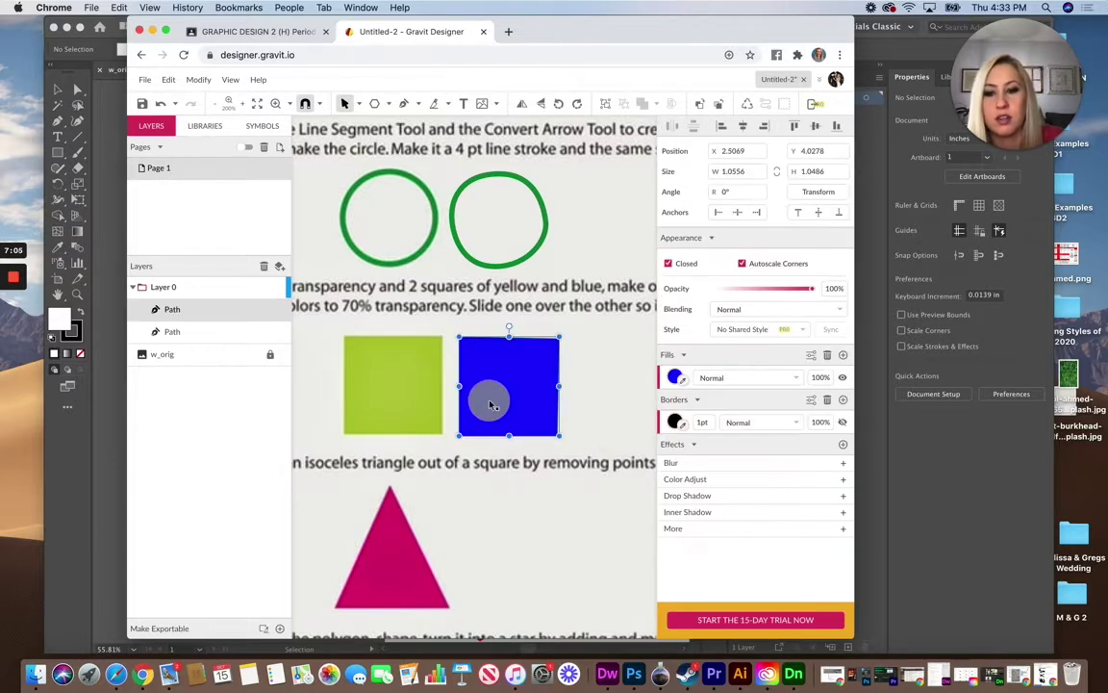
click(566, 364)
drag(502, 373, 485, 377)
click(584, 365)
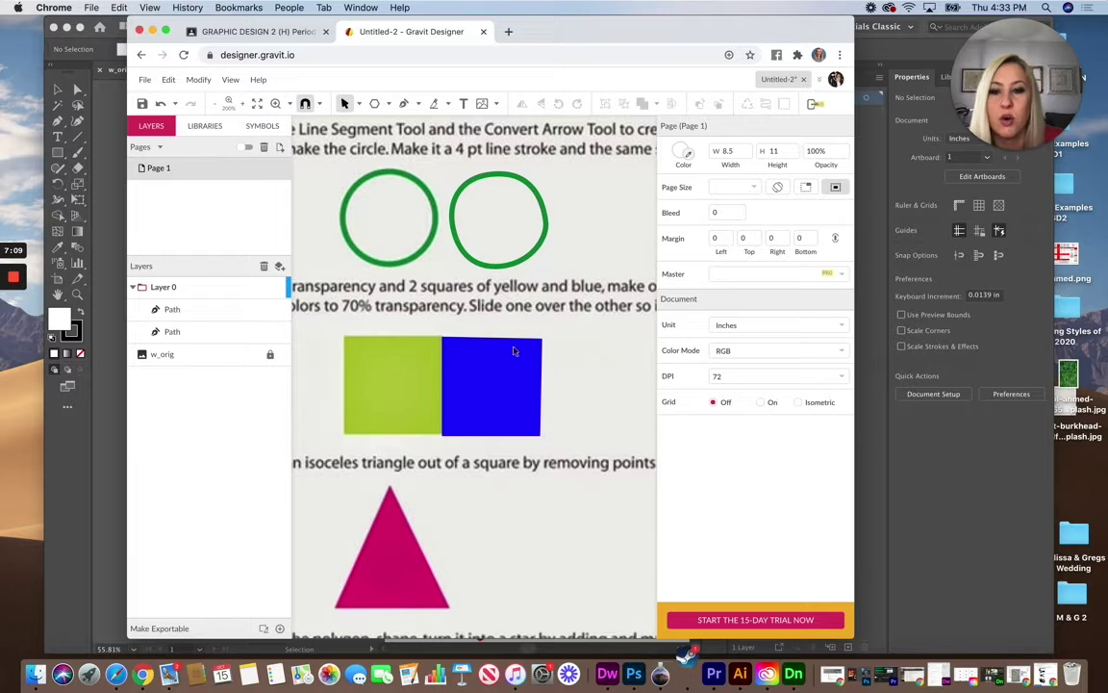
click(520, 397)
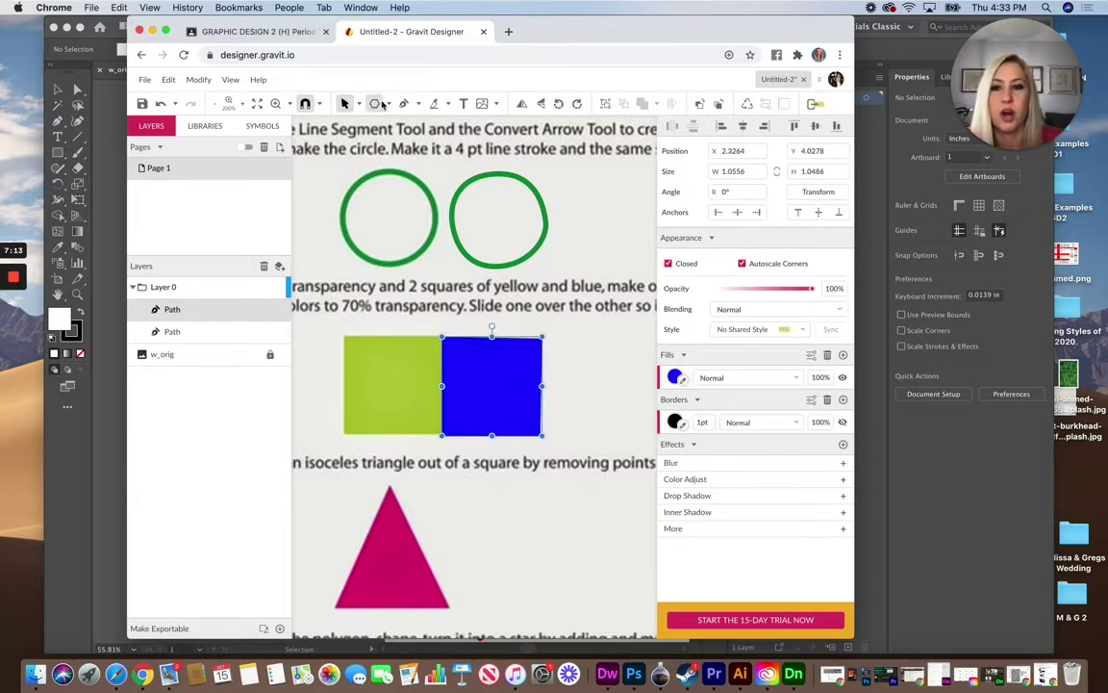
Step: Duplicate the blue square and place the copy to its right, overlapping the original's right side
click(350, 104)
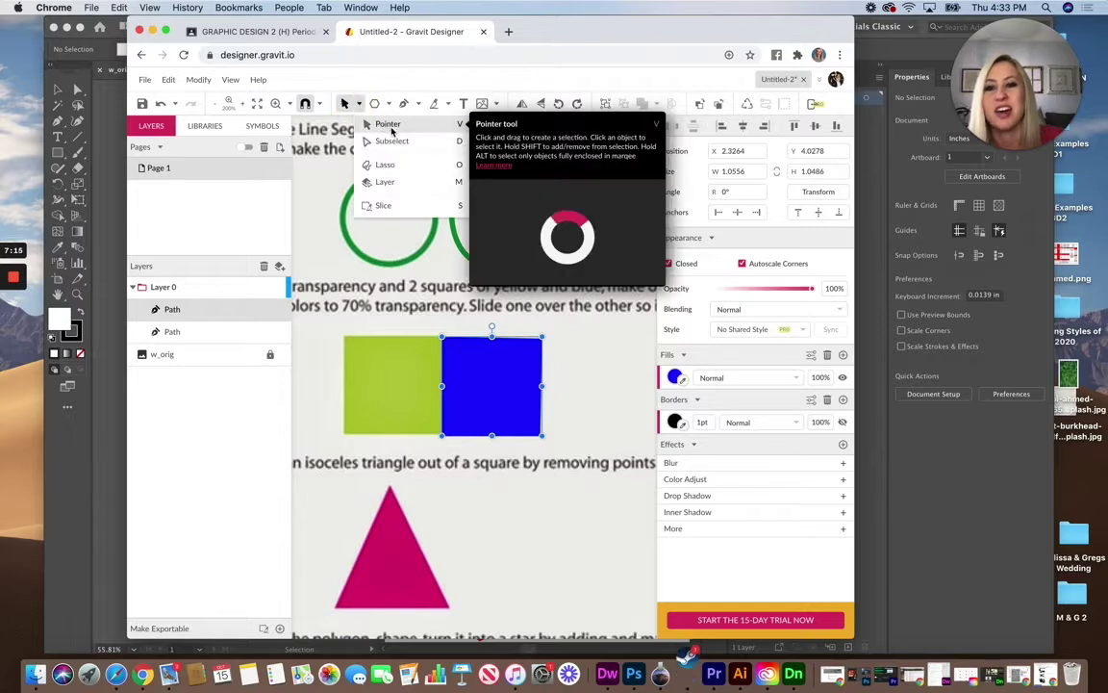
click(471, 372)
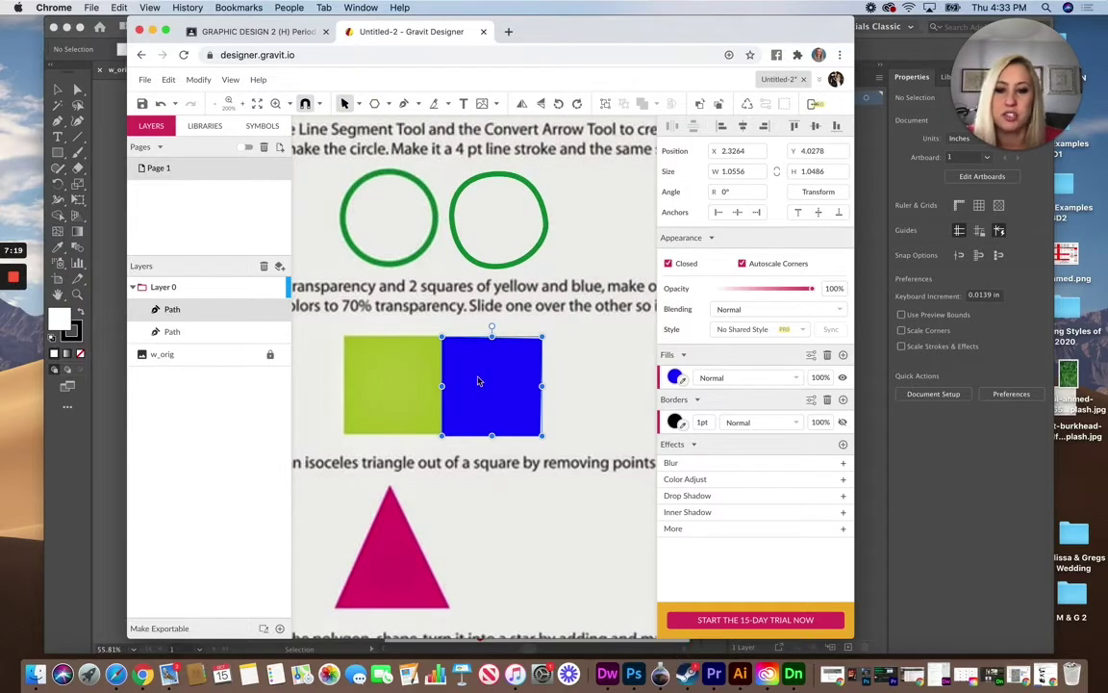
key(super+d)
drag(478, 381, 538, 382)
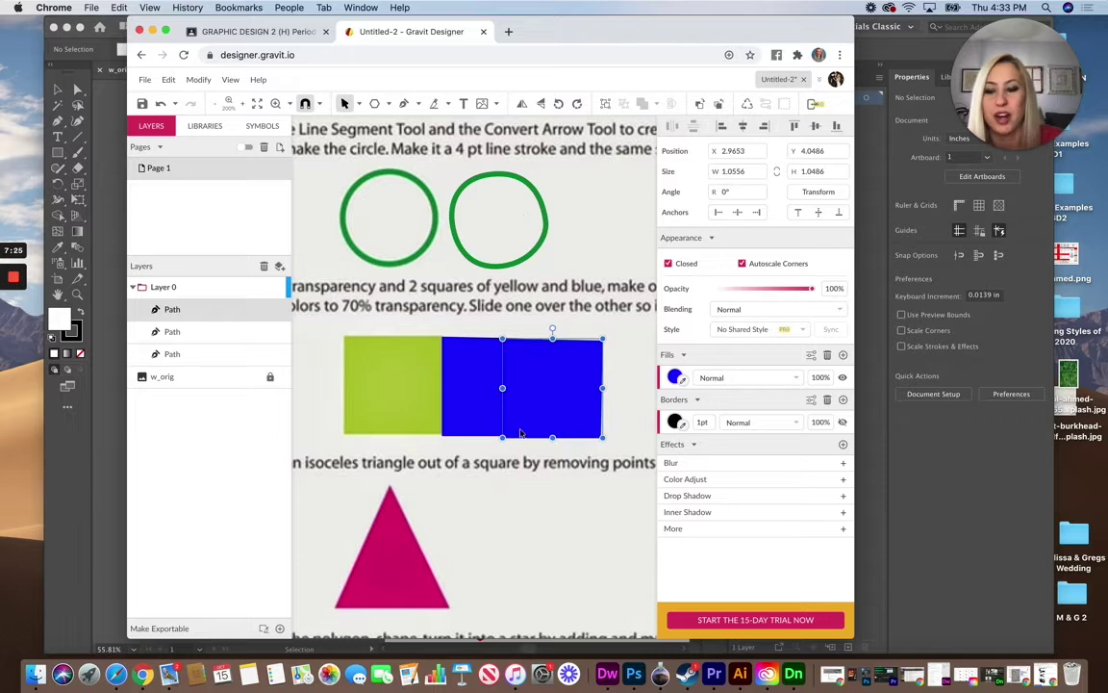
drag(577, 395, 539, 396)
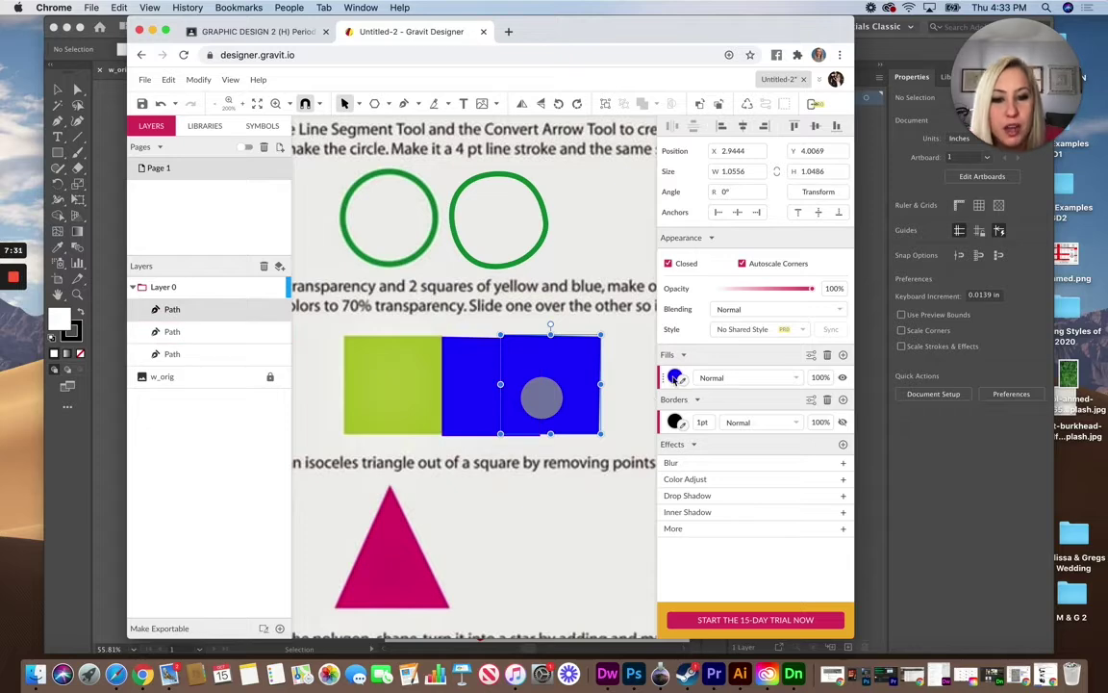
Step: Fill the duplicated square with yellow and line it up level with the blue square
click(676, 377)
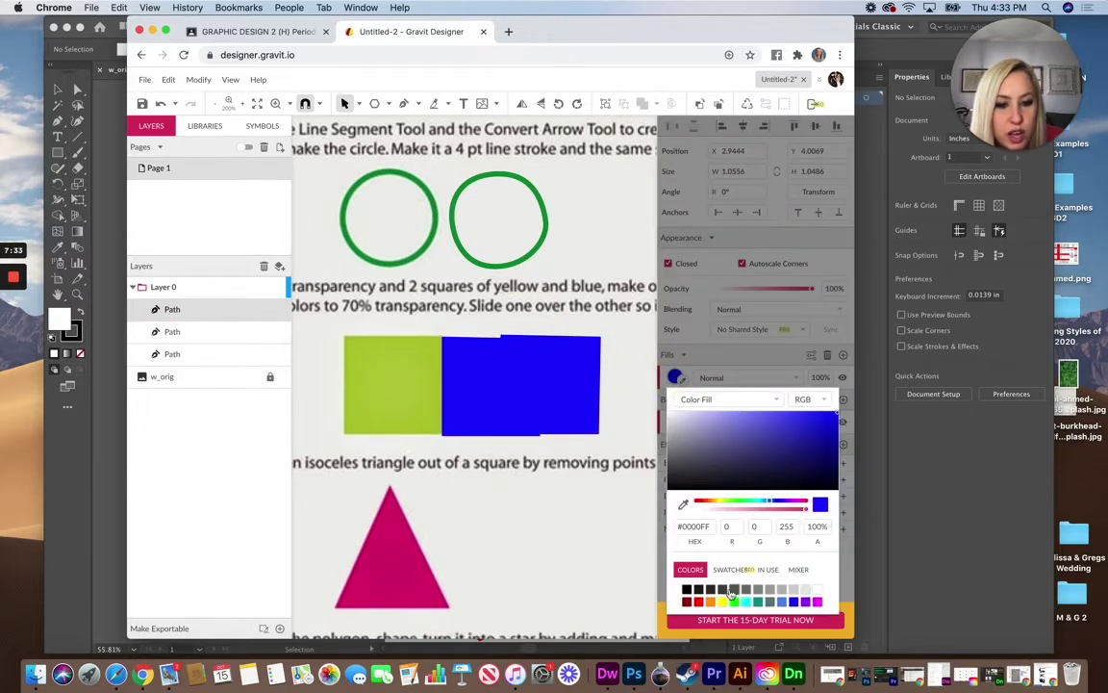
click(725, 604)
click(512, 351)
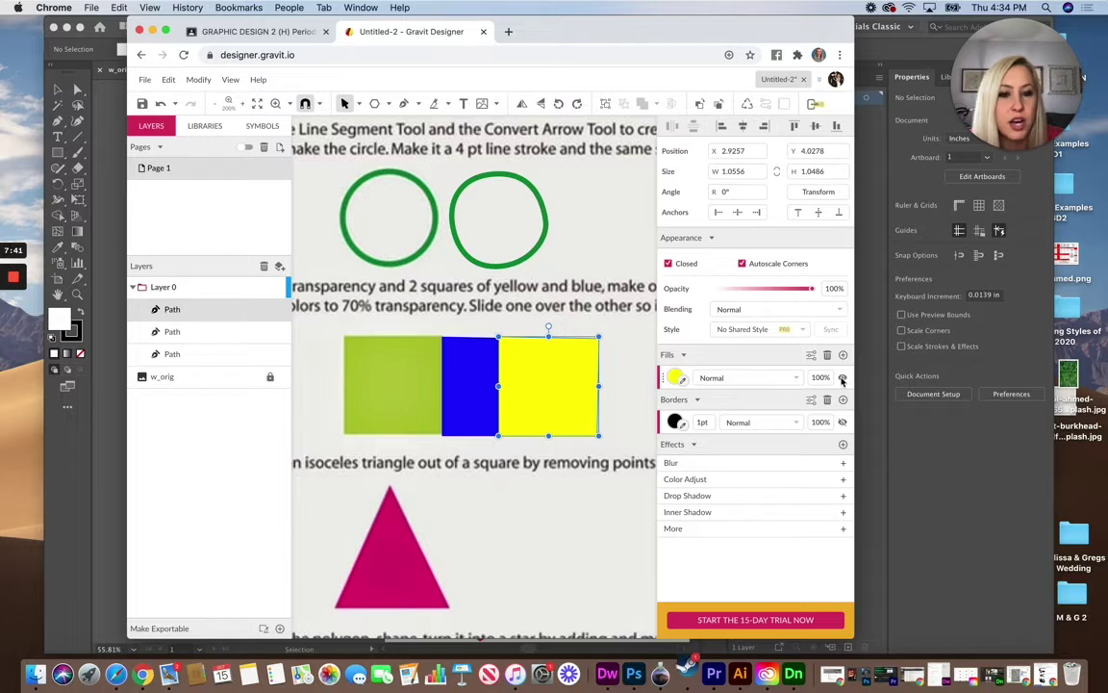
Step: Set the yellow square's fill opacity to 70%
click(842, 377)
click(842, 377)
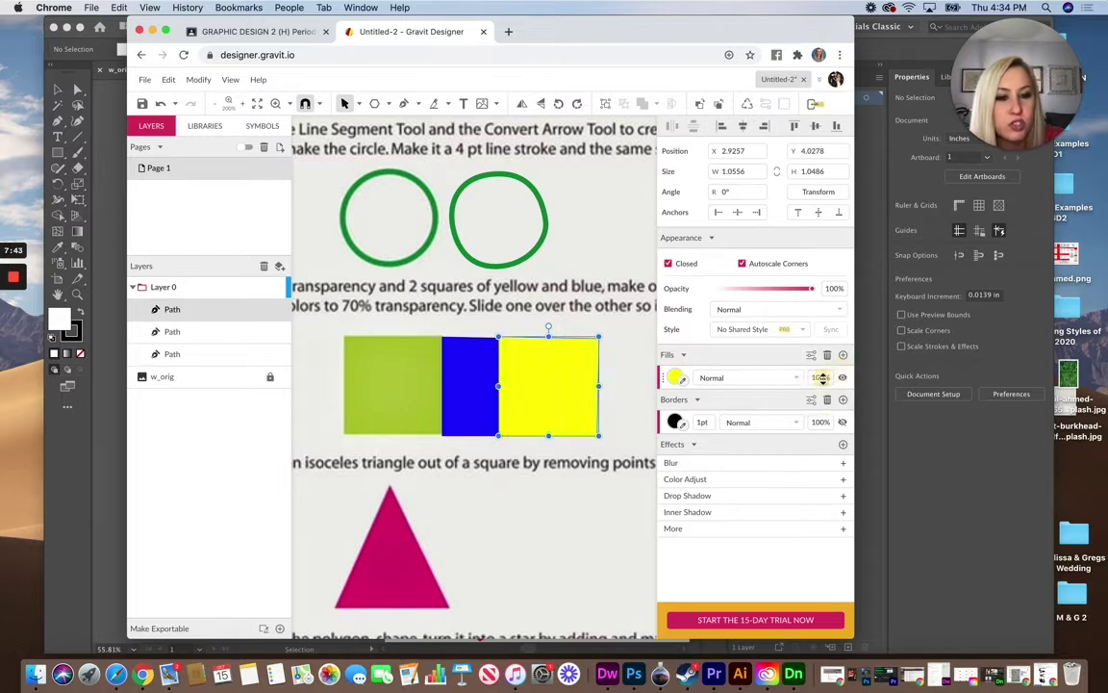
click(819, 377)
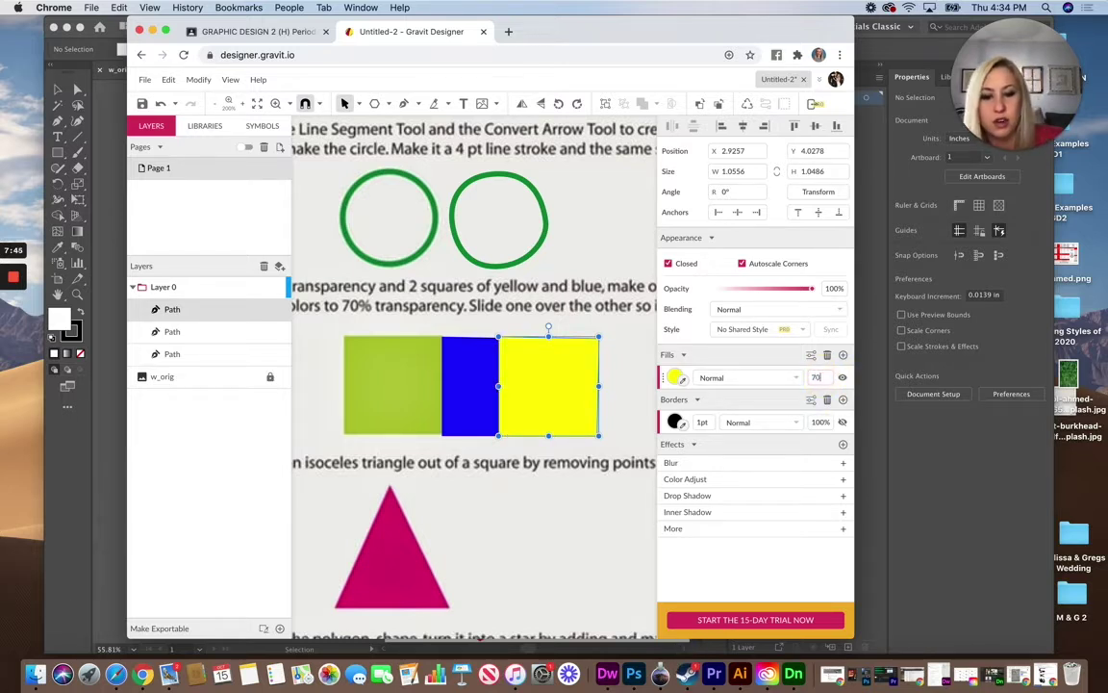
text(70)
key(Return)
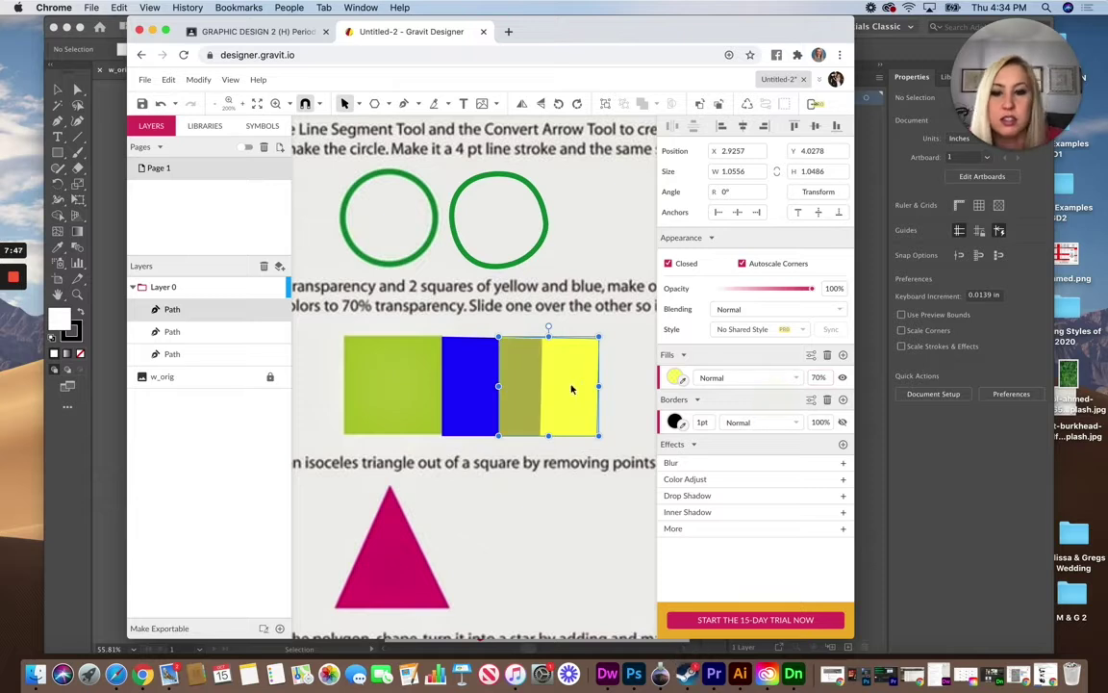
Step: Slide the yellow square further over the blue one, and move both squares right, clear of the lime green square
drag(571, 389, 556, 388)
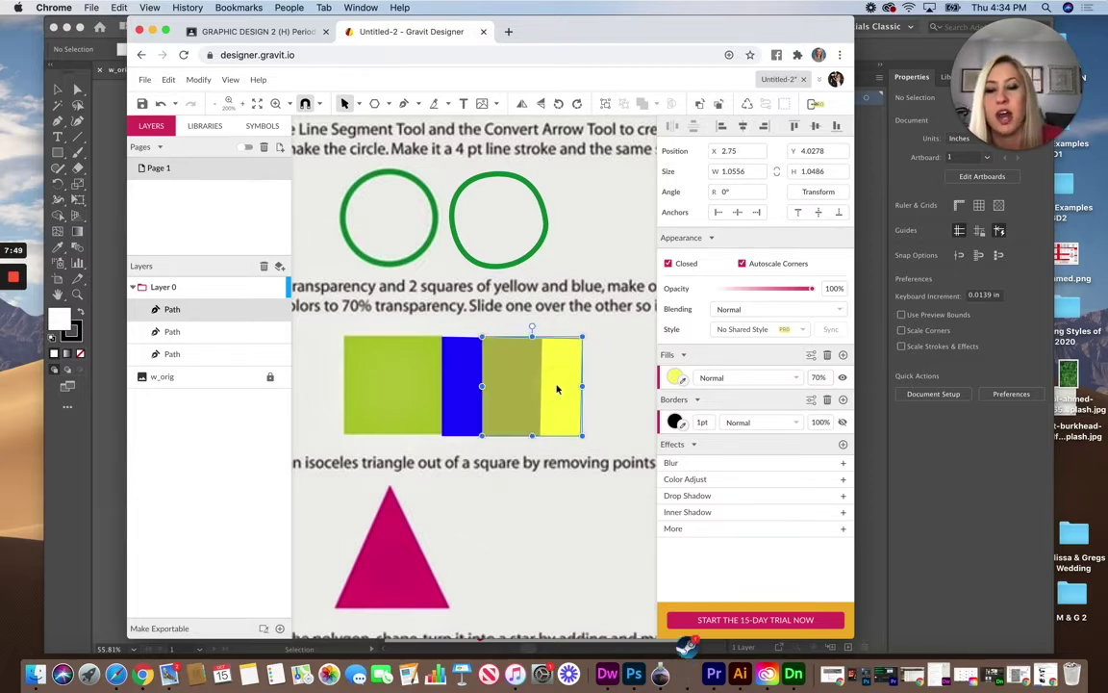
drag(456, 329, 493, 395)
drag(447, 355, 483, 355)
click(448, 332)
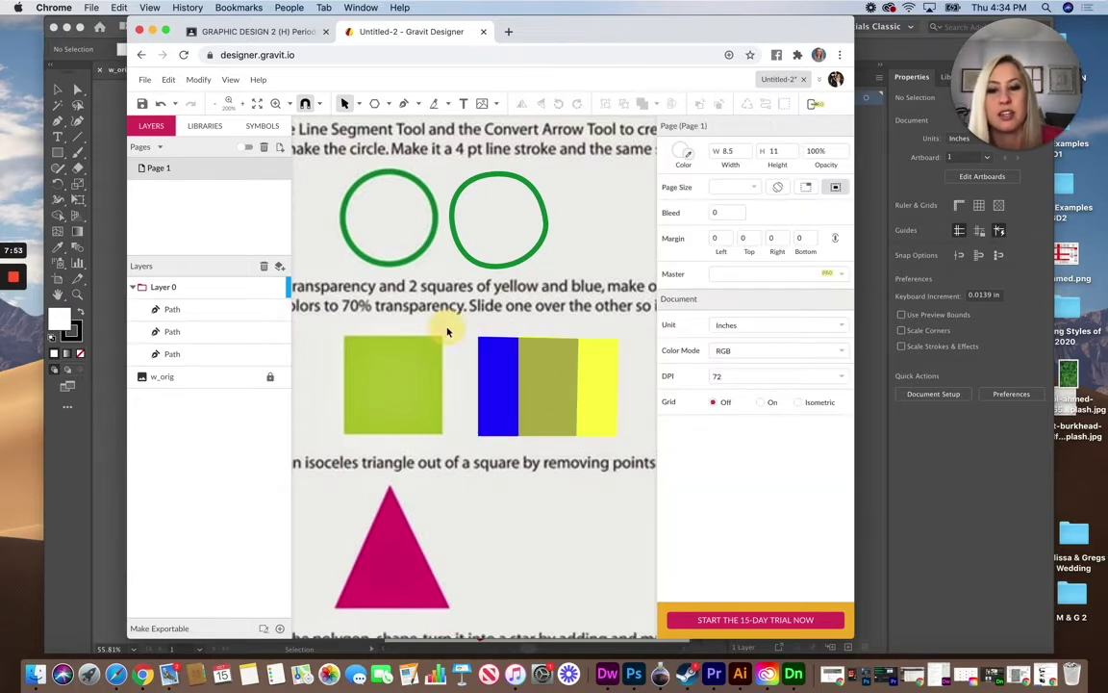
Step: Trace the lime green square again with the Pen tool as a closed four-corner path about 1.03 by 1.07 inches
scroll(482, 536, down, 5)
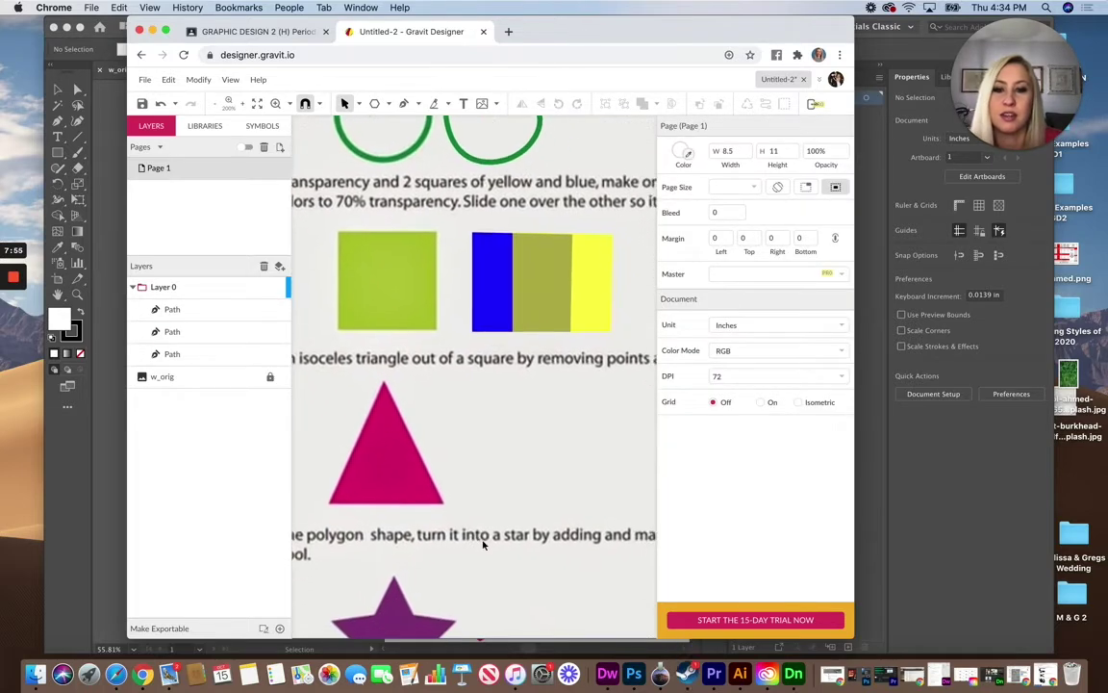
scroll(483, 545, down, 1)
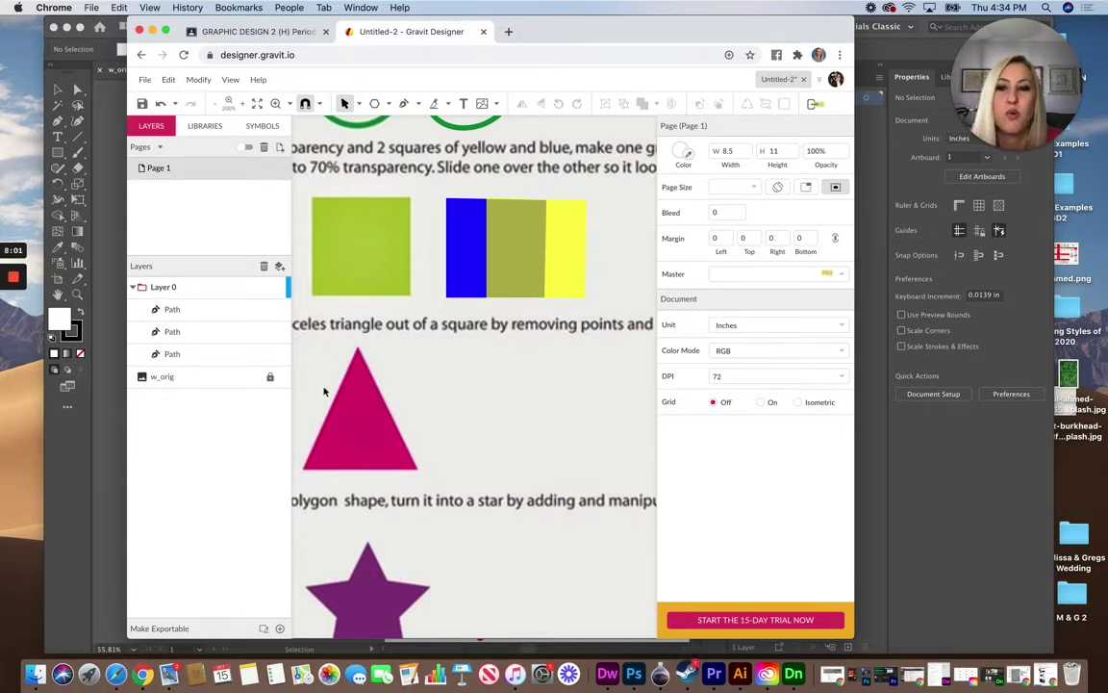
click(403, 104)
scroll(309, 197, left, 1)
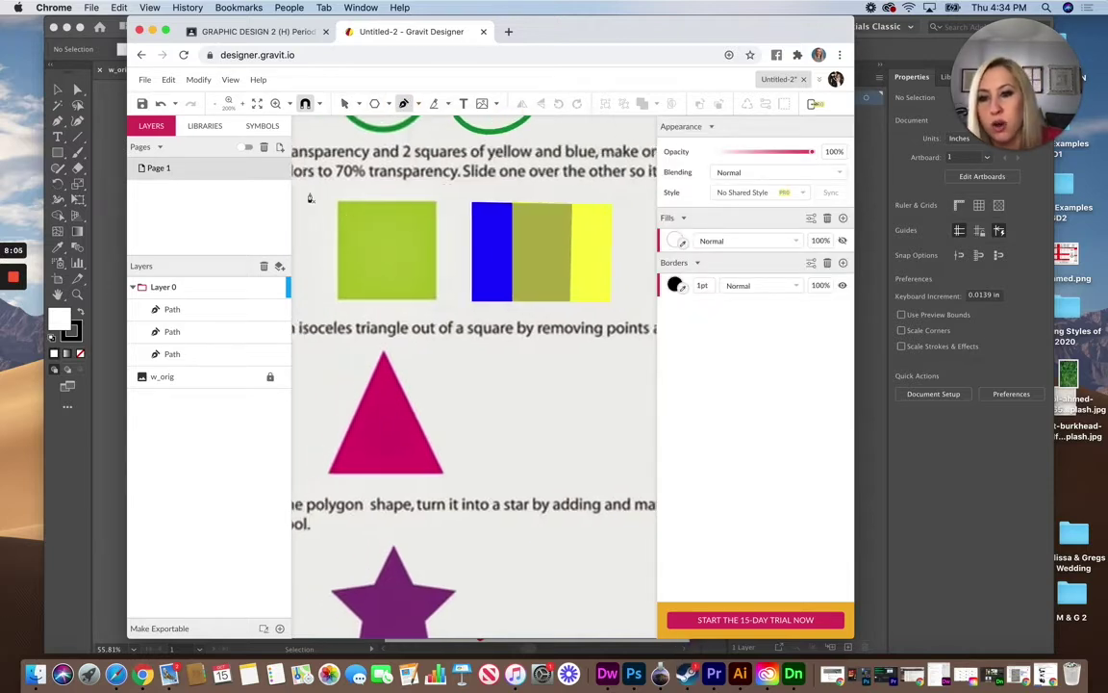
scroll(310, 197, left, 1)
click(359, 204)
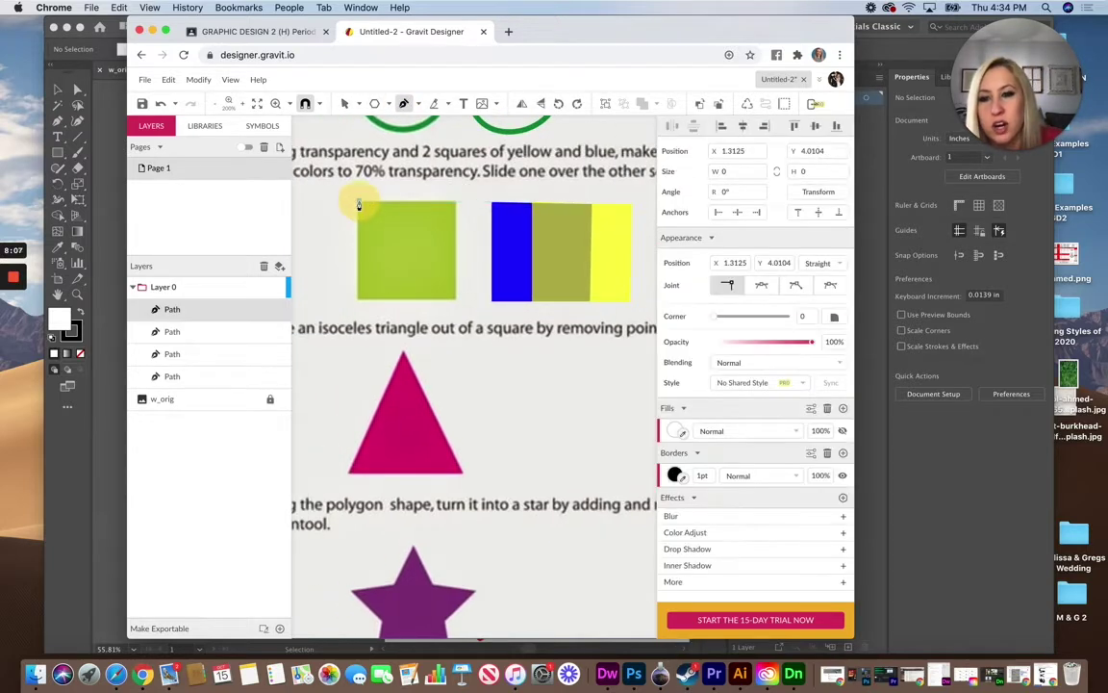
click(456, 204)
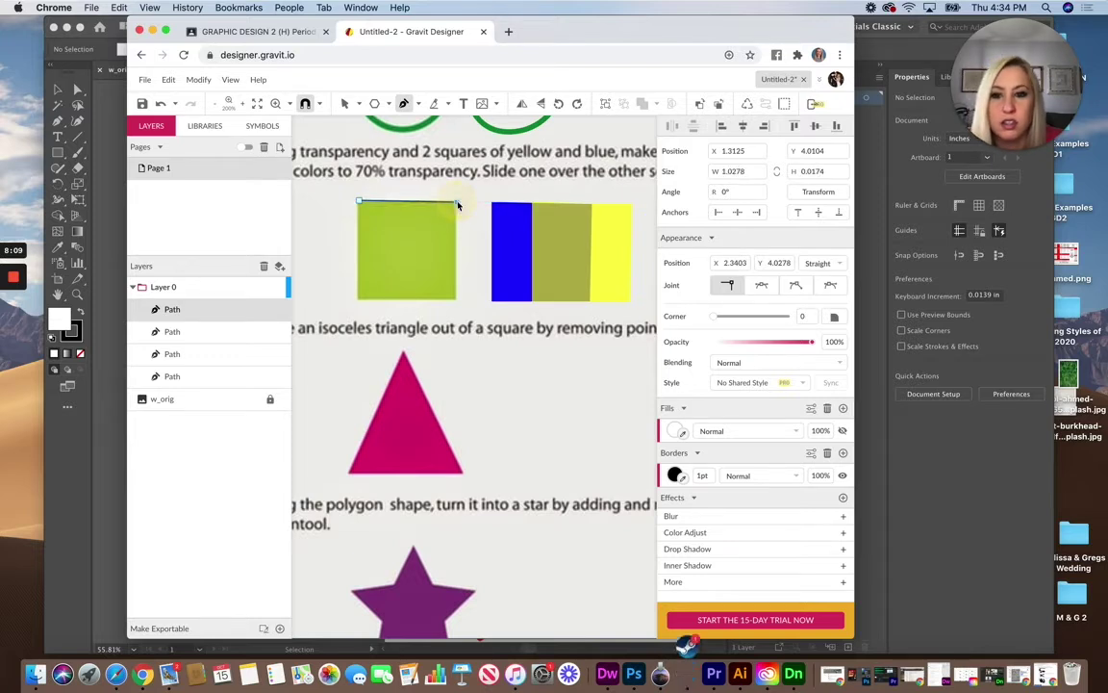
click(458, 304)
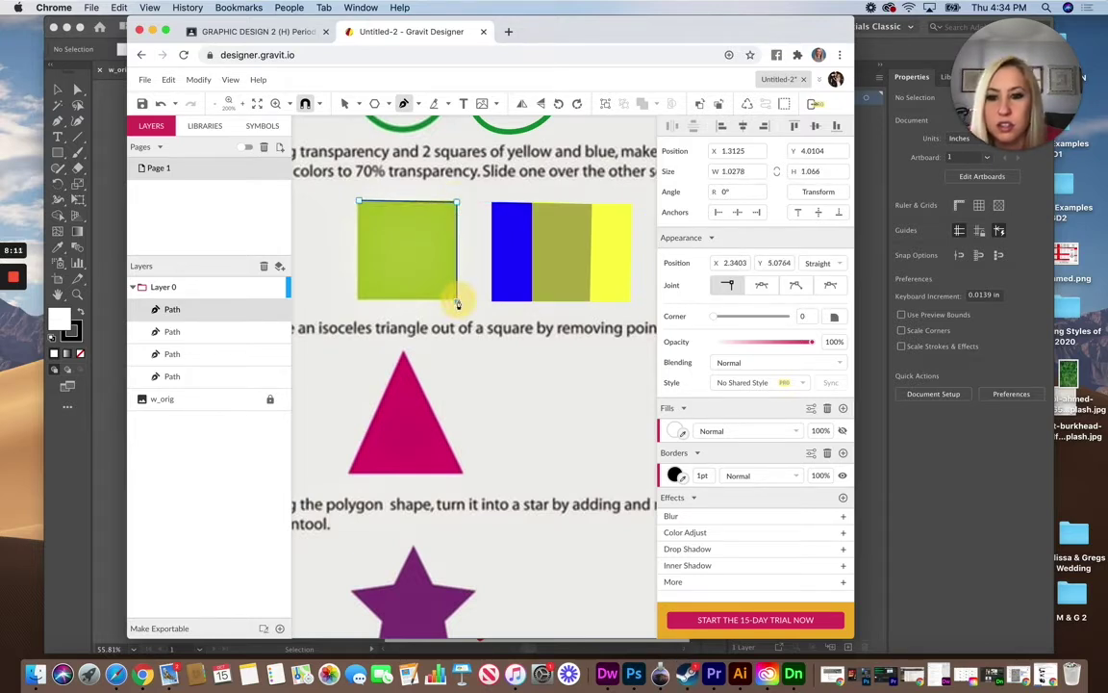
click(359, 302)
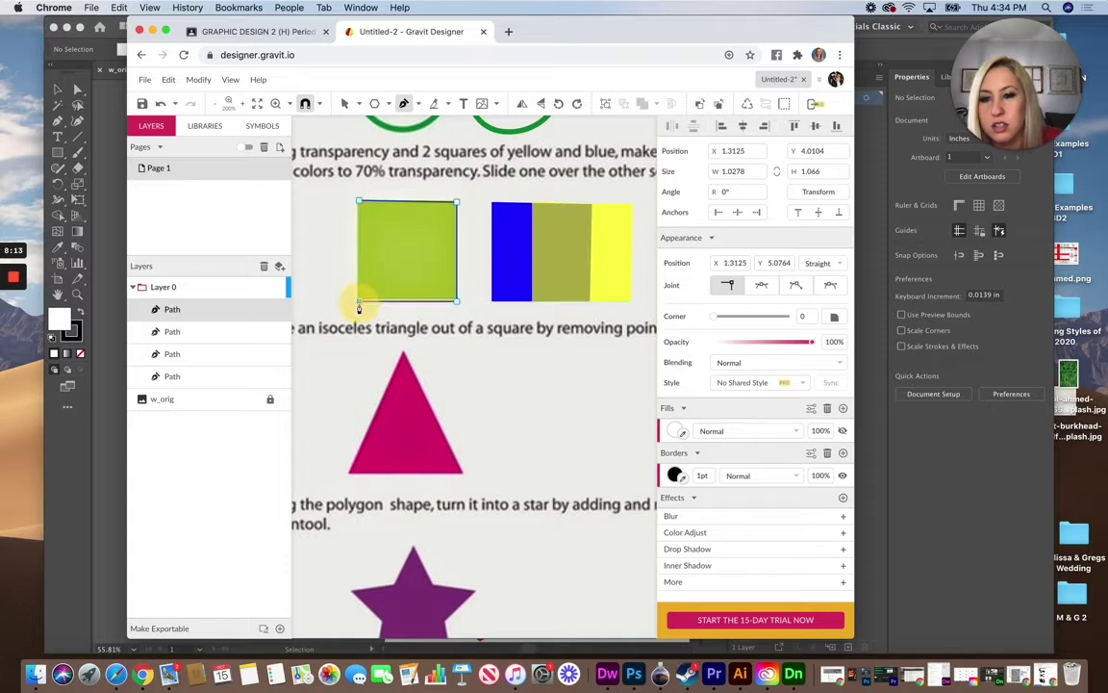
click(359, 204)
Step: Move the new traced square down beside the worksheet's magenta triangle, on its right
scroll(422, 144, up, 2)
click(344, 103)
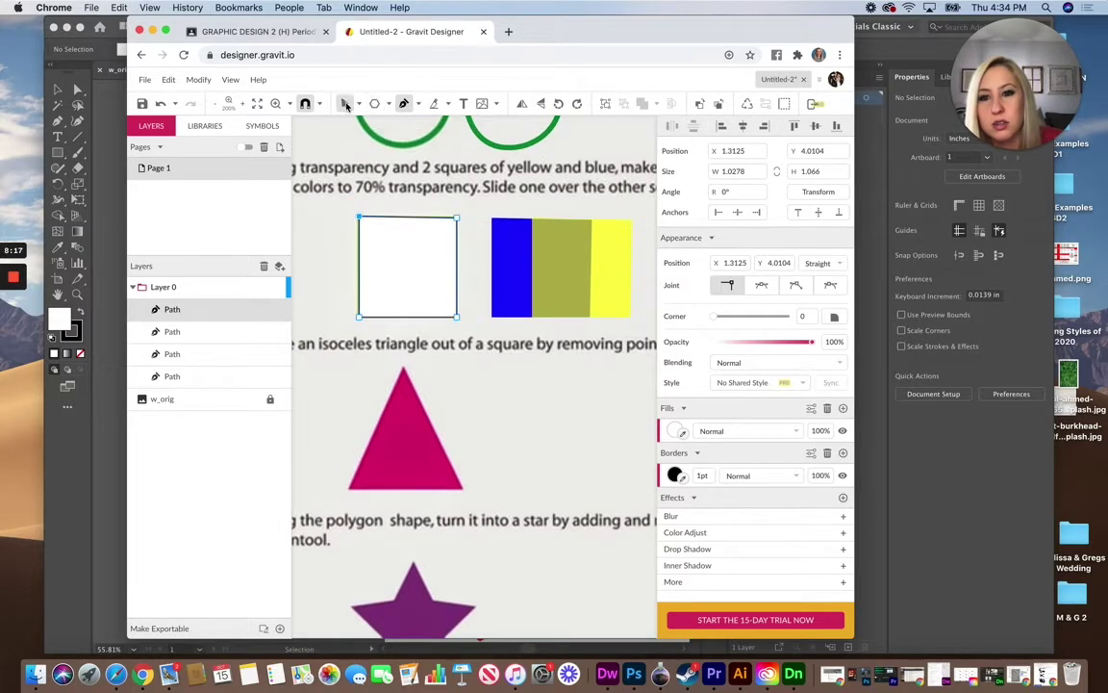
drag(426, 267, 543, 431)
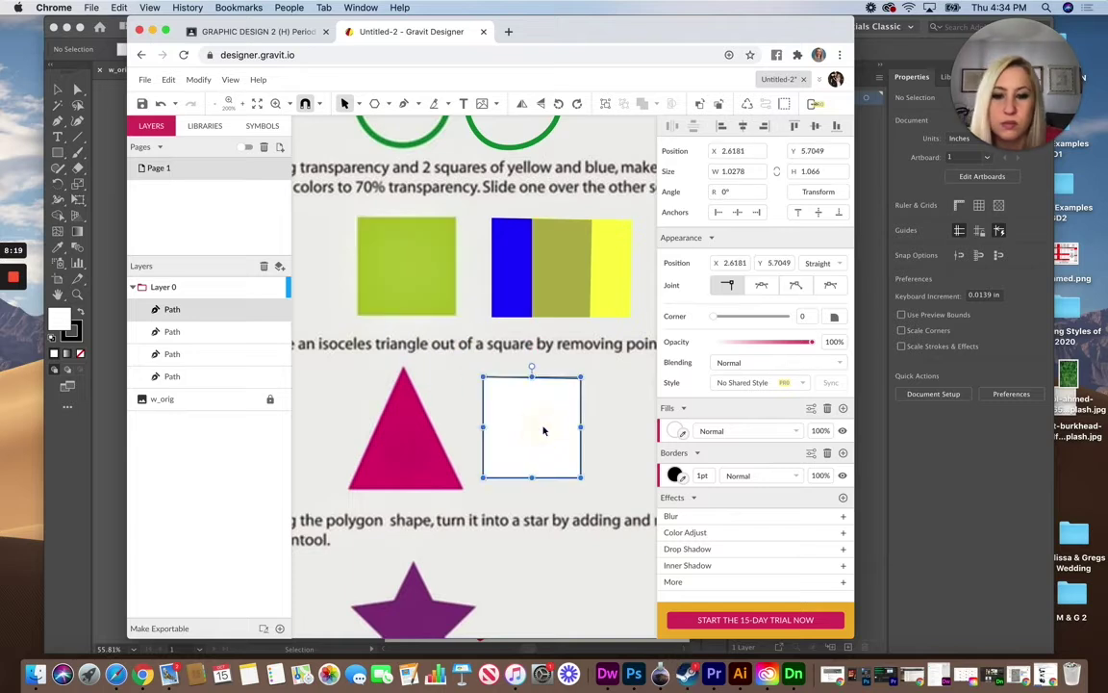
Step: Fill the new square with the magenta sampled from the worksheet's triangle, hide its black border, and deselect it
click(683, 436)
click(443, 455)
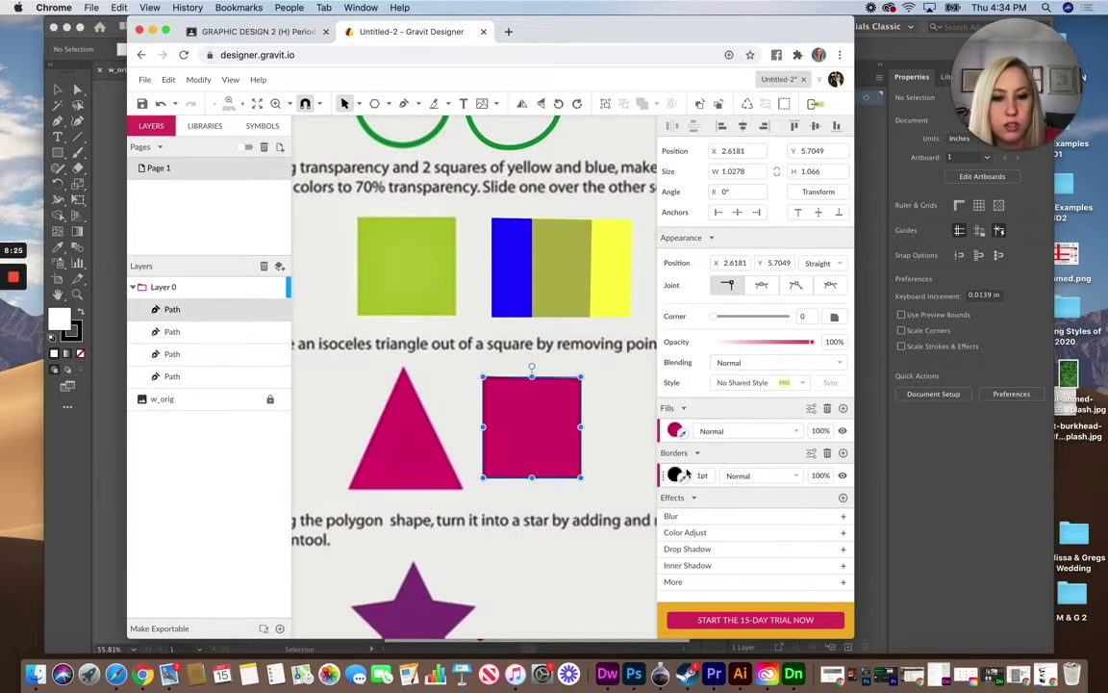
click(842, 476)
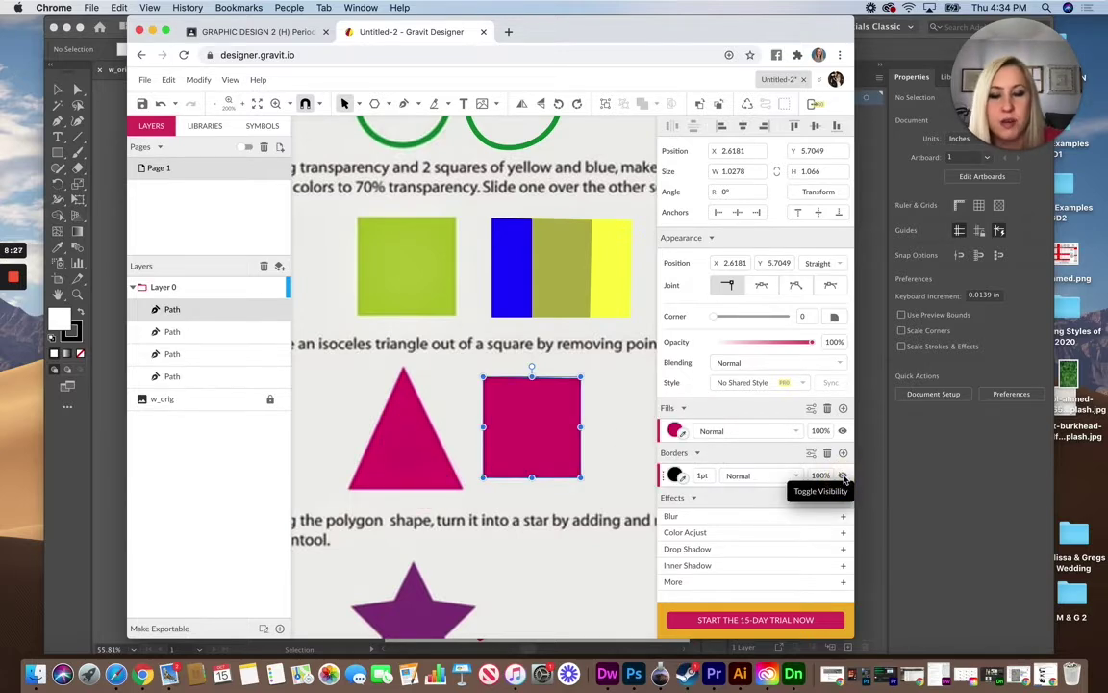
click(441, 397)
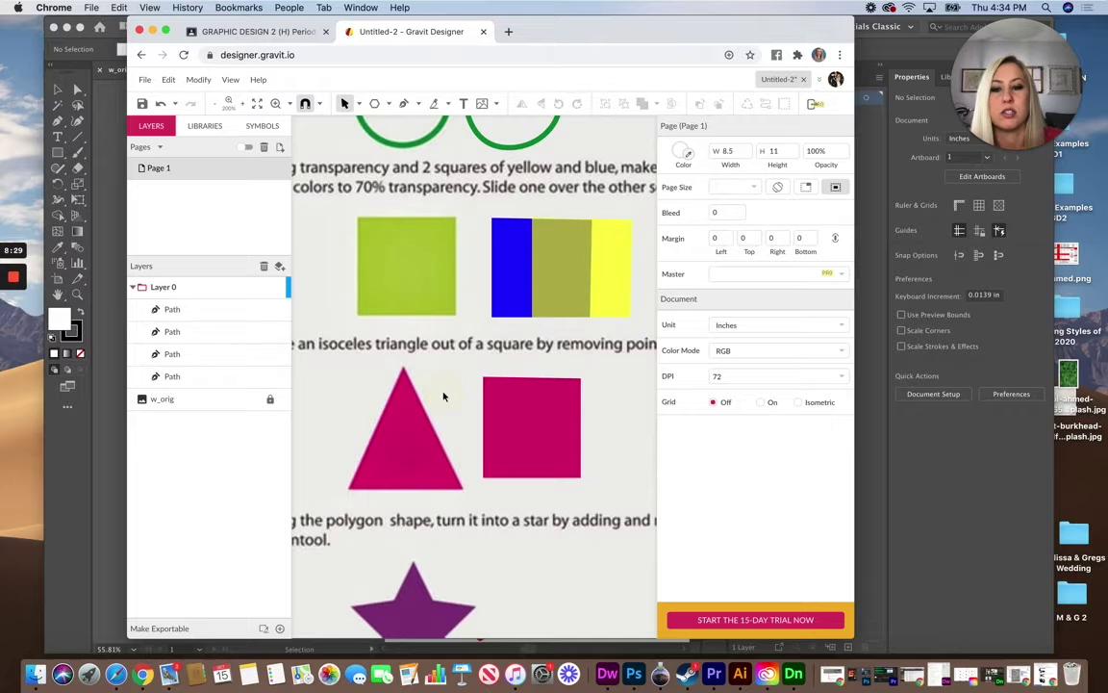
Step: Turn the magenta square into an isosceles triangle by adding an anchor point midway along its top edge and removing both upper corner points
click(548, 425)
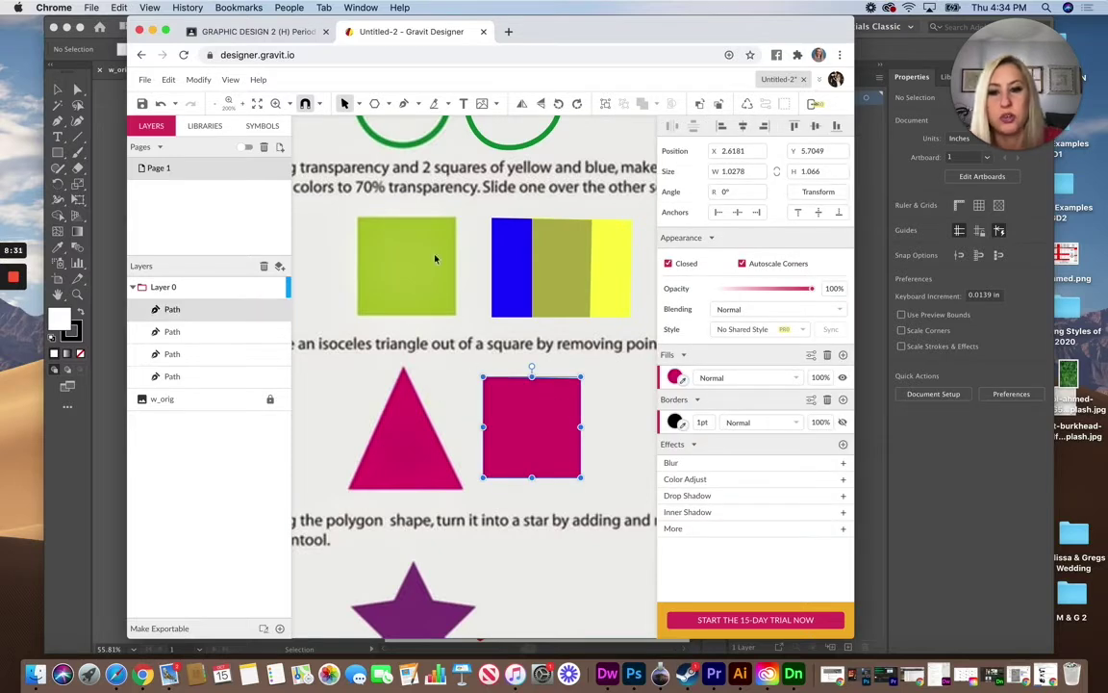
click(404, 103)
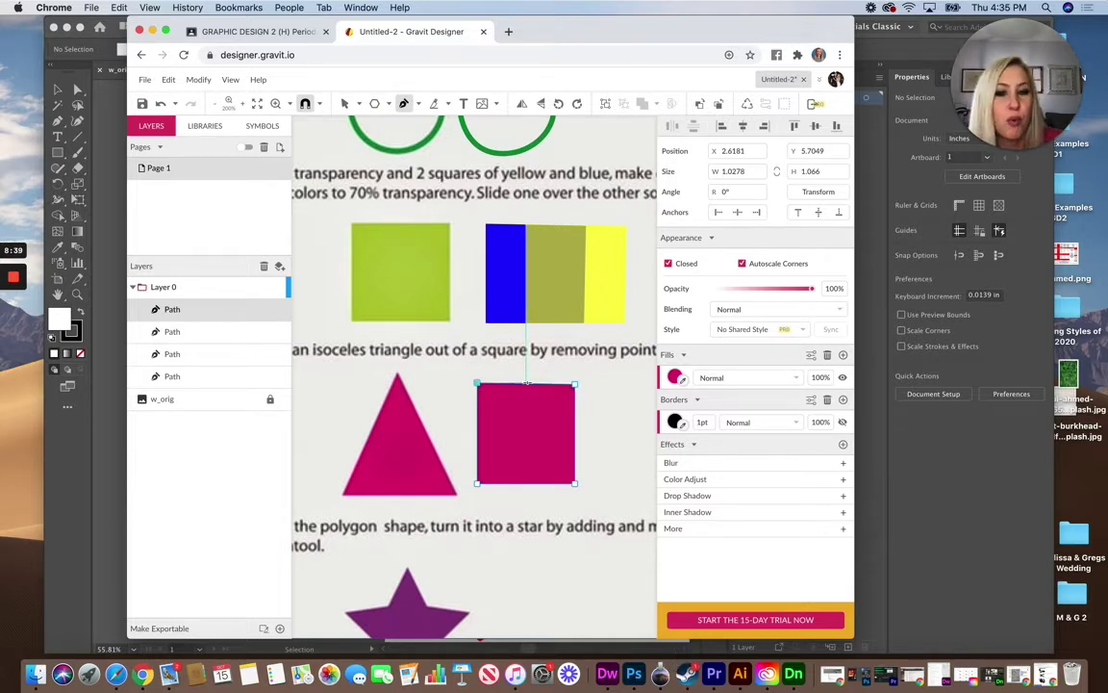
click(526, 383)
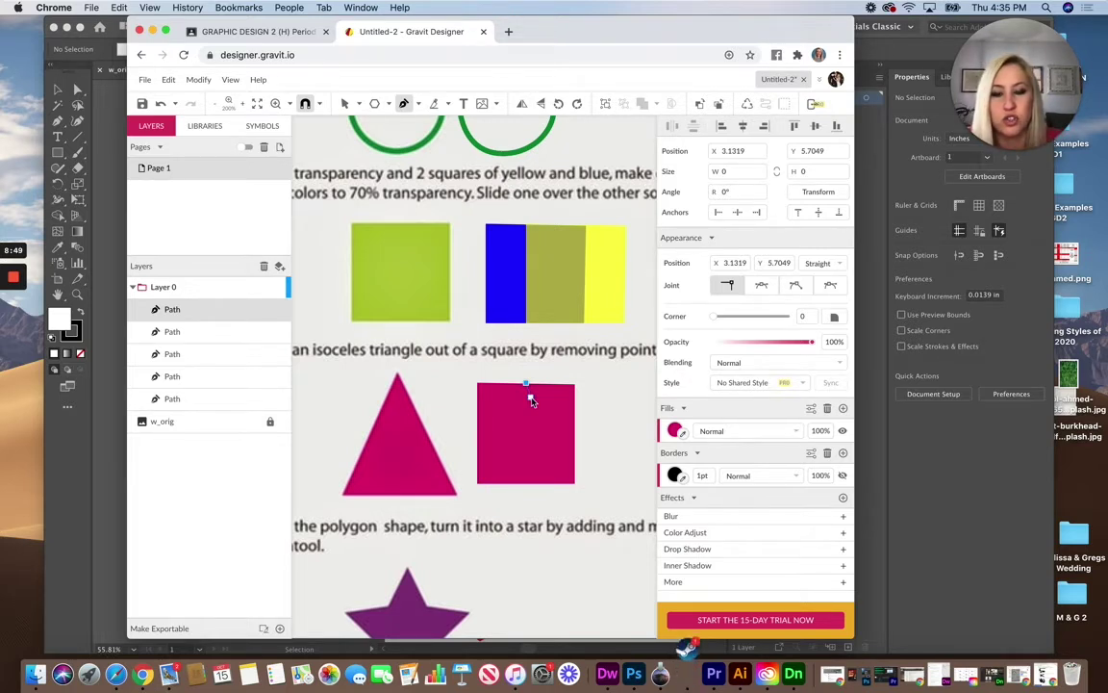
key(super+z)
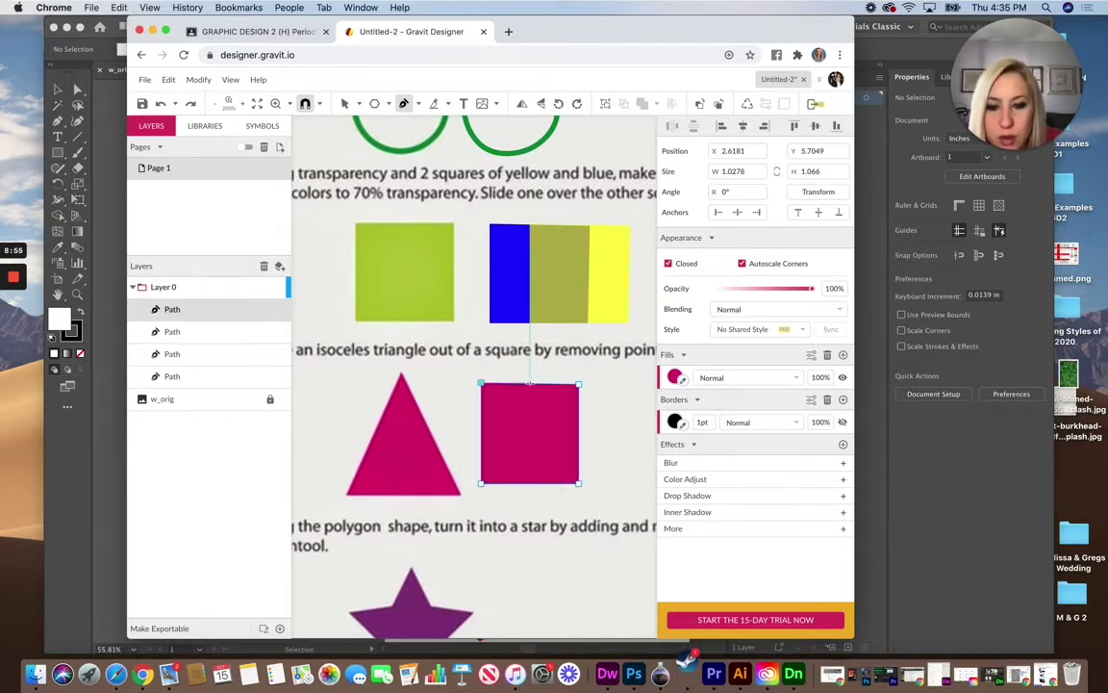
click(527, 386)
scroll(633, 463, right, 1)
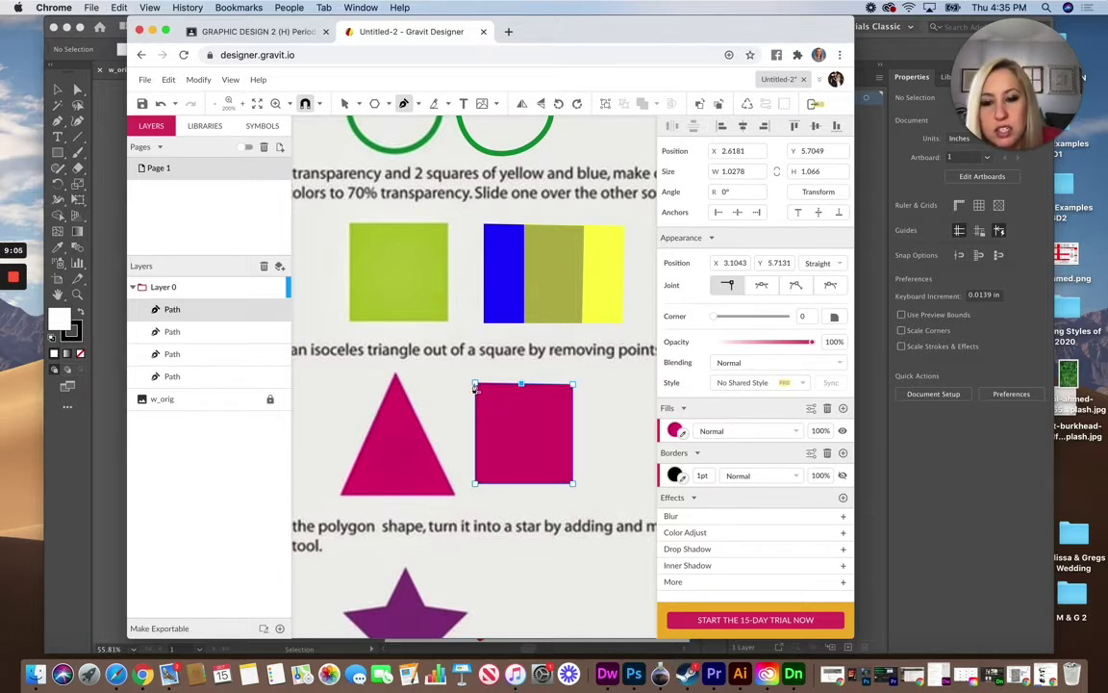
drag(474, 386, 521, 383)
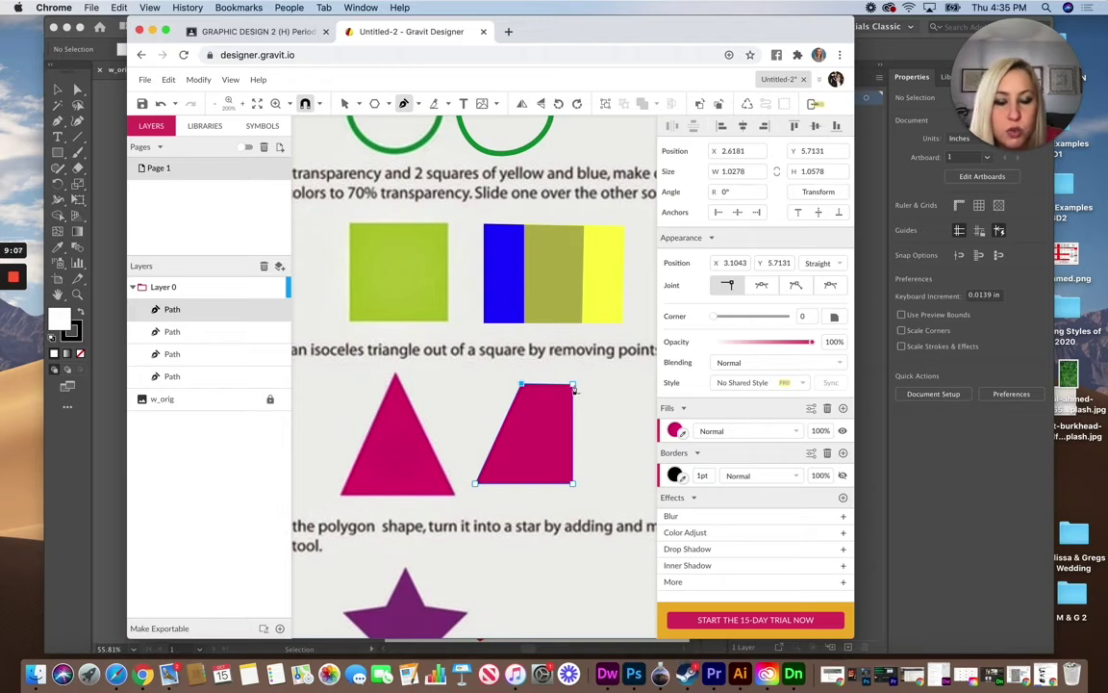
click(572, 385)
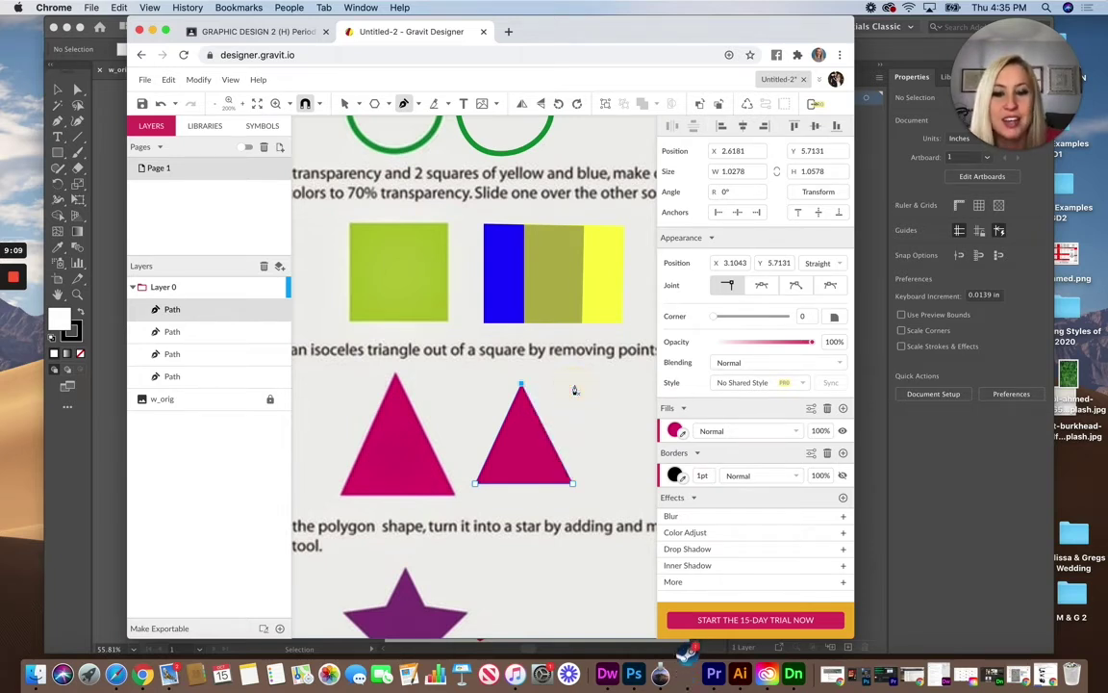
Step: Enlarge the new magenta triangle to about 1.36 by 1.31 inches and align it beside the worksheet's triangle
click(345, 103)
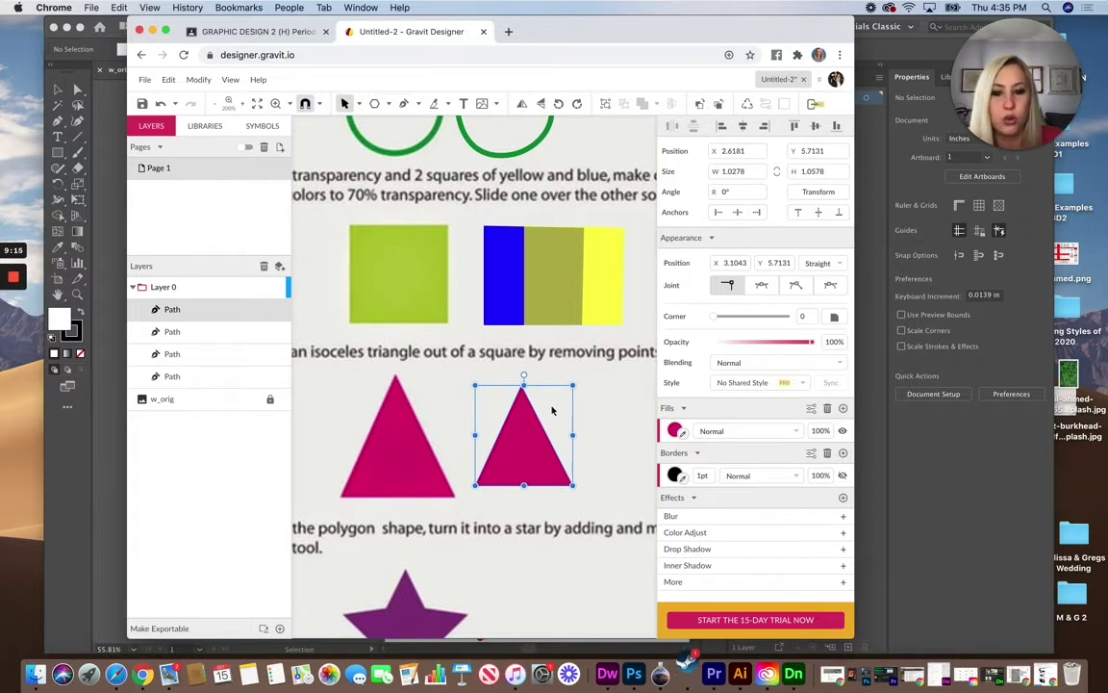
drag(573, 387, 605, 364)
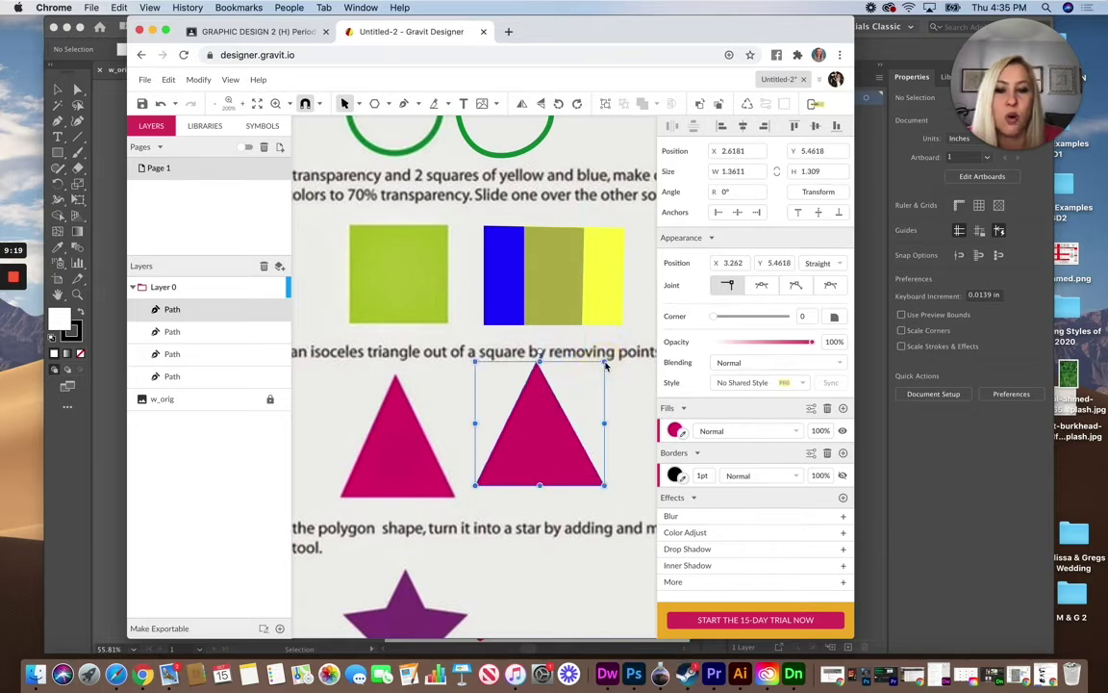
drag(544, 407, 540, 419)
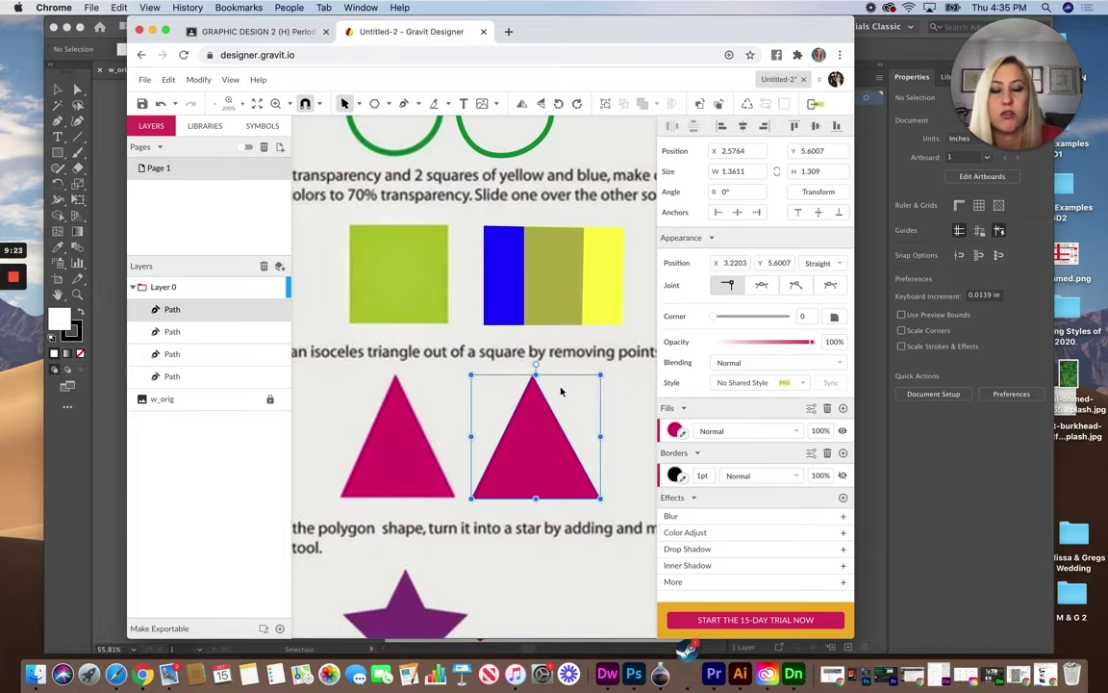
Step: Stretch the new triangle upward to about 2.43 inches tall, and undo the stretch
drag(535, 376, 524, 274)
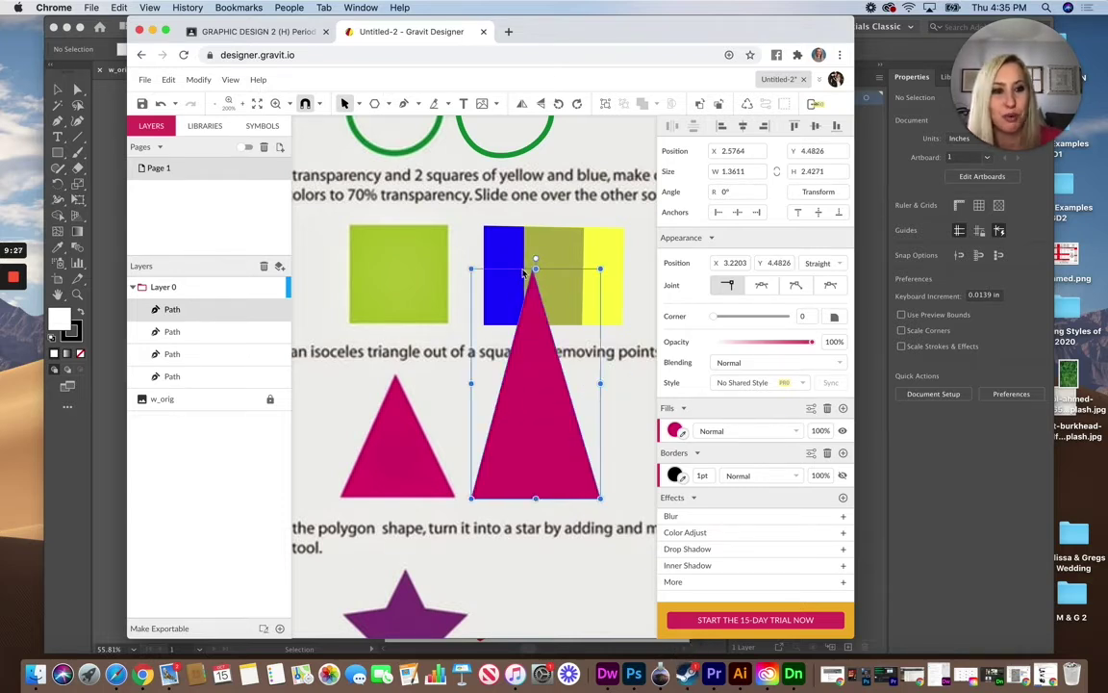
click(170, 81)
click(172, 94)
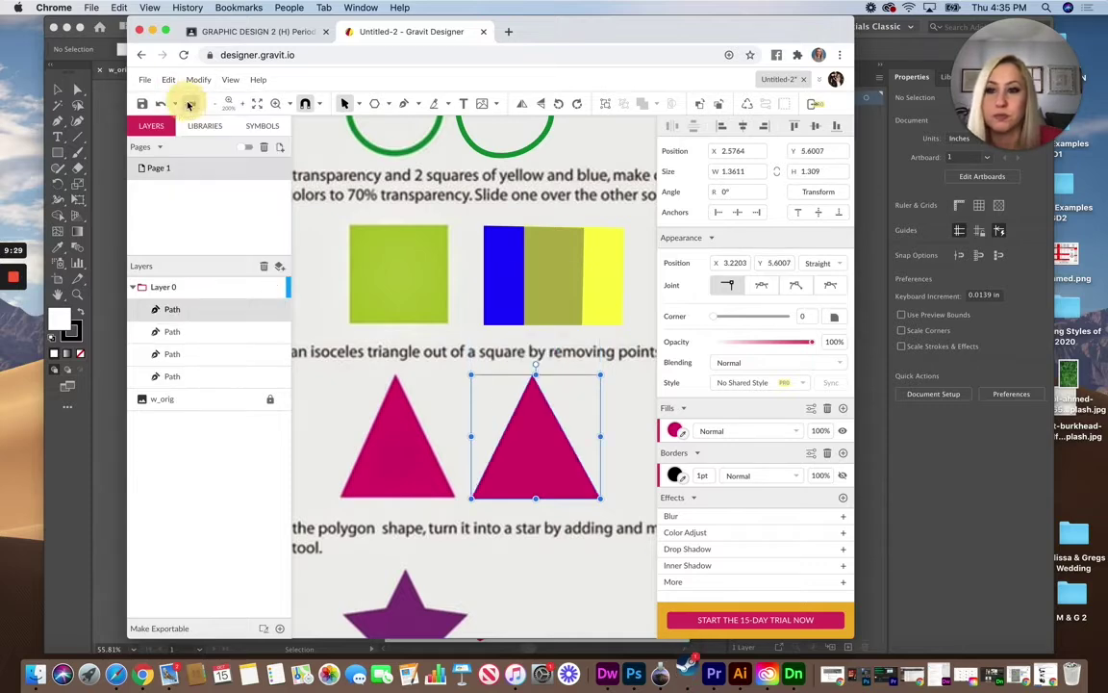
Step: Draw a six-sided polygon about 1.5 inches wide beside the worksheet's purple star
scroll(402, 350, down, 5)
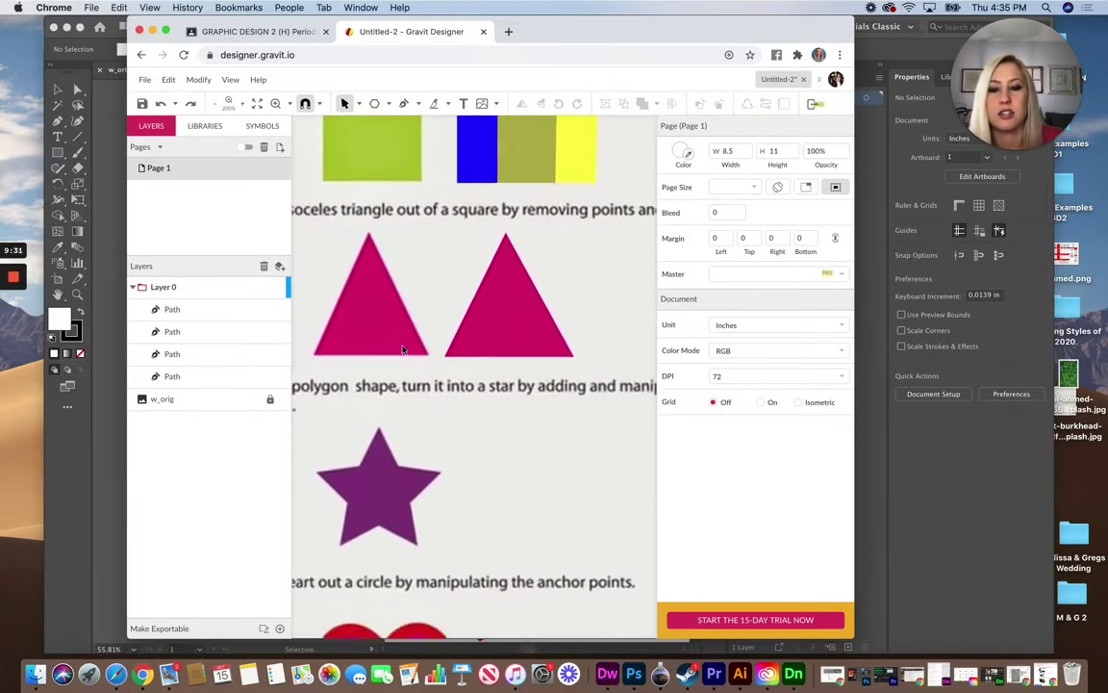
scroll(402, 350, down, 1)
scroll(402, 350, left, 1)
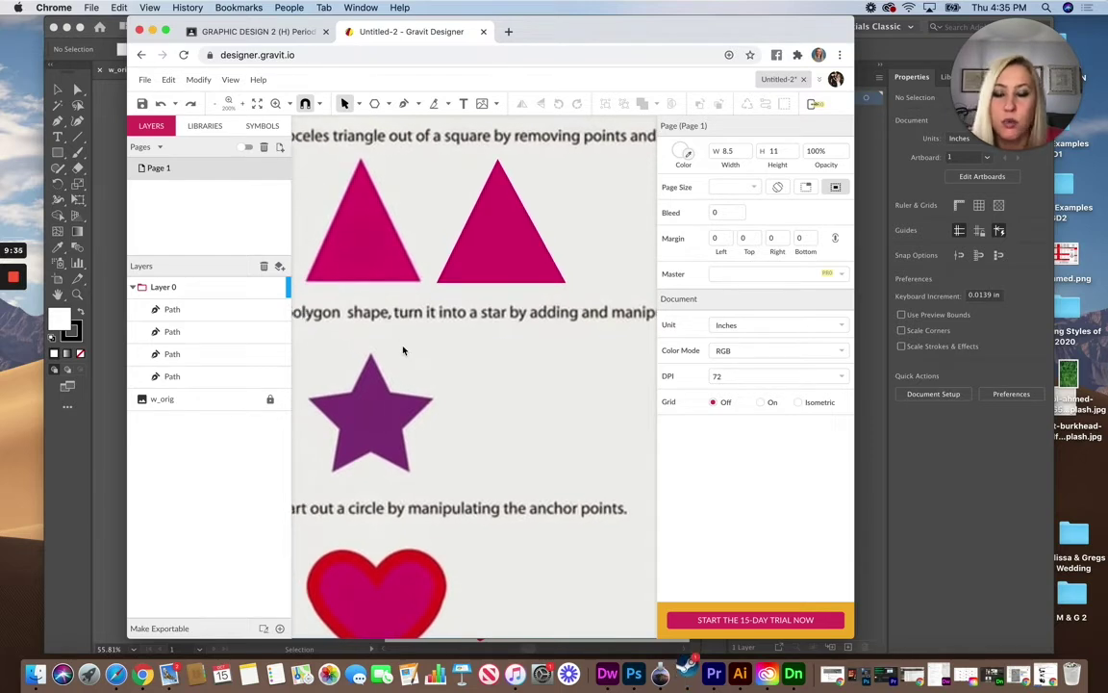
click(386, 106)
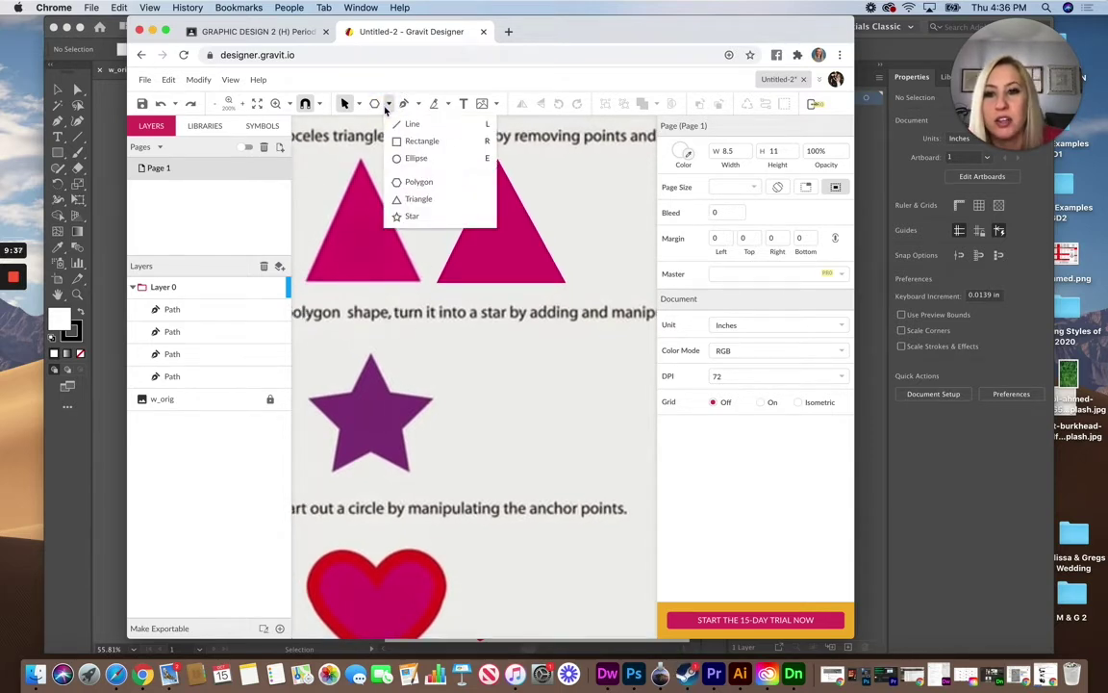
click(419, 181)
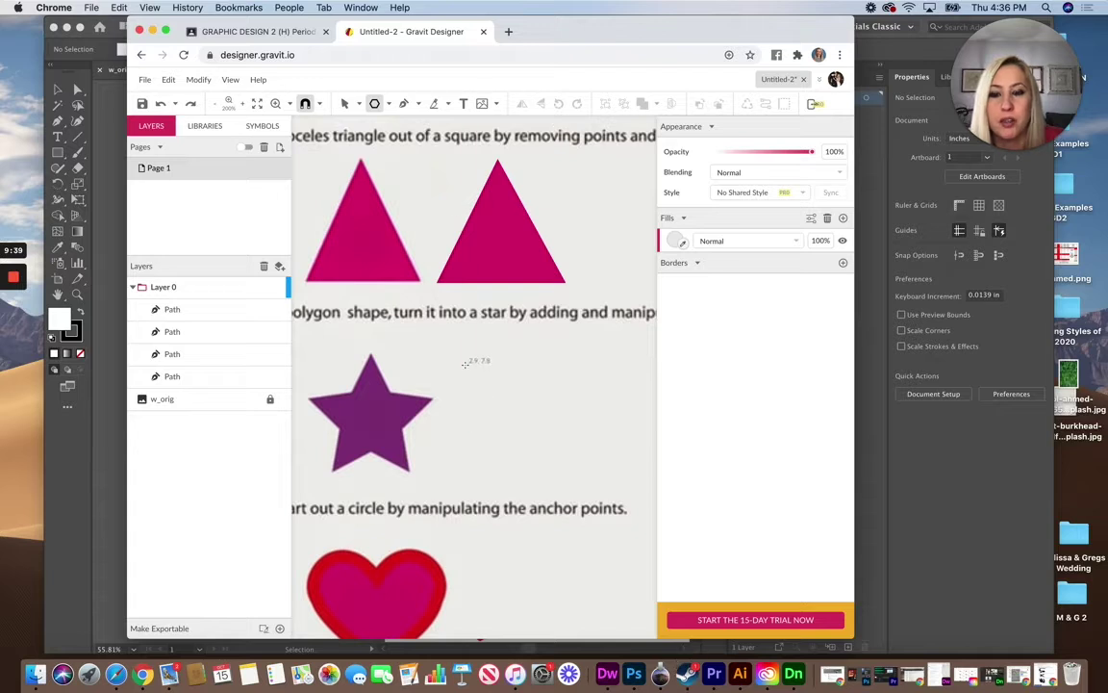
drag(465, 362, 518, 414)
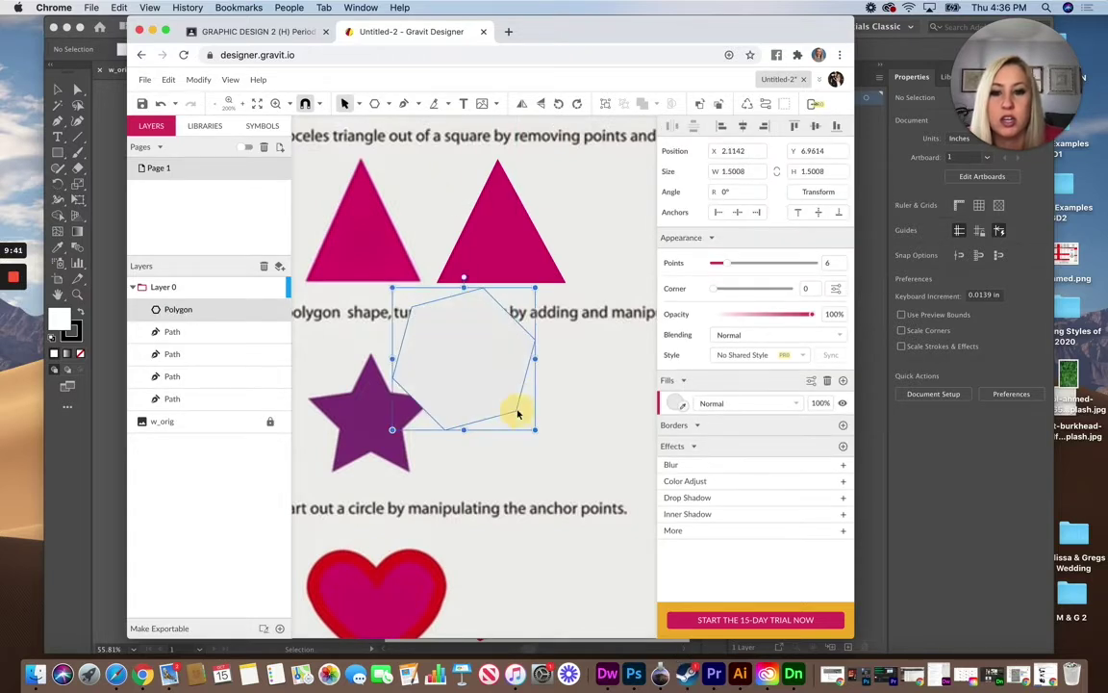
Step: Fill the new polygon with cyan #00FFFF, move it clear of the purple star, and deselect it
click(675, 402)
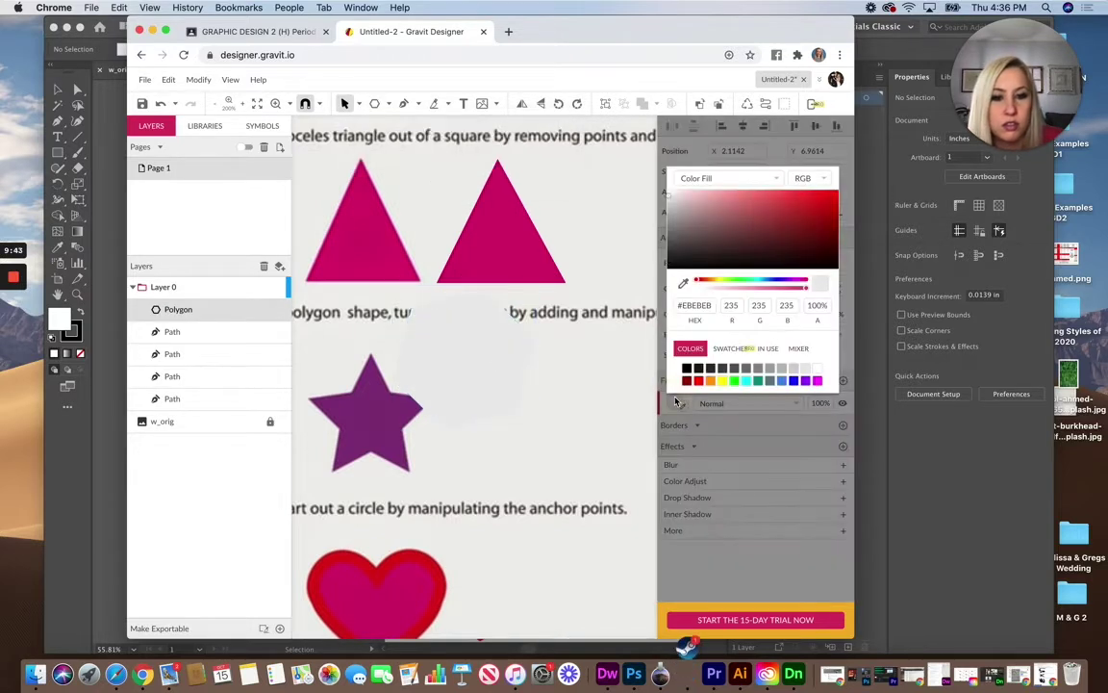
click(750, 383)
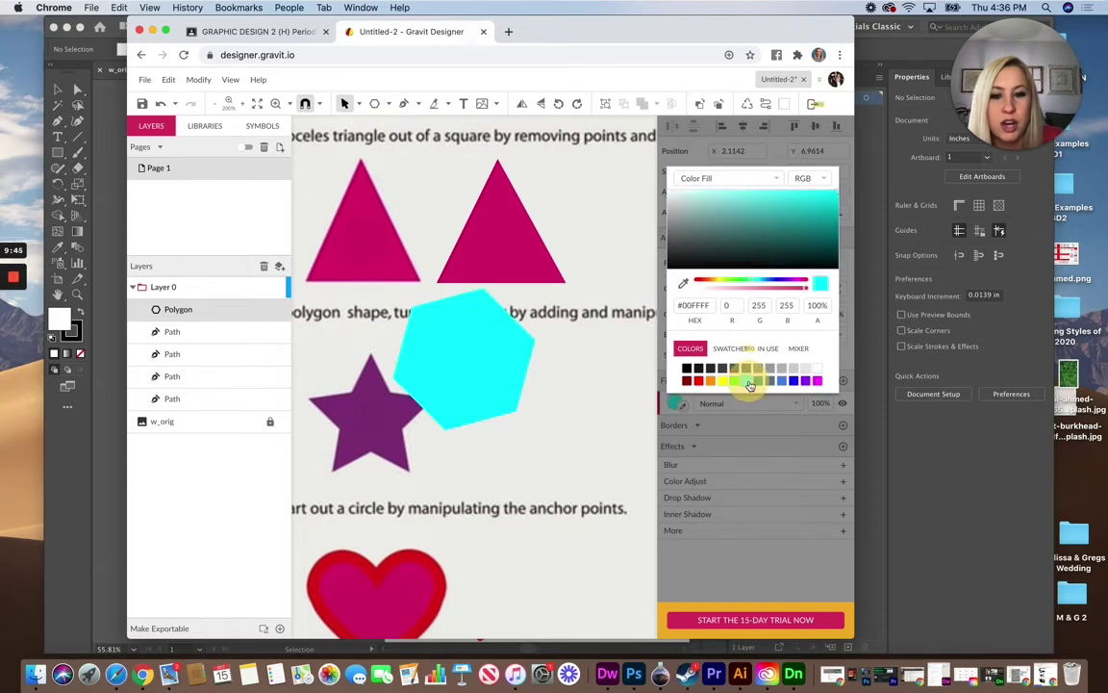
click(607, 372)
drag(469, 341, 519, 379)
click(481, 297)
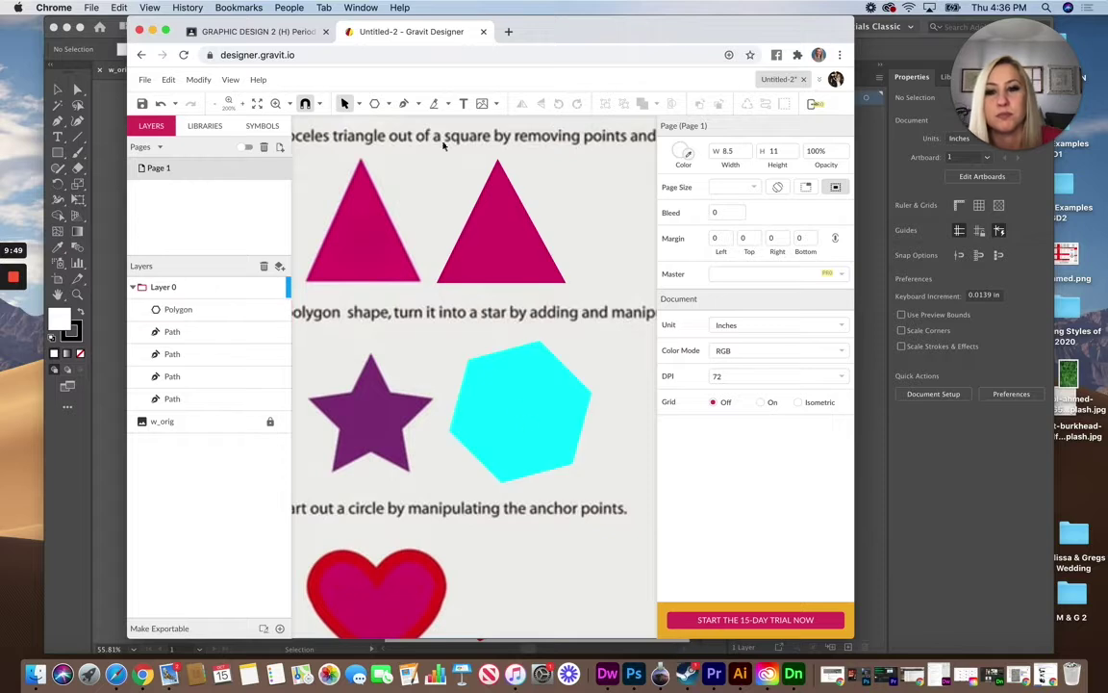
Step: Trace the cyan polygon's six corners with the Pen tool as a closed path about 1.5 by 1.5 inches
click(403, 103)
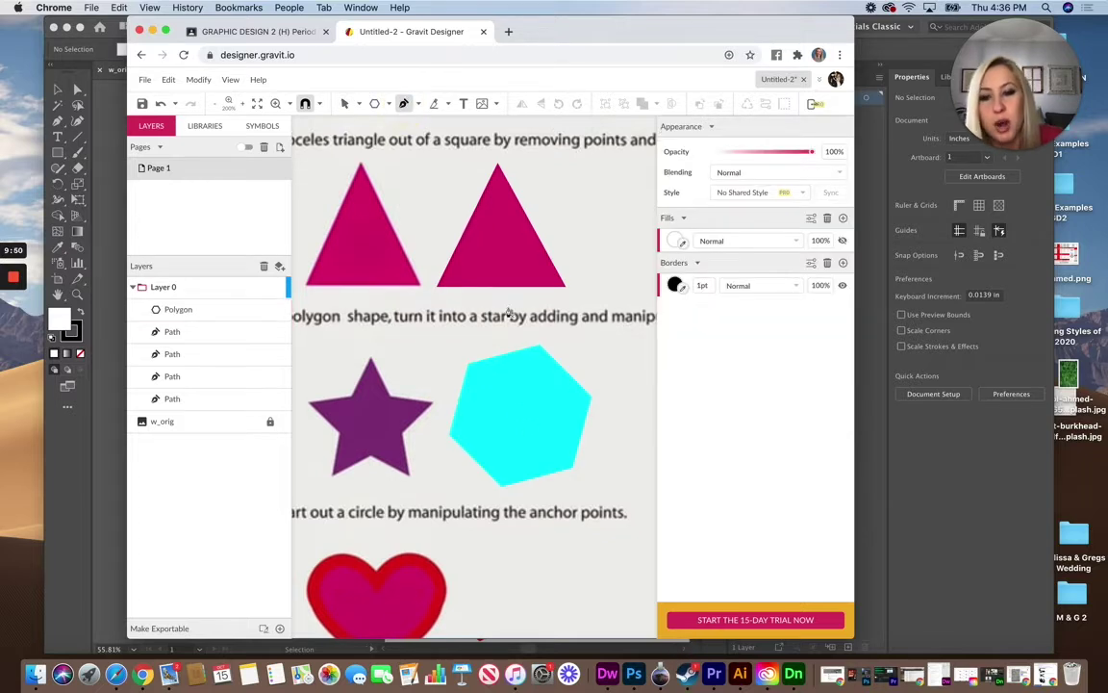
click(468, 362)
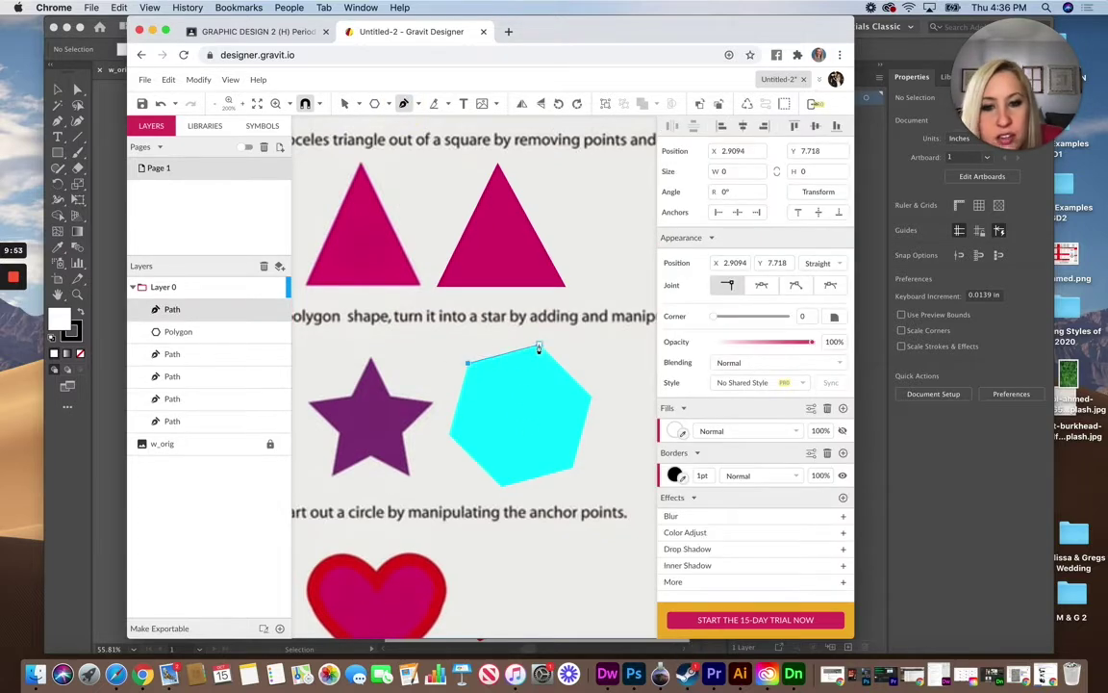
click(538, 346)
click(591, 396)
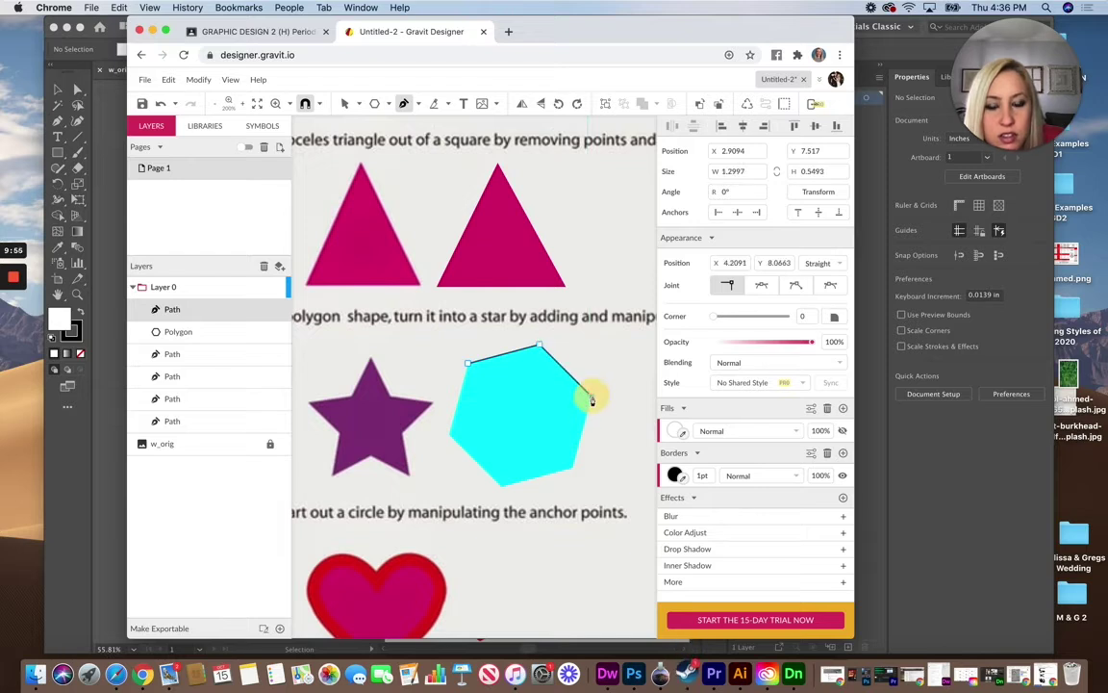
click(573, 468)
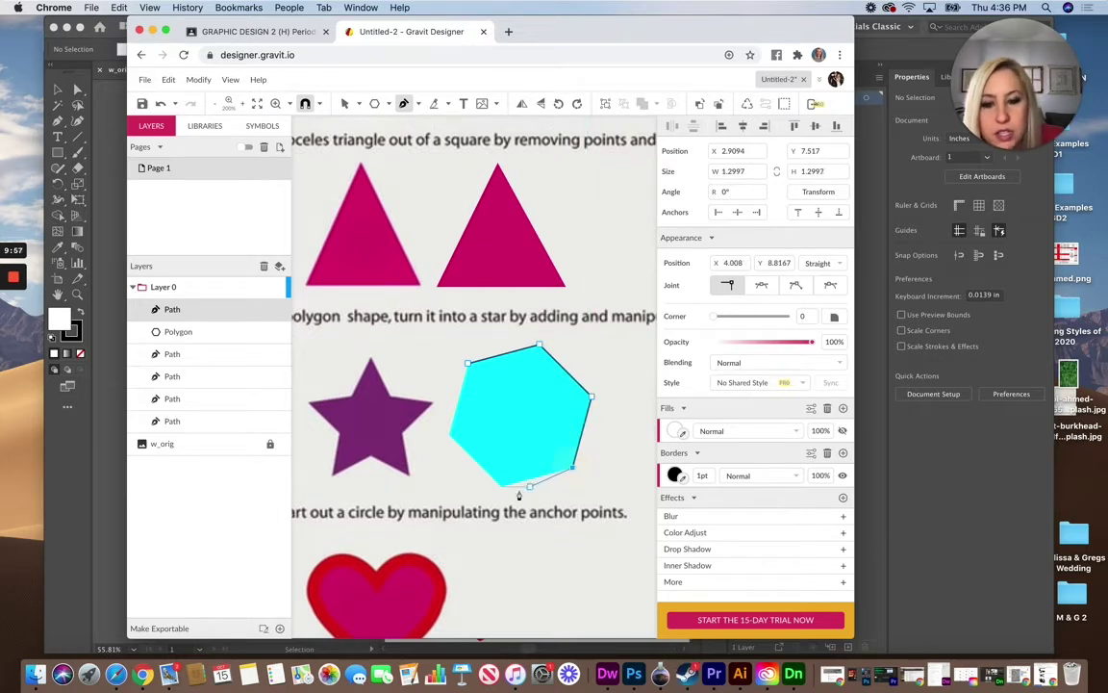
click(501, 488)
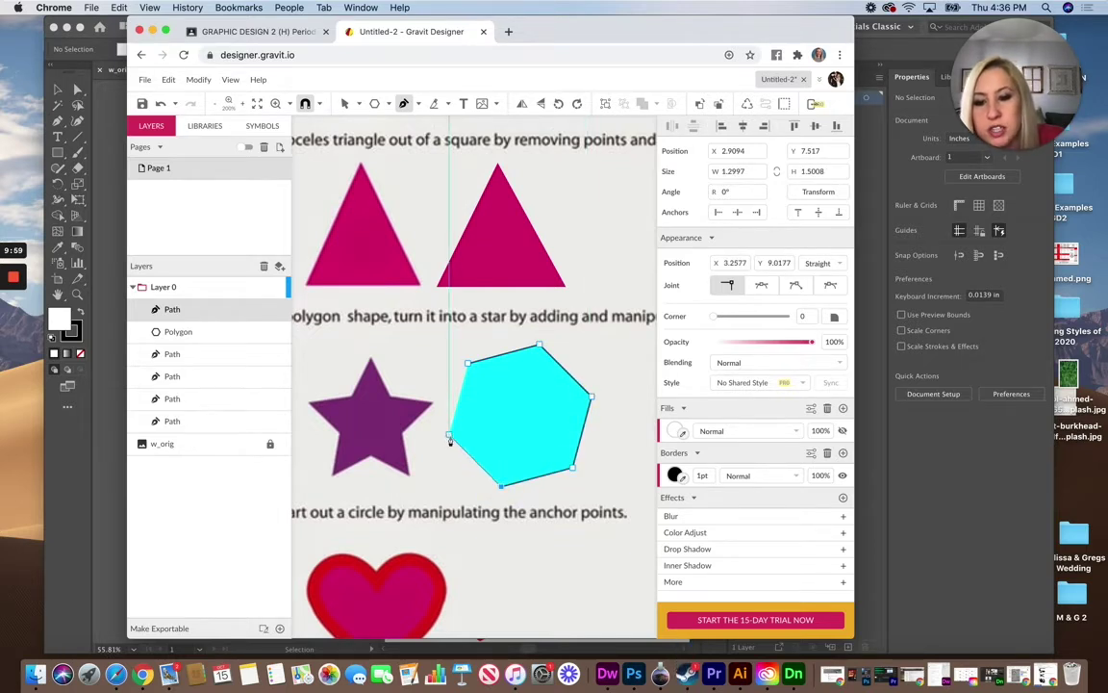
click(449, 435)
click(468, 363)
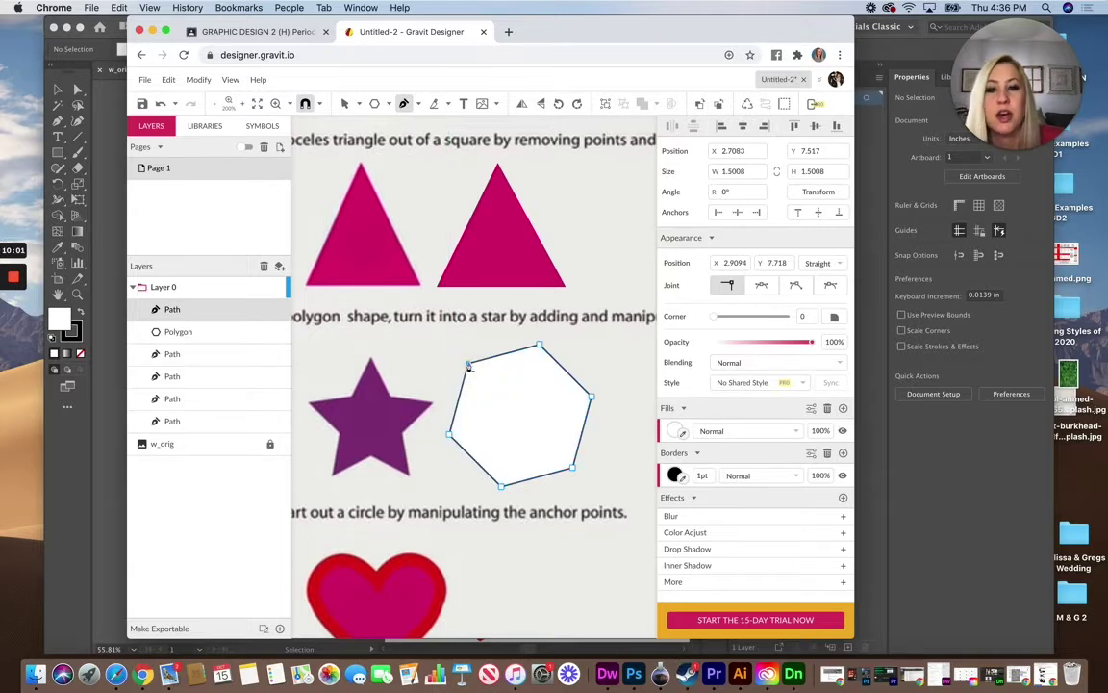
Step: Delete the cyan polygon from beneath the traced hexagon and shift the hexagon slightly farther from the purple star
scroll(404, 241, up, 2)
click(345, 106)
drag(520, 426, 429, 418)
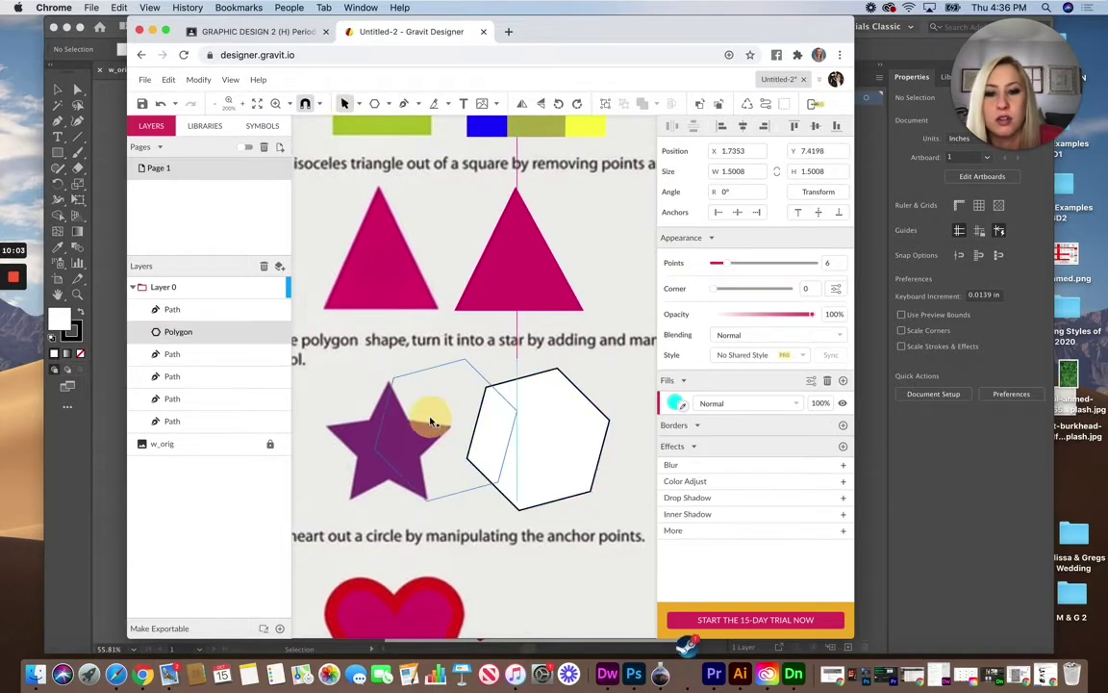
key(Delete)
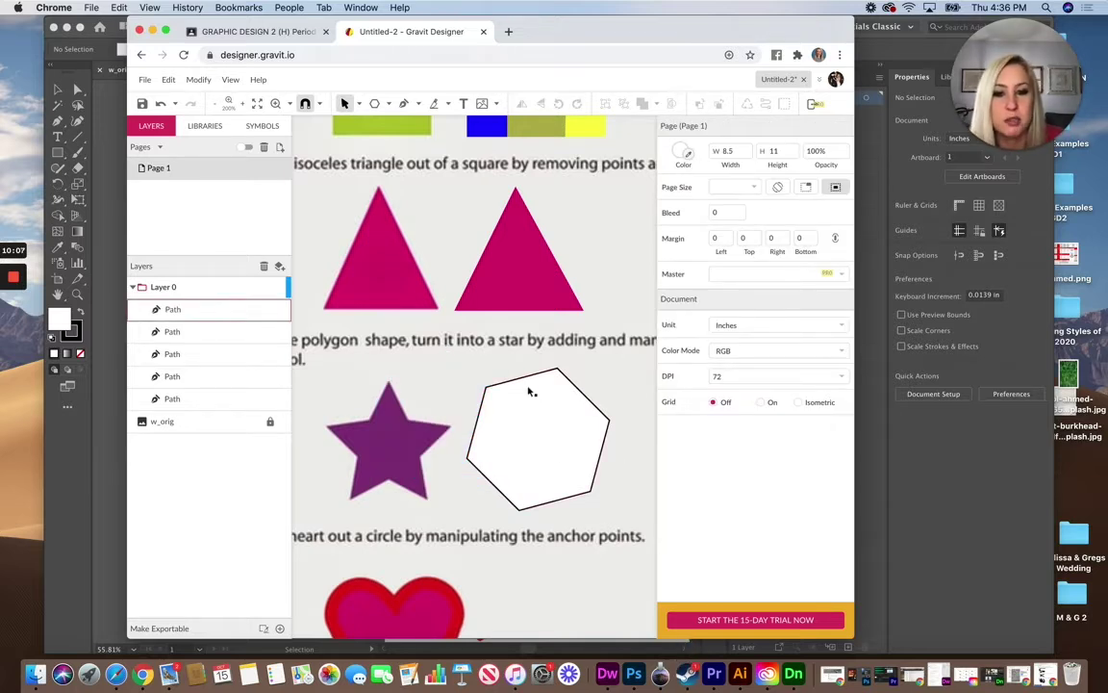
drag(525, 383, 541, 385)
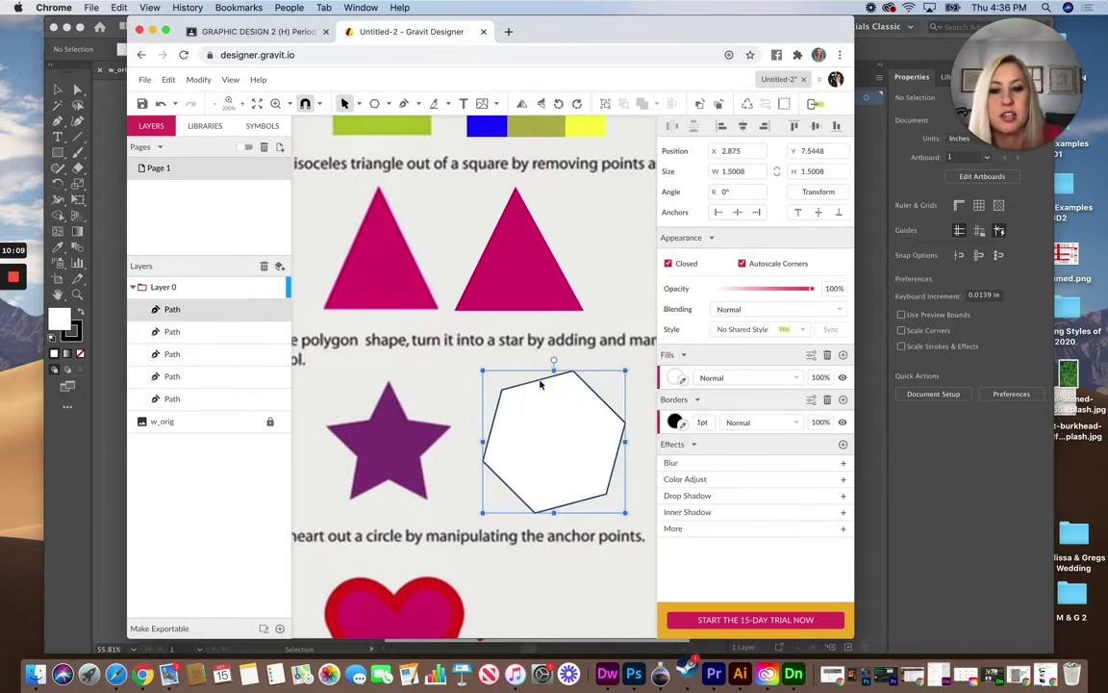
Step: Add an anchor point near the middle of each of the traced hexagon's six sides with the Pen tool
scroll(551, 314, down, 3)
scroll(551, 314, right, 3)
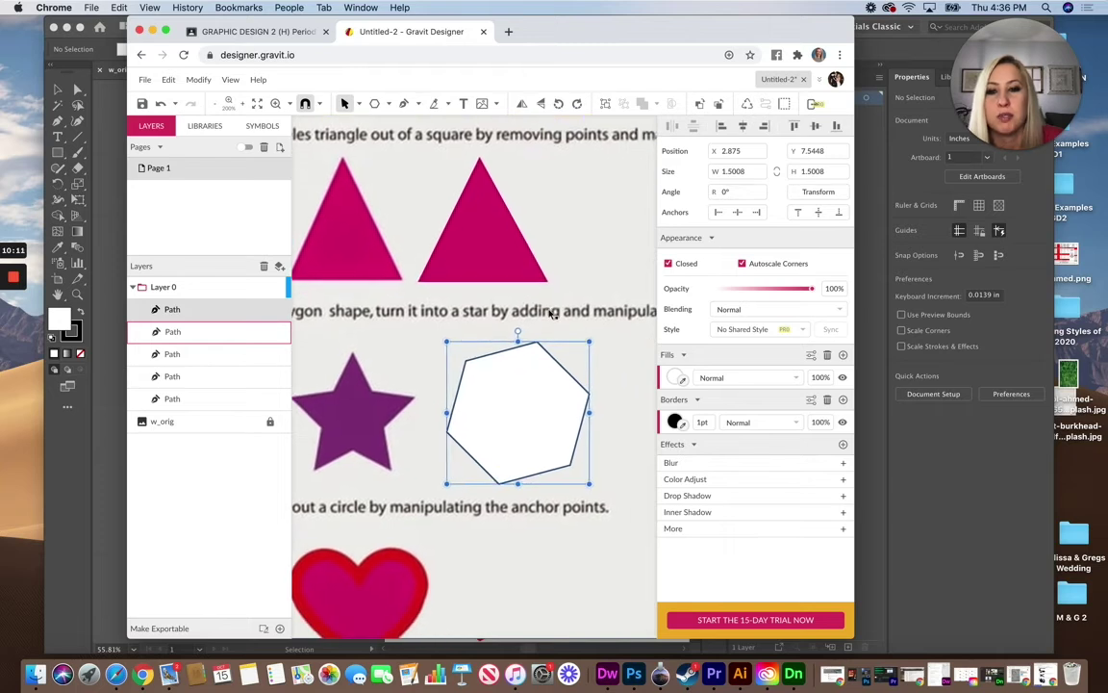
click(403, 104)
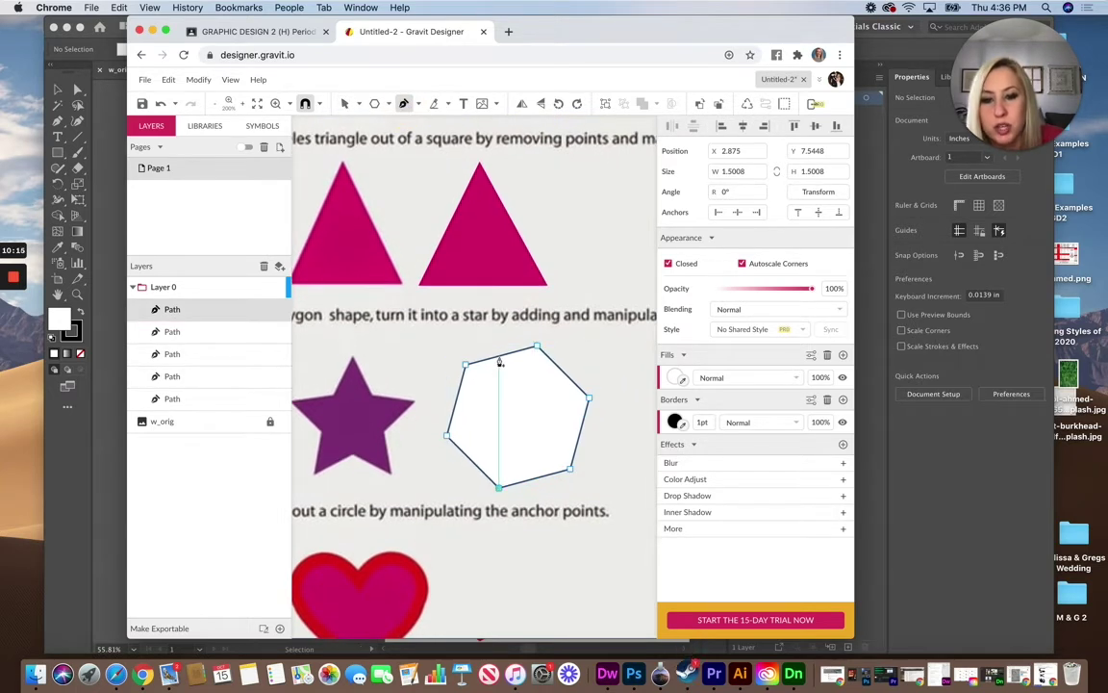
click(499, 359)
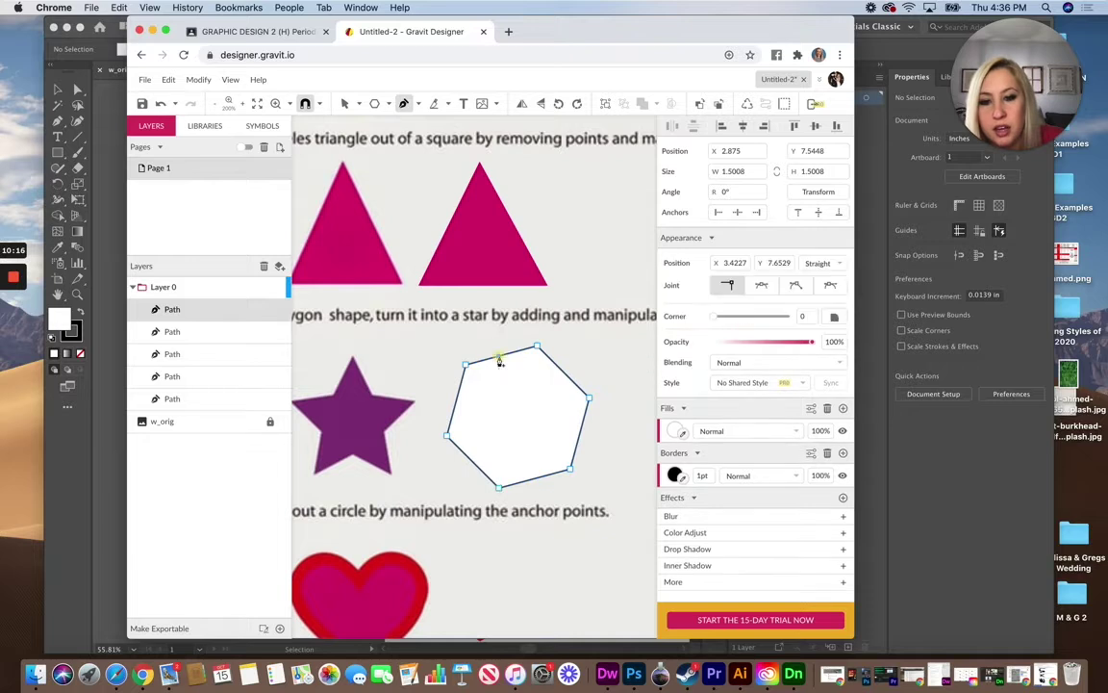
click(562, 373)
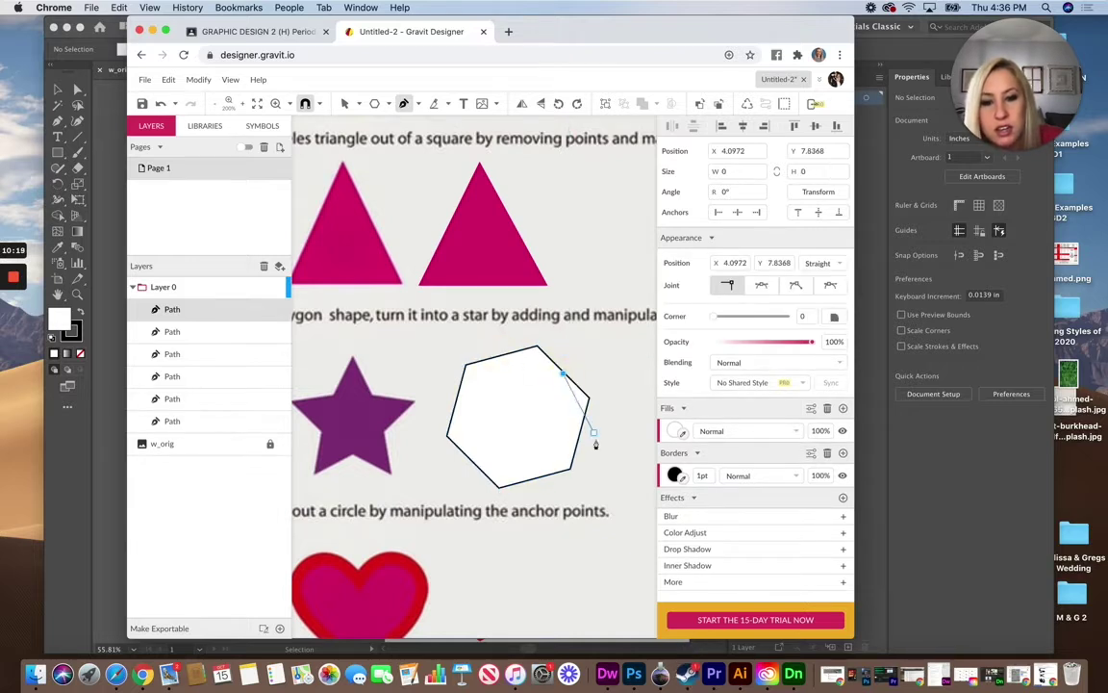
key(Escape)
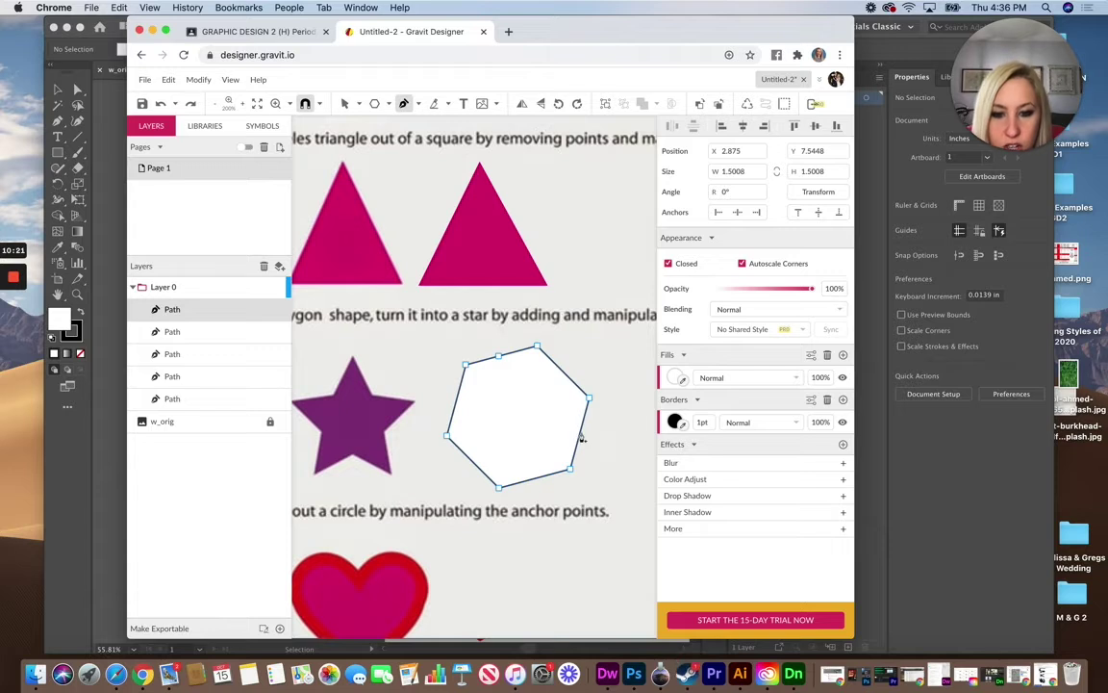
click(581, 433)
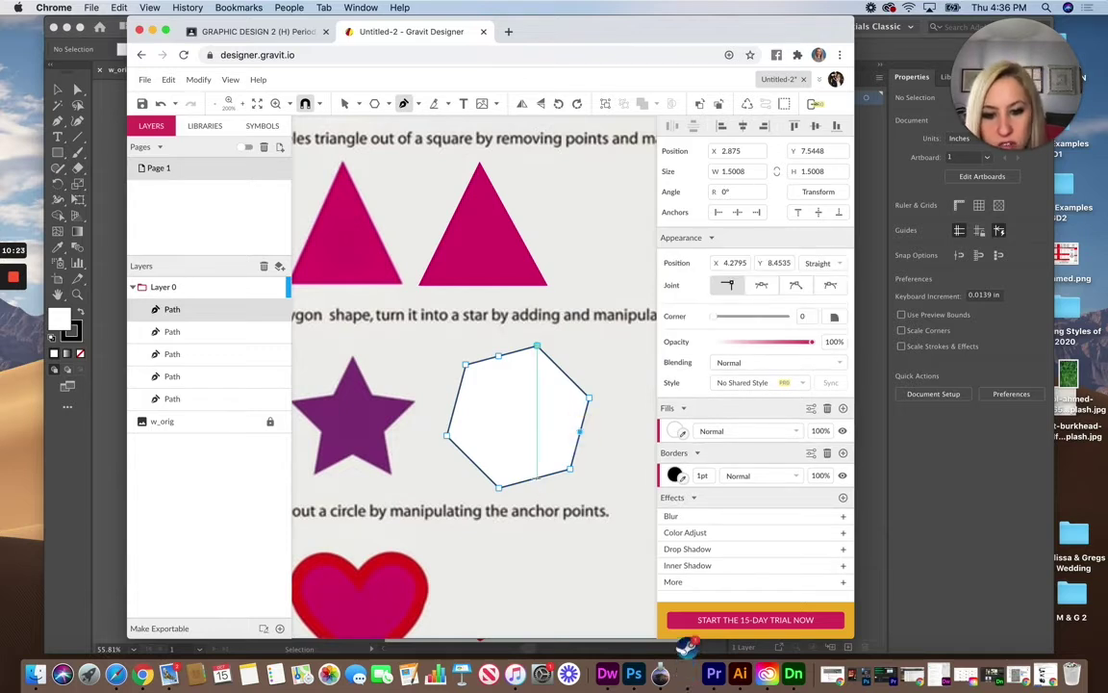
click(535, 480)
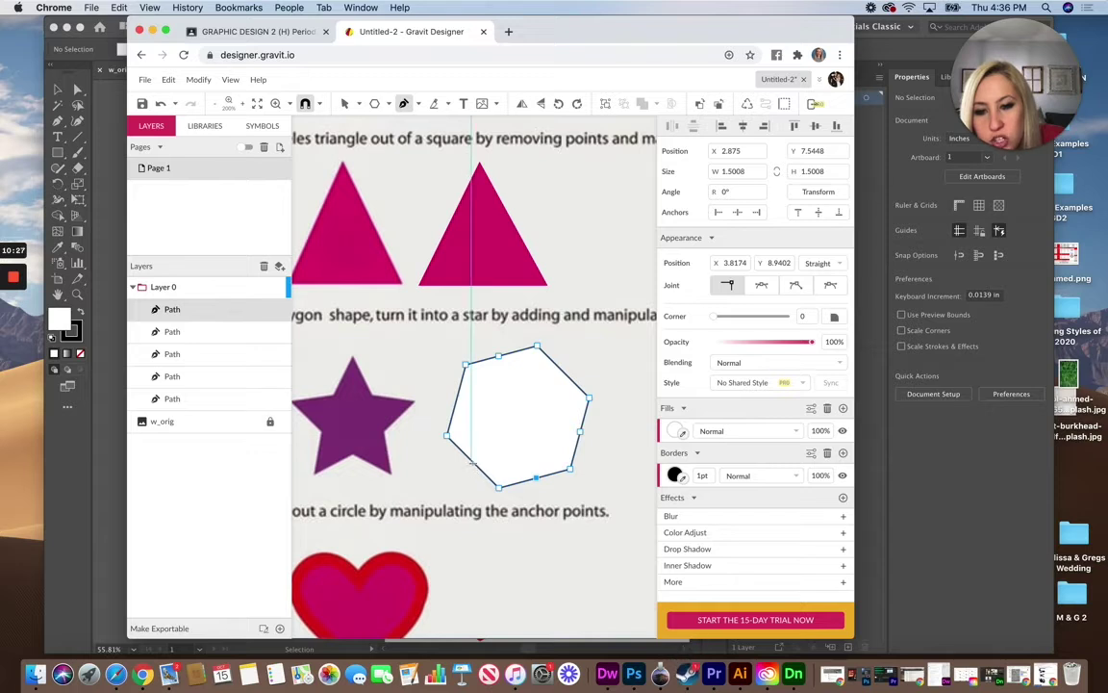
click(472, 464)
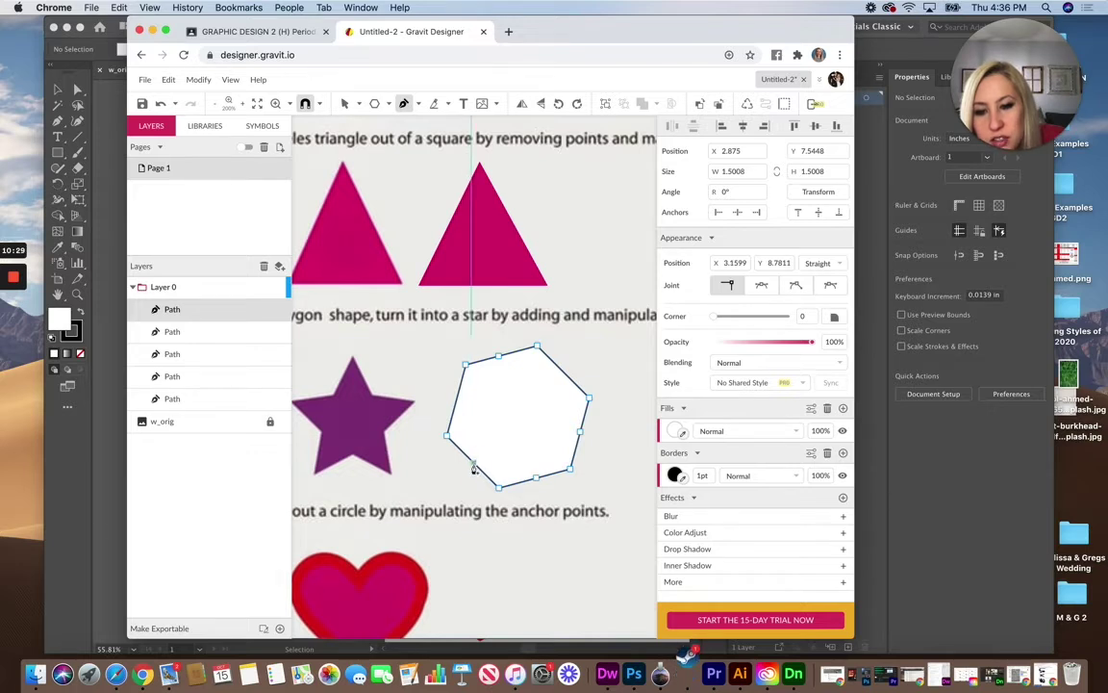
click(457, 408)
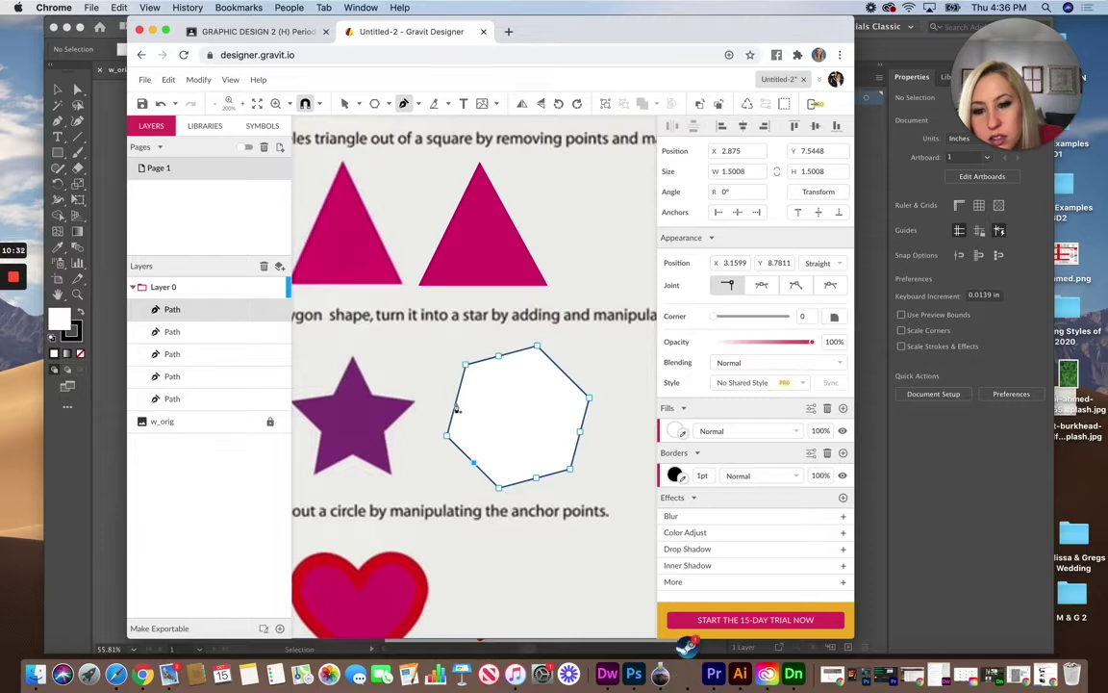
click(564, 376)
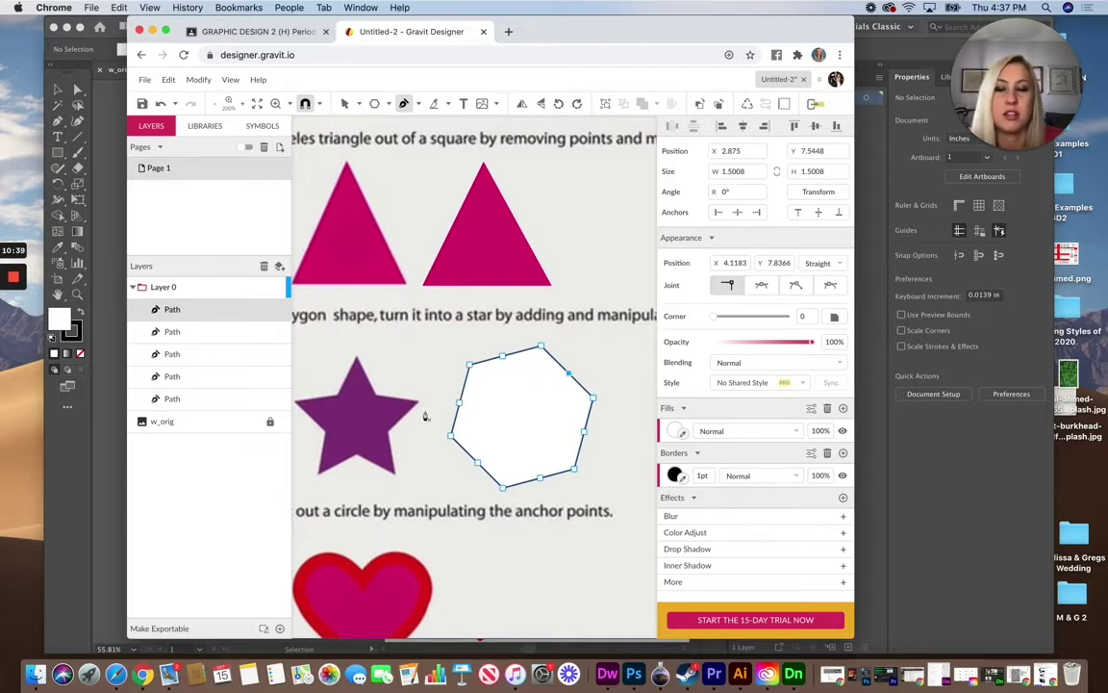
Step: Move the hexagon's six mid-side anchor points inward with the Subselect tool to form a six-pointed star
scroll(401, 228, up, 2)
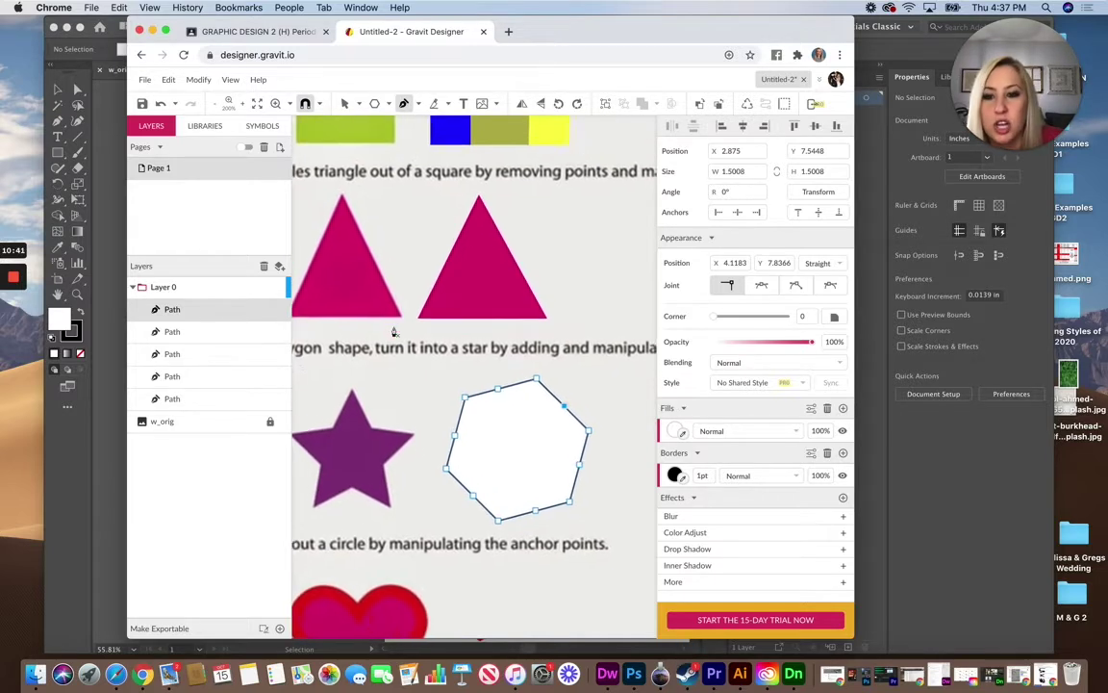
scroll(393, 332, right, 2)
click(358, 105)
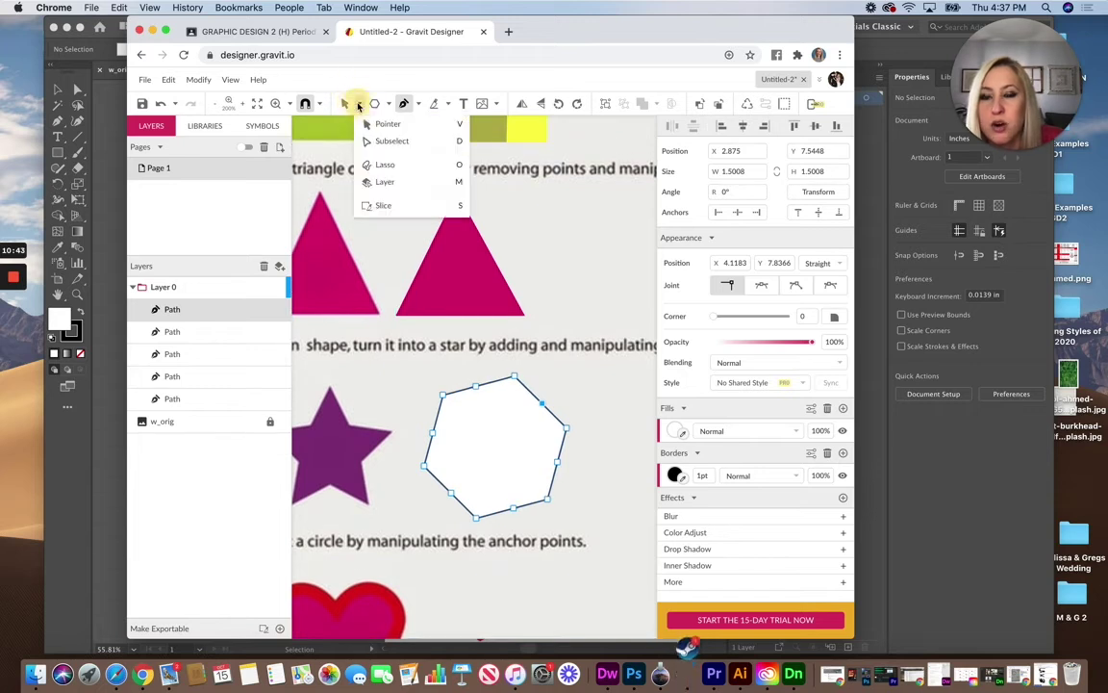
click(384, 140)
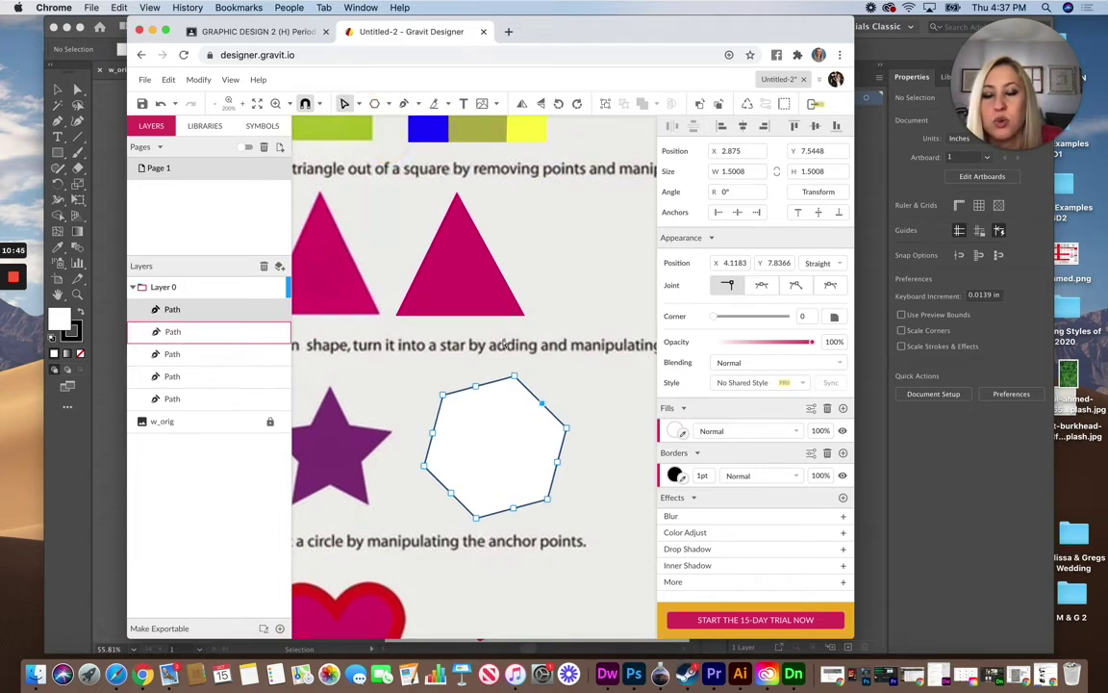
click(476, 386)
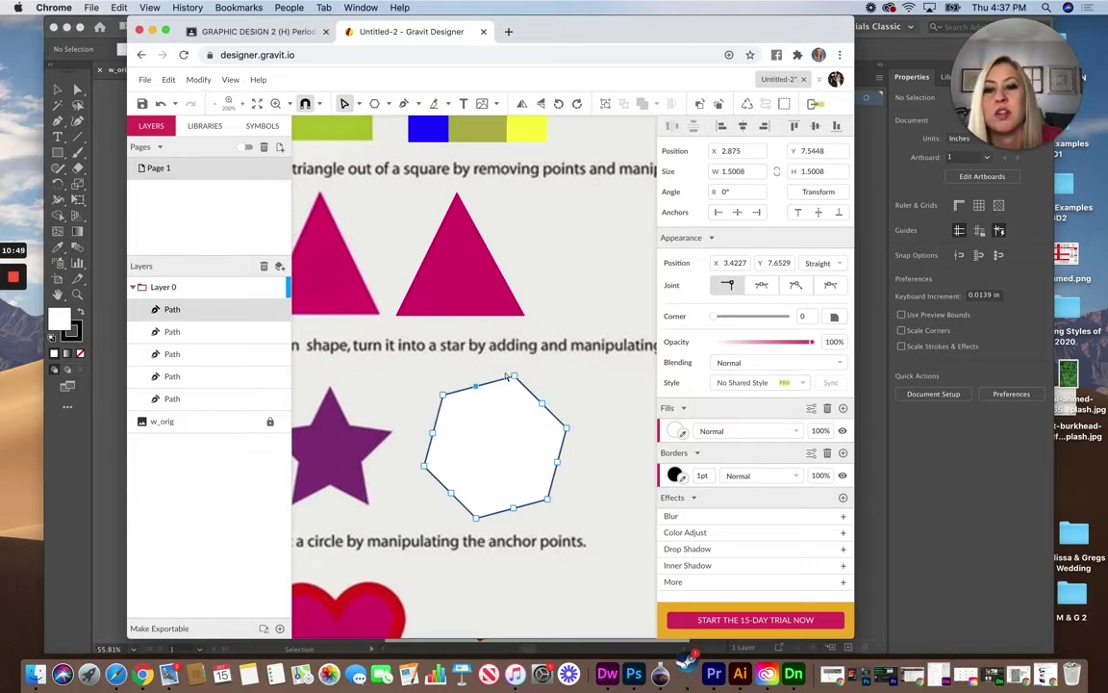
click(477, 389)
drag(476, 392, 485, 408)
drag(434, 435, 462, 437)
drag(453, 495, 481, 472)
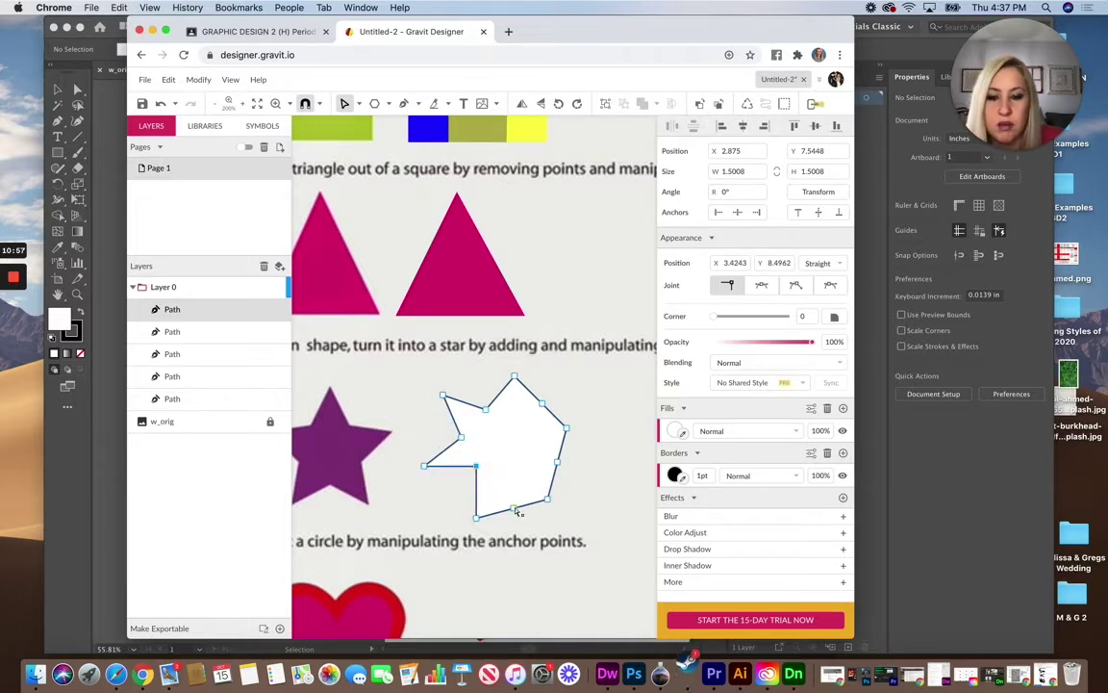
drag(516, 512, 532, 447)
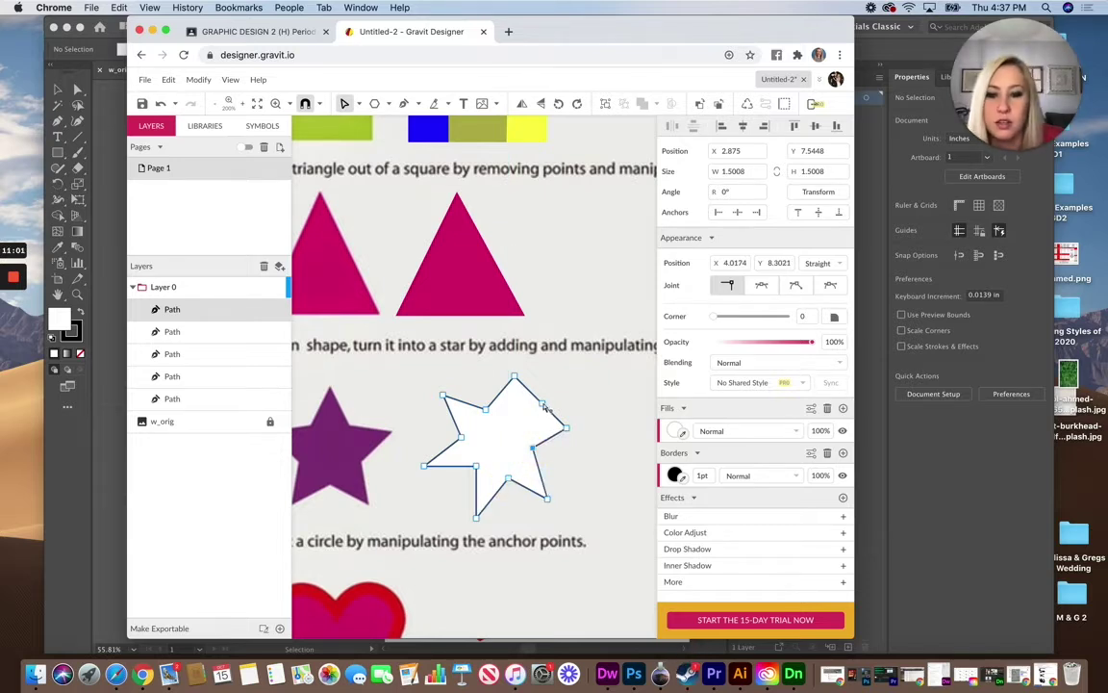
drag(544, 406, 521, 425)
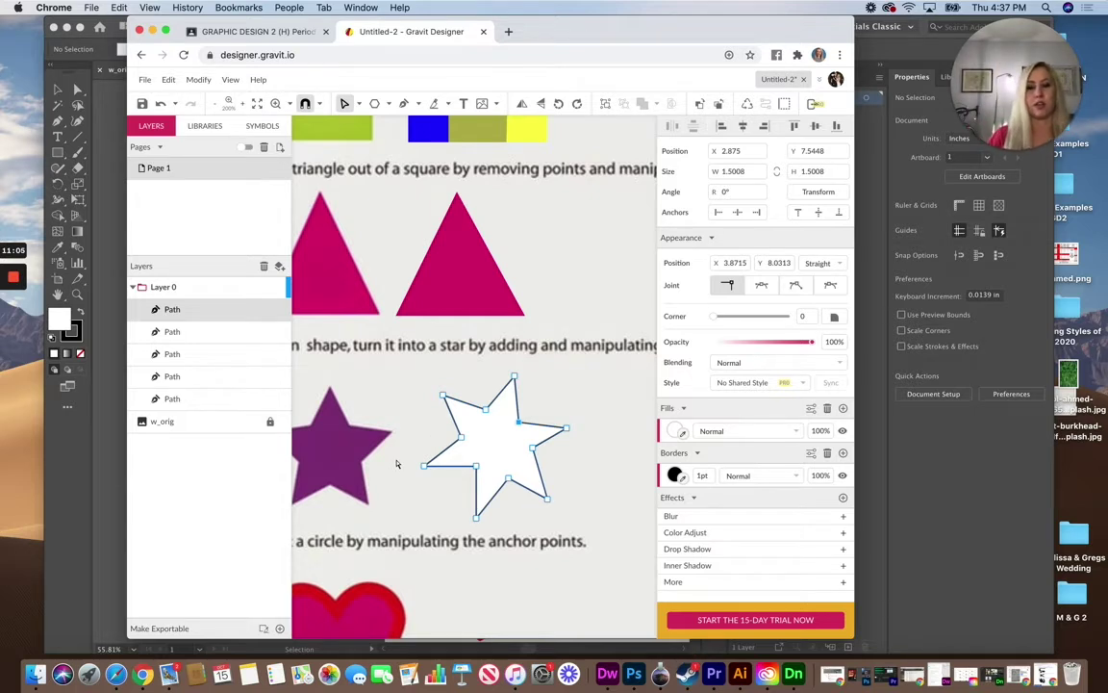
Step: Delete the topmost tip of the six-pointed star and the inner anchor beneath it with the Pen tool
click(404, 104)
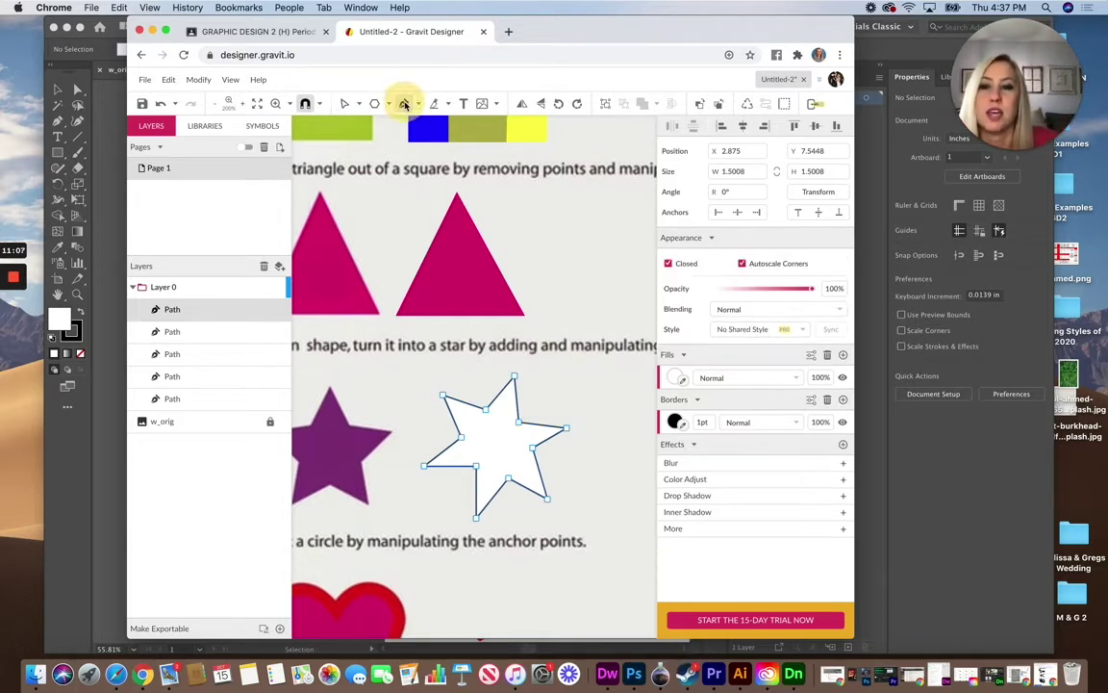
scroll(409, 240, up, 2)
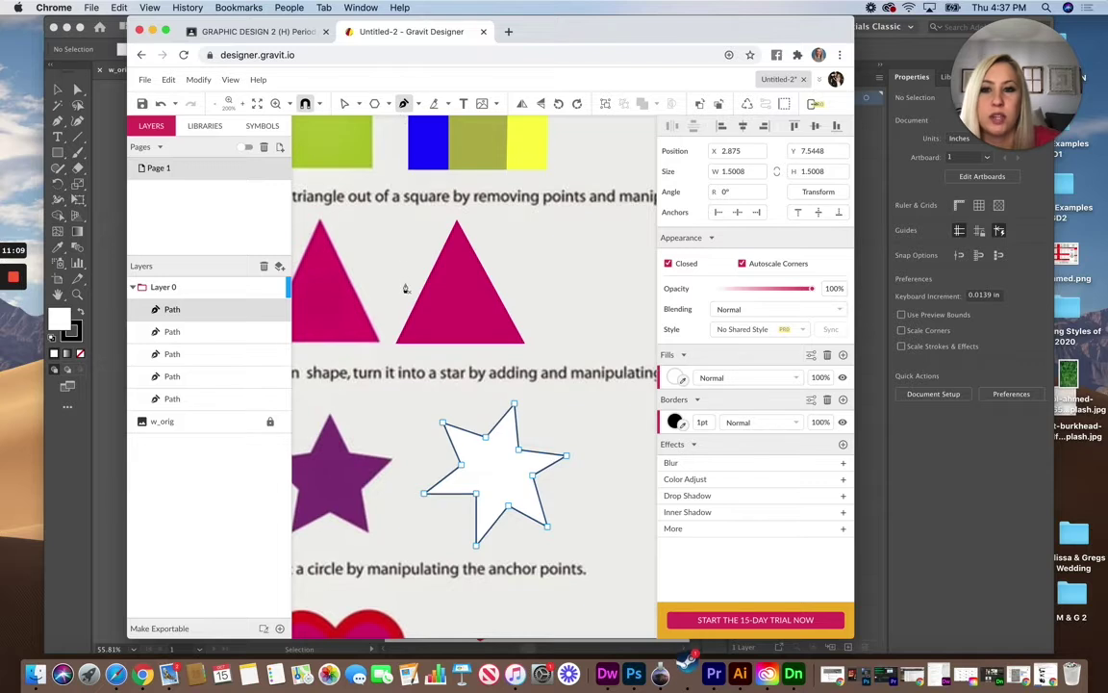
scroll(405, 289, down, 3)
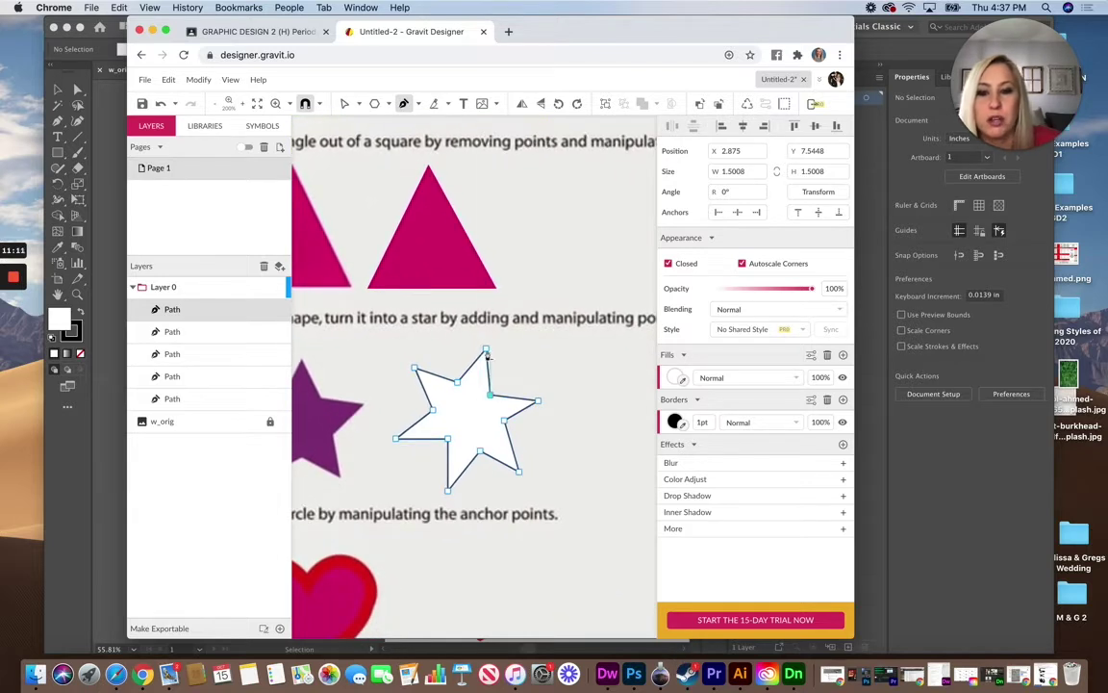
drag(486, 352, 489, 387)
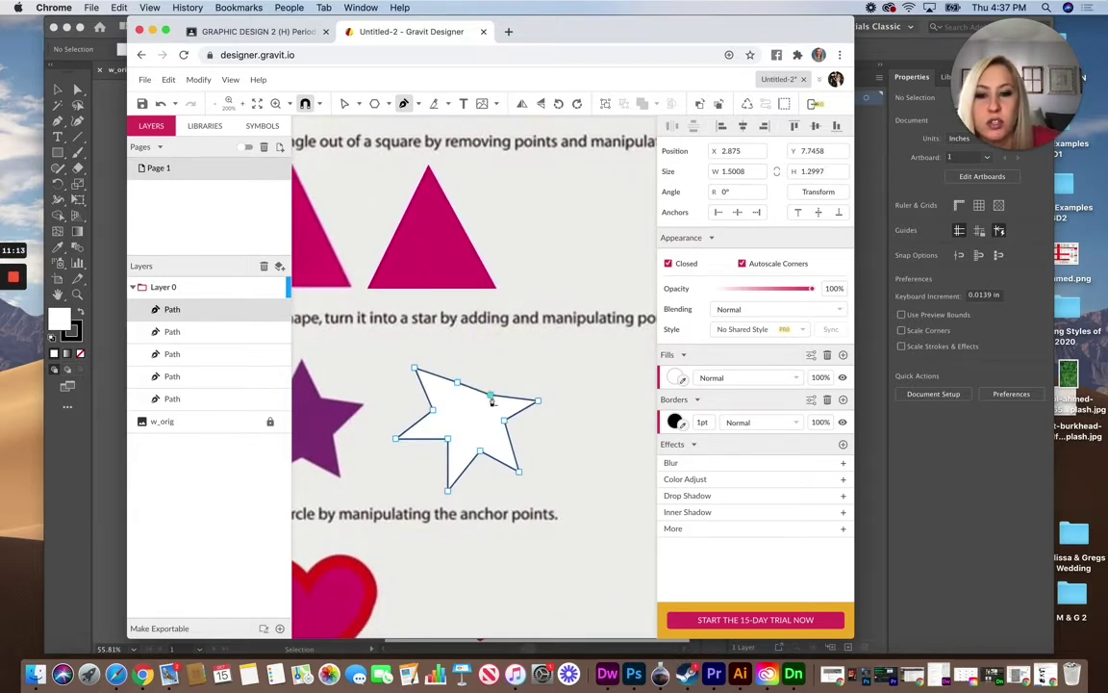
click(491, 400)
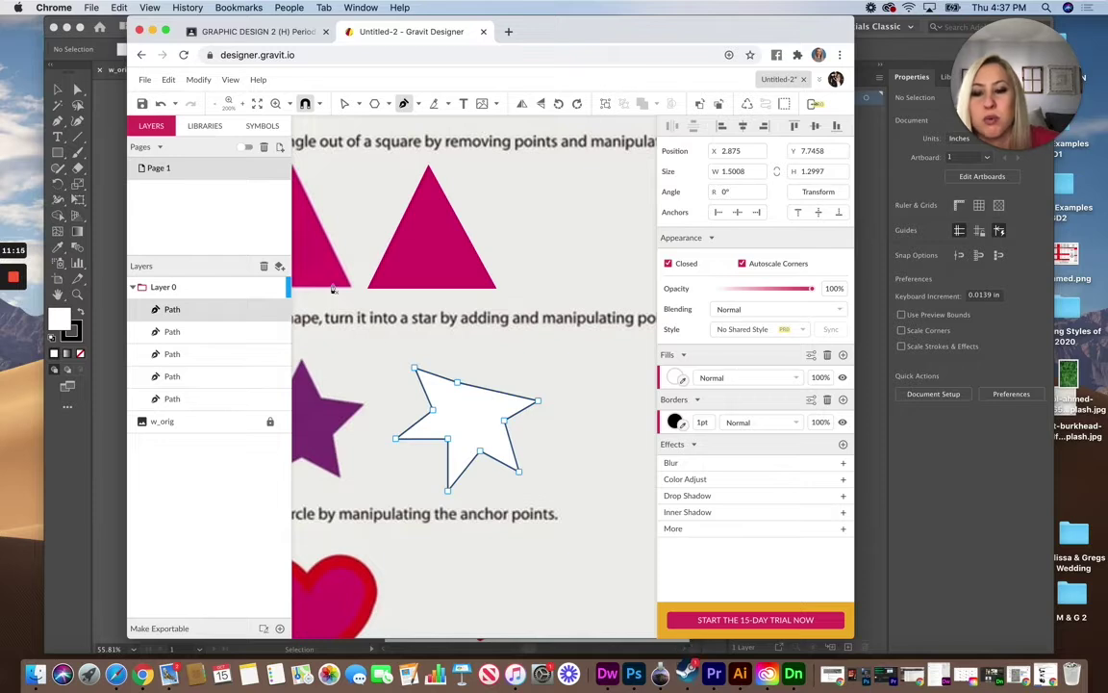
Step: Reposition the star's upper-left tip and the inner anchor beside it with the Subselect tool to form a five-pointed star
scroll(404, 289, up, 2)
click(346, 106)
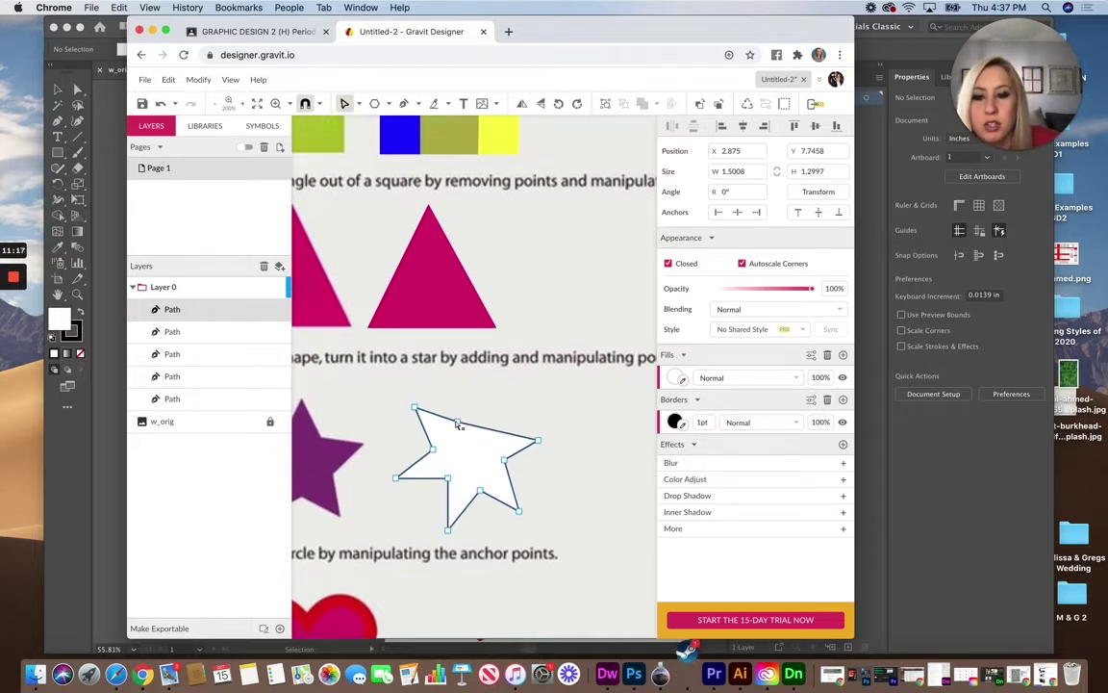
drag(416, 408, 484, 432)
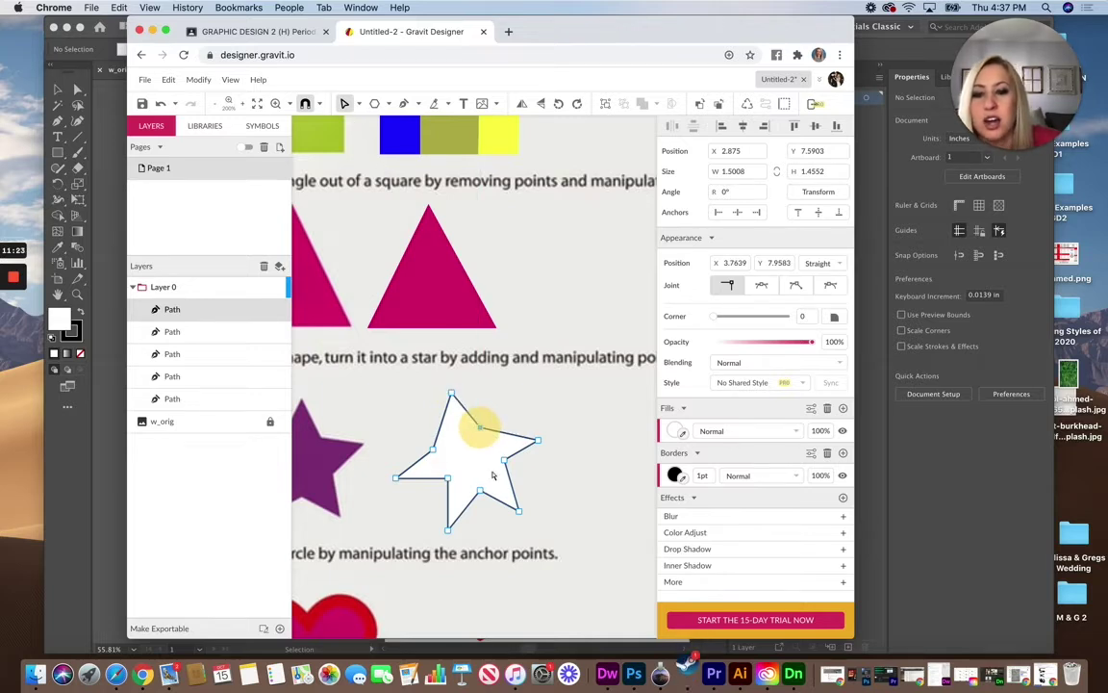
Step: Move the white star over the purple template star and set its fill opacity to 70%
click(359, 108)
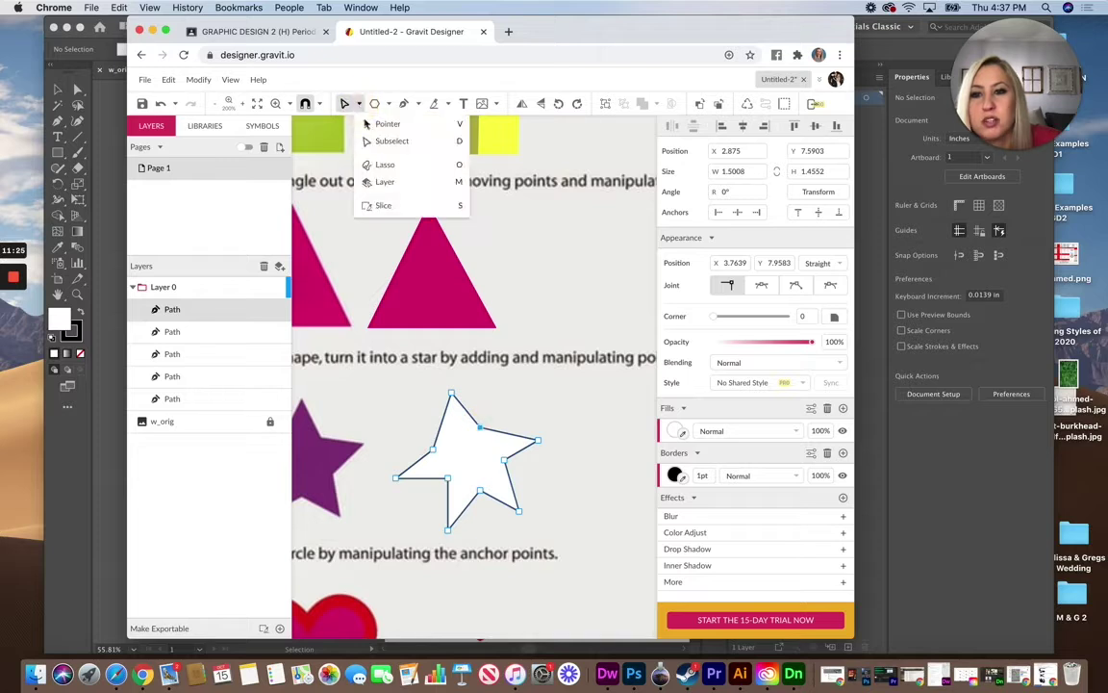
click(384, 123)
drag(456, 429, 387, 447)
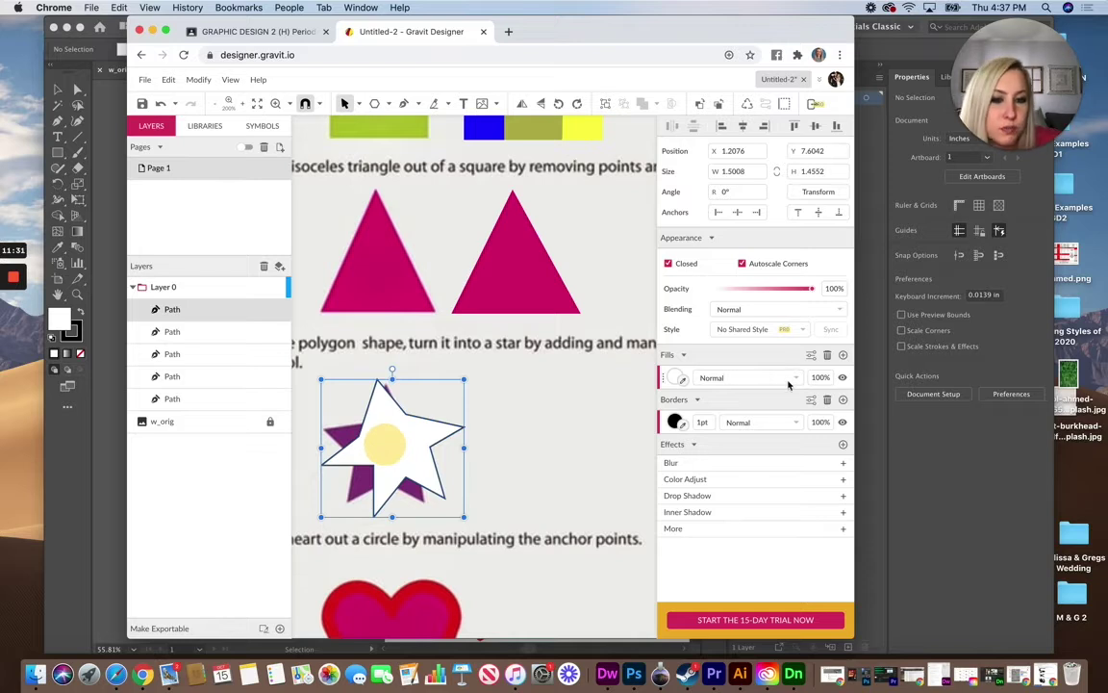
click(819, 377)
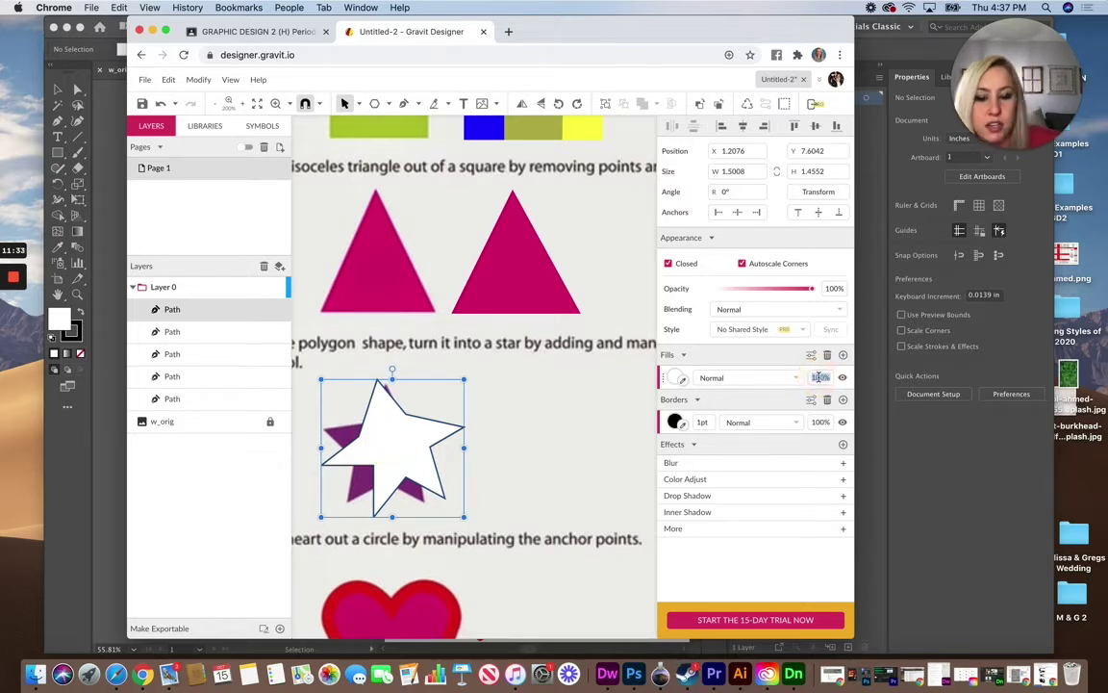
click(618, 443)
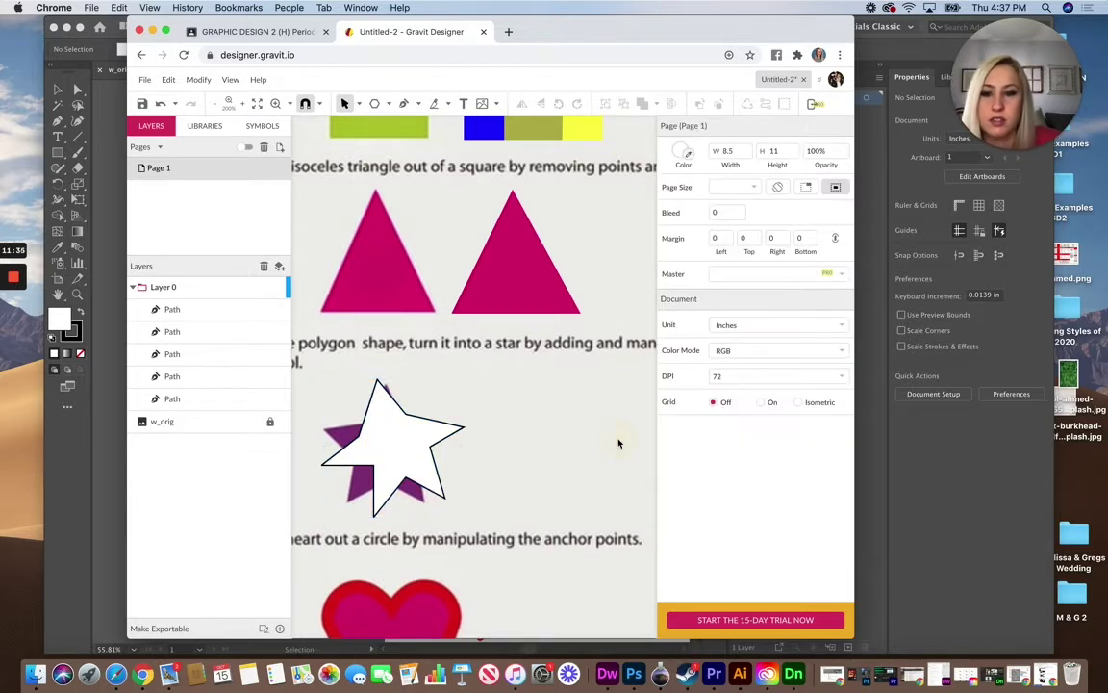
click(388, 447)
click(818, 377)
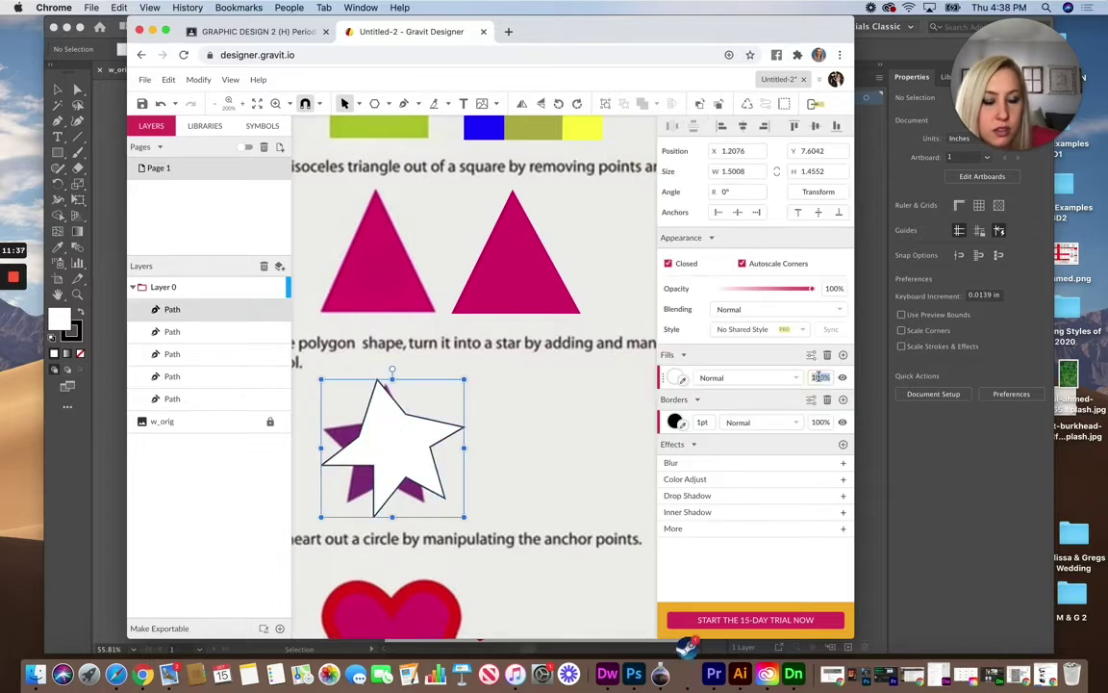
text(70)
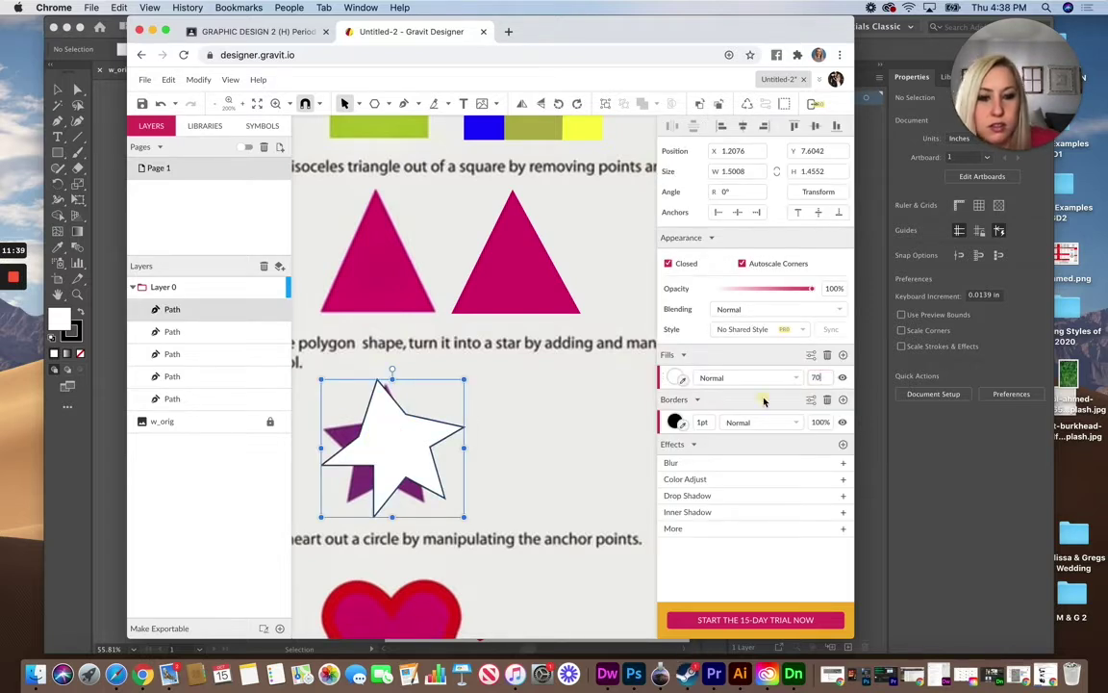
key(Return)
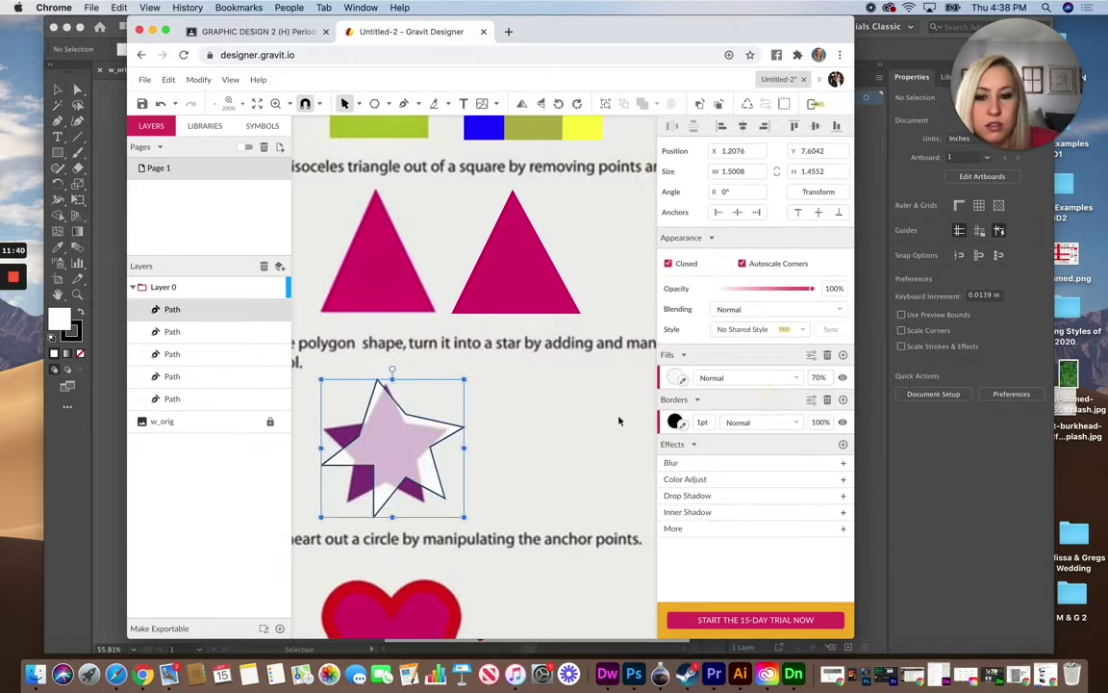
Step: Align the semi-transparent star's tips and inner anchors with the purple template star beneath, using the Subselect tool
click(356, 104)
click(360, 139)
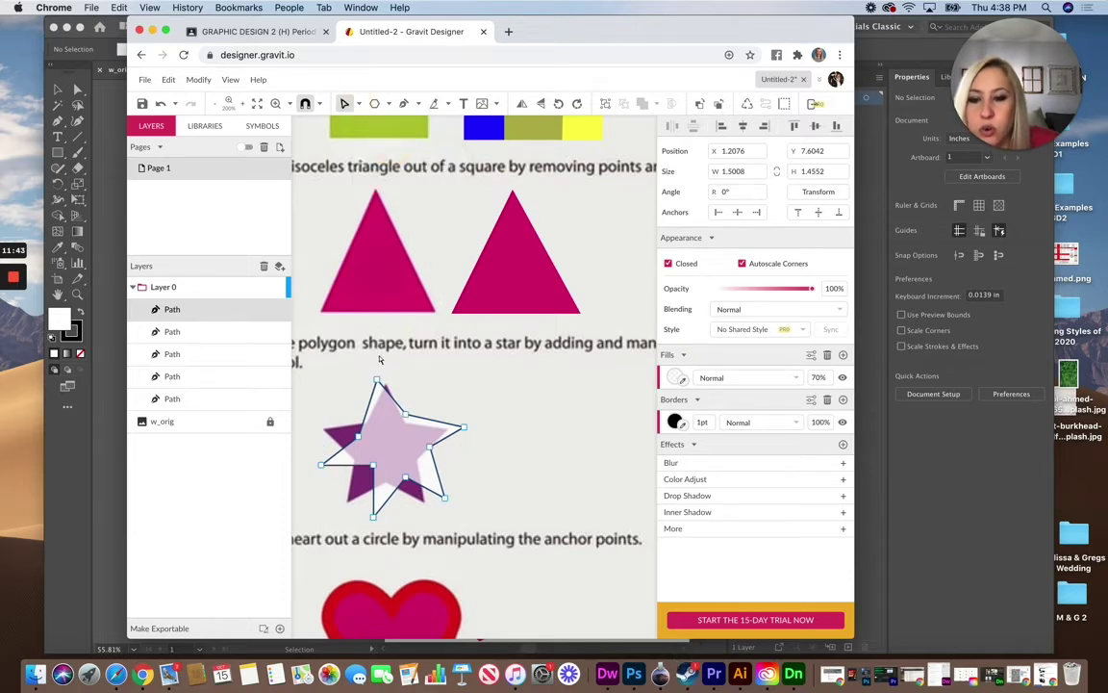
drag(376, 380, 387, 385)
drag(365, 440, 365, 423)
drag(323, 466, 326, 436)
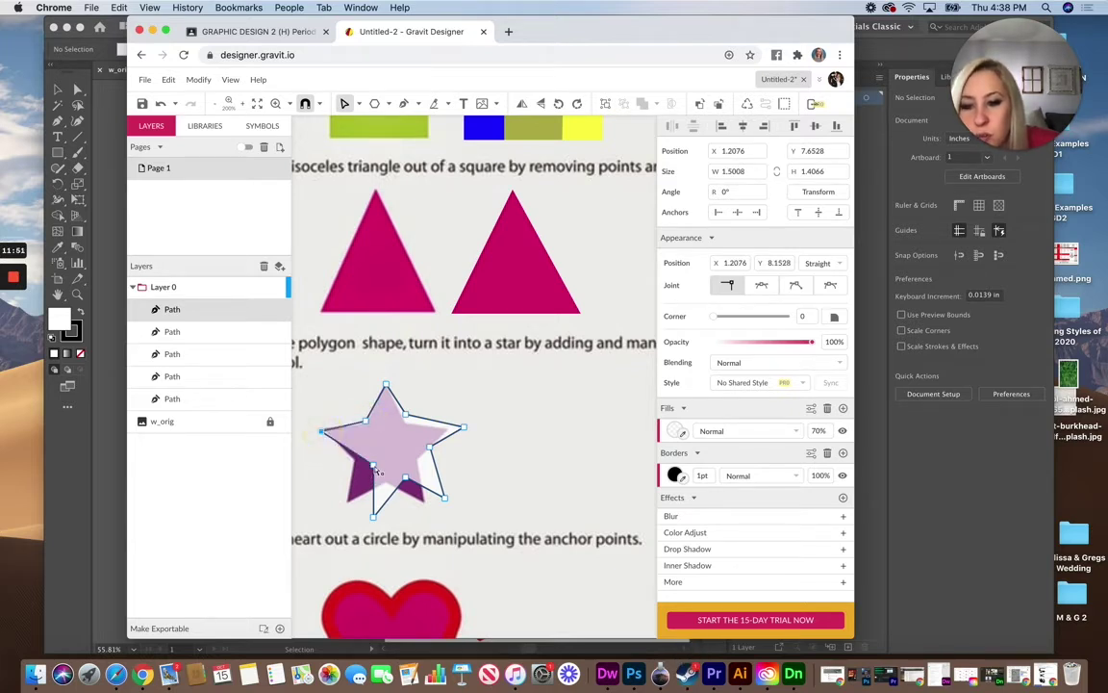
click(359, 465)
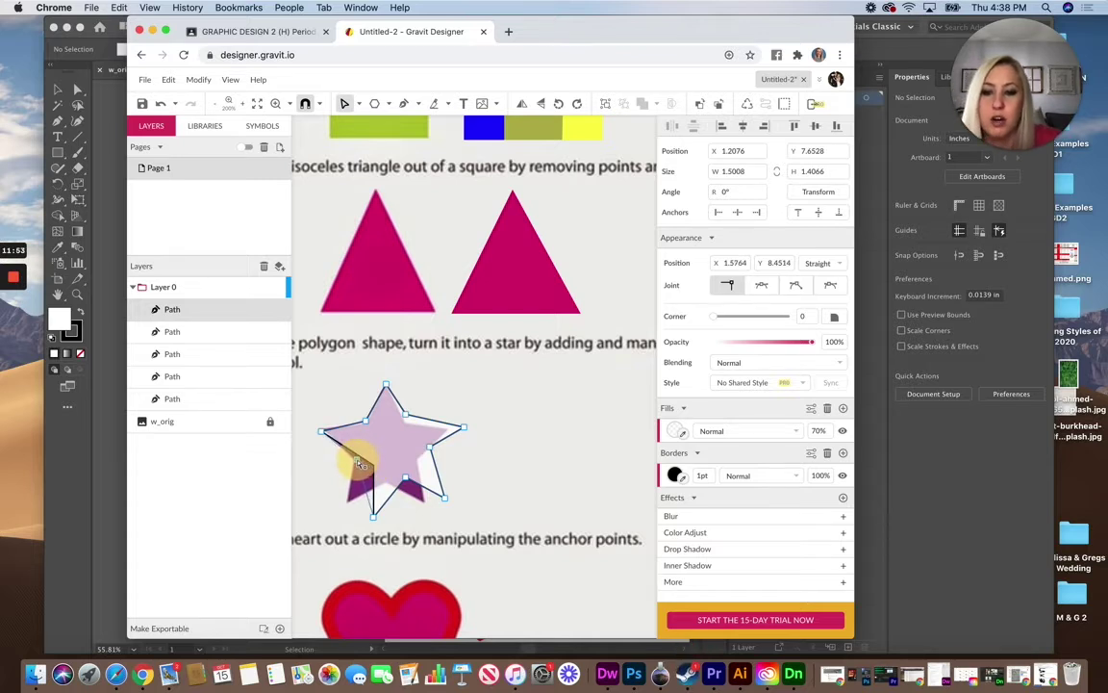
drag(359, 465, 346, 501)
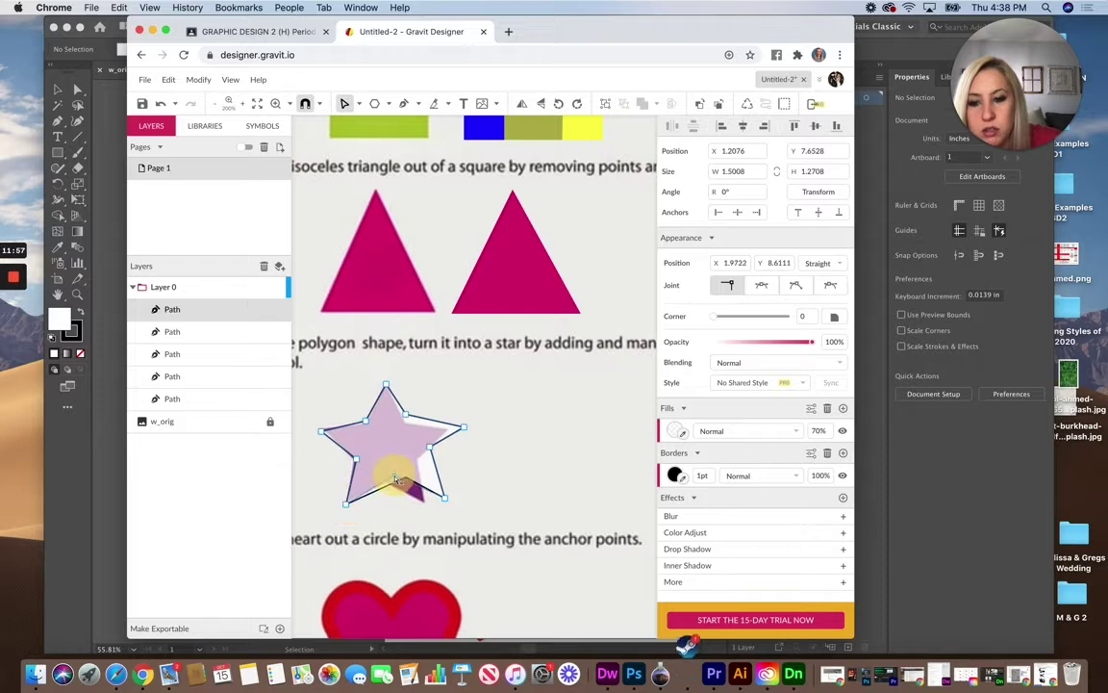
click(388, 483)
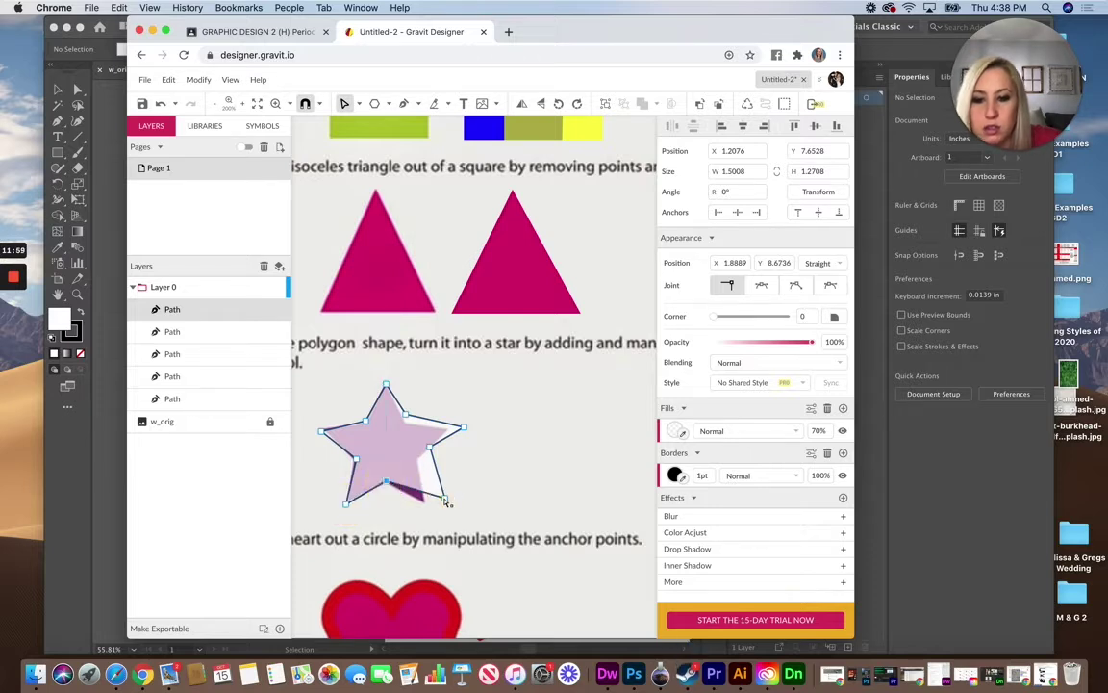
mouse_move(445, 502)
mouse_down()
mouse_move(420, 490)
mouse_move(426, 503)
mouse_up()
drag(436, 449, 409, 429)
click(403, 424)
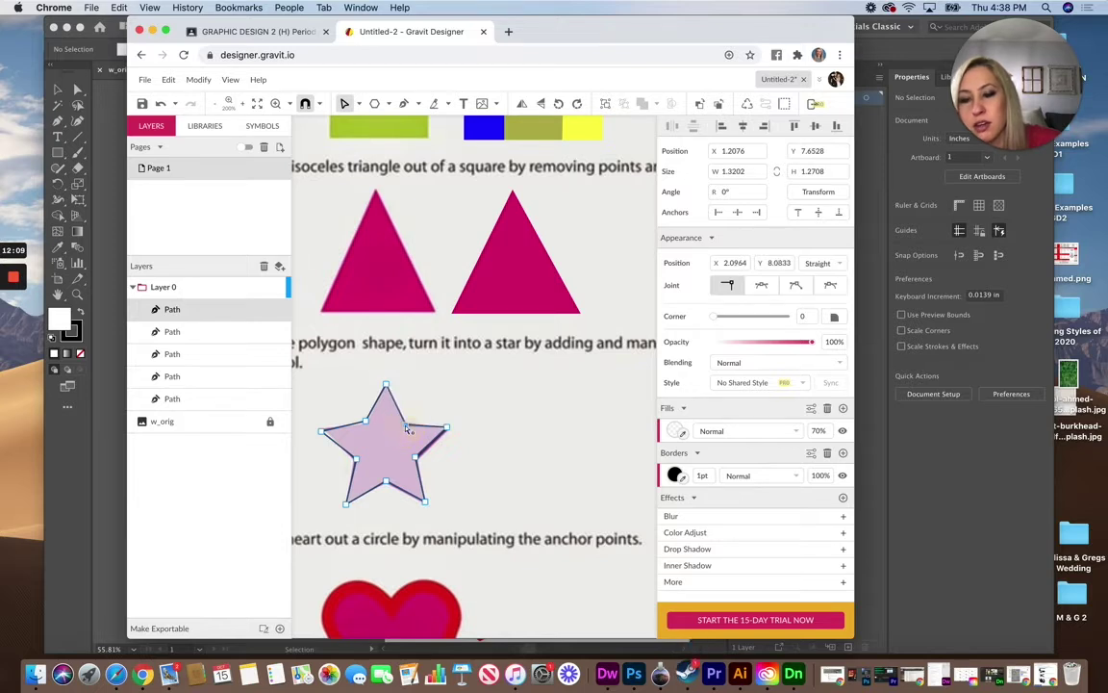
click(470, 405)
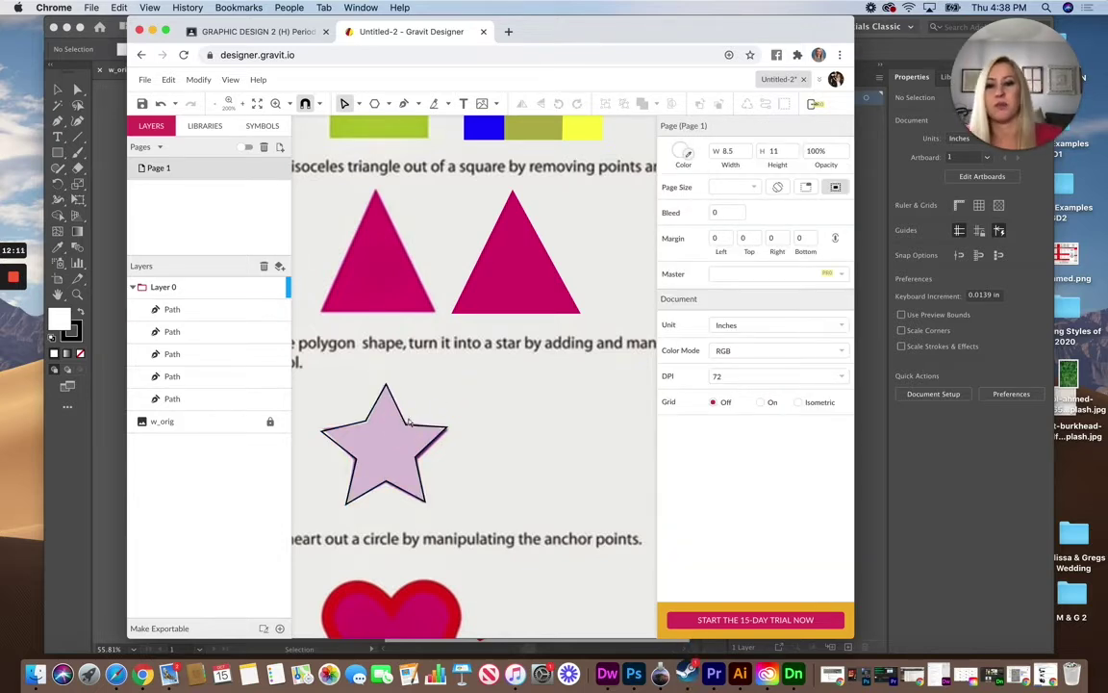
Step: Move the reshaped star beside the purple template star, at about X 2.62 and Y 7.59 inches
click(388, 440)
drag(378, 438, 509, 438)
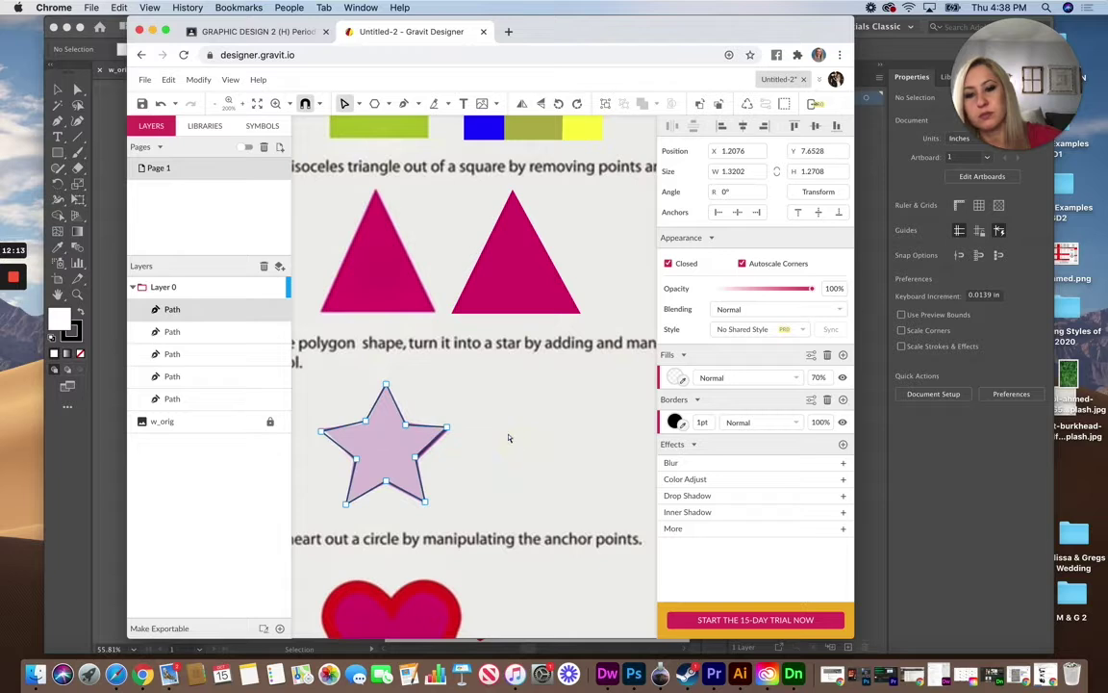
click(357, 102)
click(377, 122)
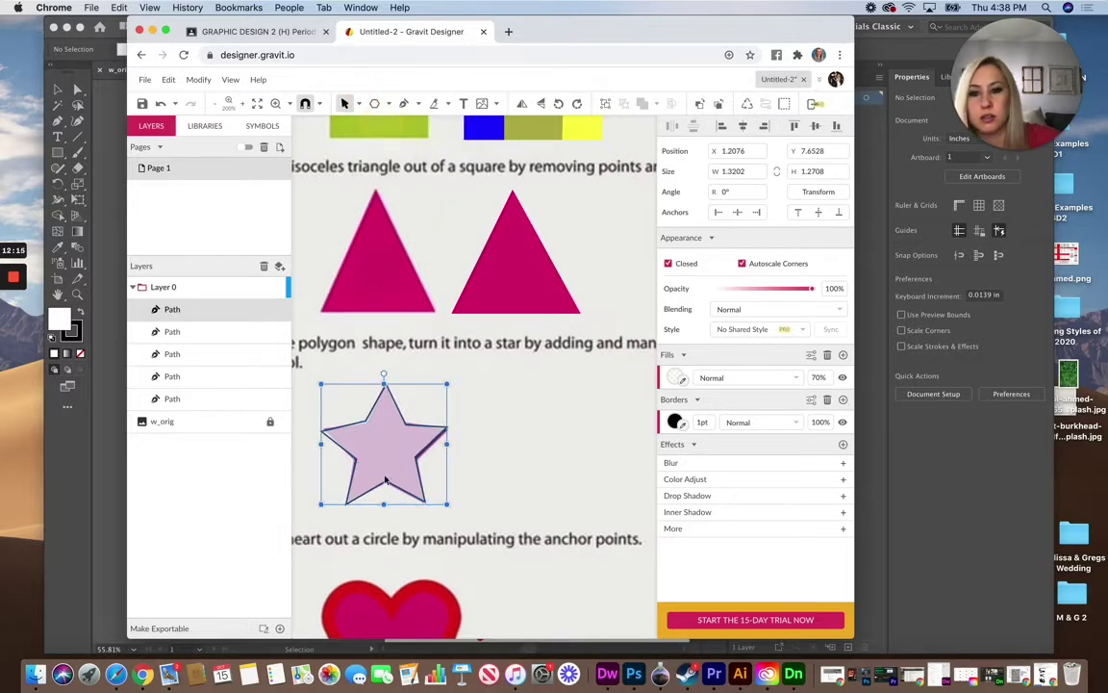
drag(401, 447, 527, 440)
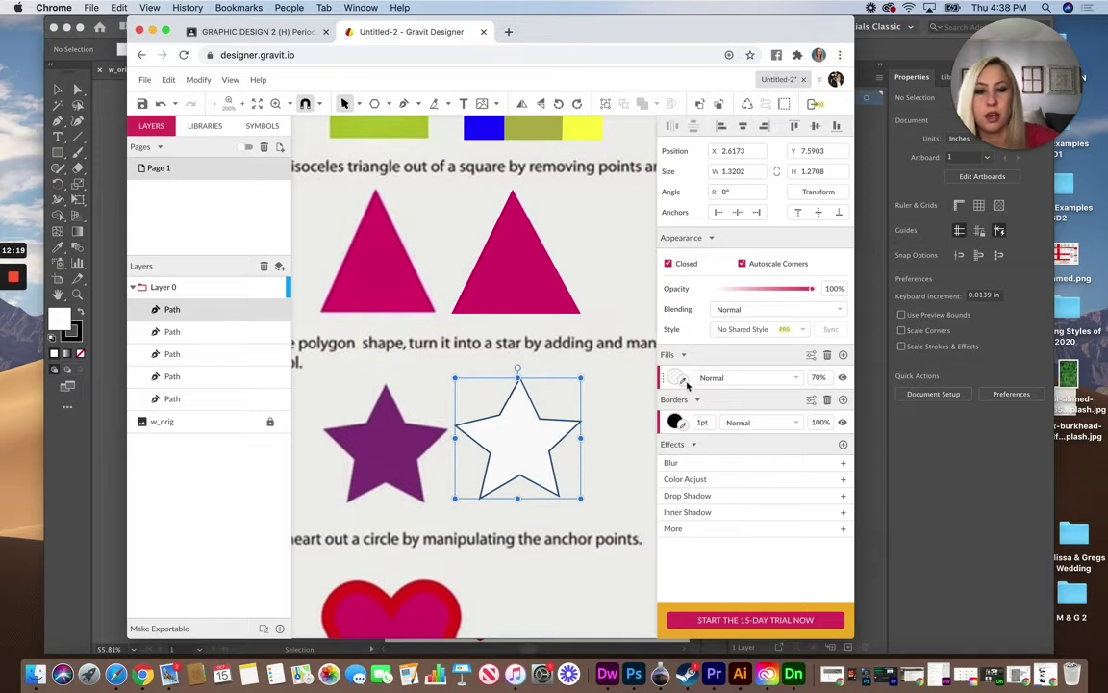
Step: Fill the reshaped star with the purple sampled from the template star and hide its border
drag(684, 381, 390, 448)
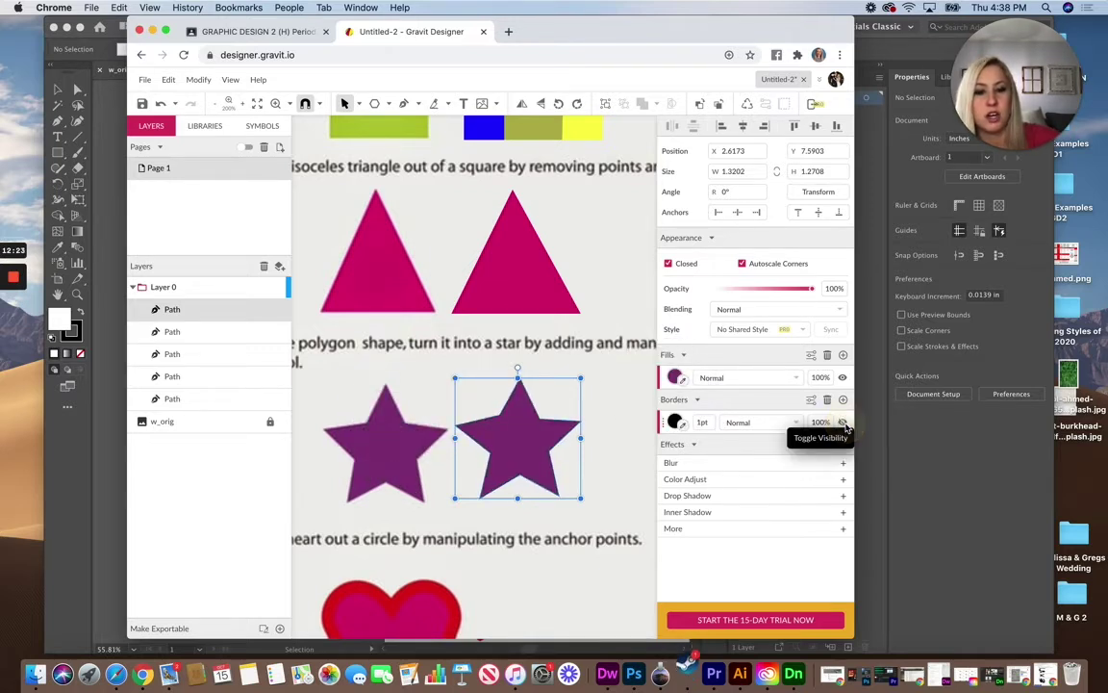
click(422, 380)
Step: Trace the template heart's outline with the Pen tool as a closed two-anchor curved path about 1.46 by 1.19 inches
scroll(421, 383, down, 5)
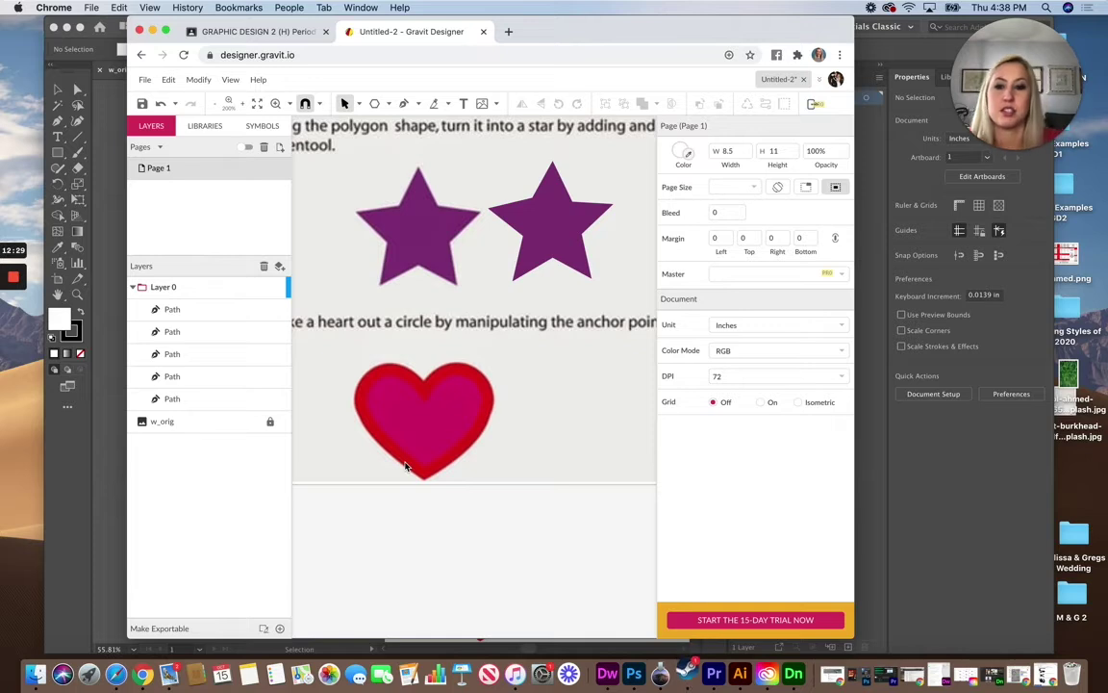
click(418, 104)
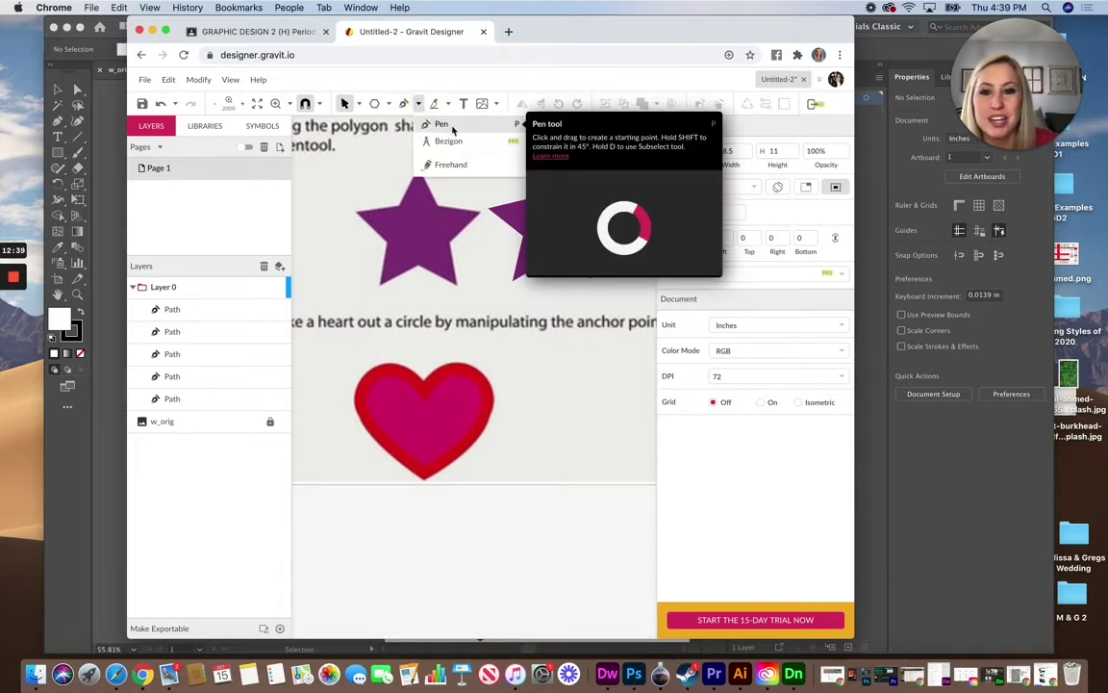
click(444, 125)
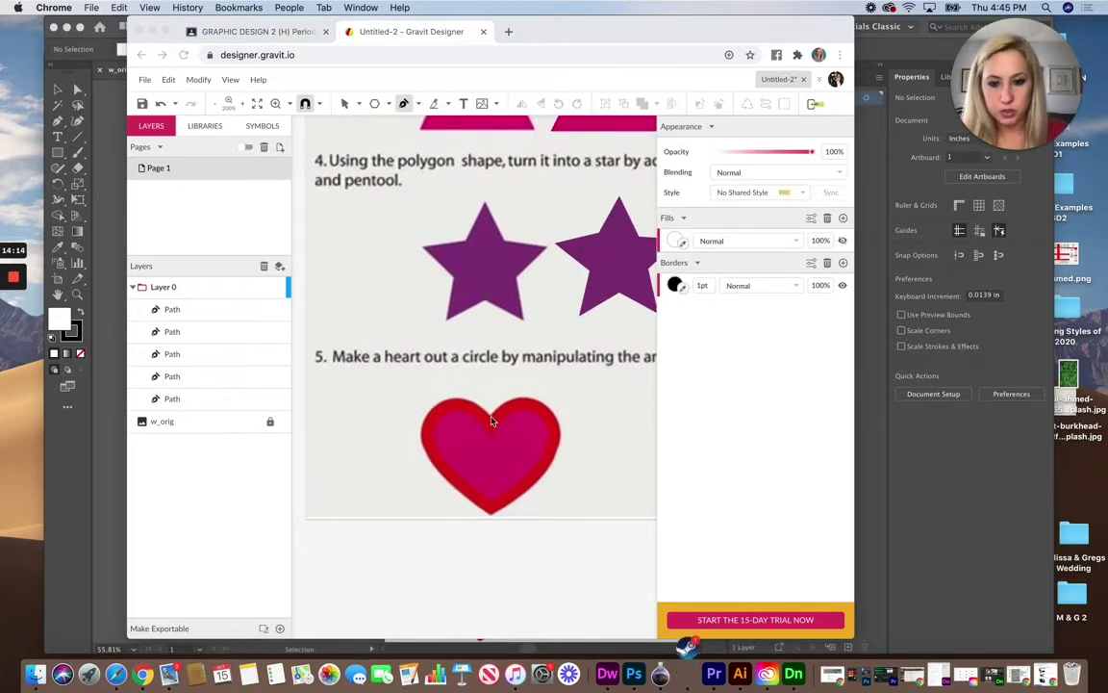
click(400, 103)
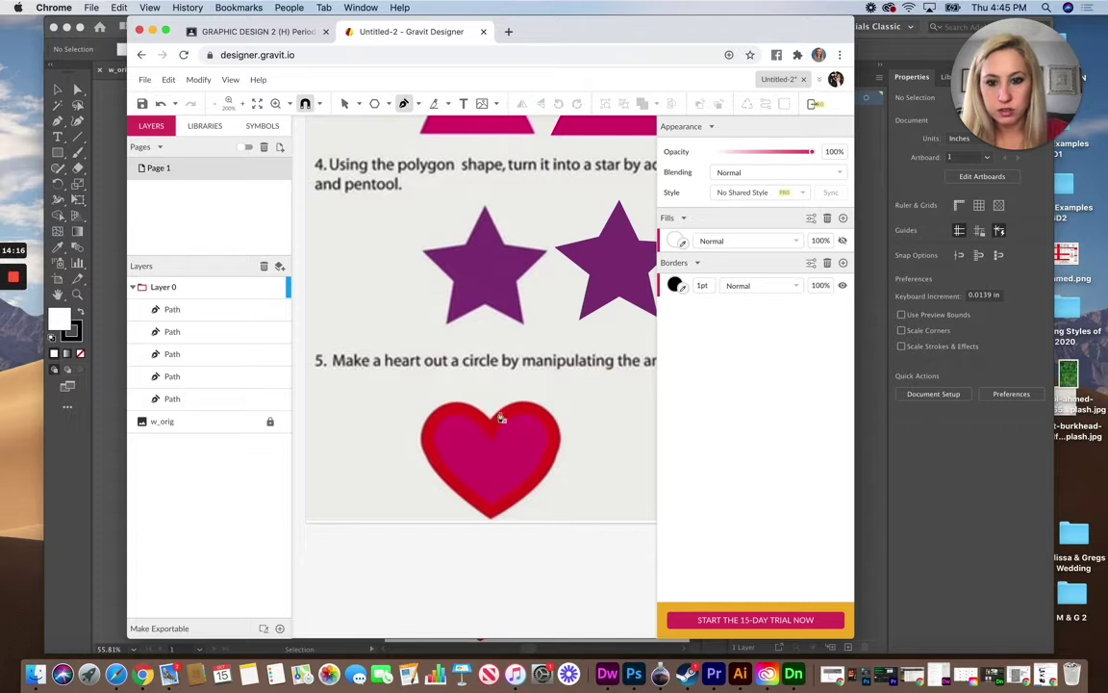
drag(489, 418, 538, 463)
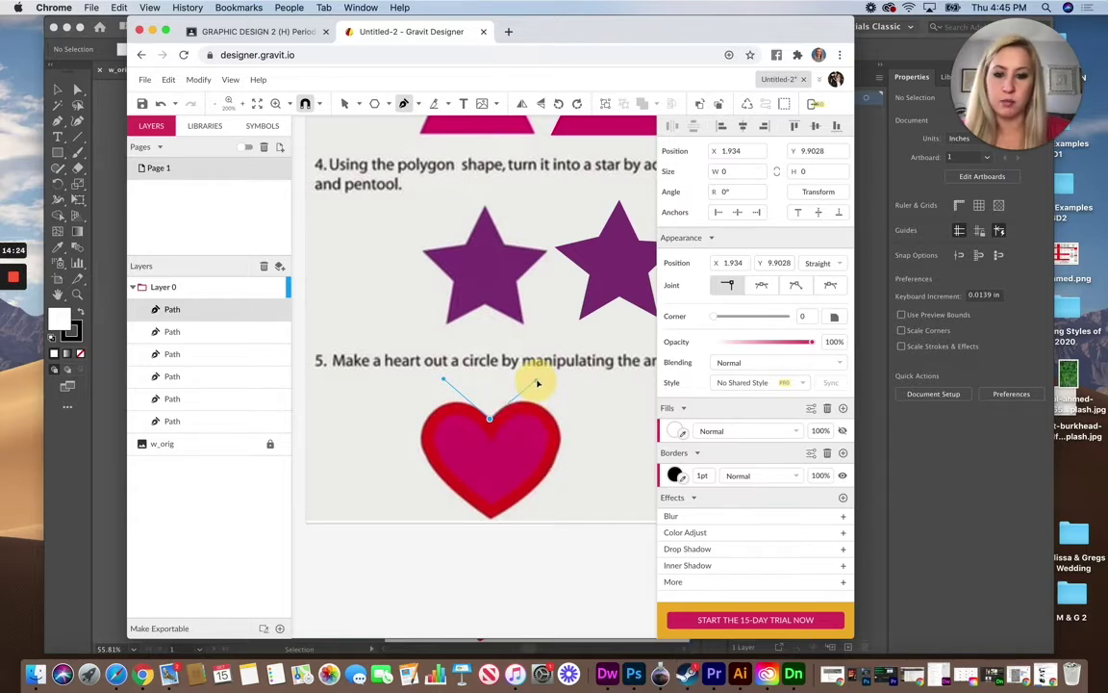
drag(537, 383, 538, 382)
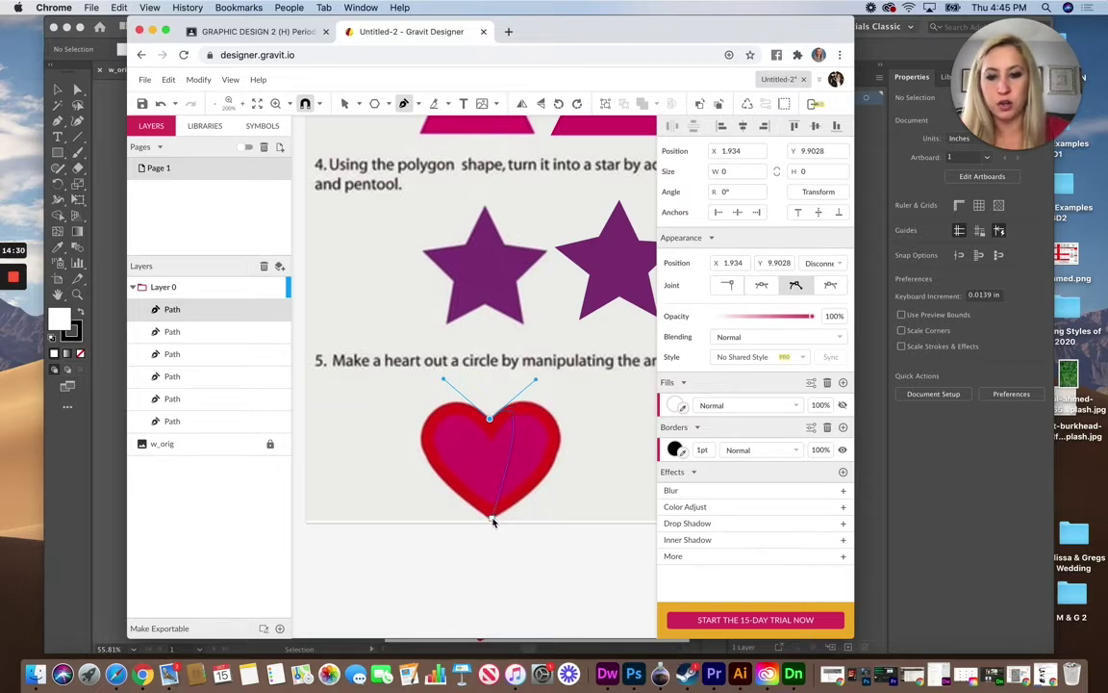
drag(491, 519, 370, 442)
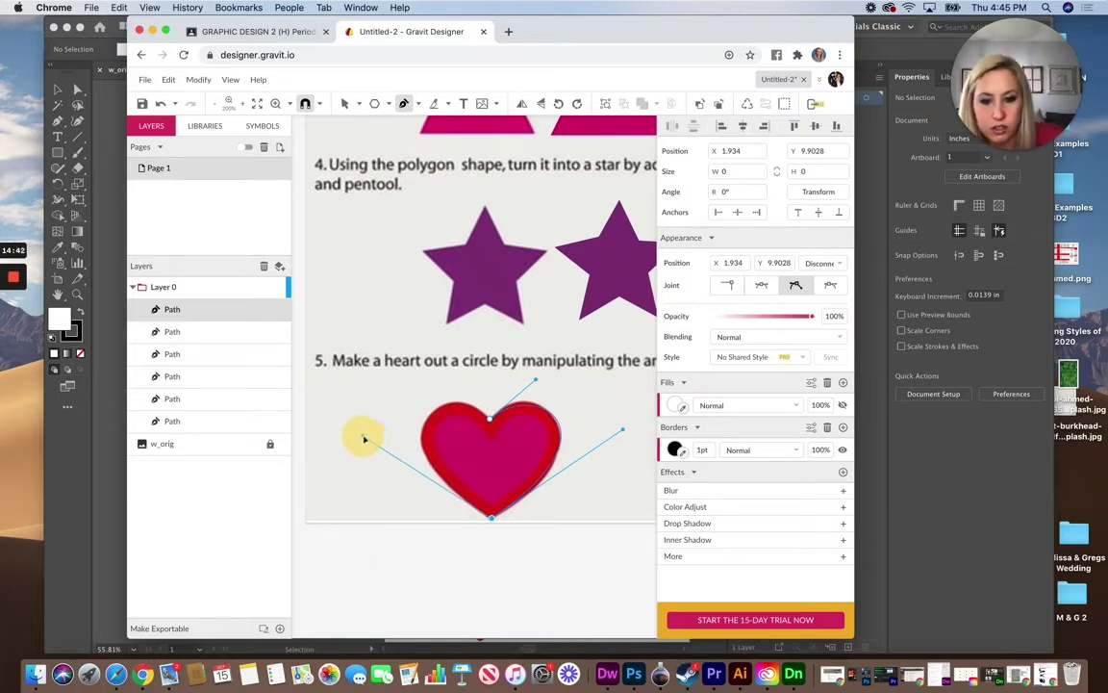
drag(364, 438, 363, 440)
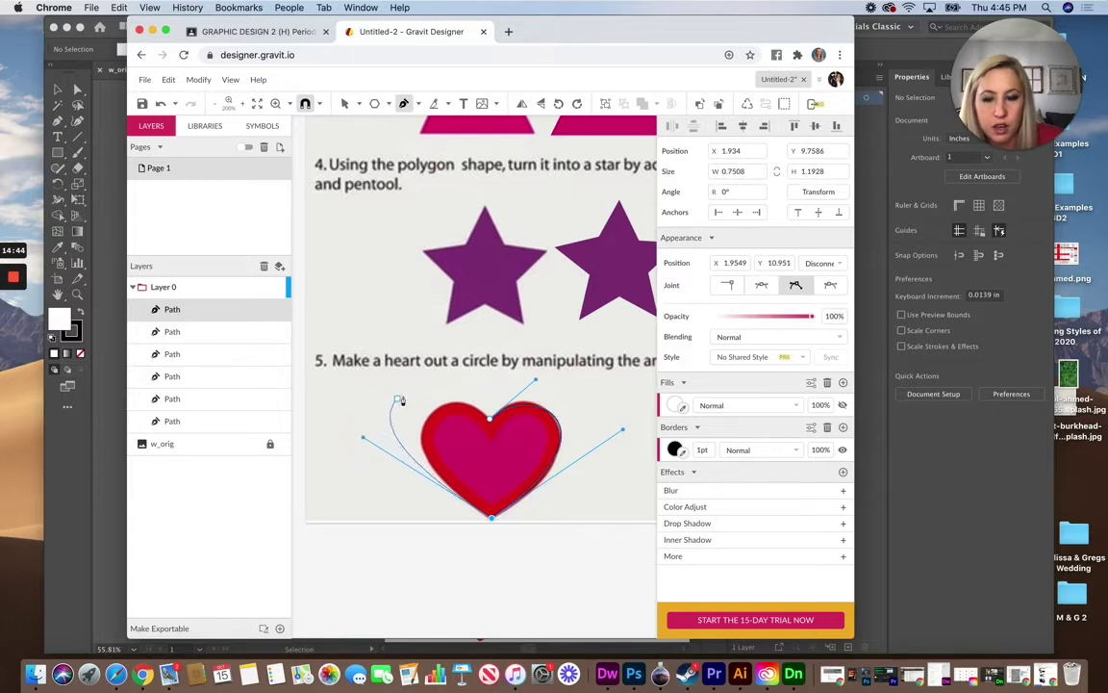
click(490, 423)
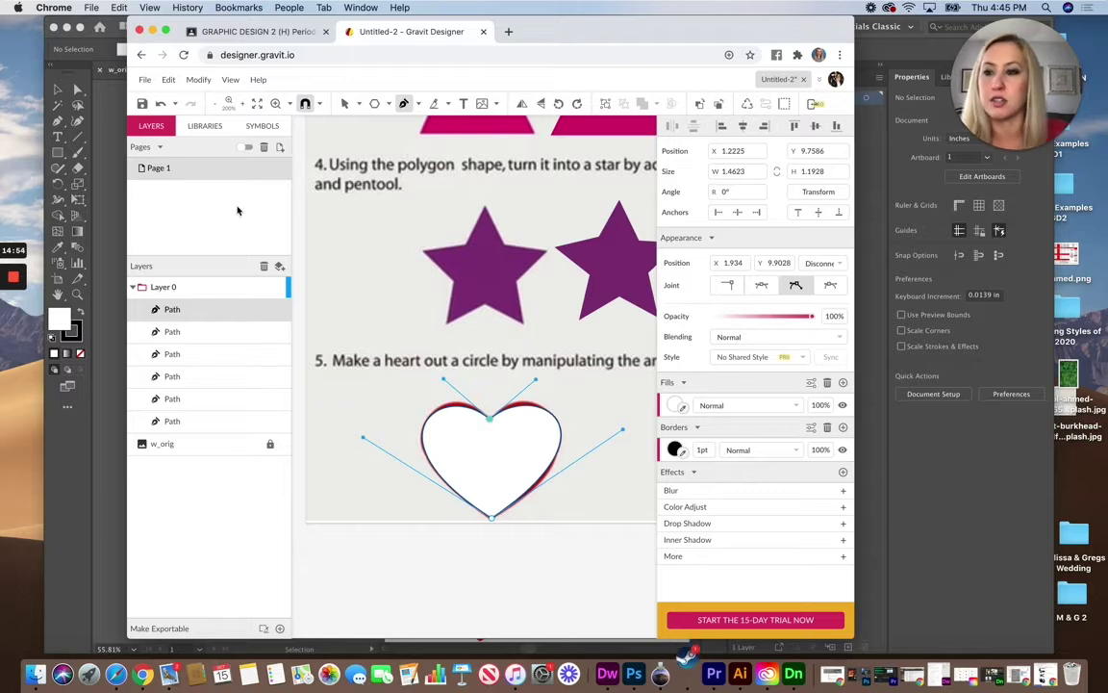
click(345, 105)
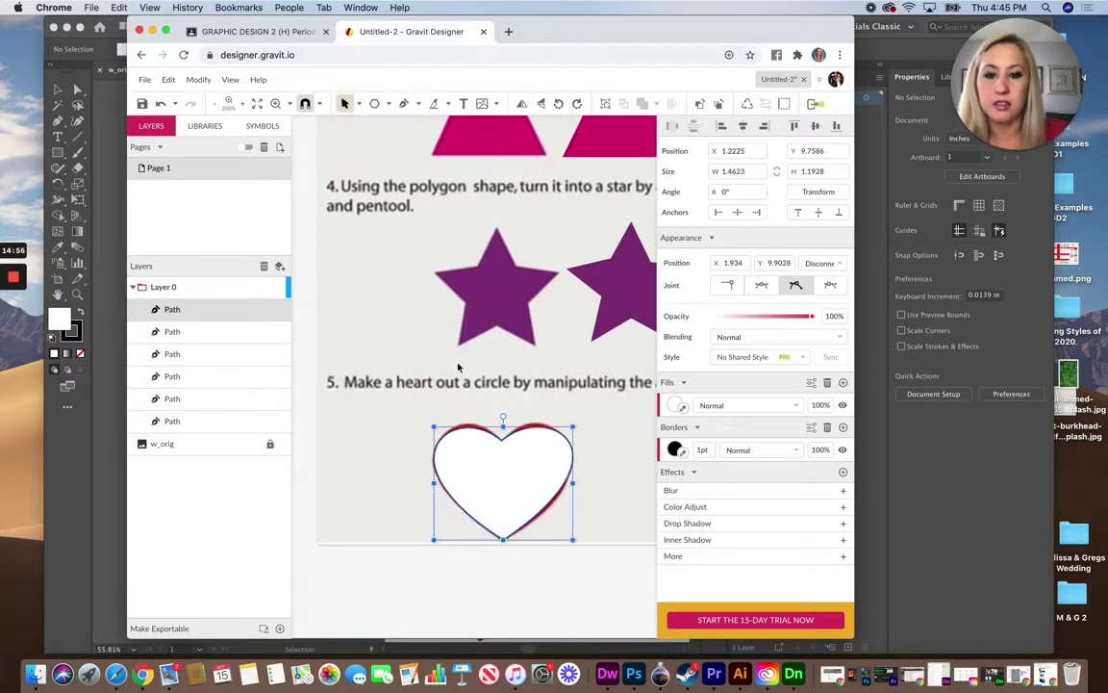
Step: Move the traced heart off the template heart and apply the template's magenta as fill and its red as border colour
drag(539, 465, 418, 470)
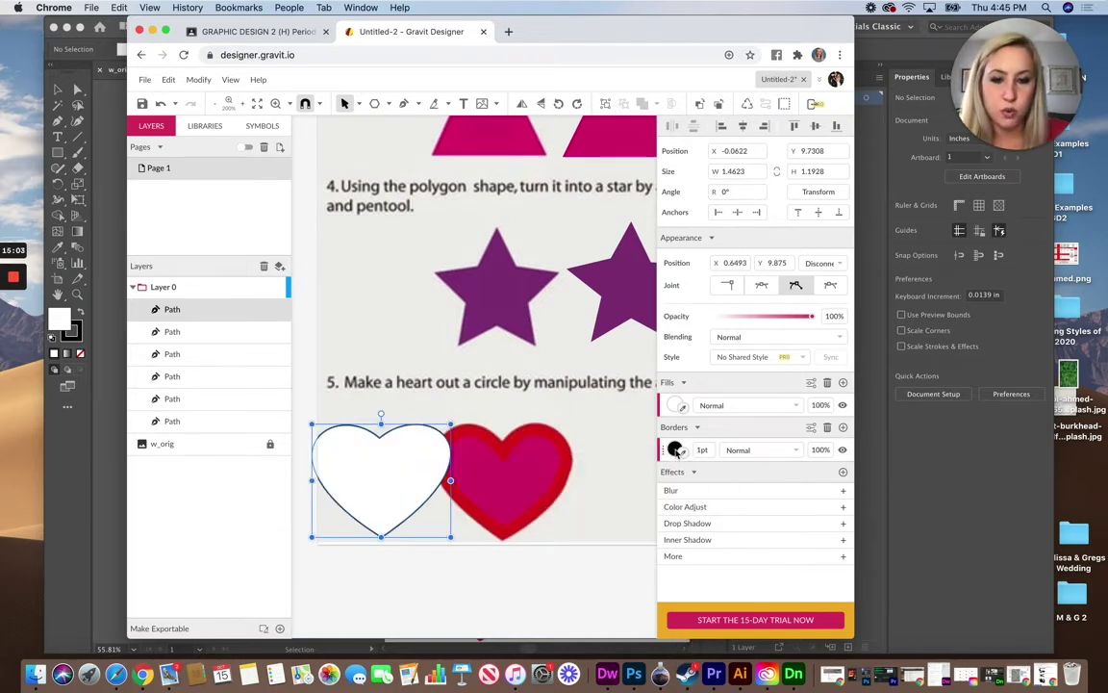
click(683, 406)
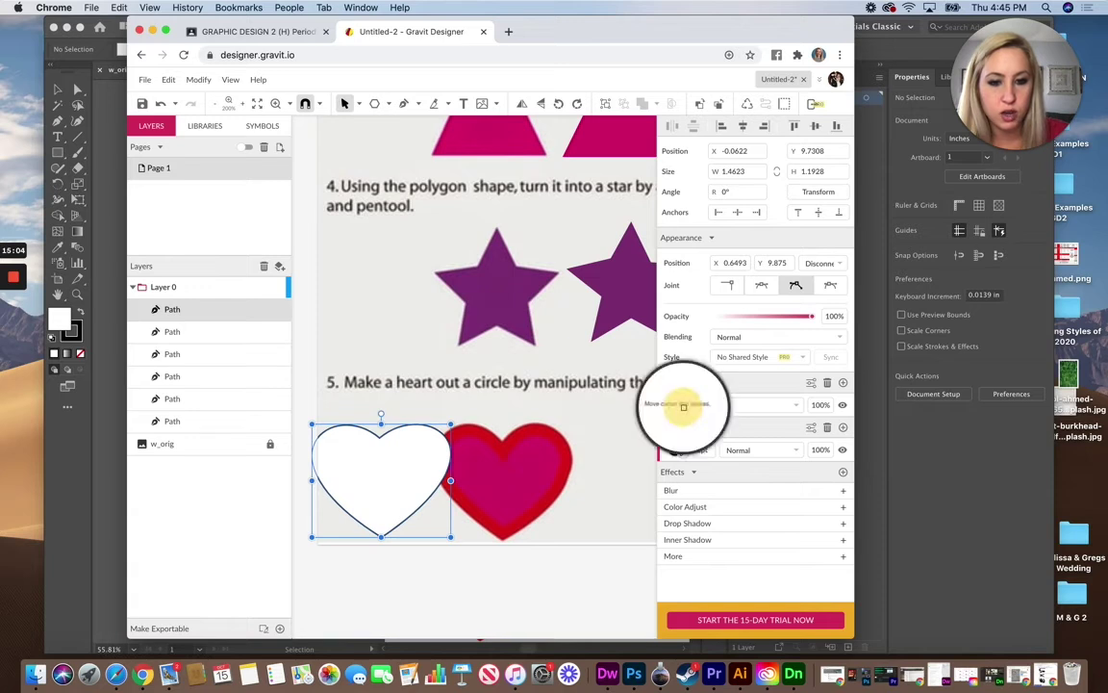
click(511, 484)
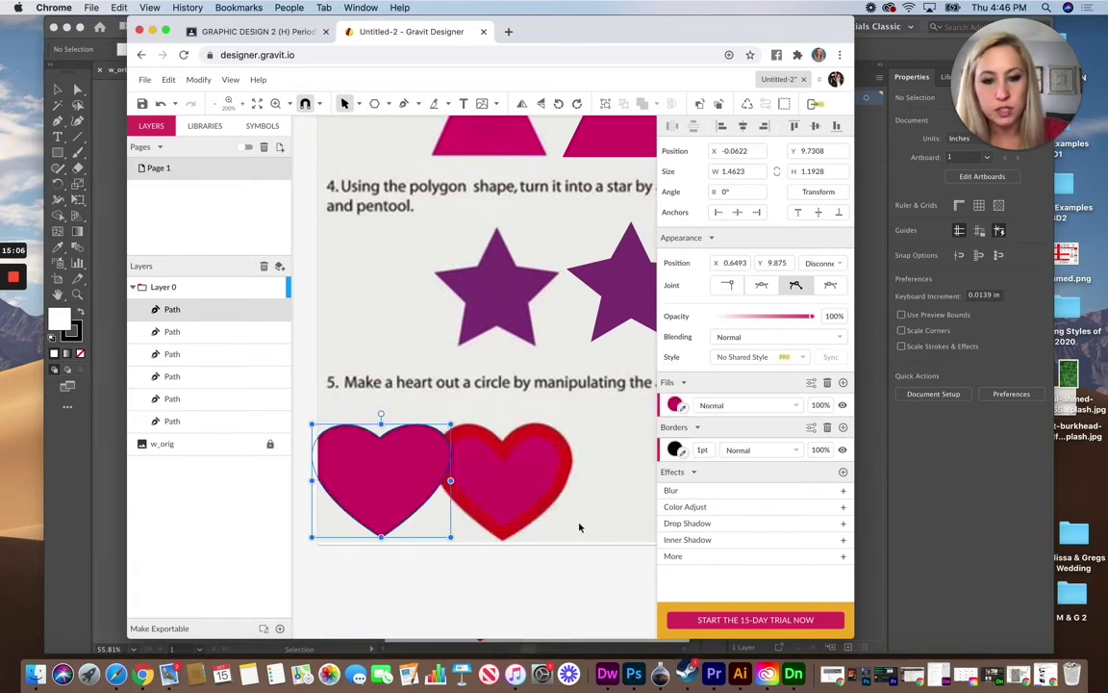
click(682, 452)
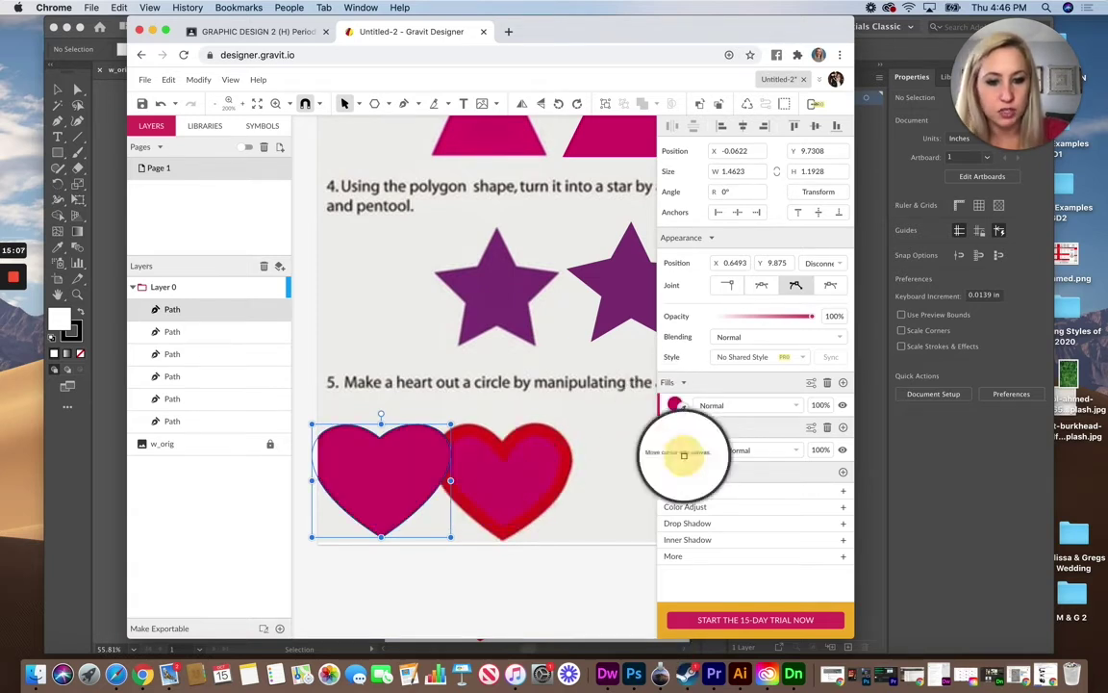
click(533, 428)
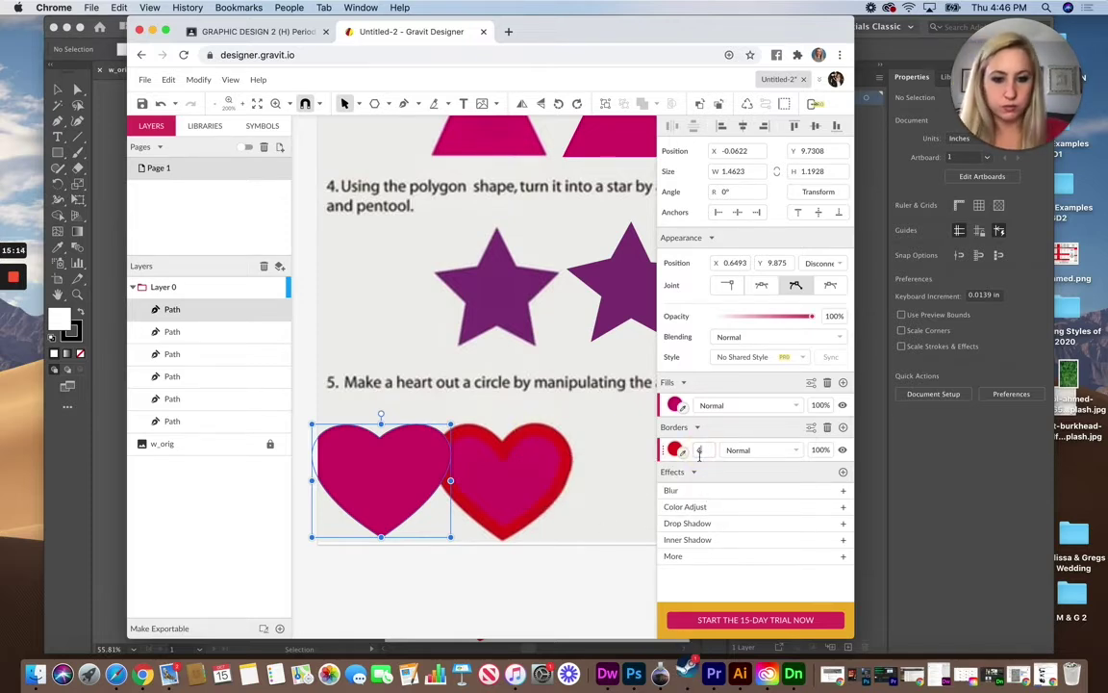
Step: Set the heart's border to 4 pt and move it beside the template heart, at about X 2.98 and Y 9.68 inches
click(709, 473)
click(593, 356)
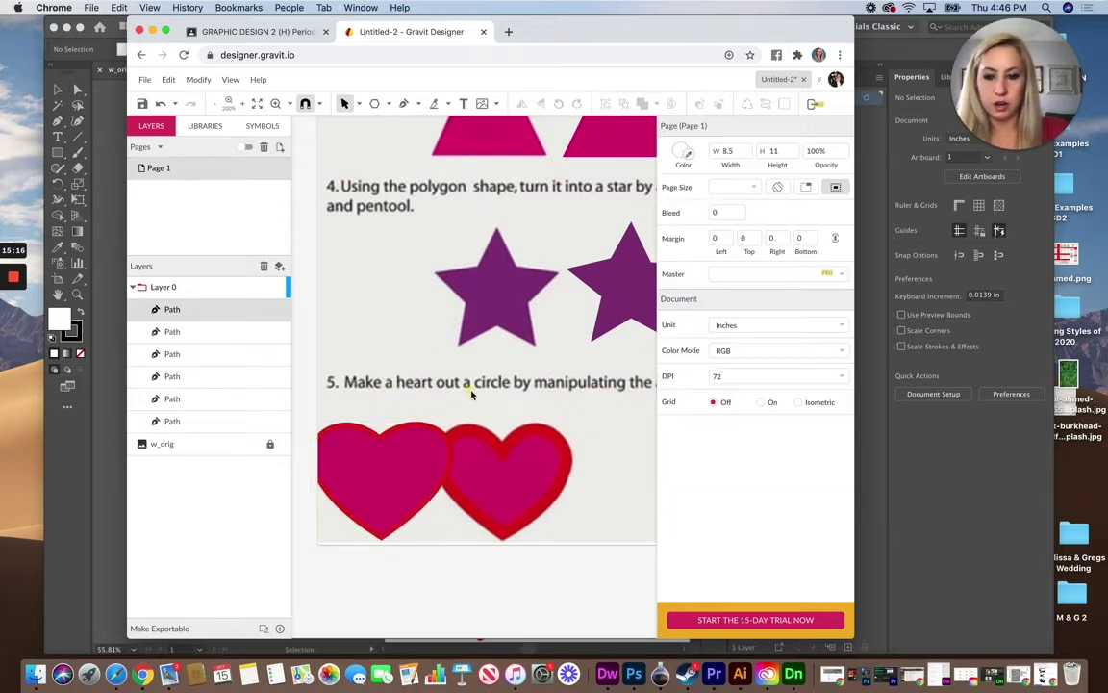
drag(396, 425, 630, 421)
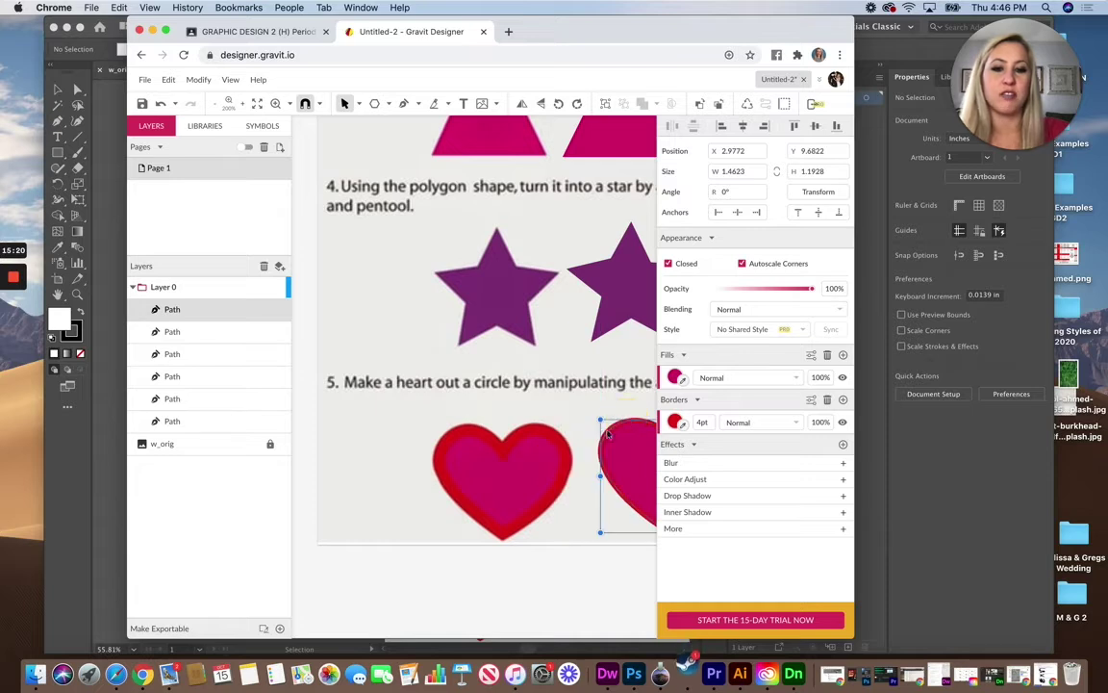
Step: Trace the green template circle with the Pen tool as a closed four-anchor curved path about 1.00 by 0.99 inches
scroll(517, 482, right, 3)
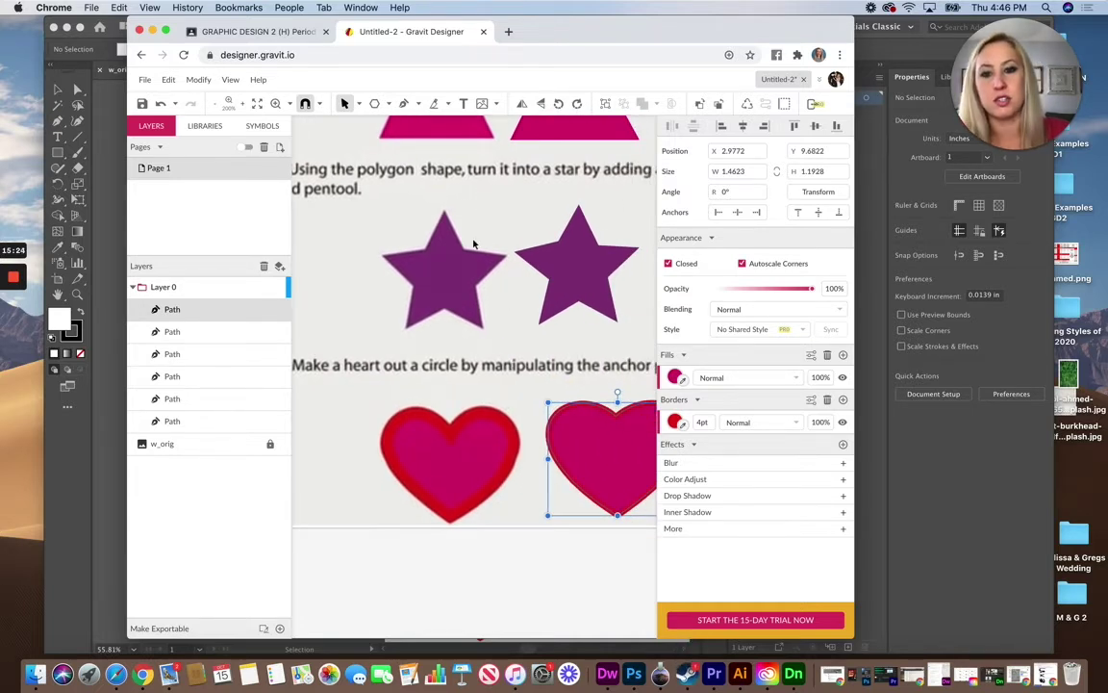
scroll(473, 244, up, 10)
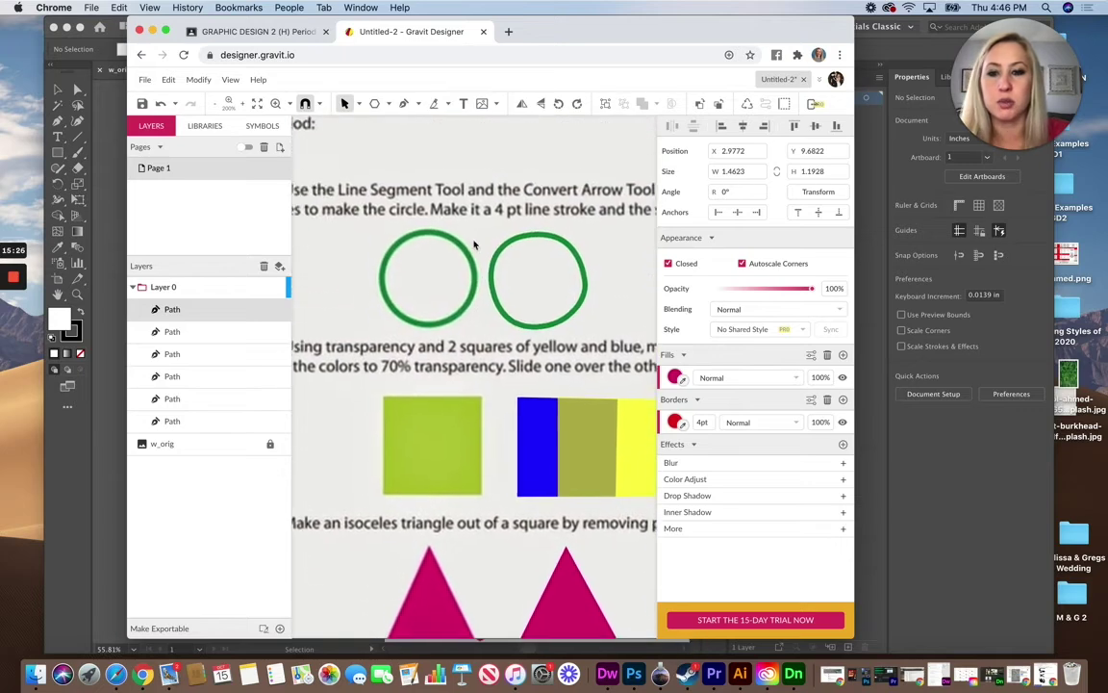
click(559, 242)
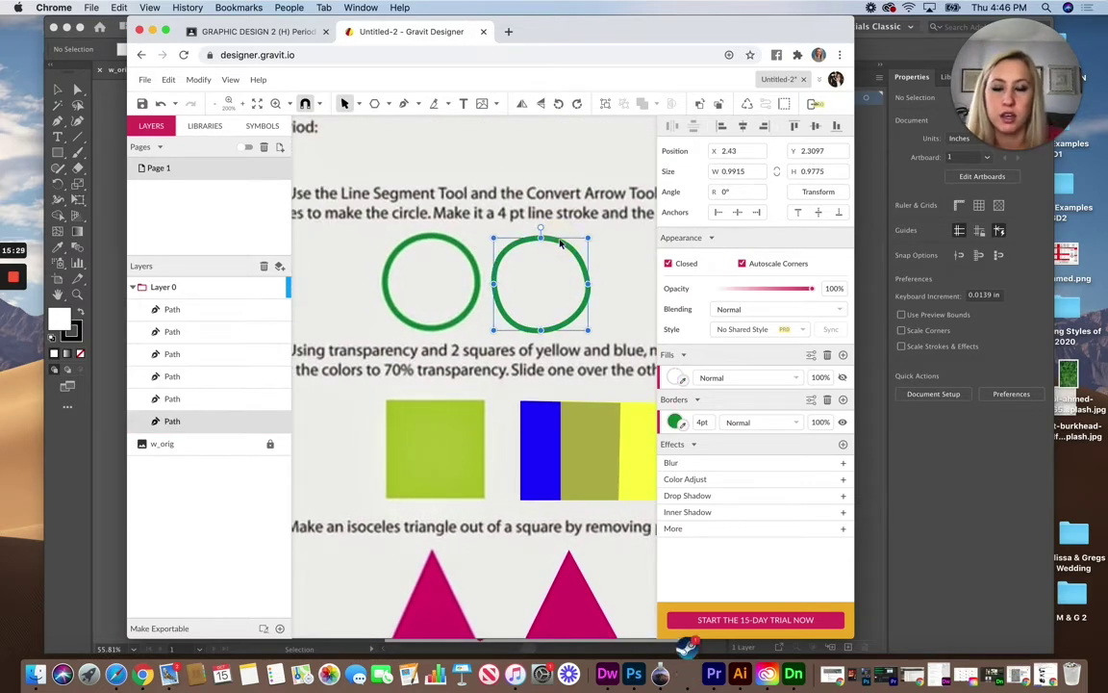
click(471, 134)
click(403, 104)
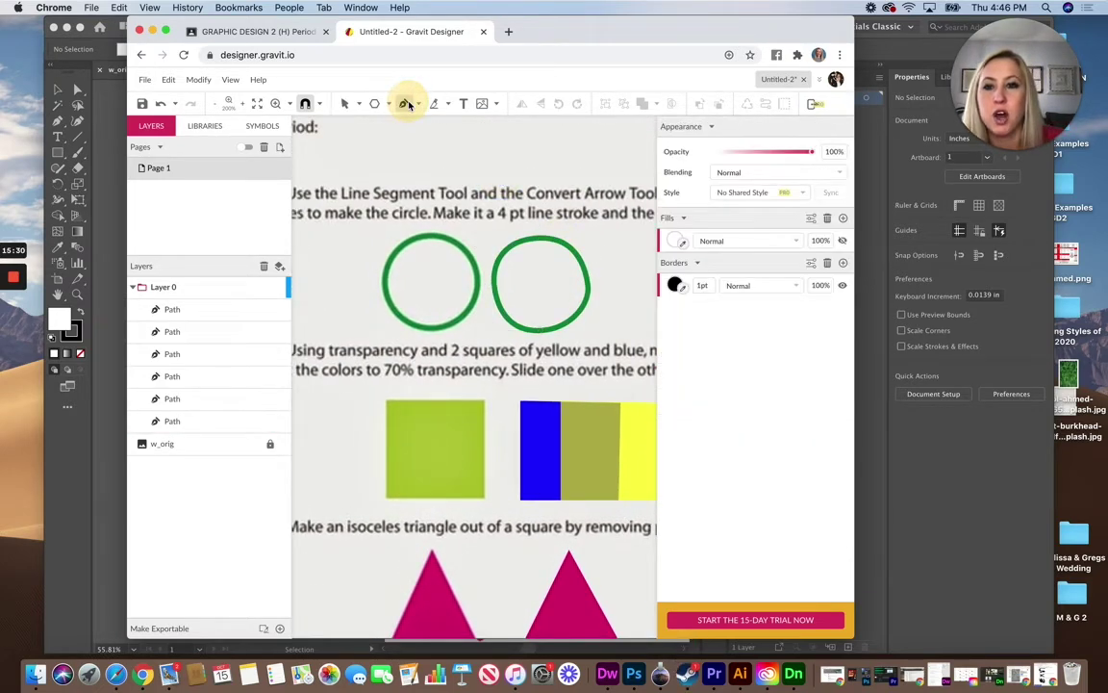
drag(431, 243, 464, 246)
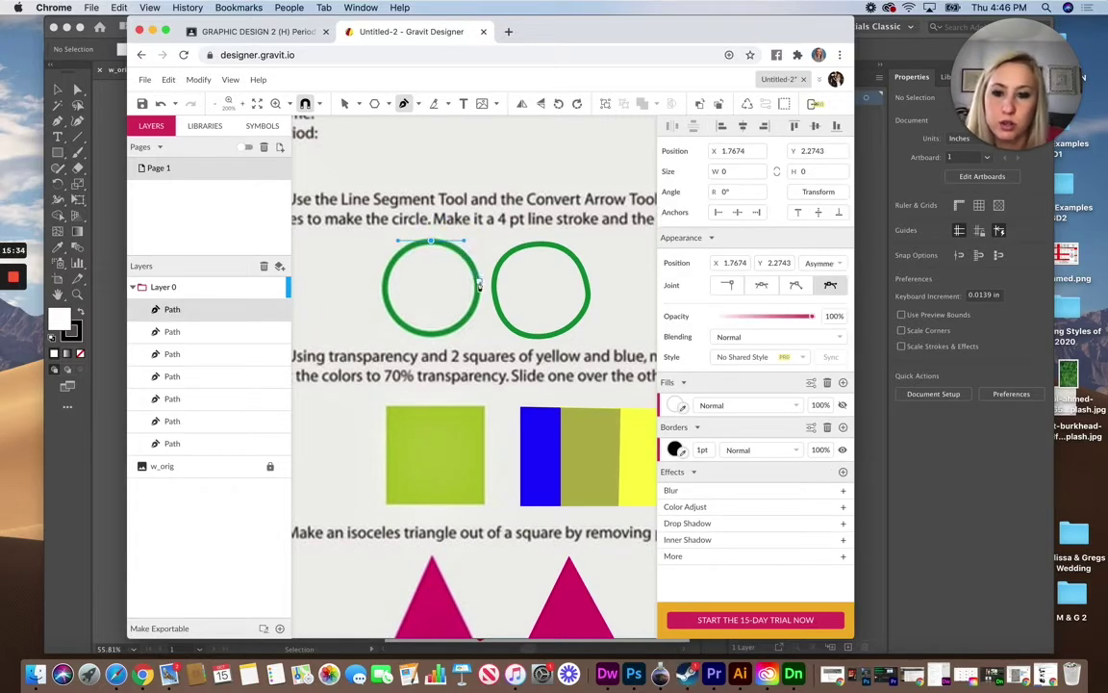
drag(479, 289, 472, 308)
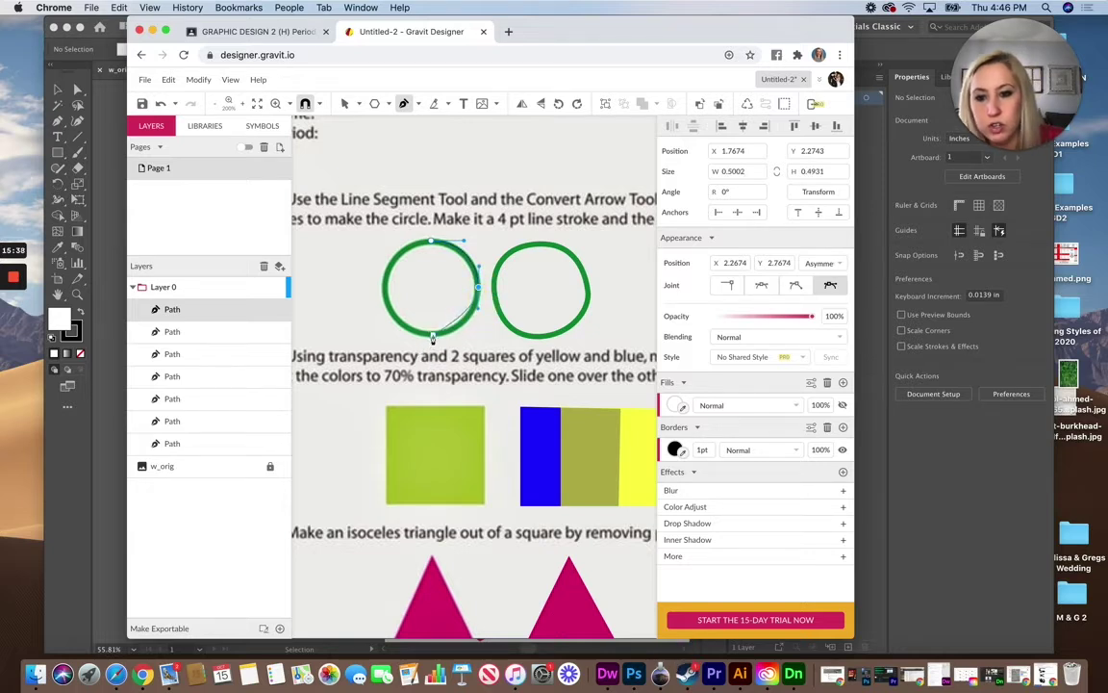
drag(431, 339, 400, 336)
drag(384, 286, 382, 262)
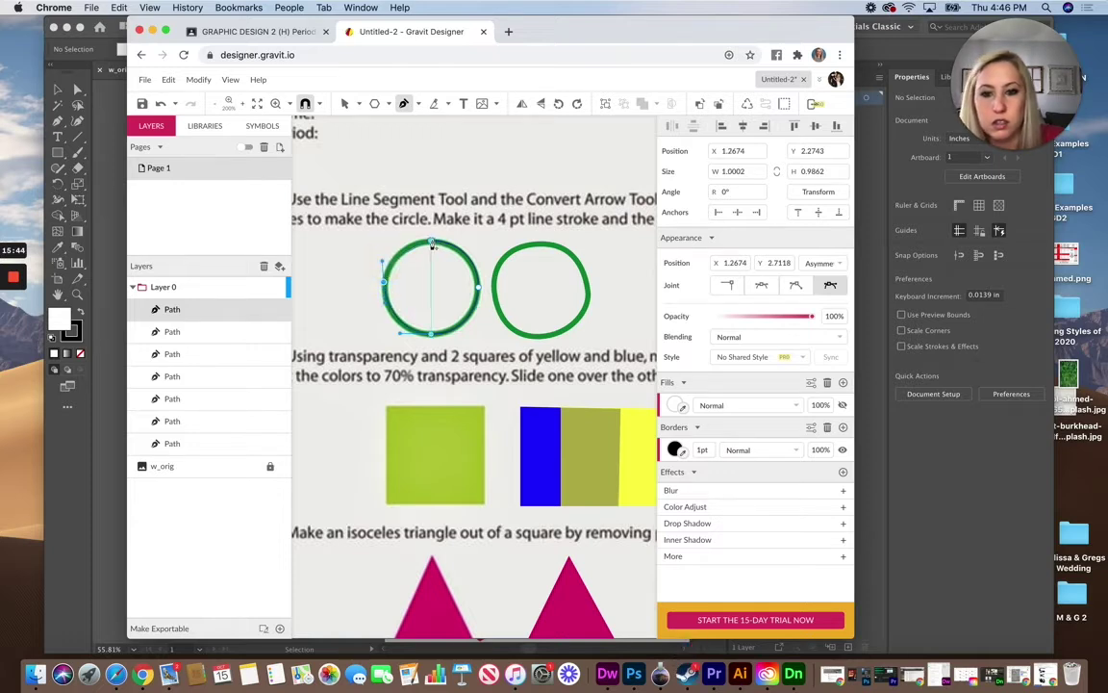
scroll(404, 192, up, 1)
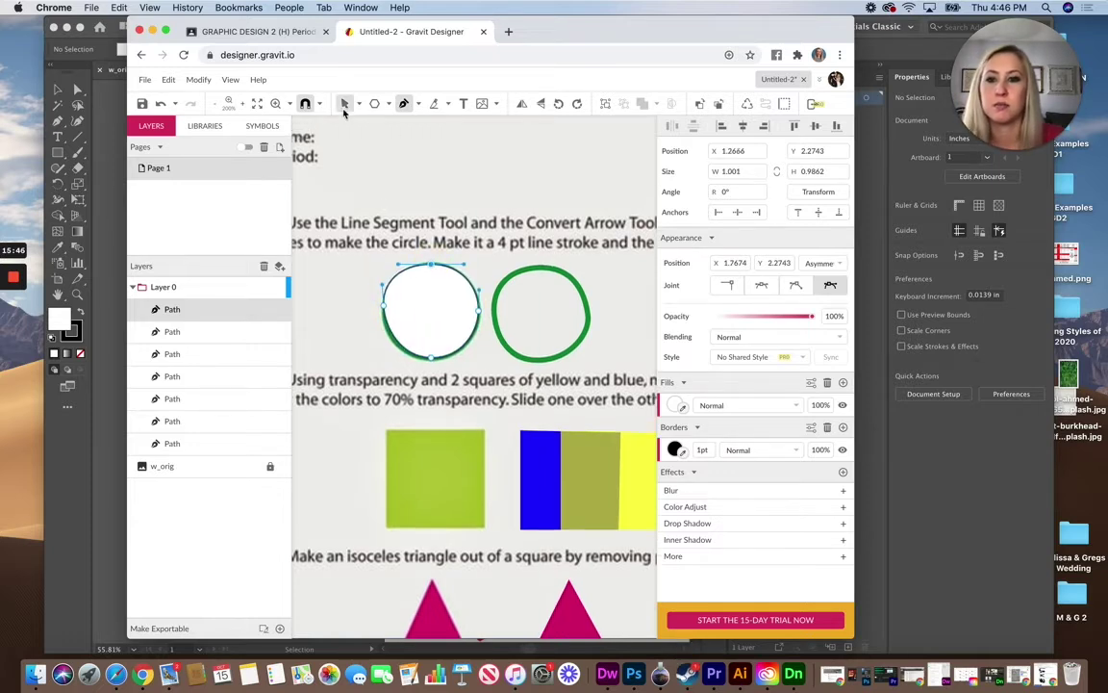
Step: Move the white circle down onto the template heart, at about X 1.43 and Y 9.86 inches
click(344, 103)
drag(455, 332, 462, 525)
scroll(462, 524, down, 5)
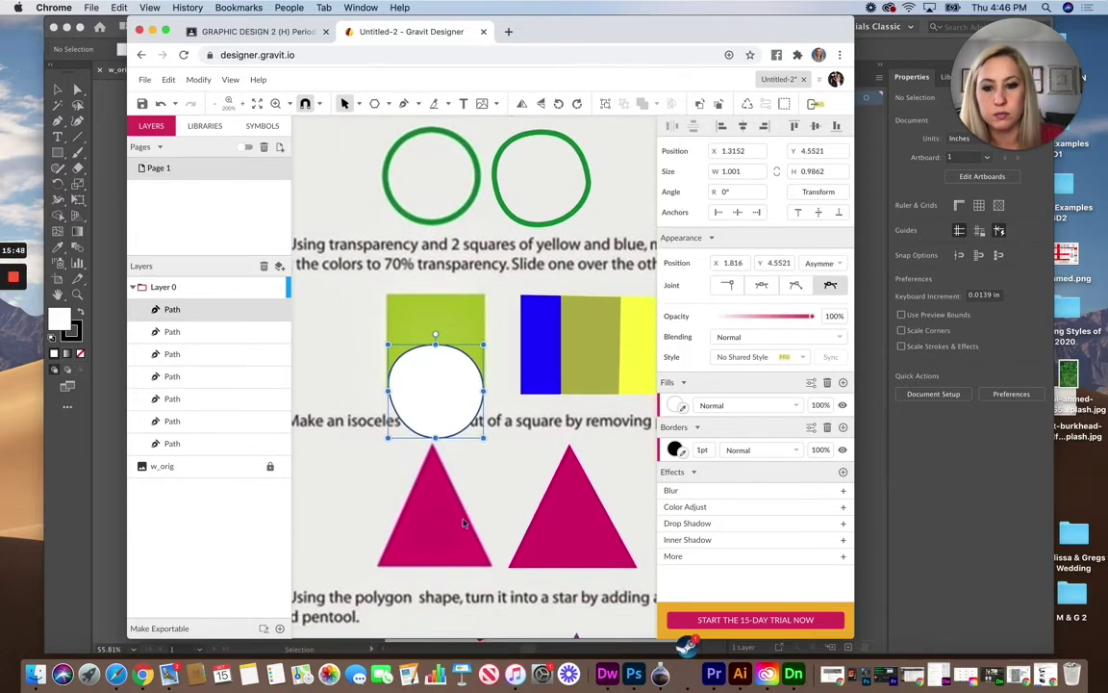
drag(388, 273, 430, 564)
scroll(428, 538, down, 6)
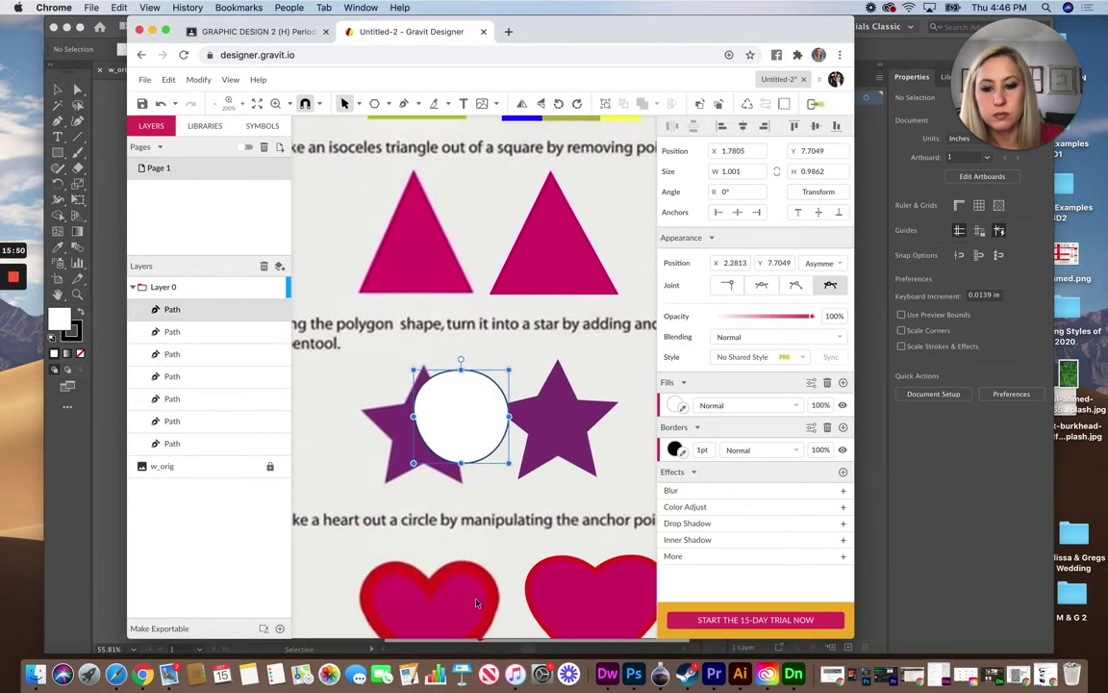
drag(450, 264, 435, 472)
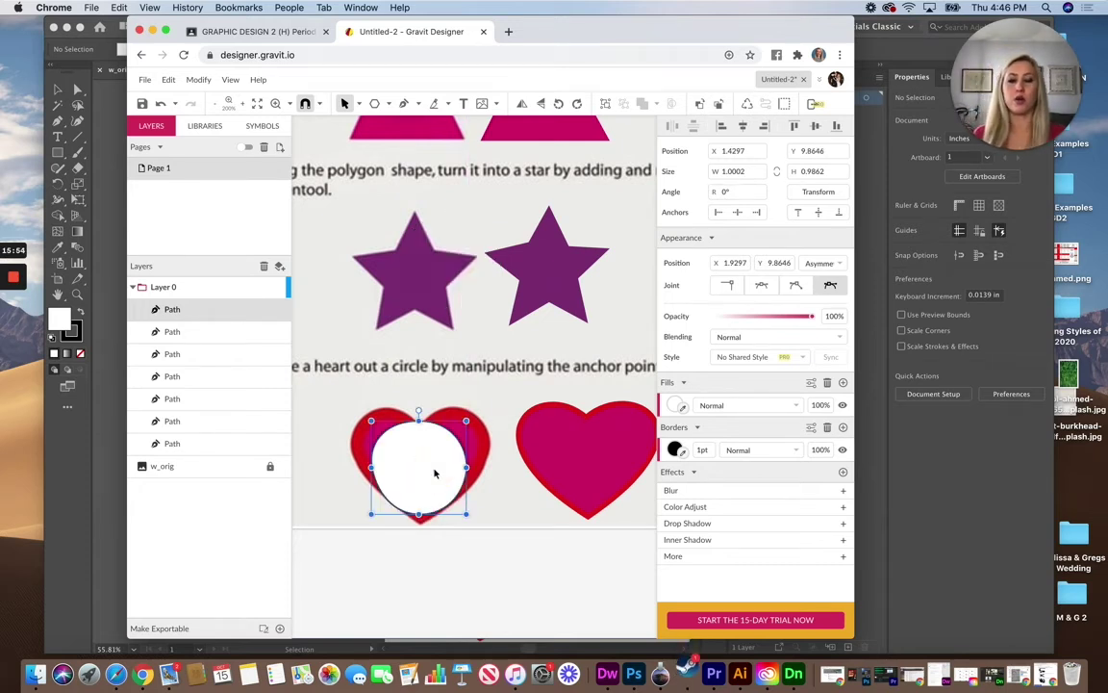
Step: Add an anchor point on each of the white circle's upper arcs, one either side of its top anchor, with the Pen tool
click(403, 104)
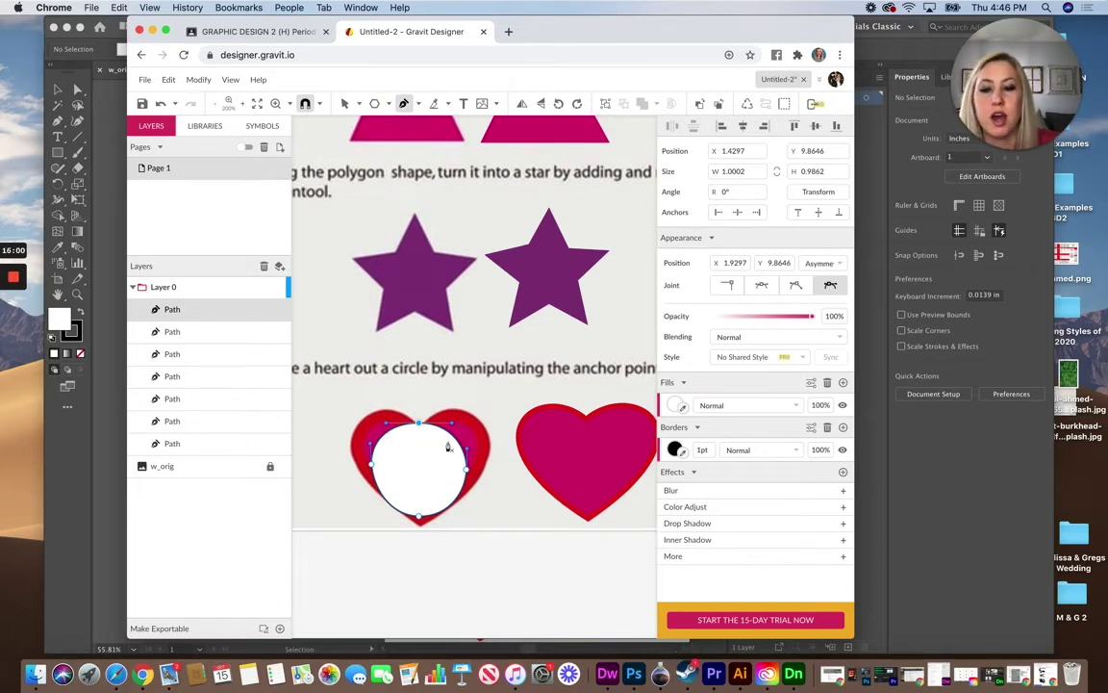
click(386, 433)
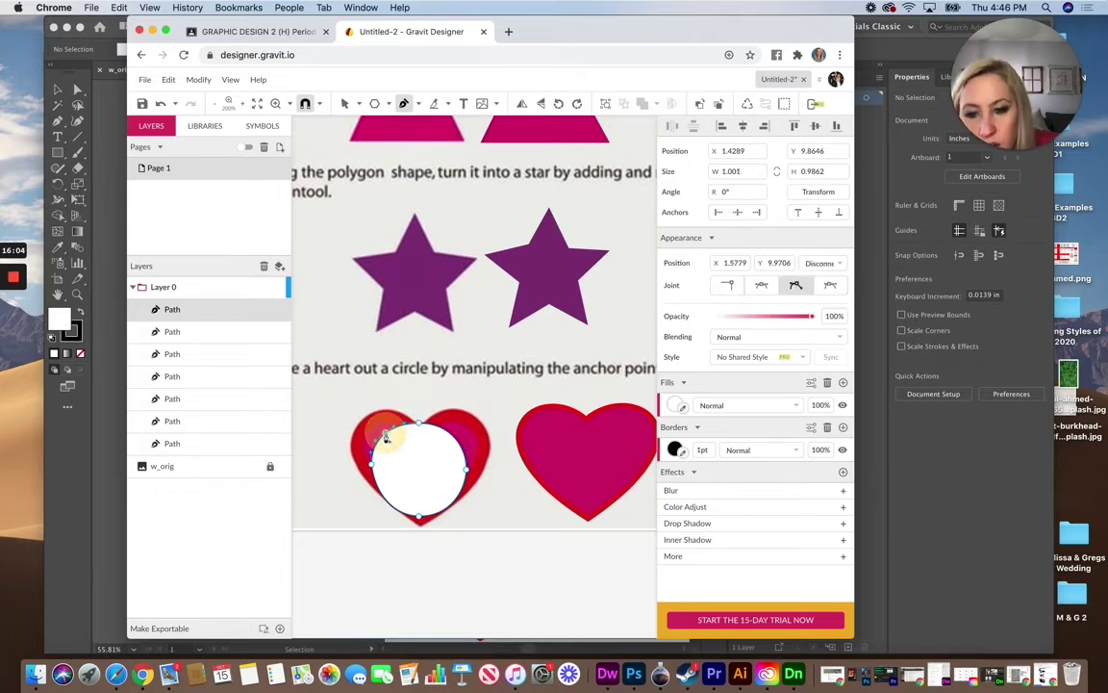
click(458, 440)
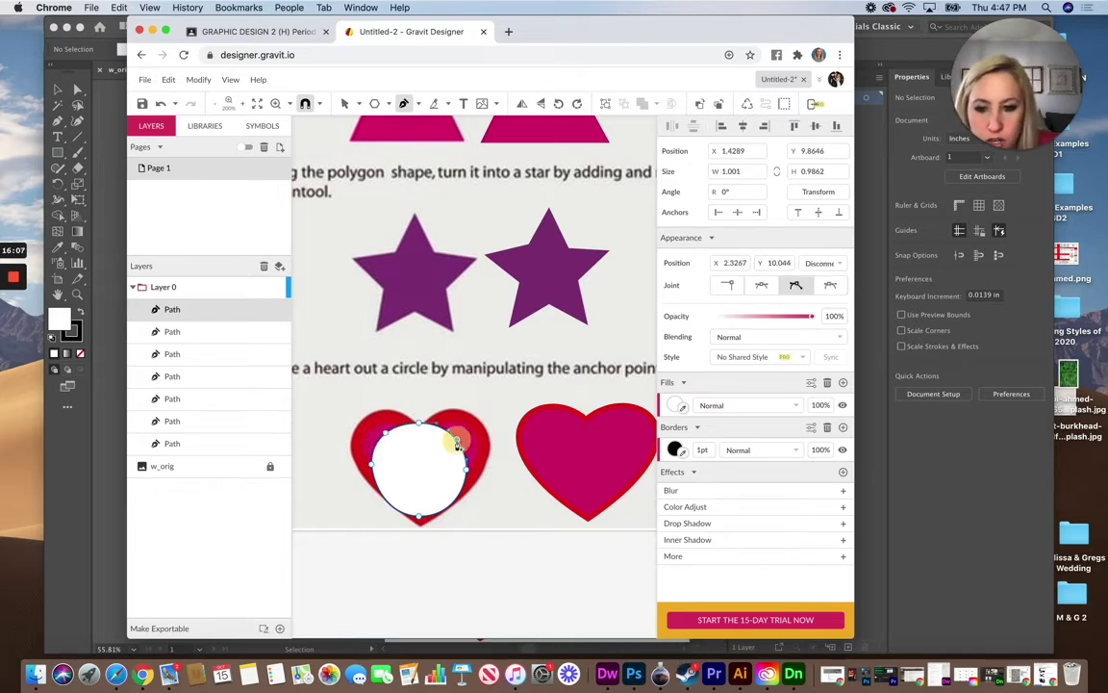
Step: Convert the white circle's top anchor into a disconnected joint with the Pen tool
scroll(410, 219, up, 2)
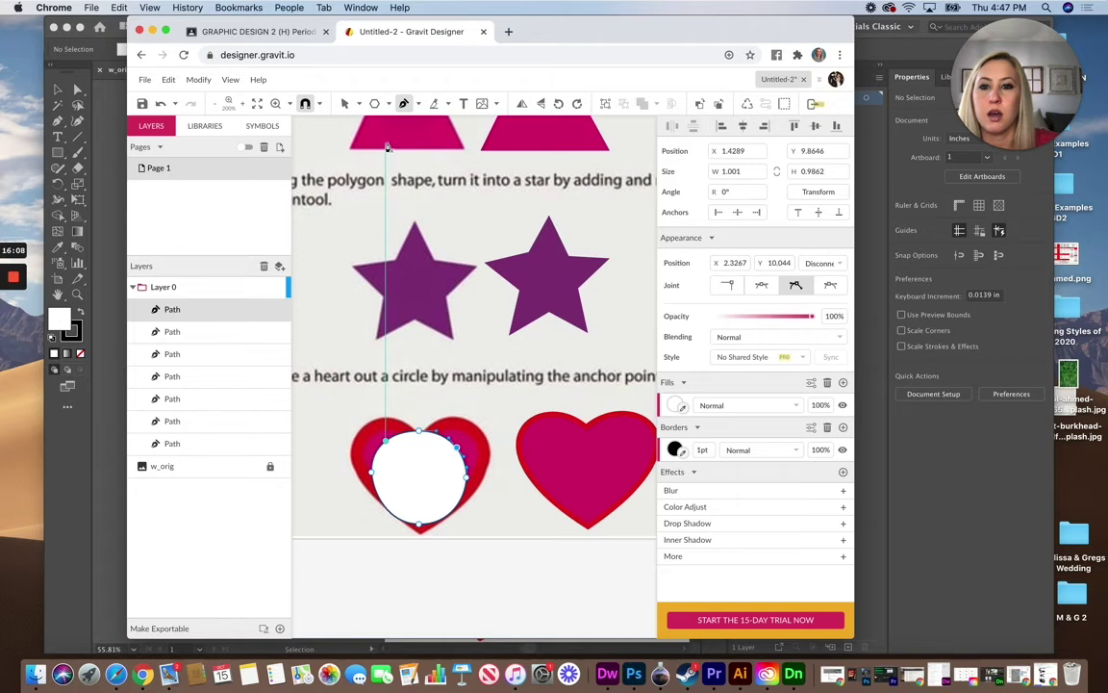
click(419, 443)
click(421, 451)
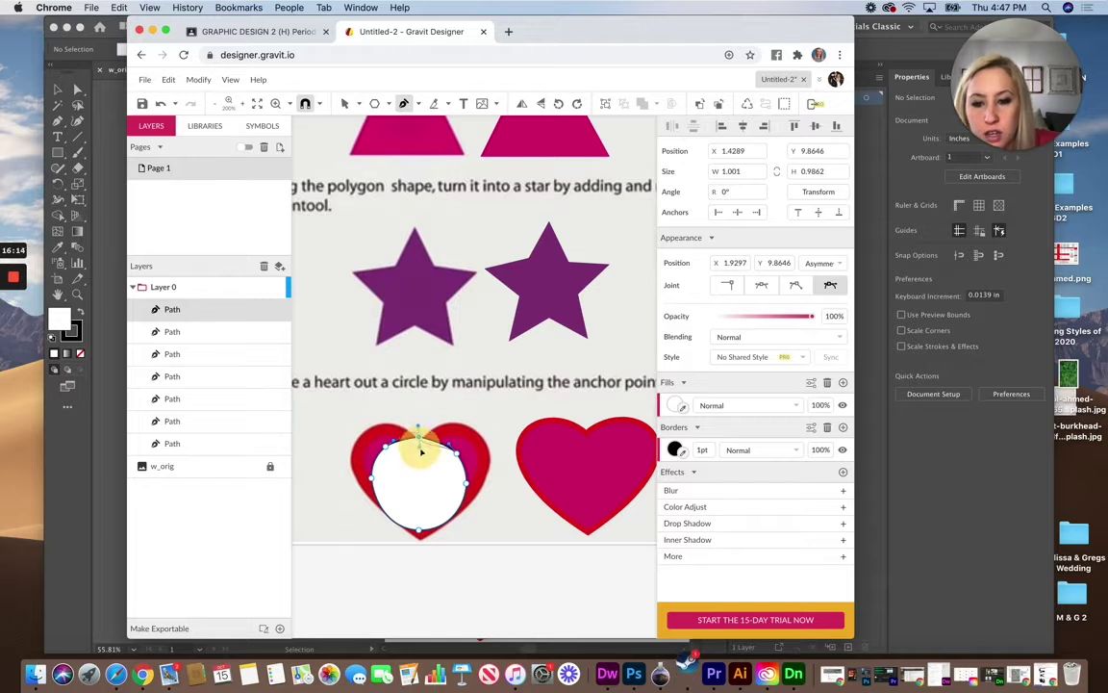
drag(421, 450, 422, 442)
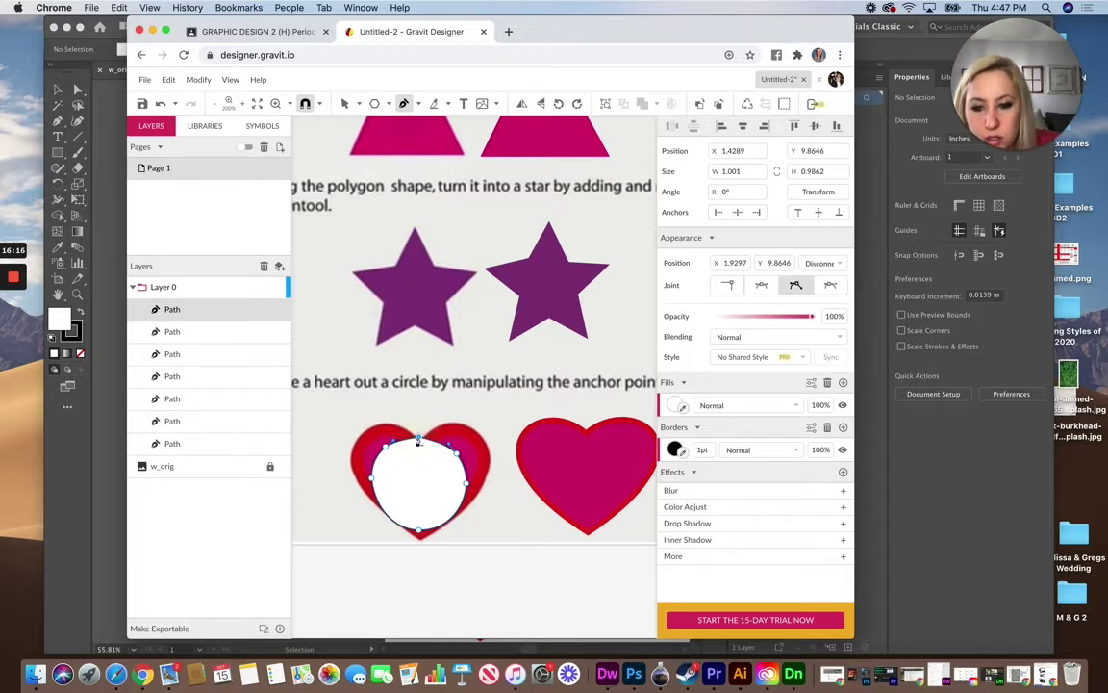
scroll(414, 289, up, 2)
Step: Reshape the circle toward the template heart with the Subselect tool: lower the top anchor, spread the two upper anchors and extend the bottom anchor
click(360, 104)
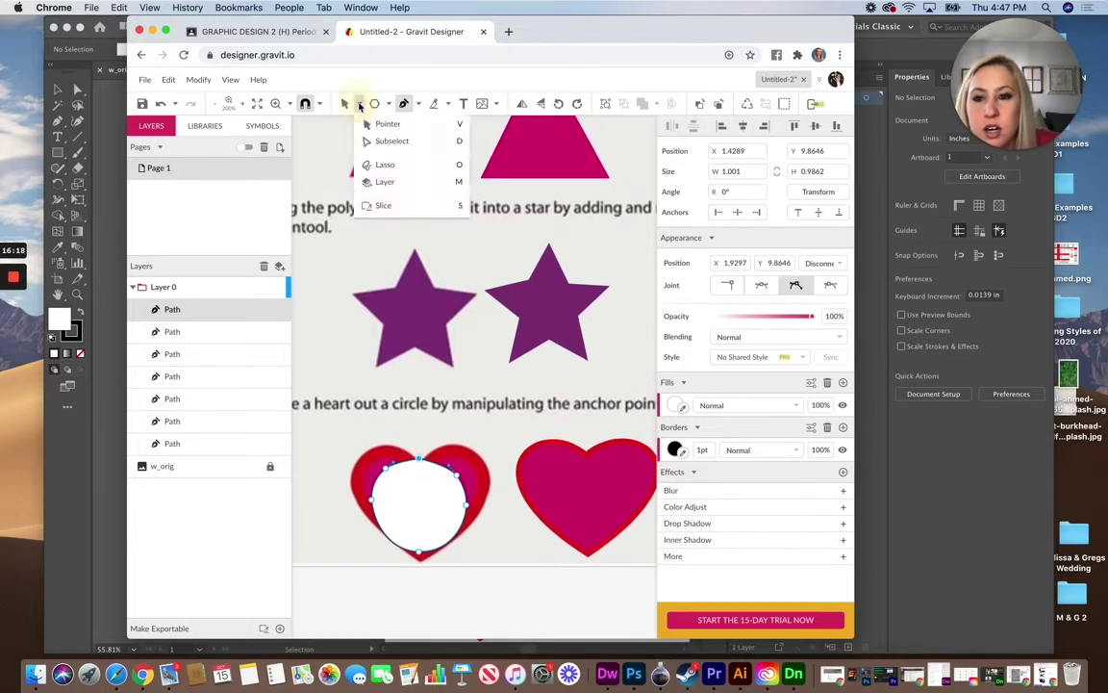
click(366, 141)
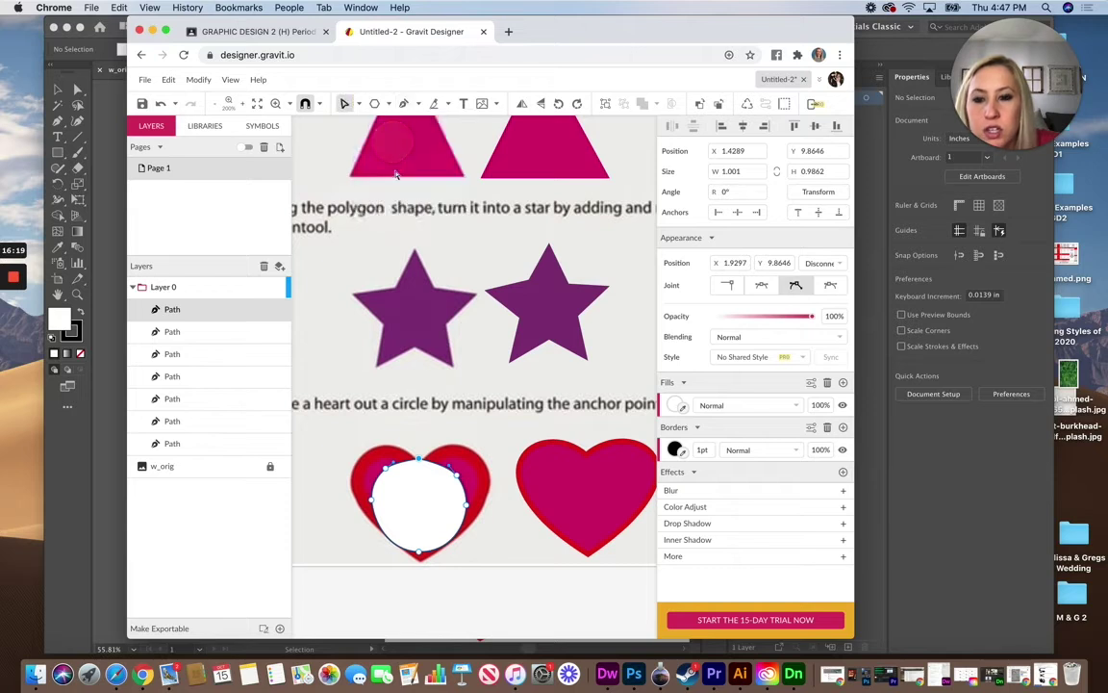
click(420, 466)
drag(420, 463, 424, 500)
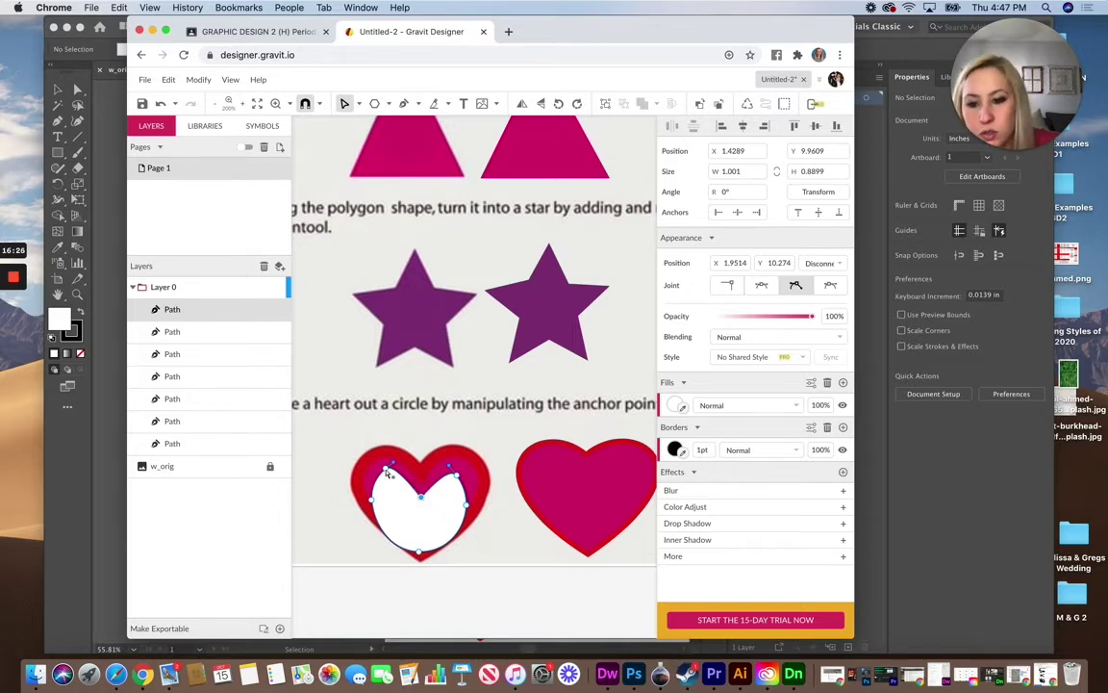
drag(387, 471, 370, 449)
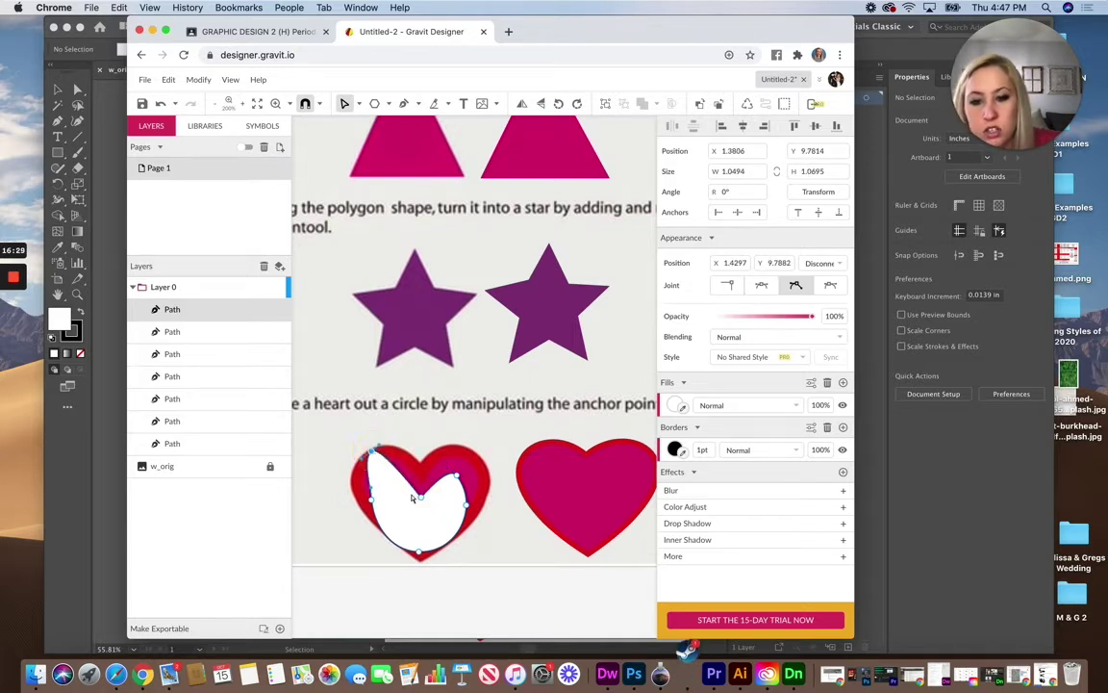
drag(422, 497, 477, 452)
click(420, 555)
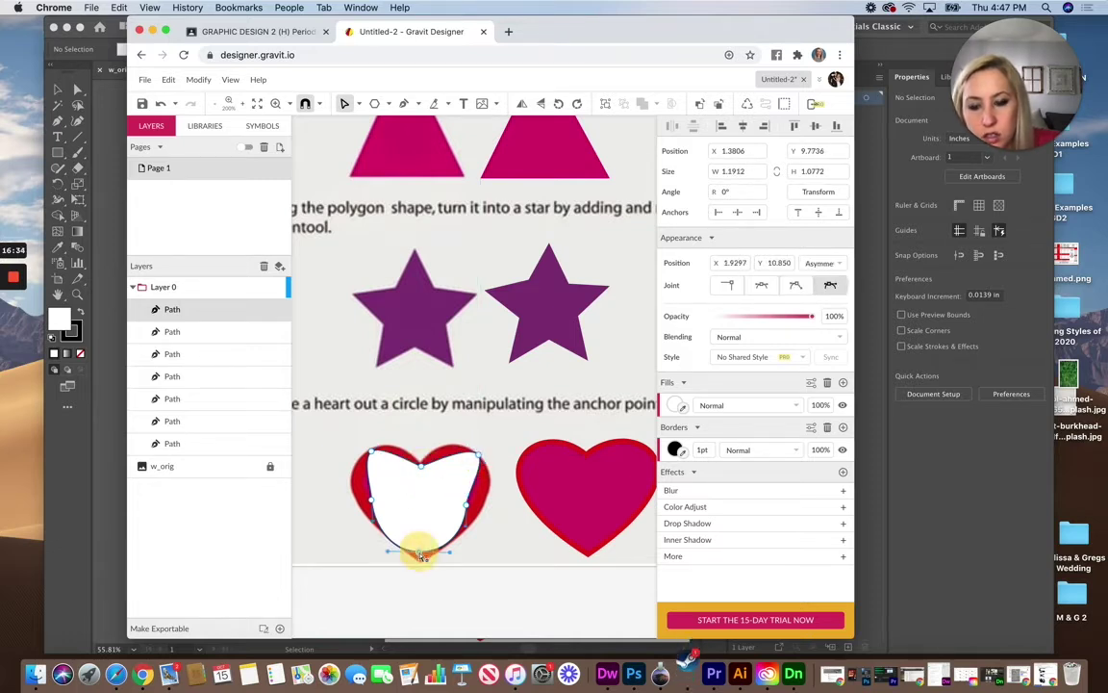
drag(420, 555, 423, 567)
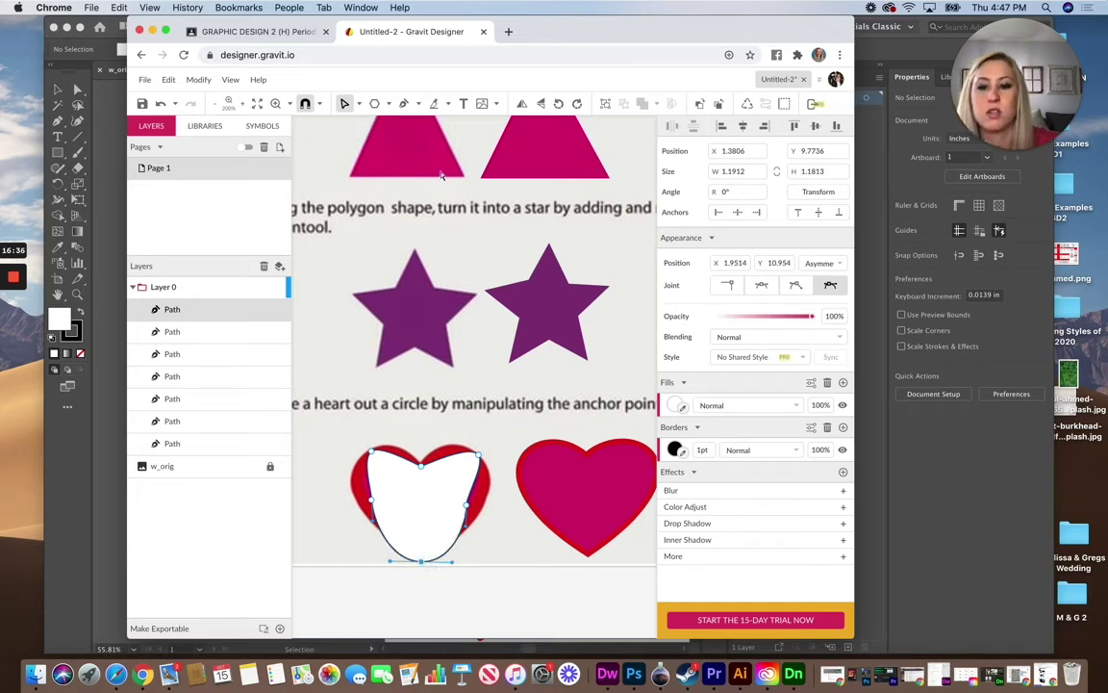
Step: Delete the two side anchor points of the white shape, leaving only its upper and bottom anchors
click(404, 102)
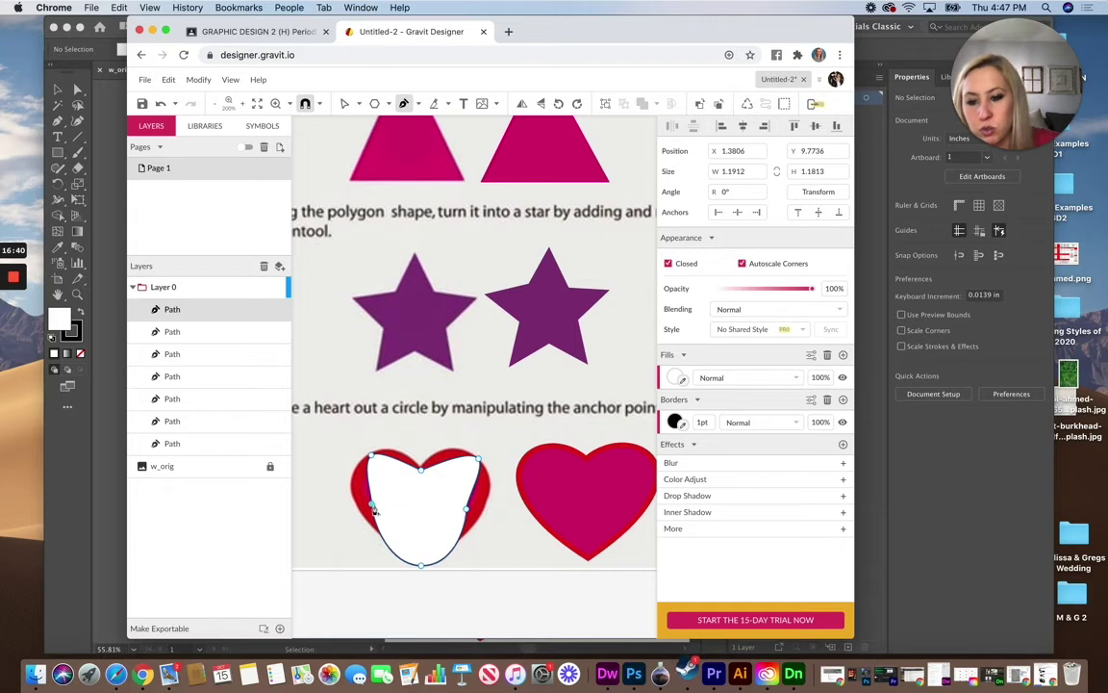
scroll(385, 424, up, 1)
click(419, 104)
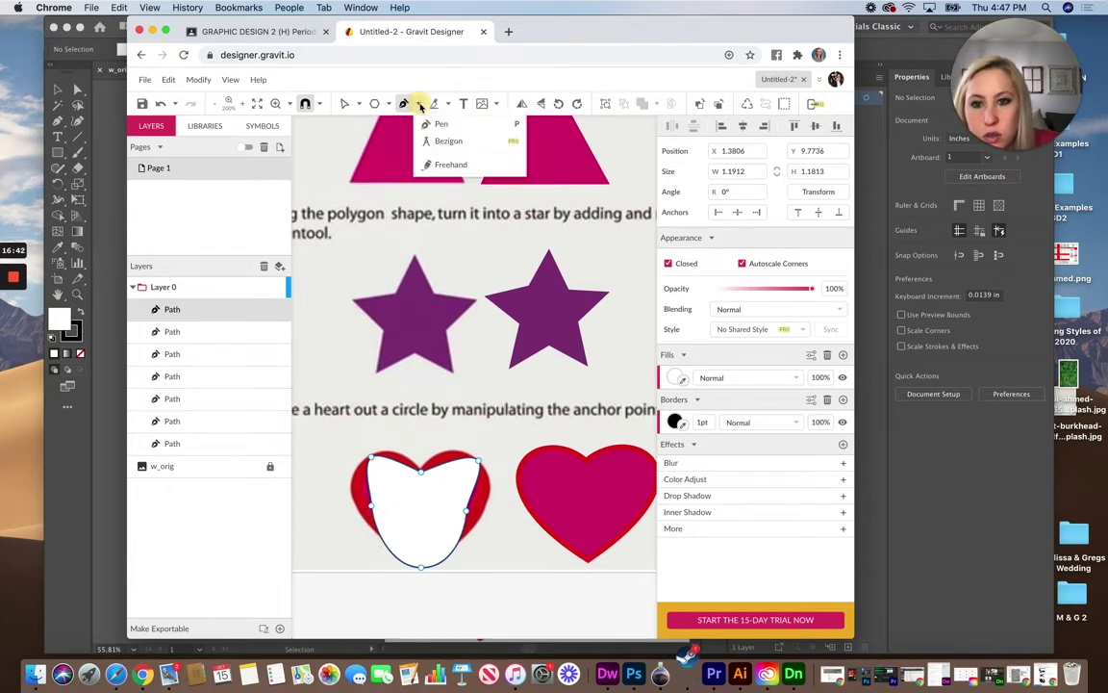
click(440, 123)
scroll(461, 414, up, 1)
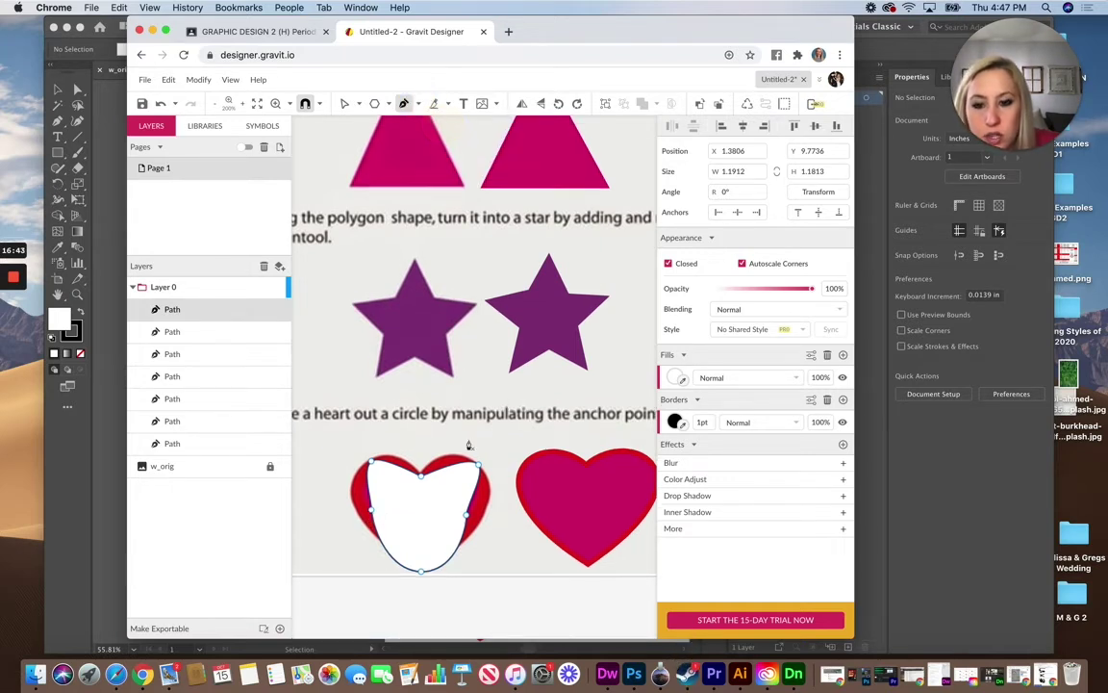
click(466, 516)
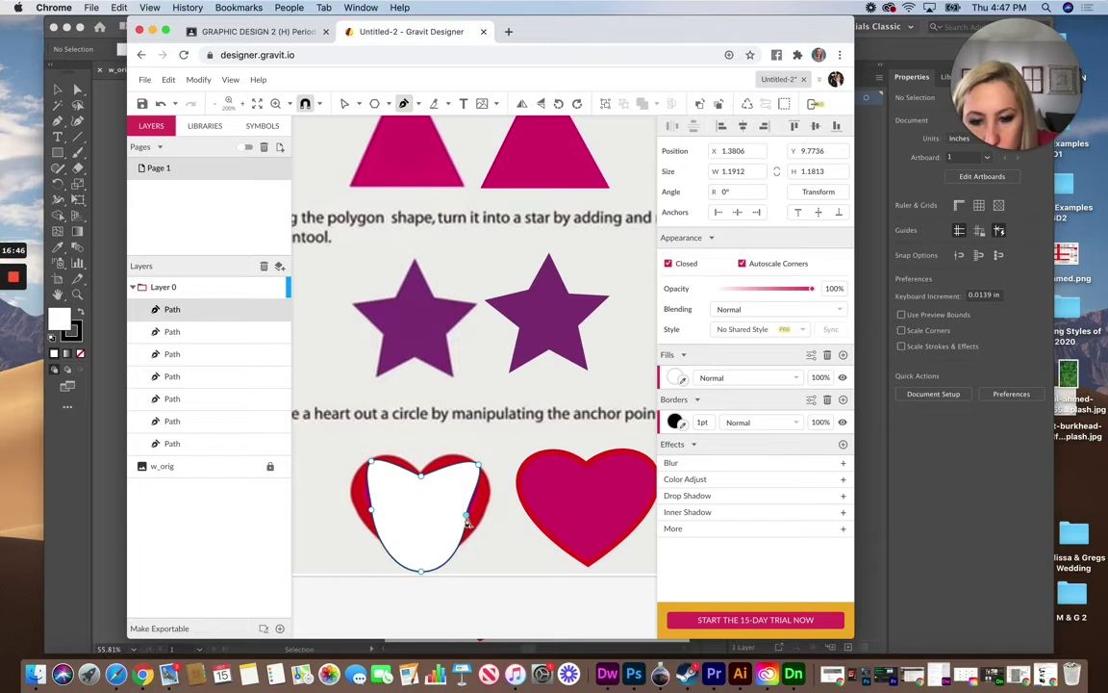
key(v)
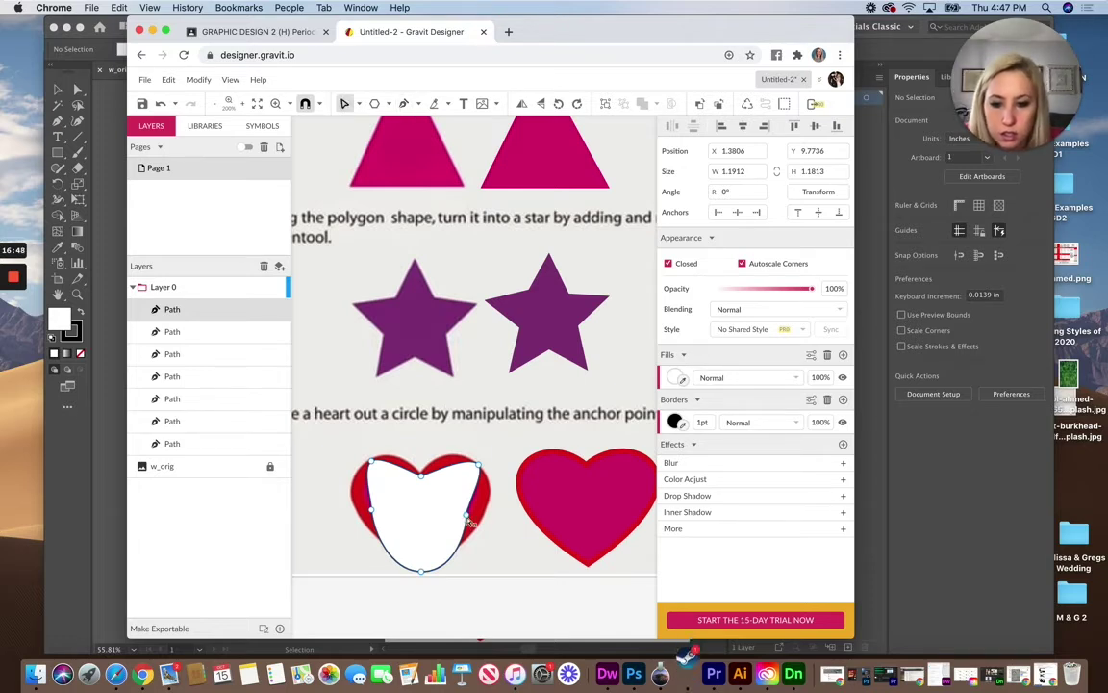
click(467, 518)
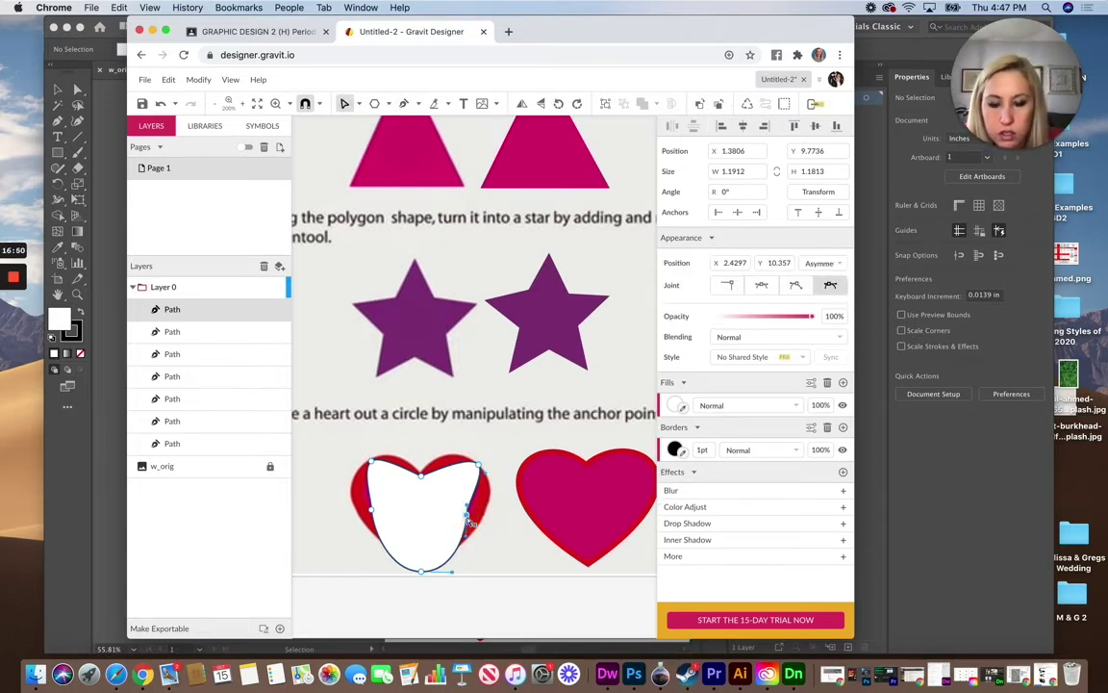
click(469, 522)
click(371, 511)
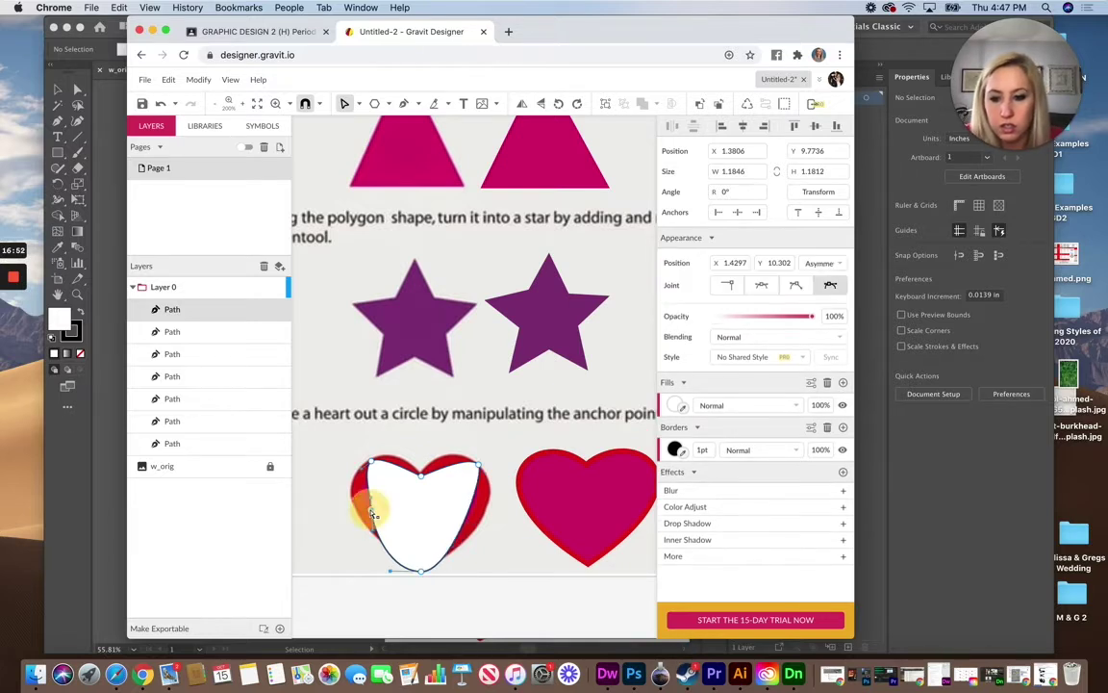
key(Delete)
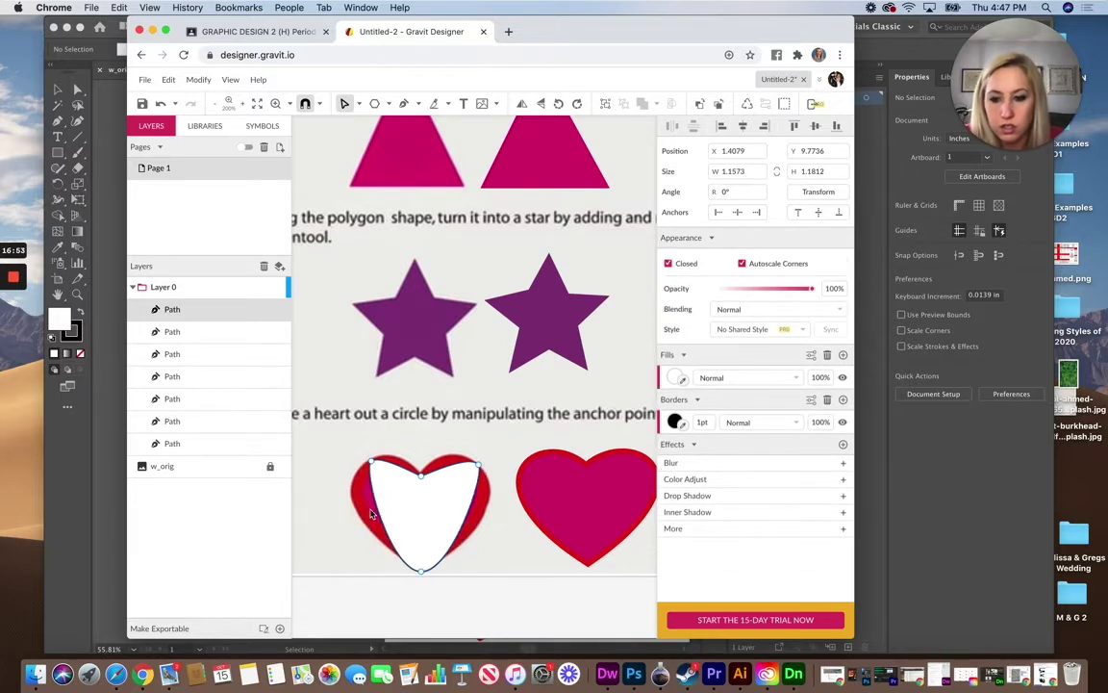
Step: Pull out curve handles from the white shape's two upper anchors with the Pen tool, rounding both lobes to match the template heart
click(403, 103)
drag(479, 470, 512, 498)
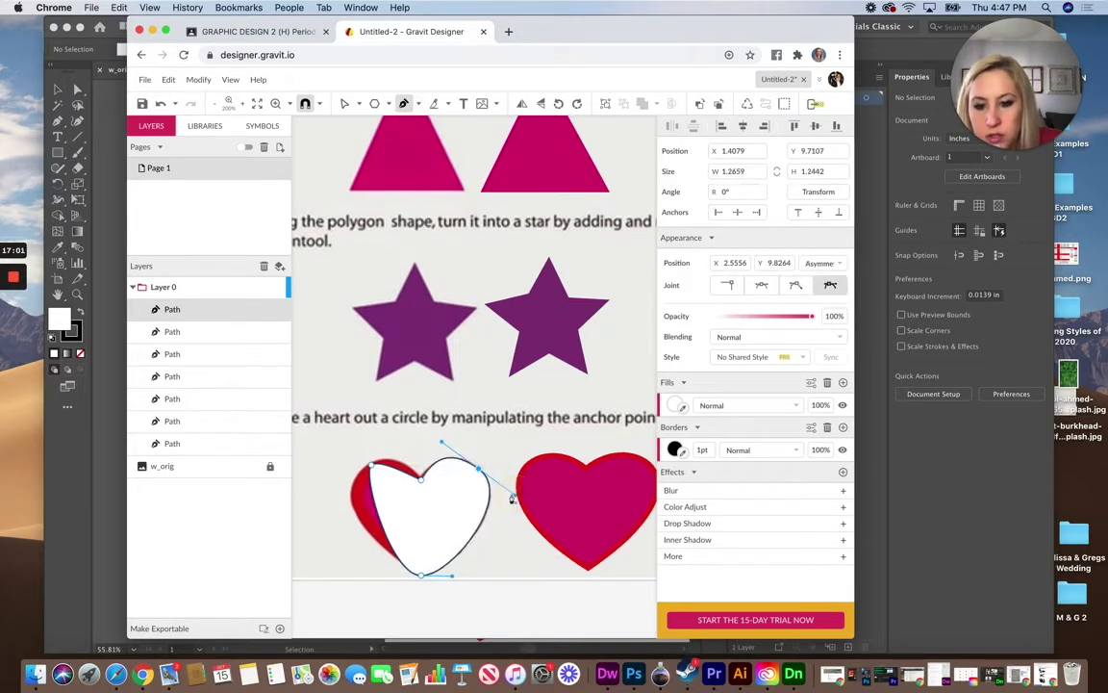
drag(373, 467, 422, 448)
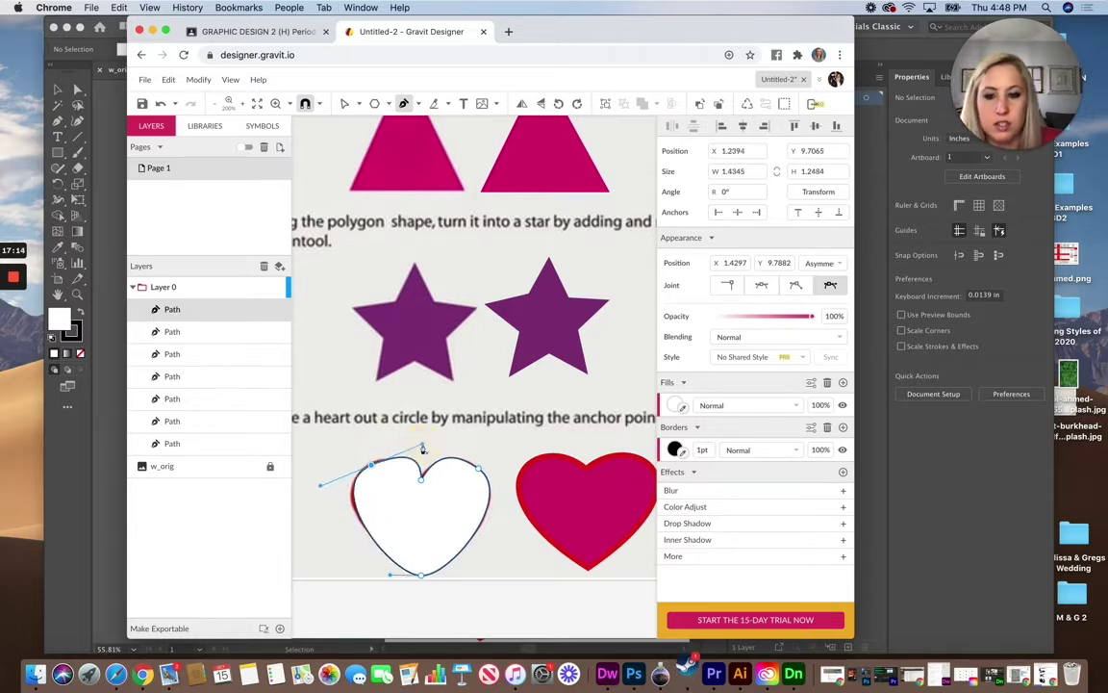
Step: Convert the white heart's bottom anchor into a sharp point with the Pen tool
scroll(529, 384, right, 2)
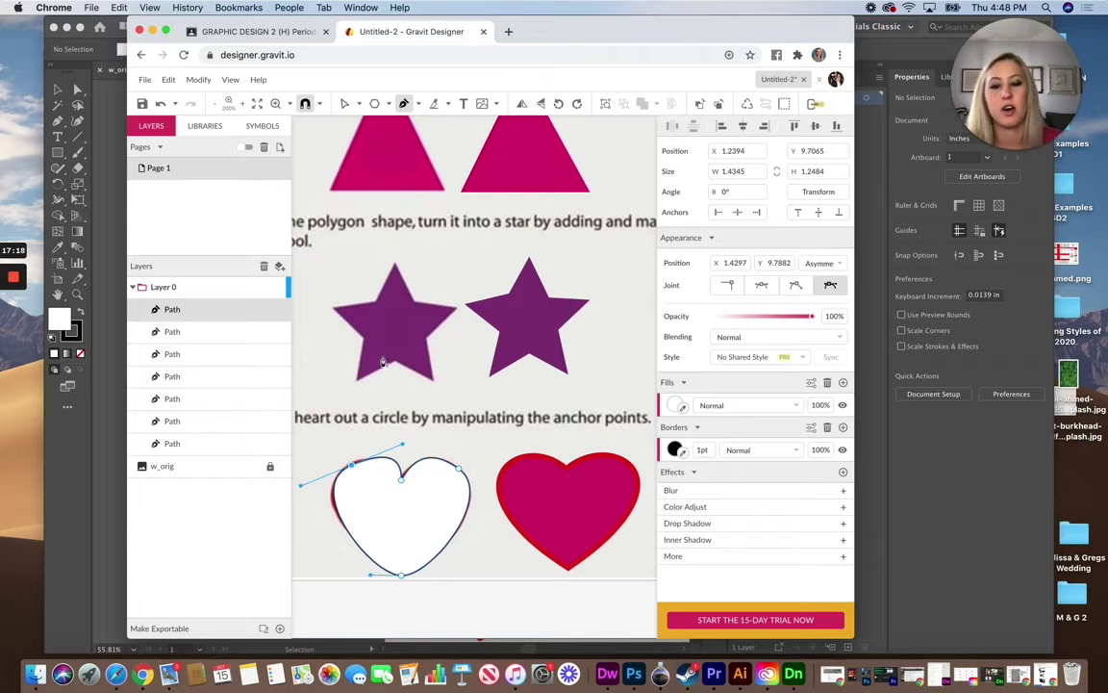
scroll(413, 480, up, 1)
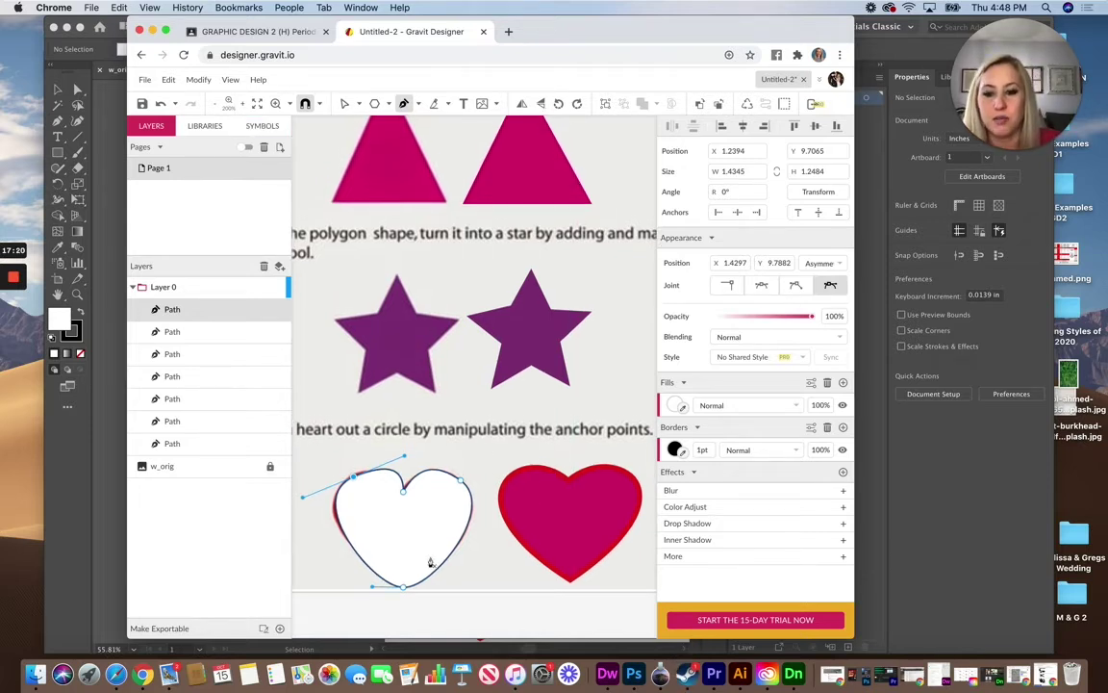
double_click(404, 589)
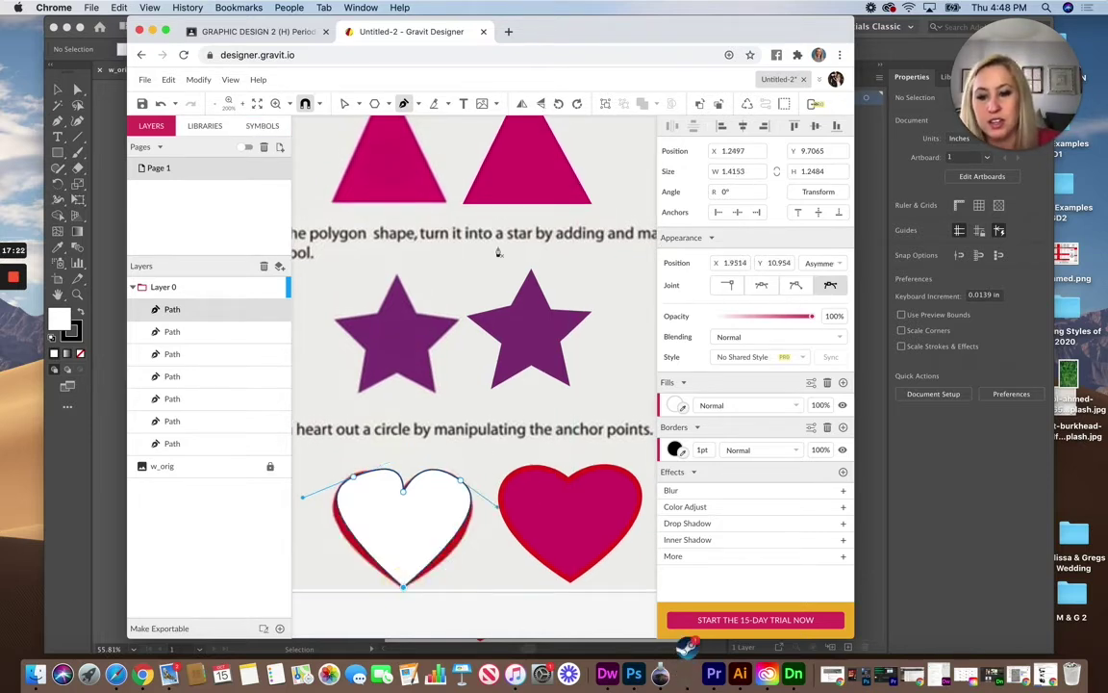
click(343, 103)
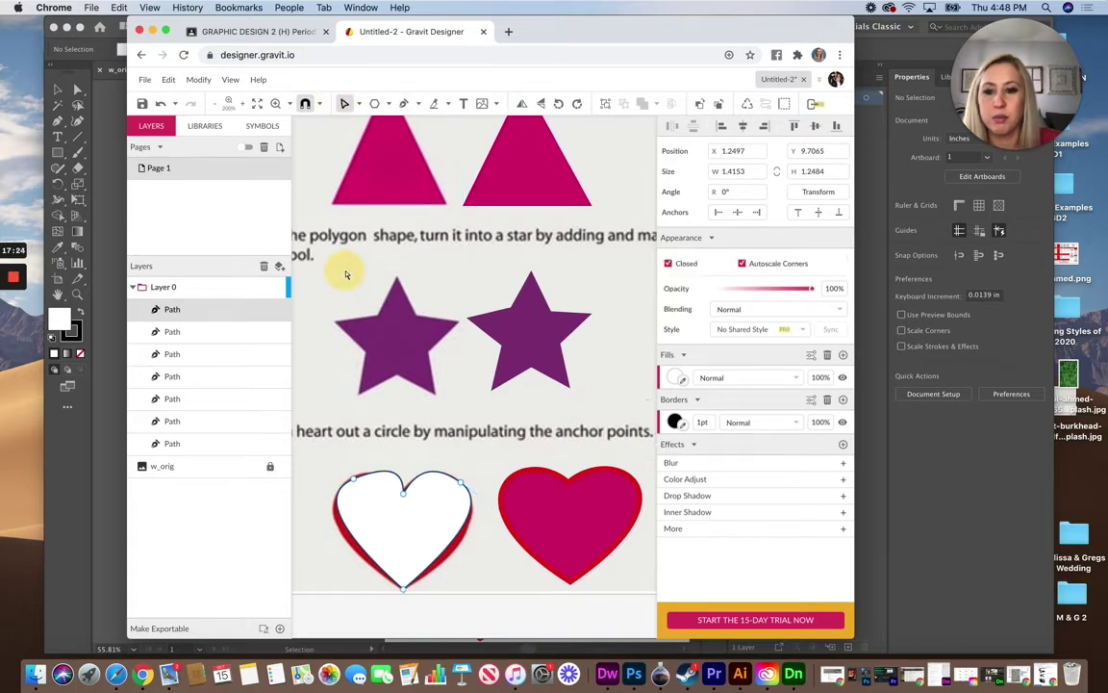
Step: Draw a loose, wavy line with the Freehand tool in the blank area beside the worksheet's shapes
scroll(447, 353, down, 5)
drag(423, 457, 373, 457)
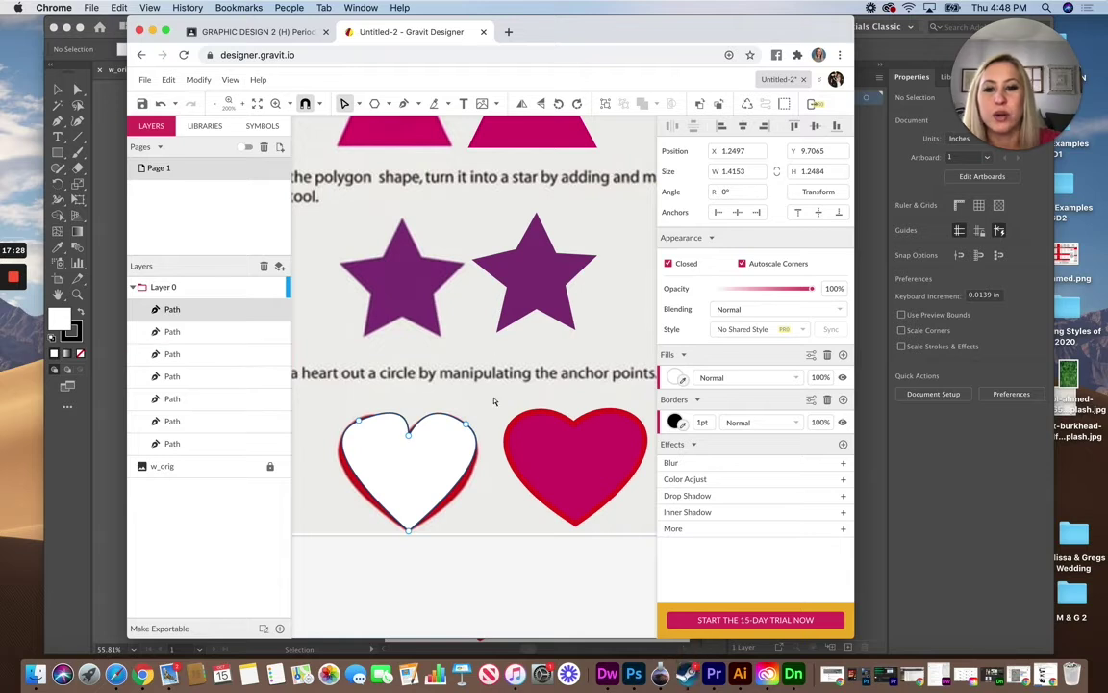
scroll(493, 394, up, 2)
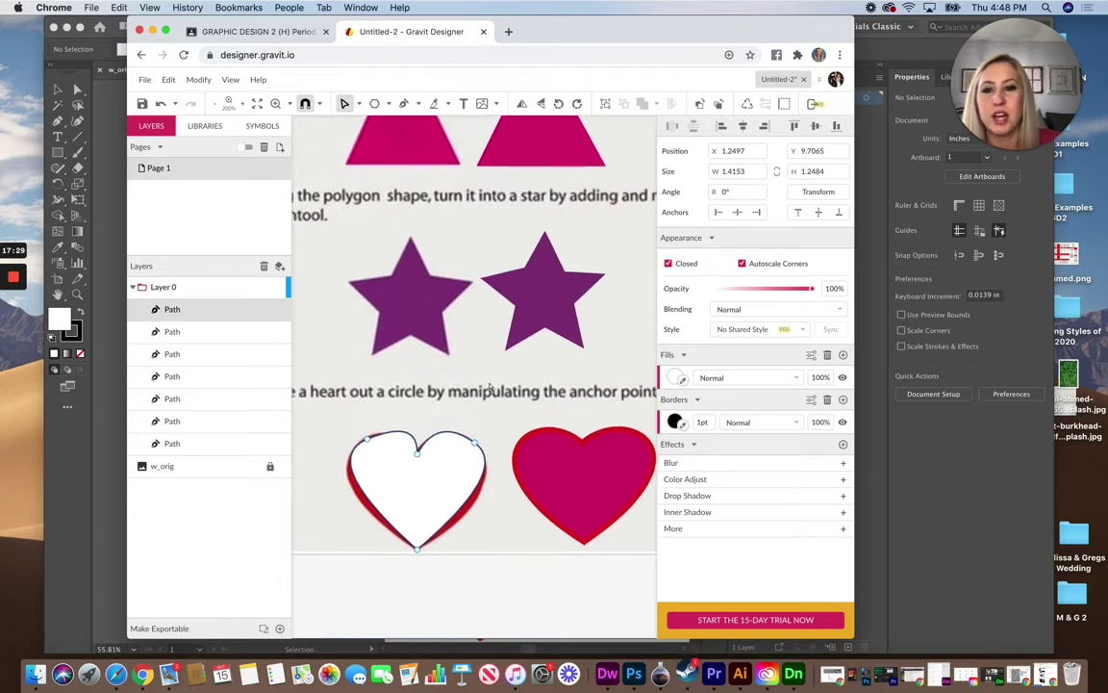
click(420, 105)
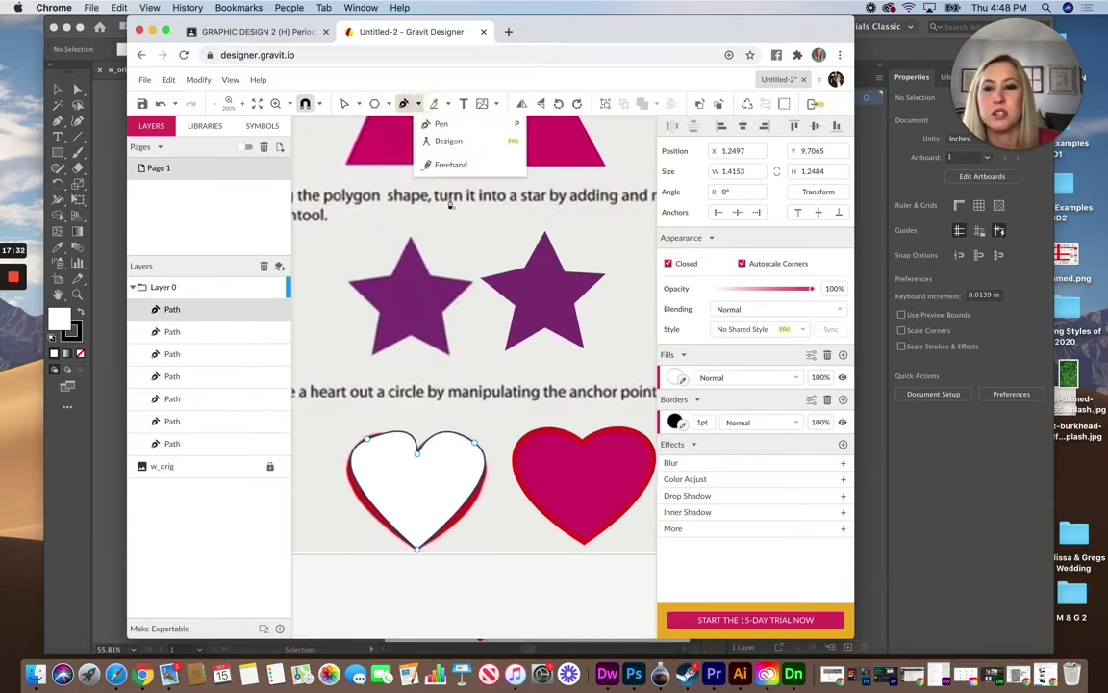
click(451, 164)
scroll(455, 171, down, 5)
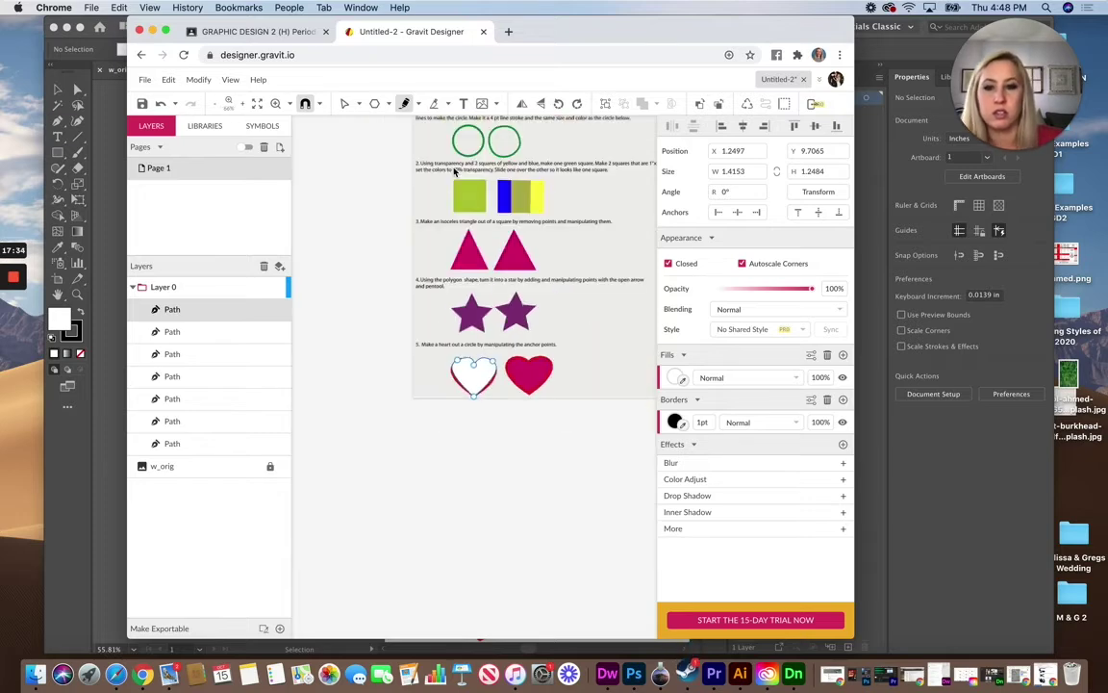
scroll(455, 170, up, 3)
scroll(455, 170, right, 3)
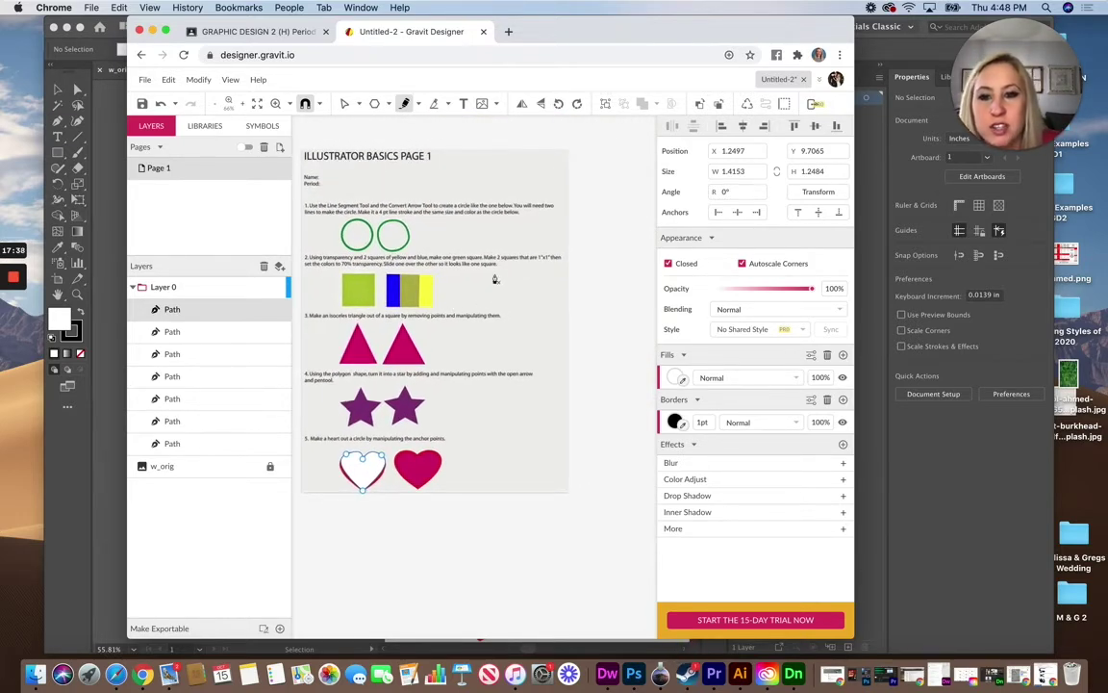
drag(494, 279, 474, 298)
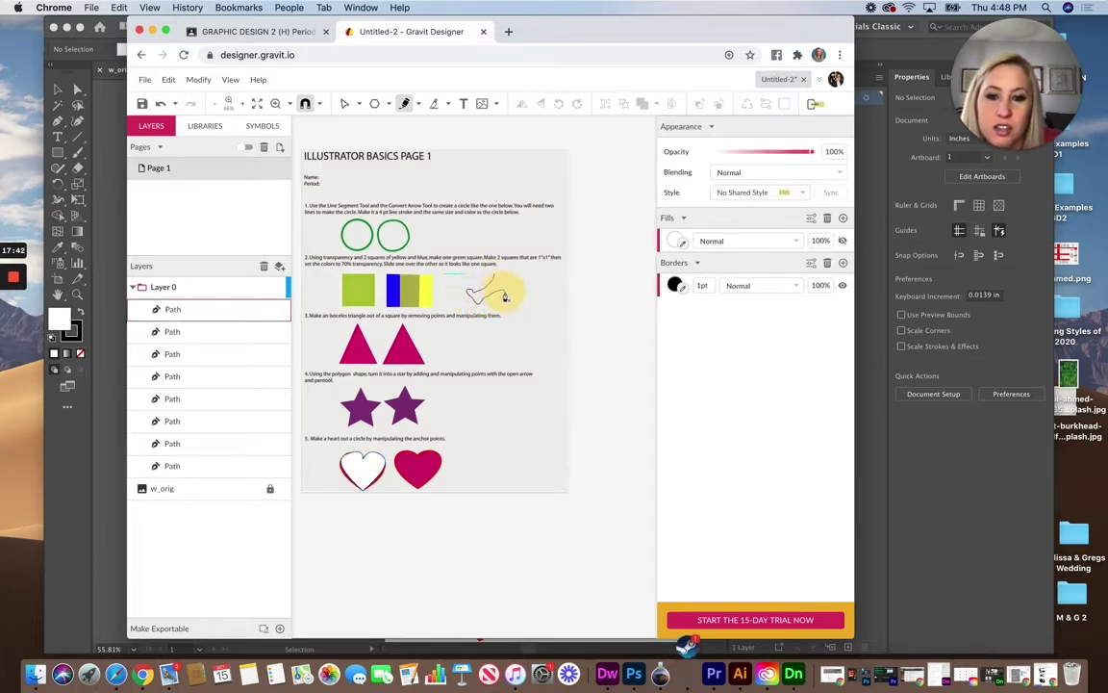
mouse_move(516, 313)
mouse_down()
mouse_move(529, 344)
mouse_move(567, 342)
mouse_up()
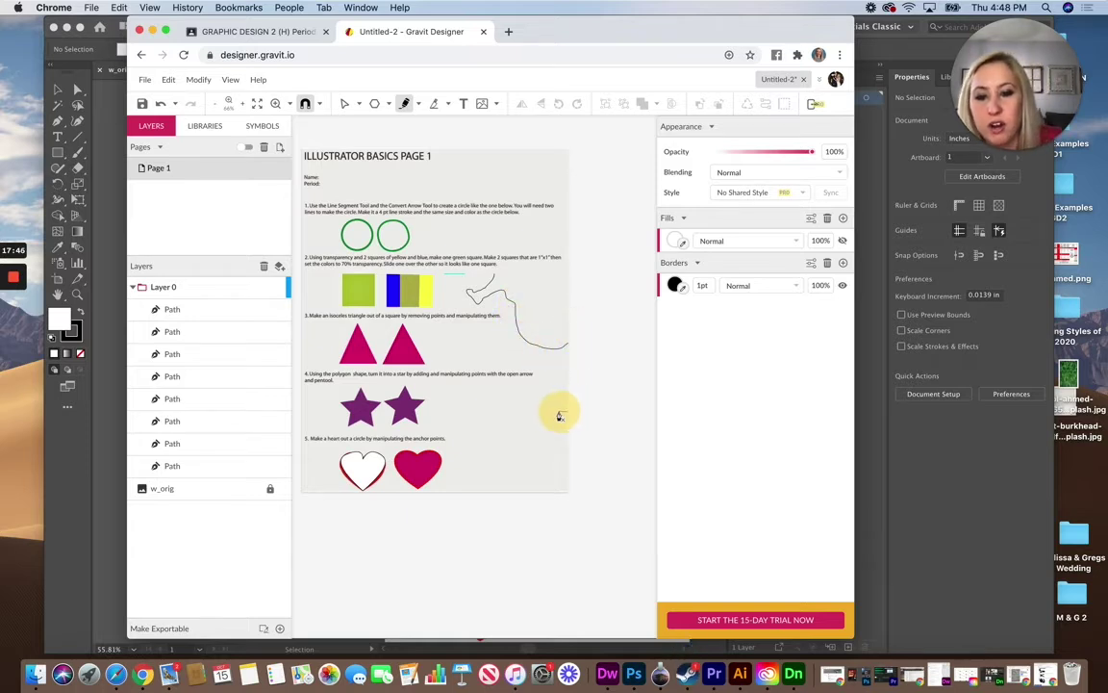
mouse_move(561, 413)
mouse_down()
mouse_move(547, 383)
mouse_move(538, 402)
mouse_move(558, 439)
mouse_move(592, 429)
mouse_move(614, 360)
mouse_move(592, 317)
mouse_move(562, 319)
mouse_move(575, 307)
mouse_move(558, 282)
mouse_move(550, 276)
mouse_move(544, 294)
mouse_move(534, 286)
mouse_move(524, 234)
mouse_move(510, 235)
mouse_move(501, 266)
mouse_up()
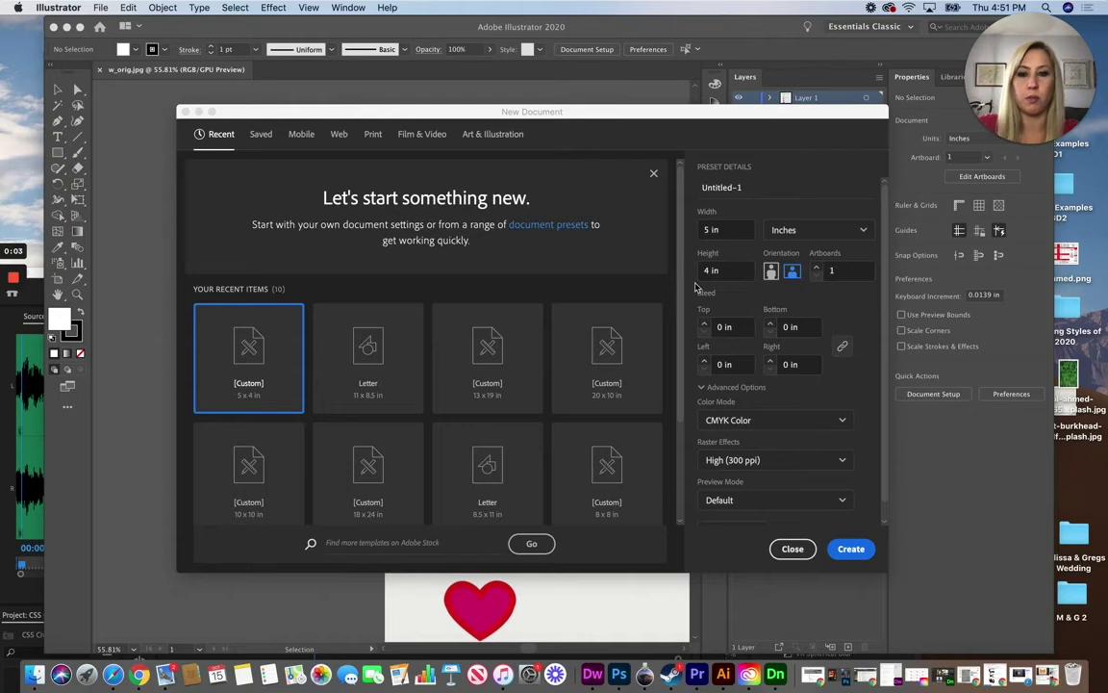
Step: Create a new Illustrator document 8.5 in wide and 11 in high
click(722, 240)
drag(722, 232, 691, 234)
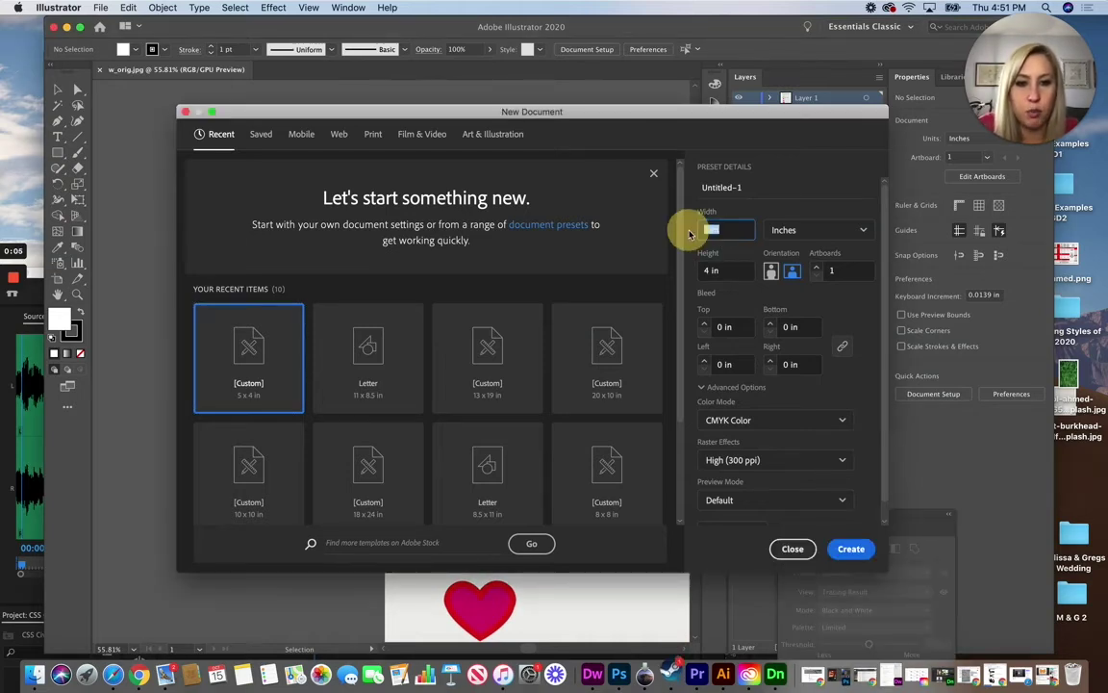
text(8.)
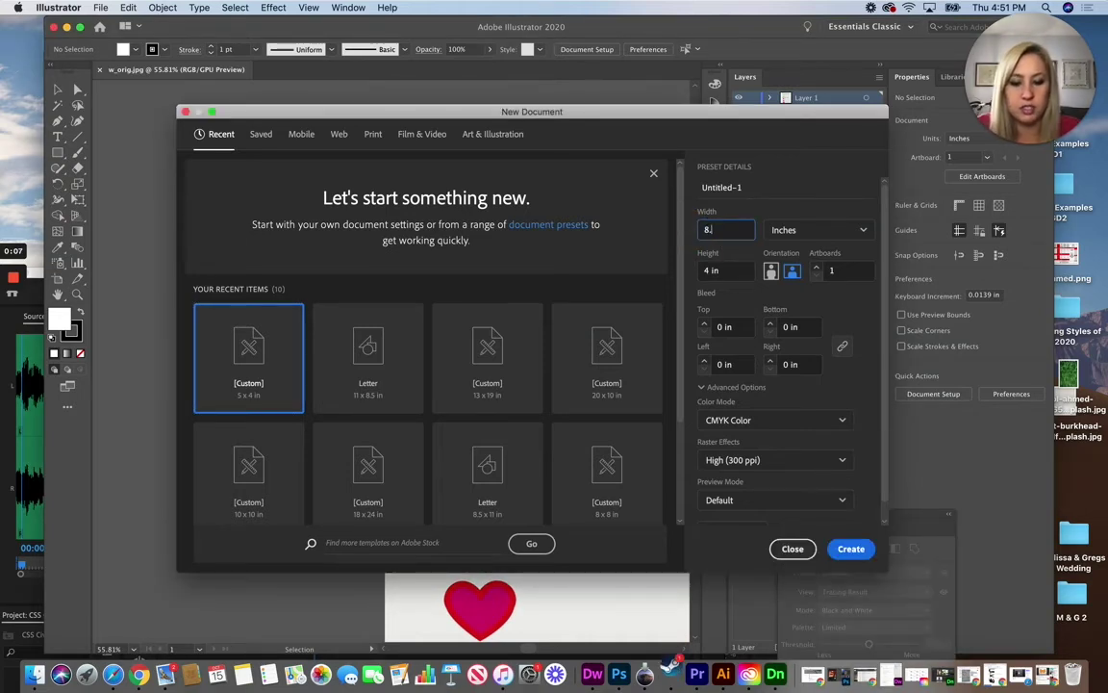
text(5)
click(705, 272)
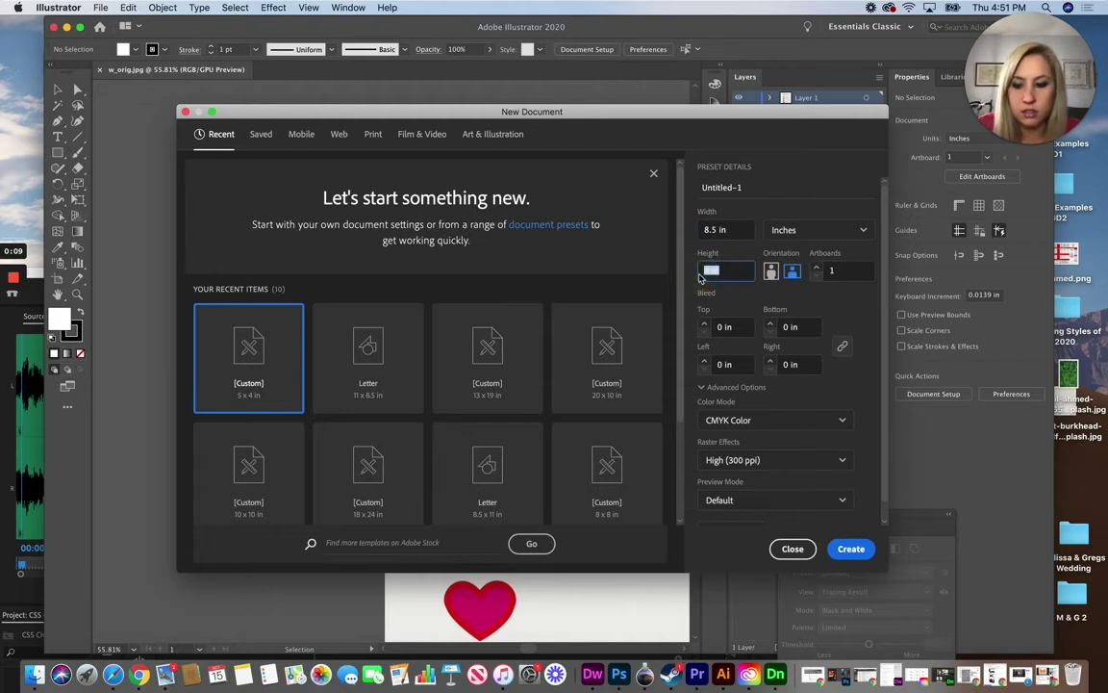
text(11)
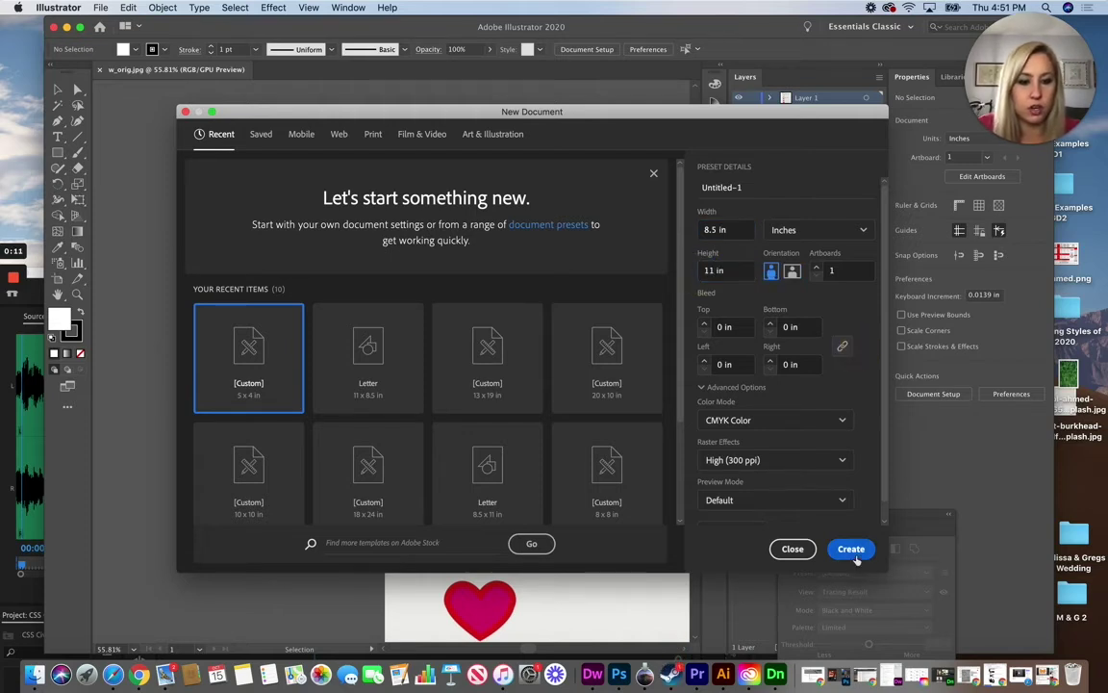
click(851, 548)
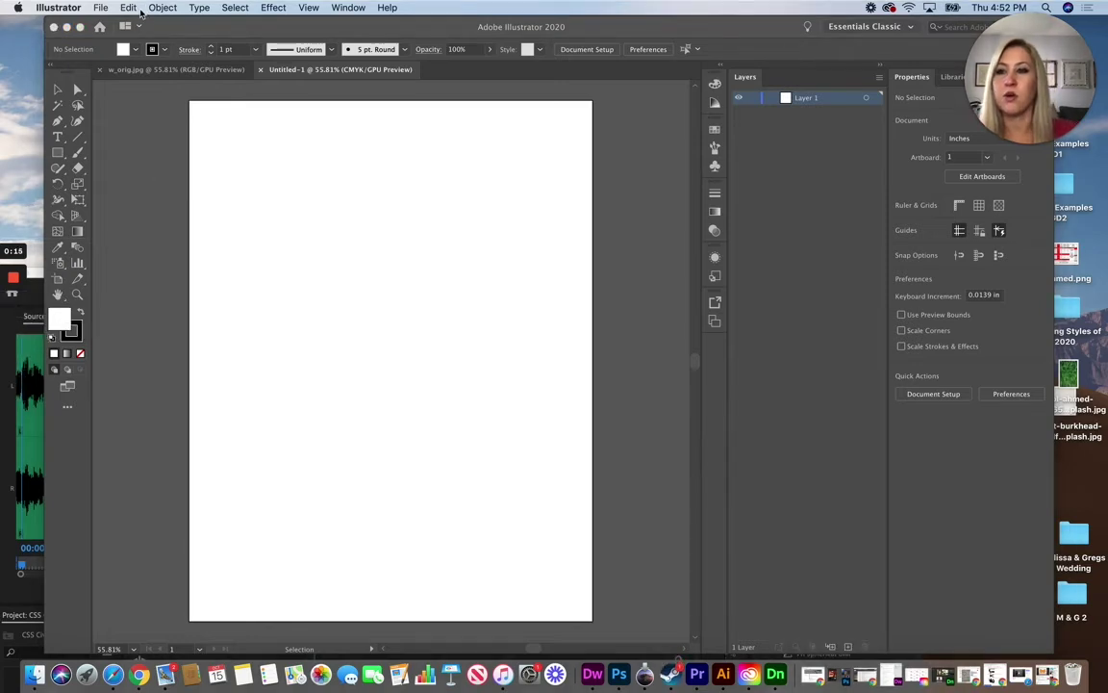
Step: Open w_orig.jpg in another document window and detach it as a floating window over the blank Untitled-1 document
click(101, 11)
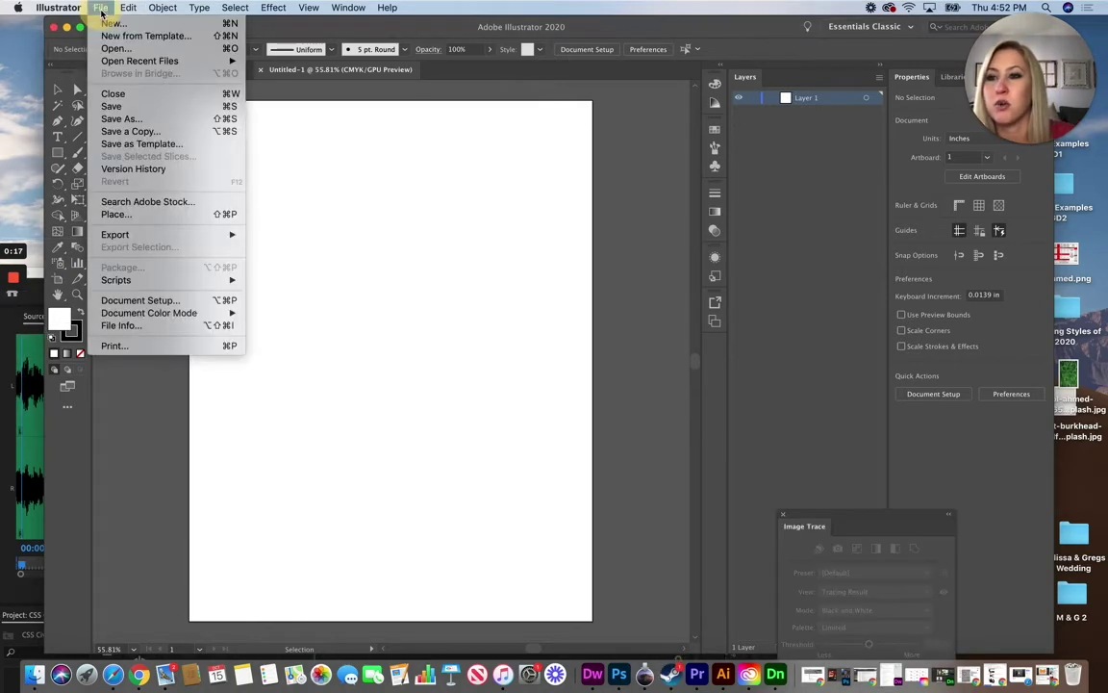
click(115, 48)
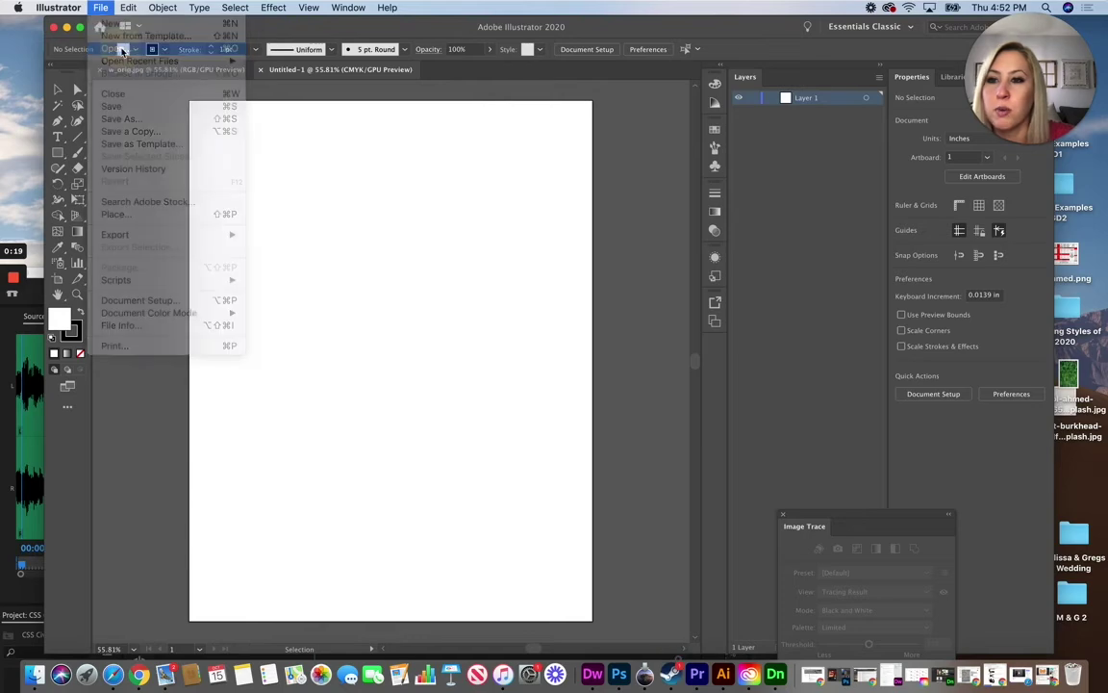
click(421, 165)
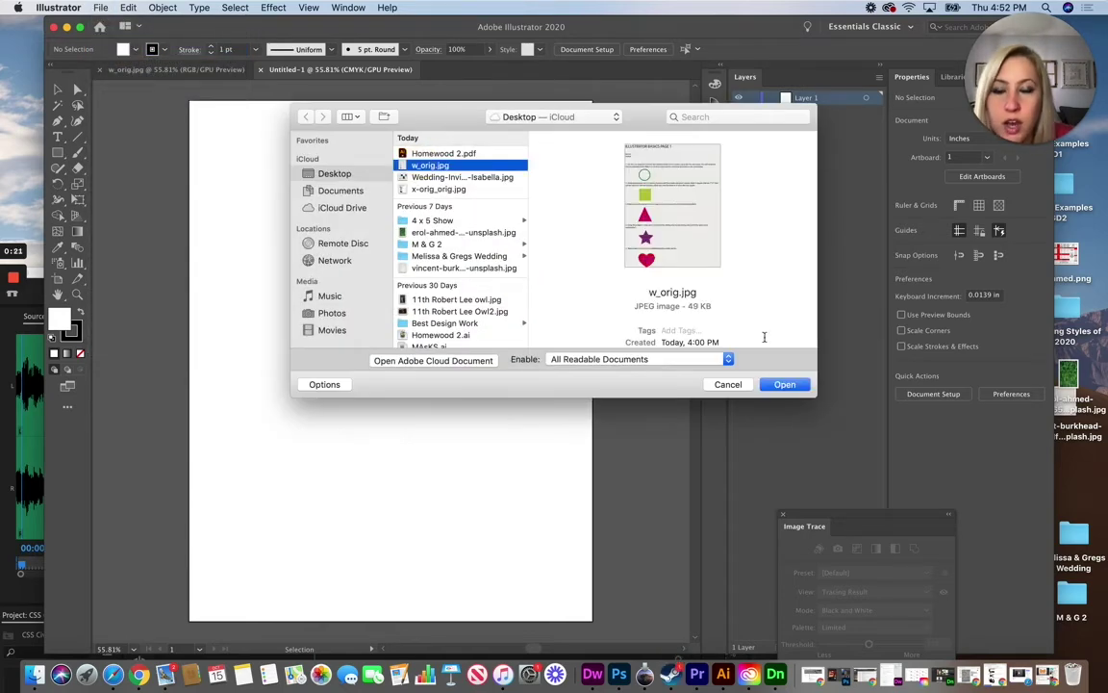
click(784, 384)
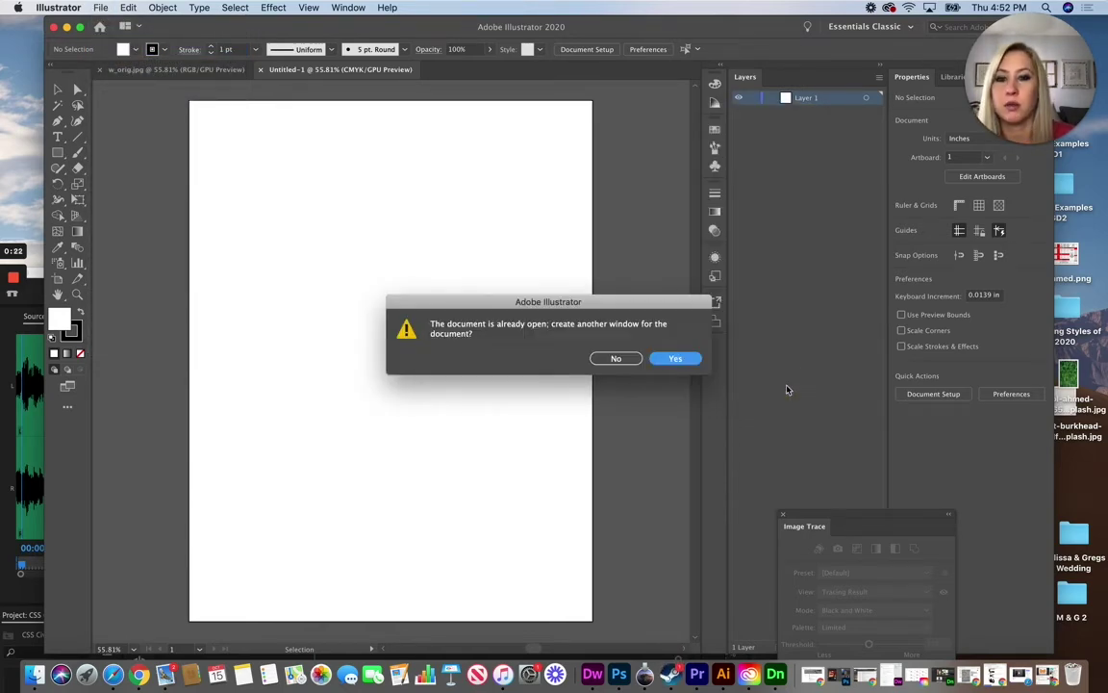
click(674, 358)
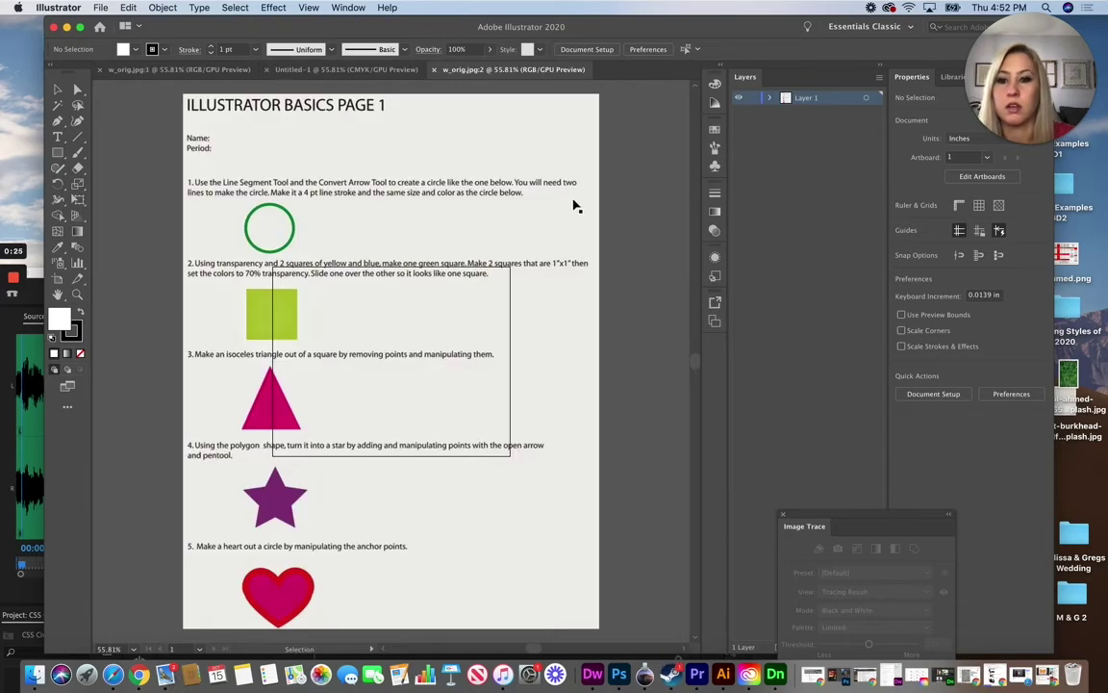
drag(458, 69, 481, 304)
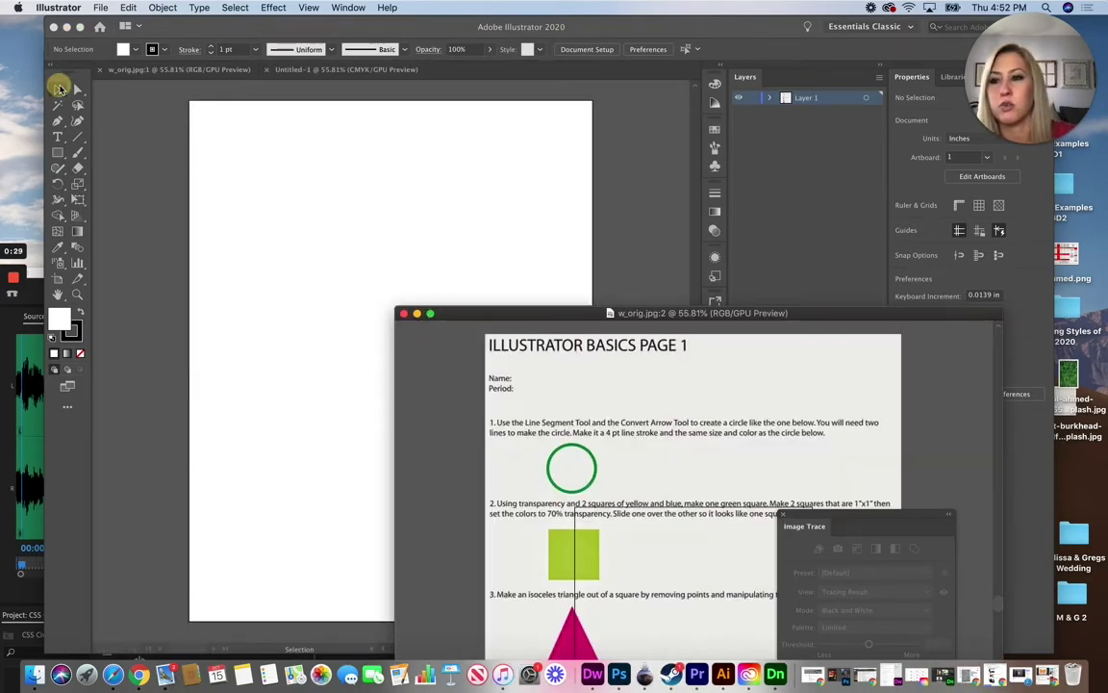
Step: Move the worksheet image onto the Untitled-1 artboard and scale it down to fit the page, about 10.98 in high
click(60, 89)
drag(570, 370, 331, 155)
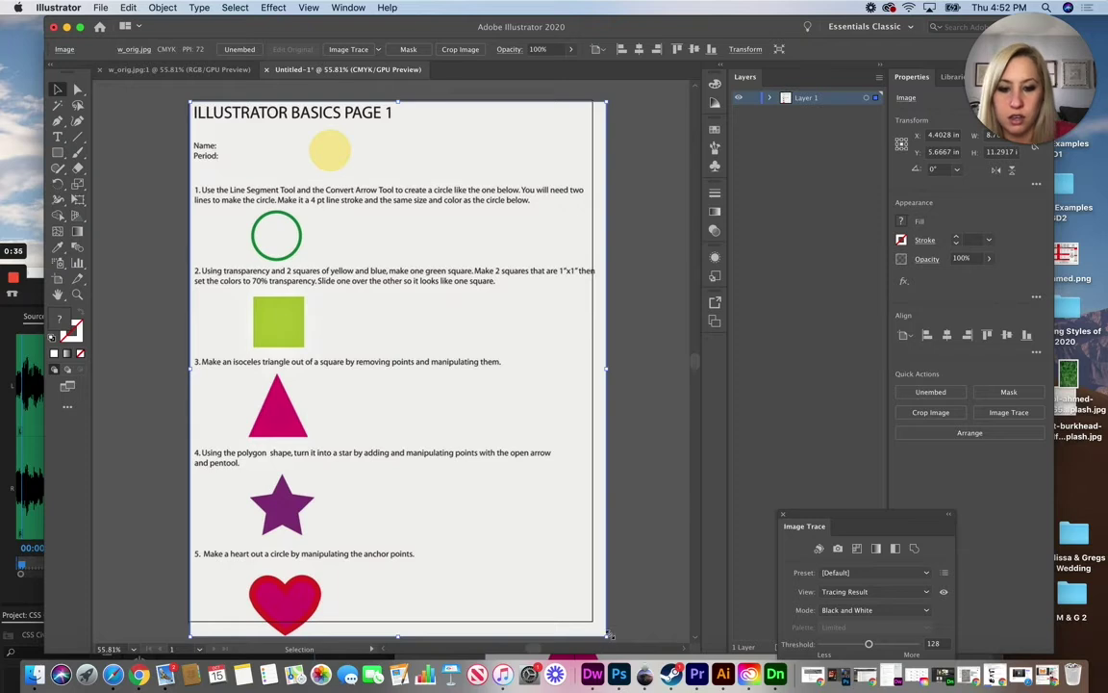
drag(608, 635, 591, 621)
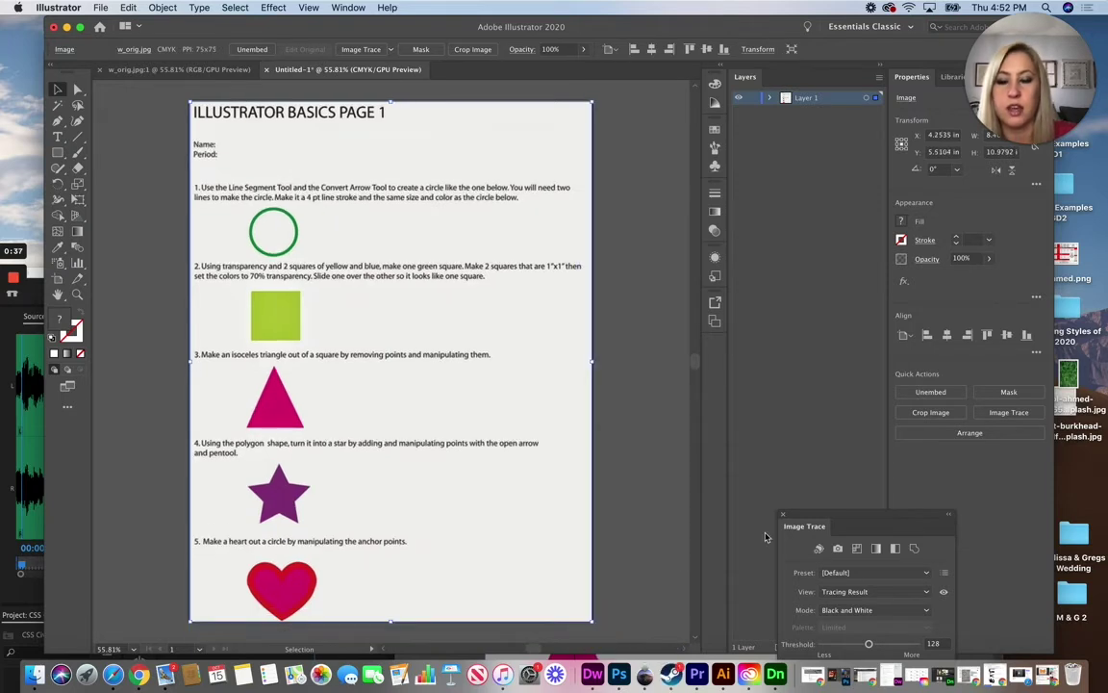
Step: Lock the layer holding the worksheet image and add a new layer above it
mouse_move(856, 526)
mouse_down()
mouse_move(856, 465)
mouse_move(804, 397)
mouse_up()
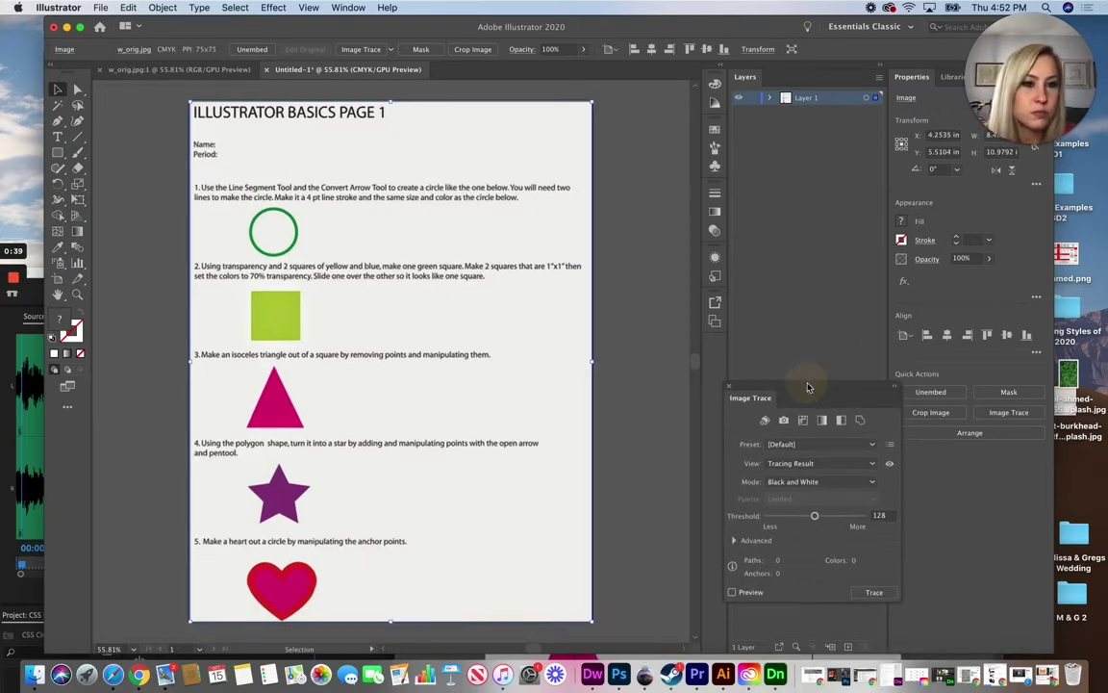
click(753, 99)
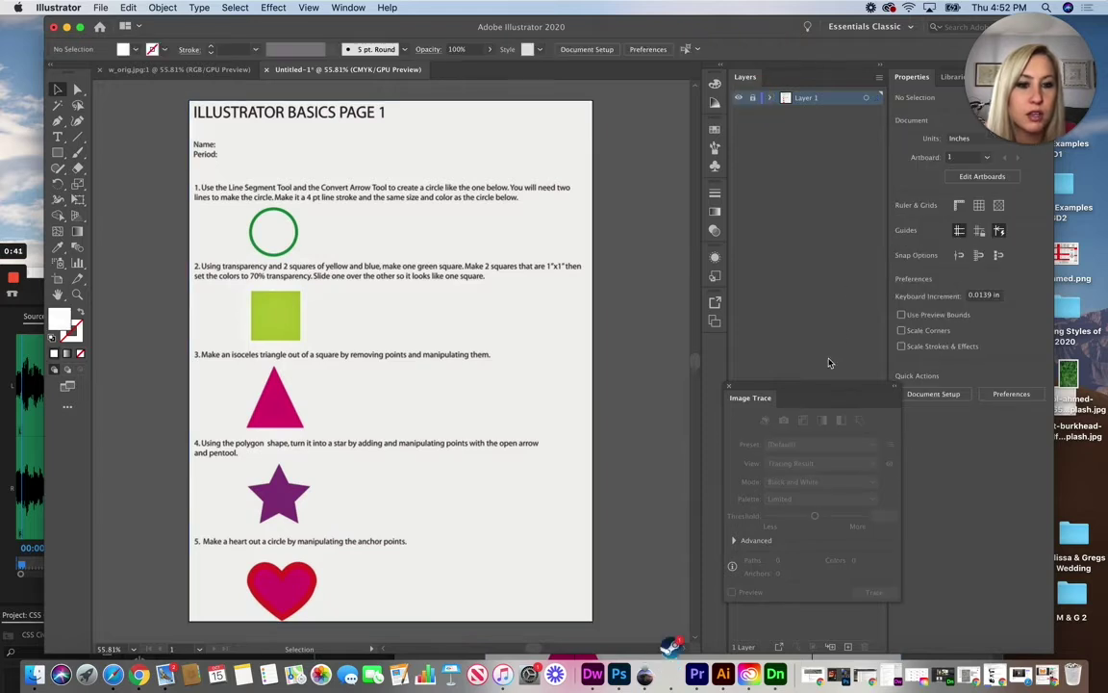
drag(829, 389, 965, 308)
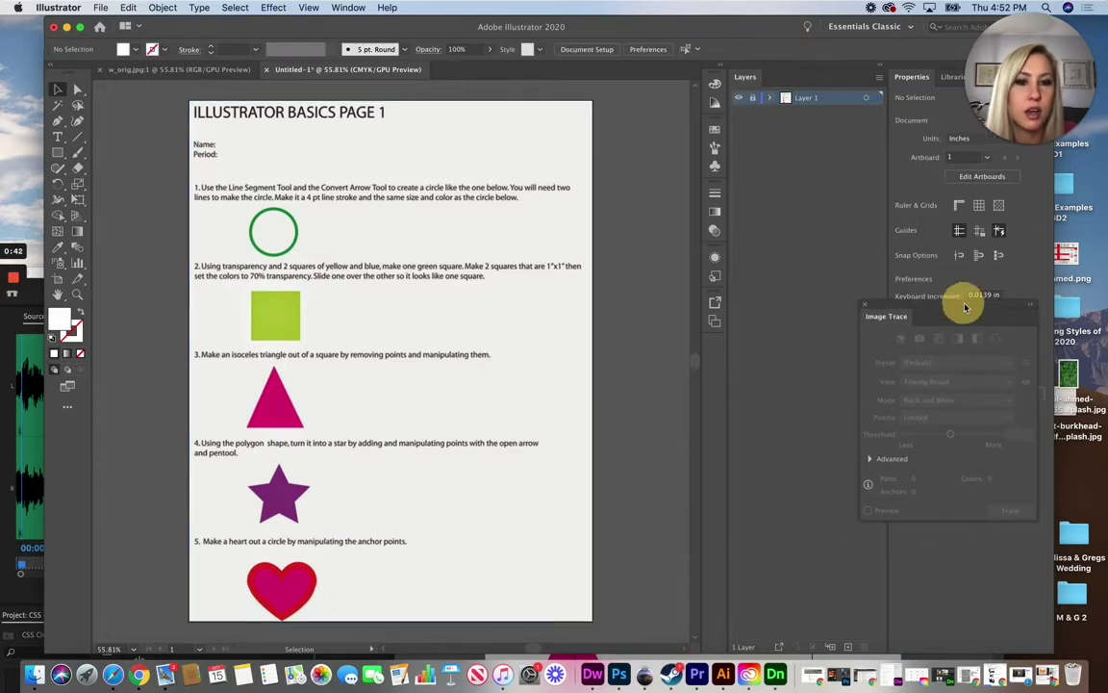
click(848, 647)
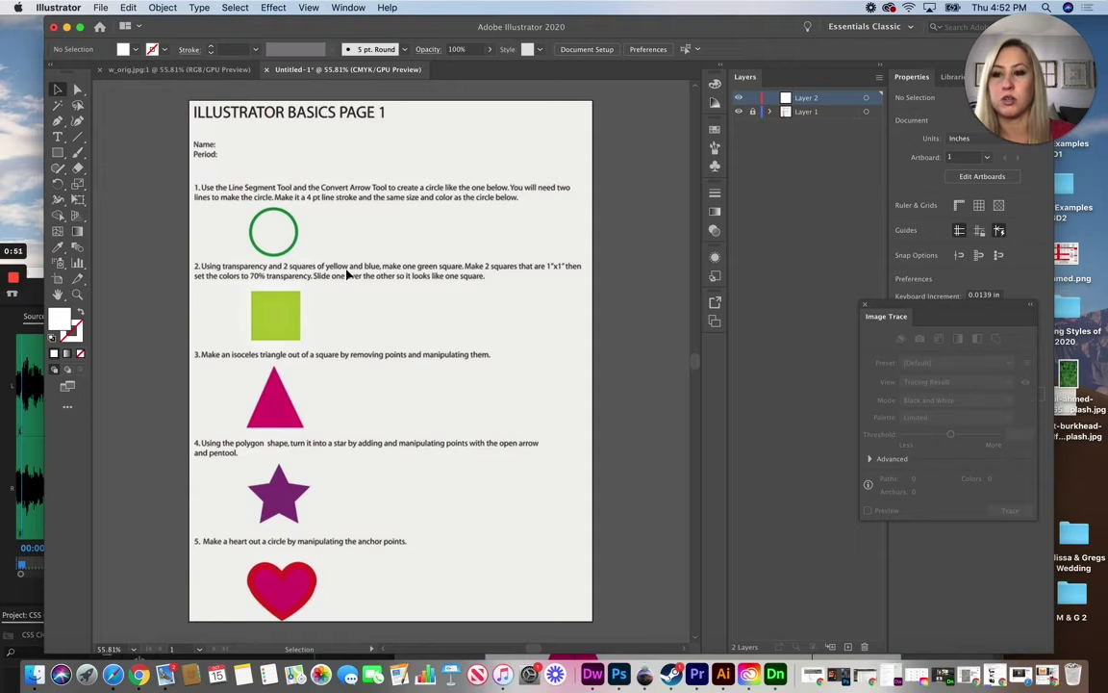
Step: Trace the worksheet's green circle with the Pen tool as a closed path of four curved anchor points
click(62, 126)
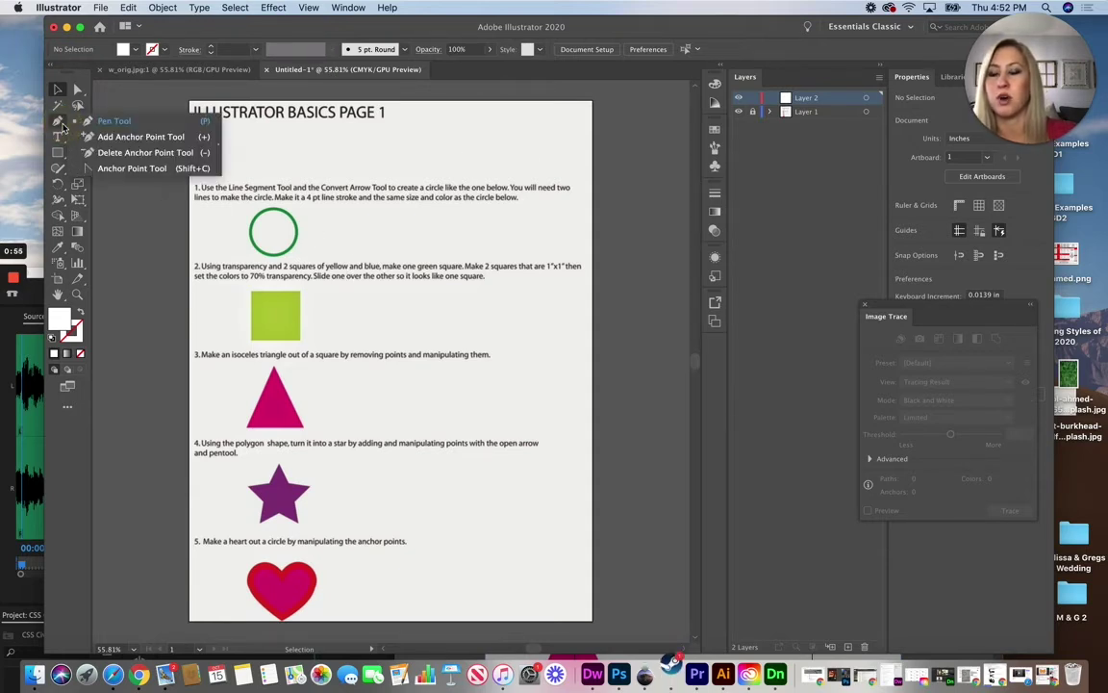
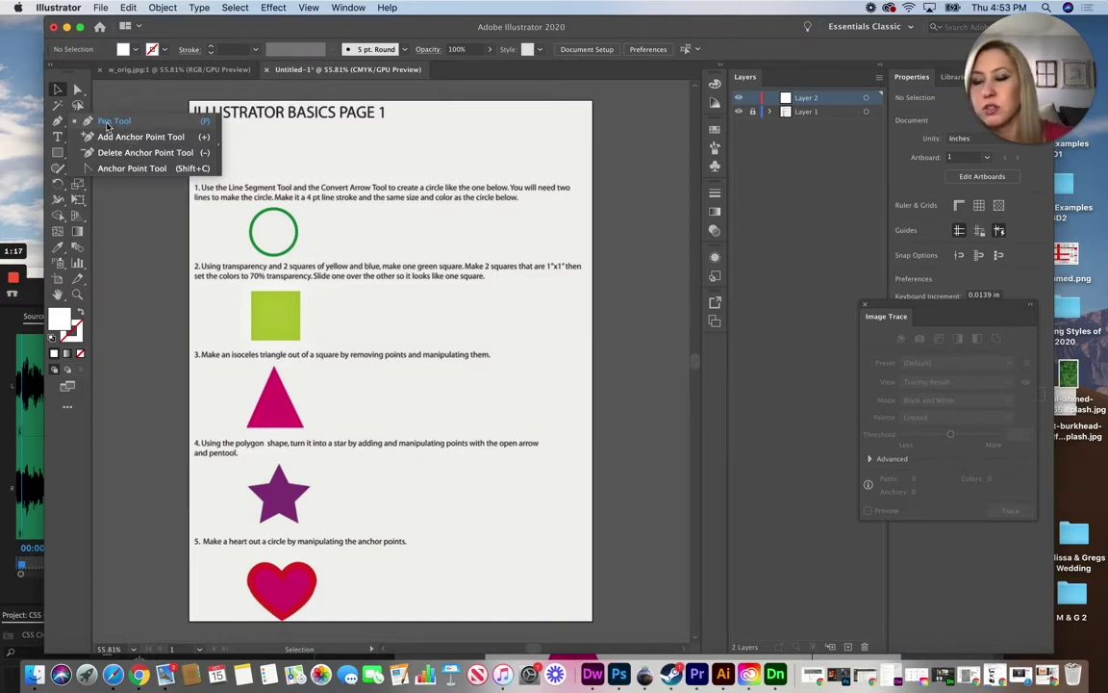
click(109, 123)
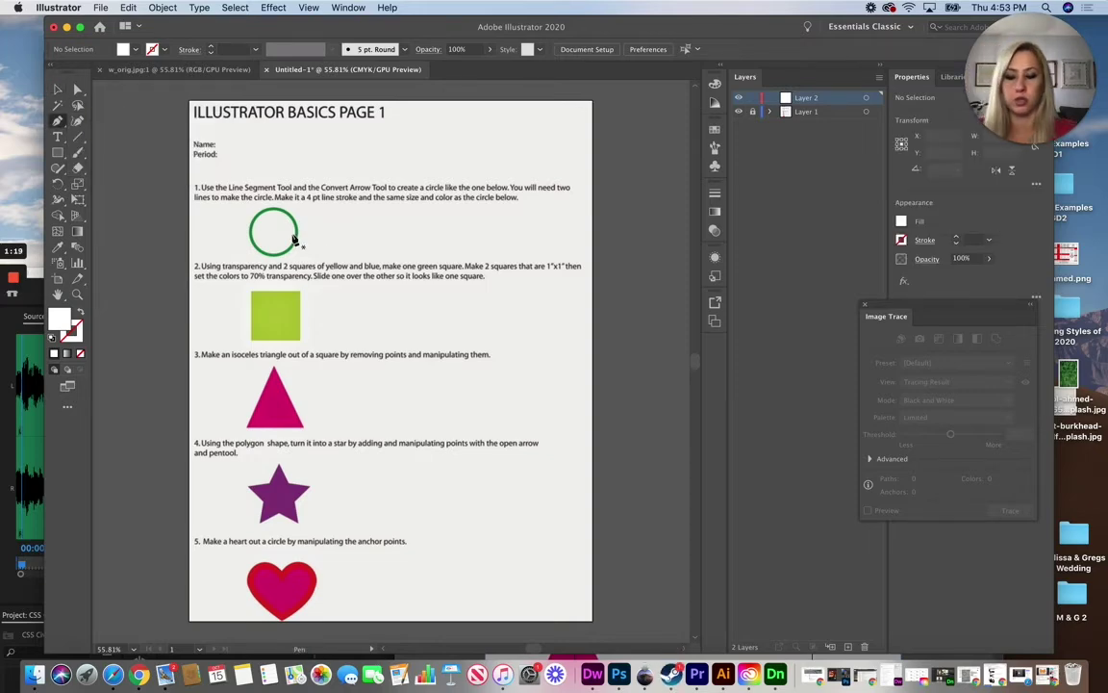
key(super+plus)
key(super+plus)
key(super+plus)
scroll(294, 241, left, 4)
scroll(294, 240, up, 5)
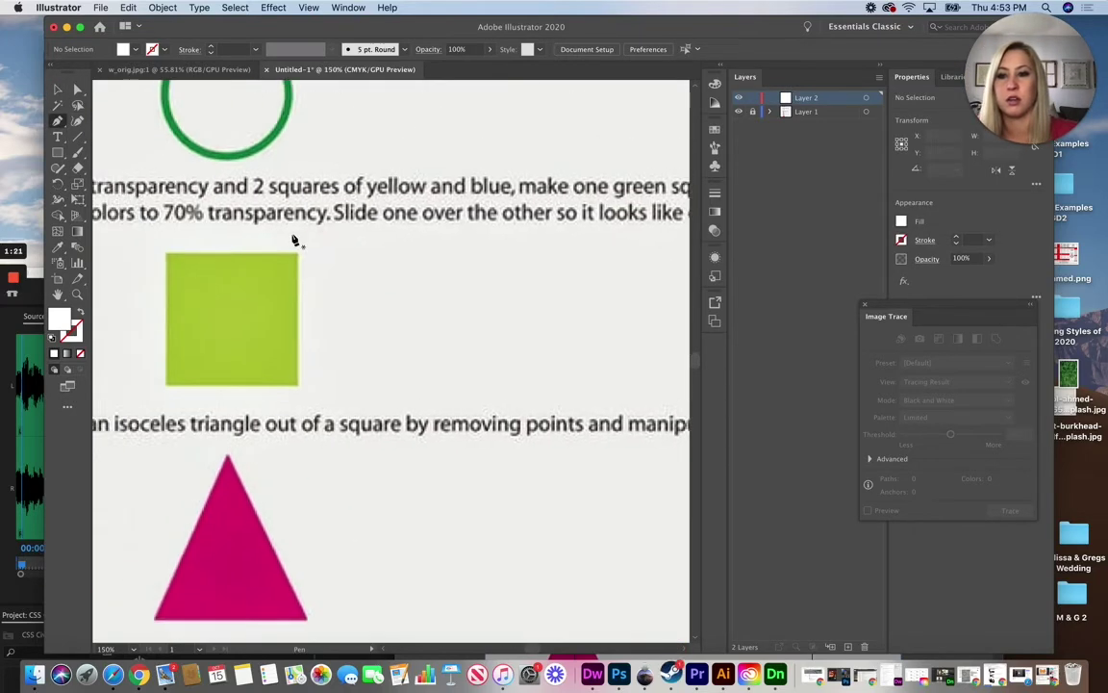
scroll(295, 241, up, 3)
scroll(295, 241, left, 2)
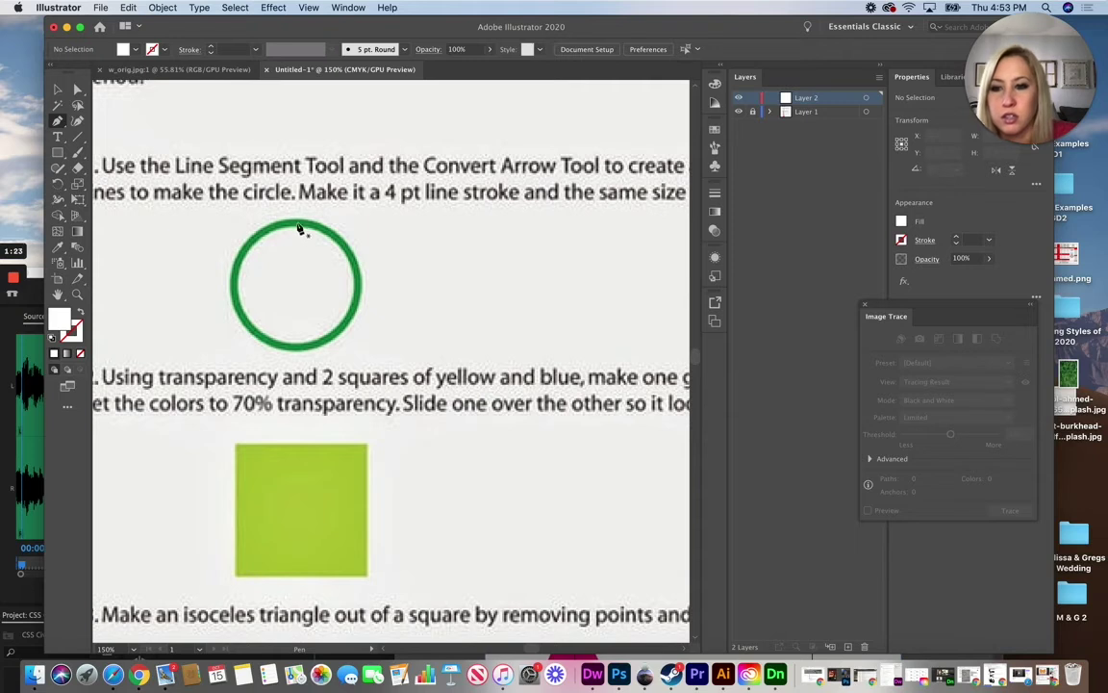
drag(293, 222, 333, 222)
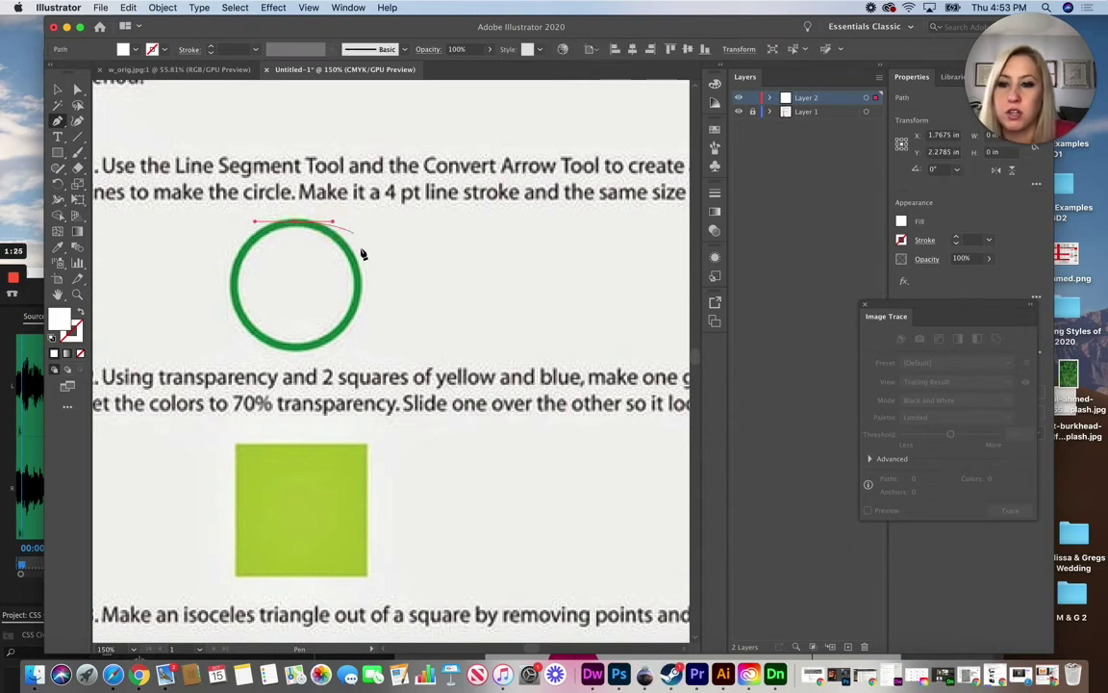
drag(359, 286, 357, 313)
drag(298, 348, 260, 348)
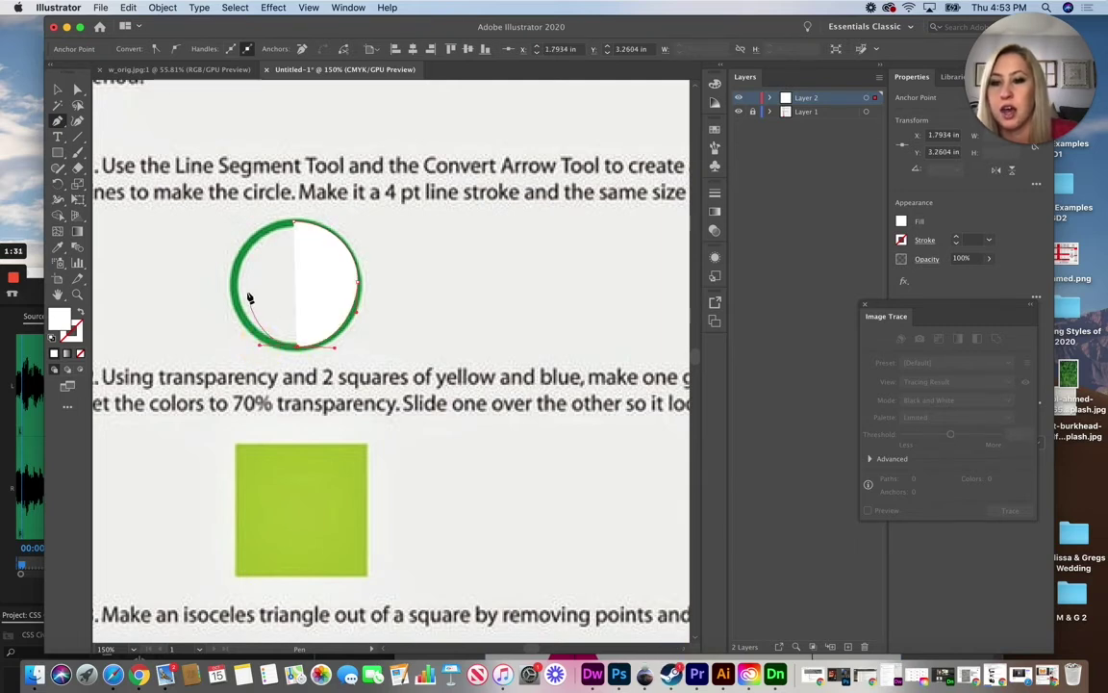
drag(235, 281, 239, 238)
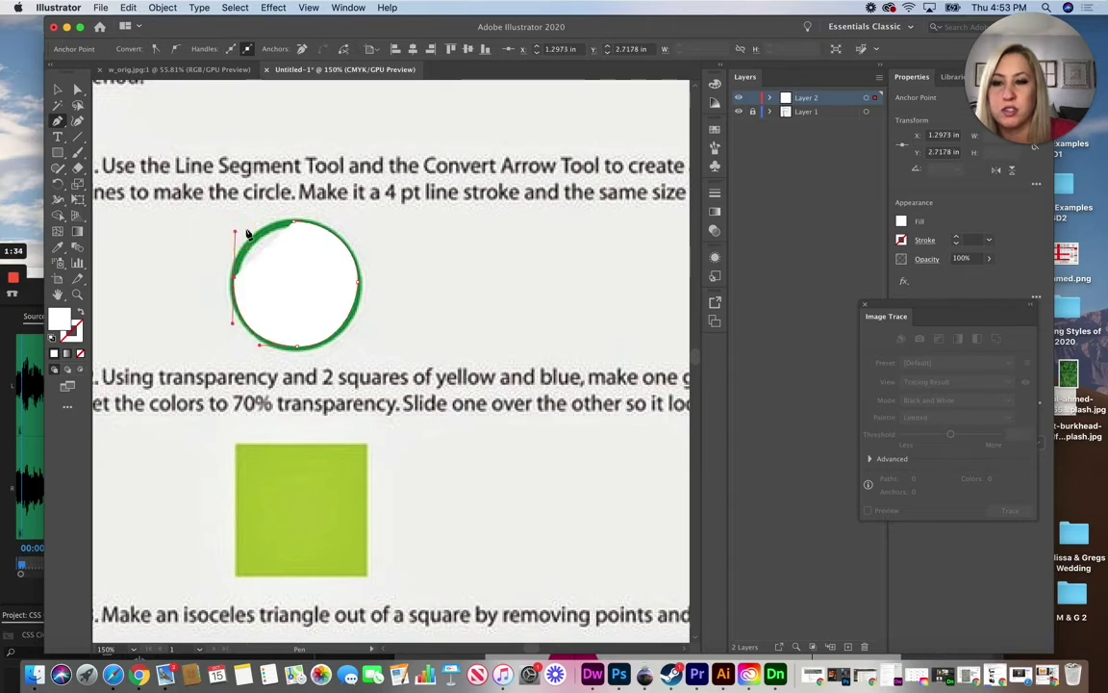
click(297, 225)
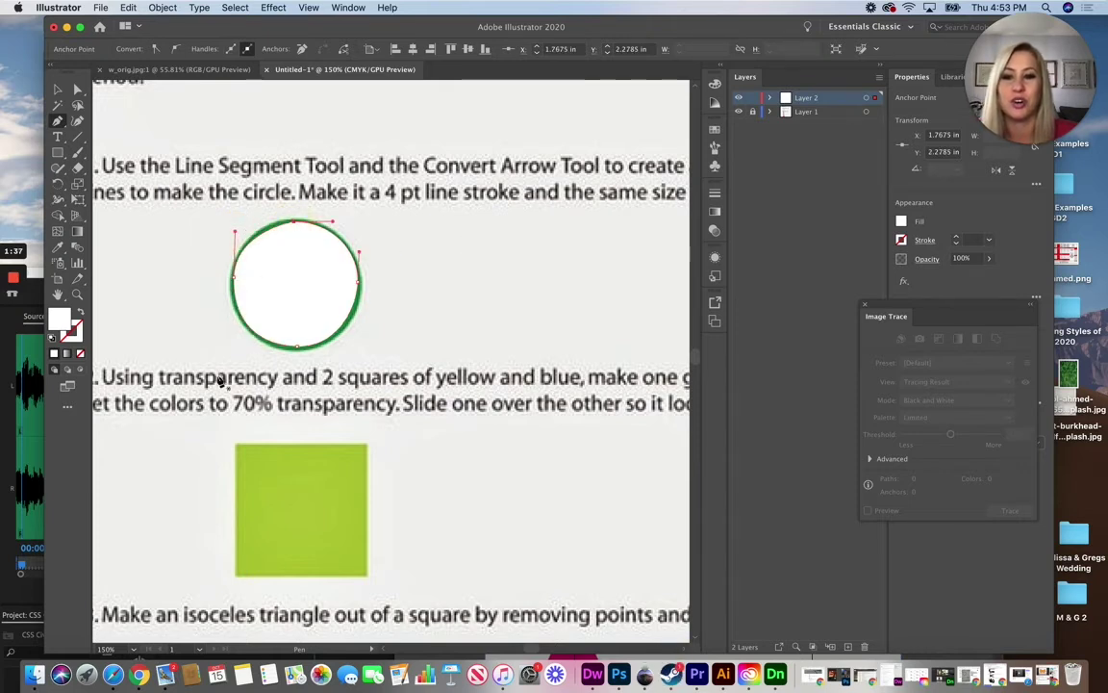
Step: Draw a circle about 1.06 in high with the Ellipse tool beside the traced circle
click(57, 89)
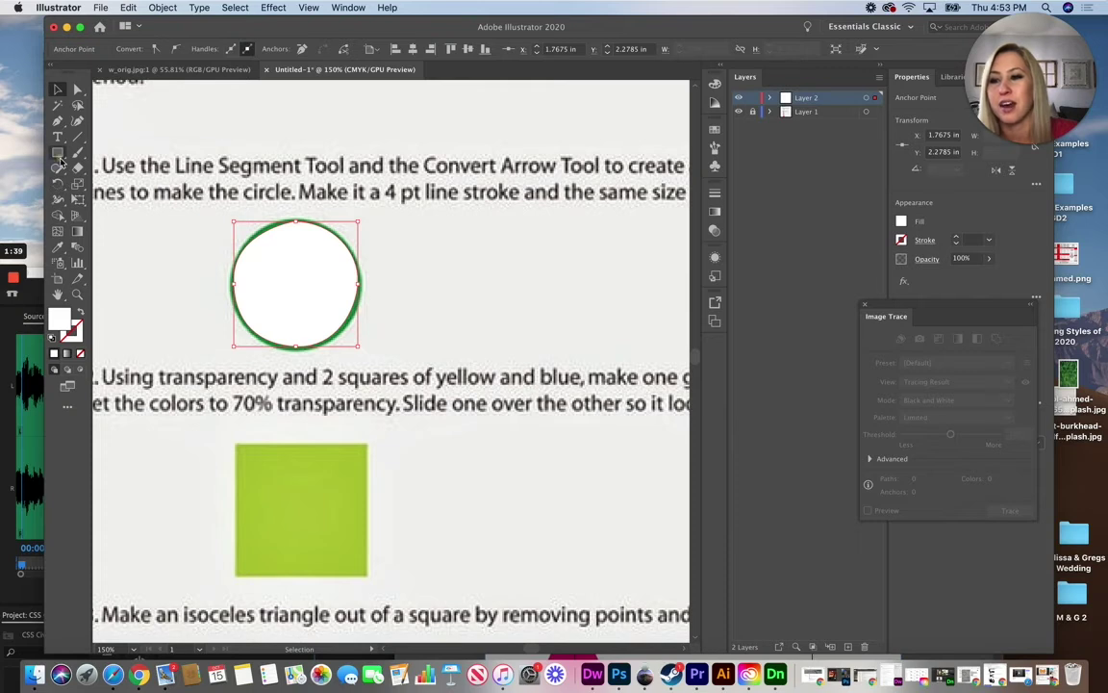
click(58, 152)
click(114, 184)
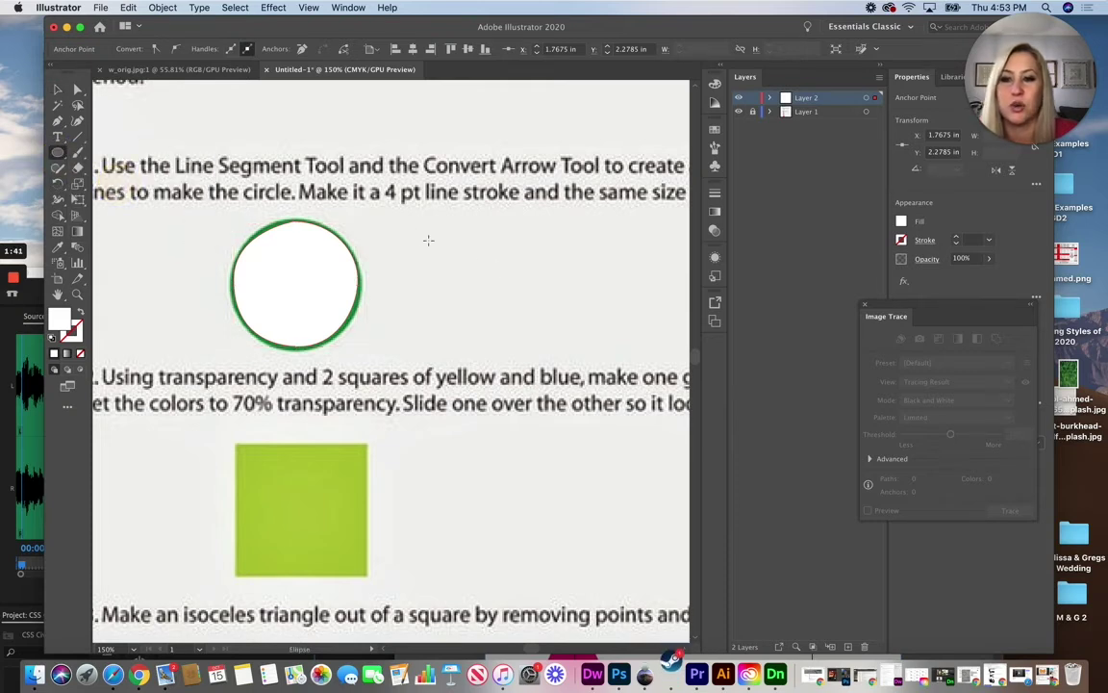
drag(409, 228, 545, 364)
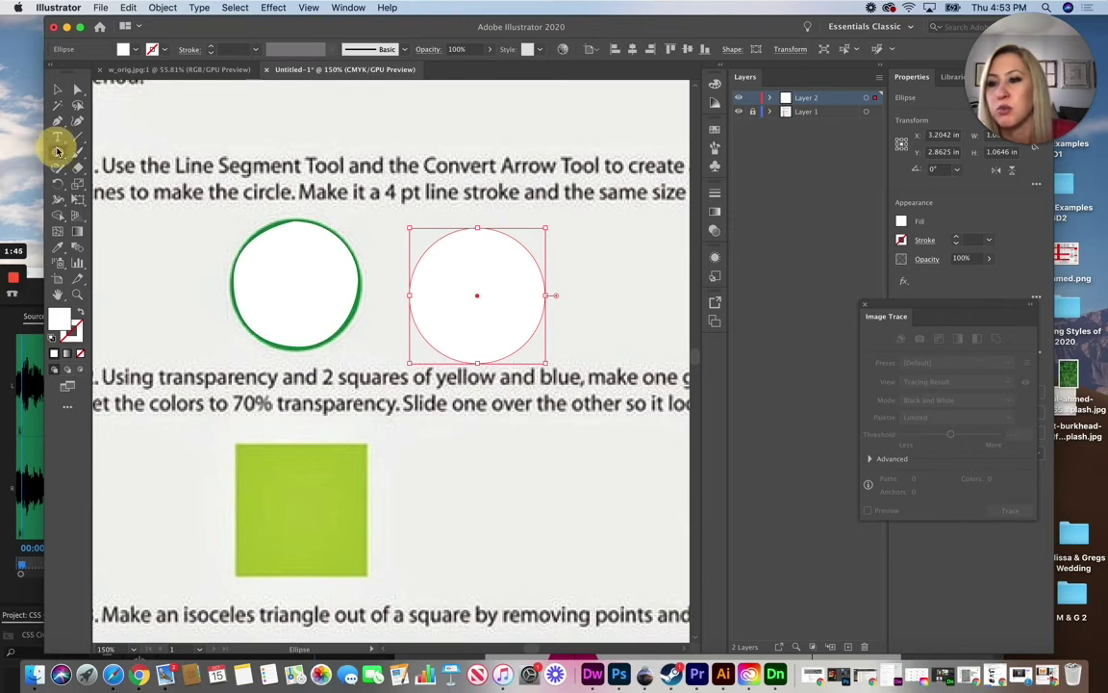
Step: Add two anchor points to the upper edge of the Ellipse-tool circle with the Pen tool, and delete that circle
click(59, 120)
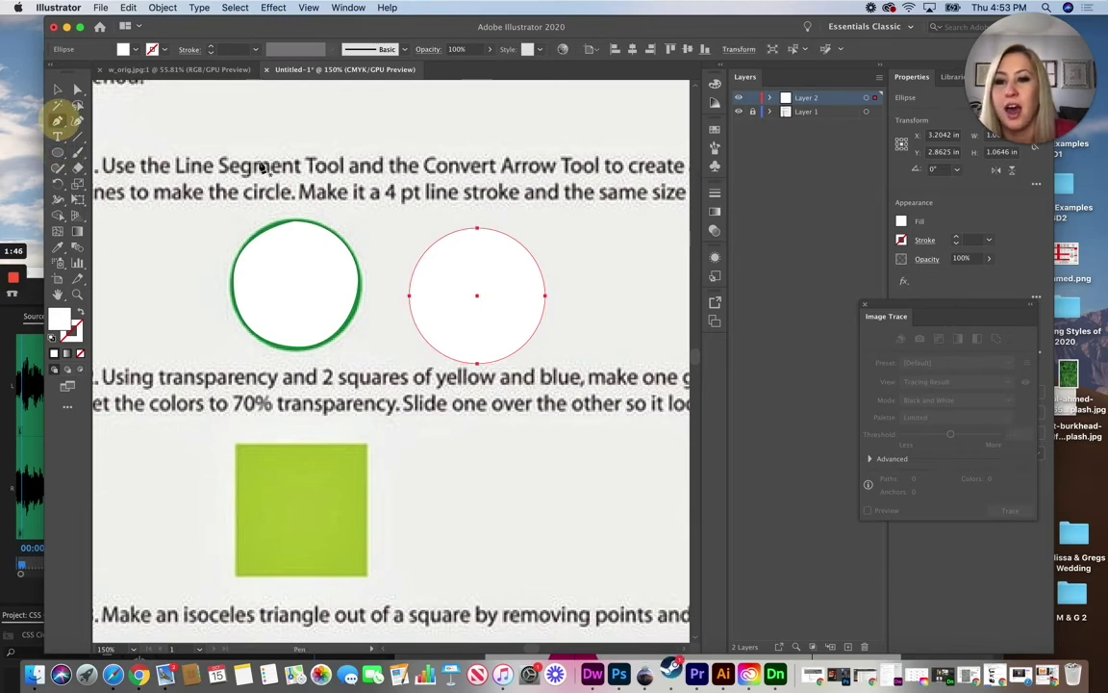
click(430, 249)
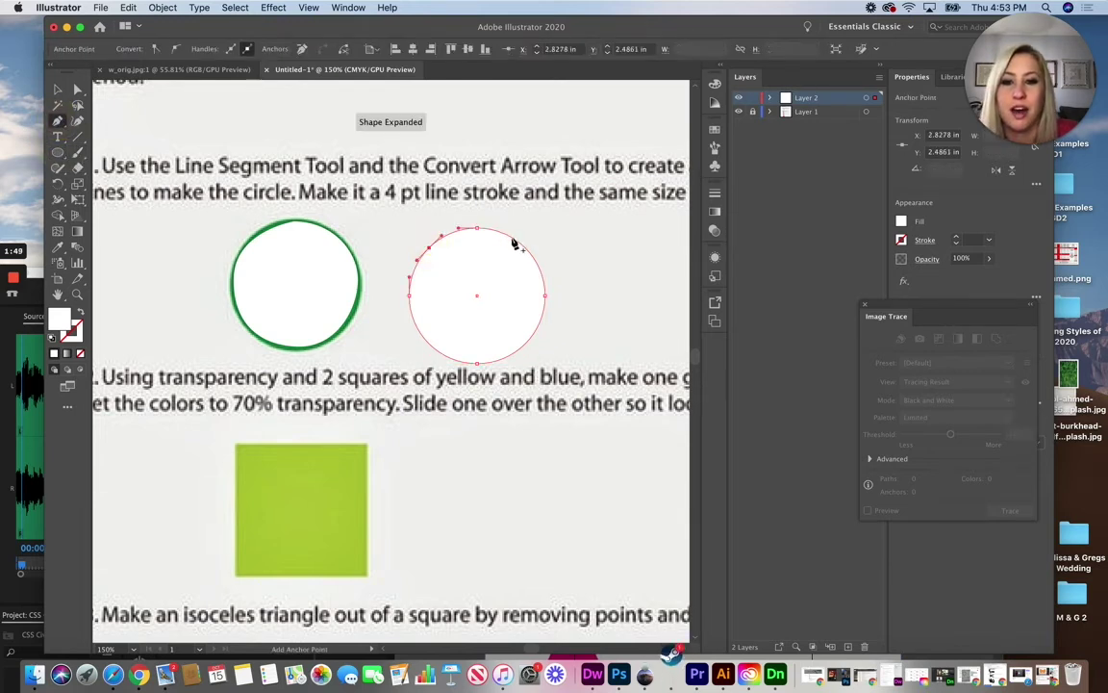
click(512, 237)
click(57, 88)
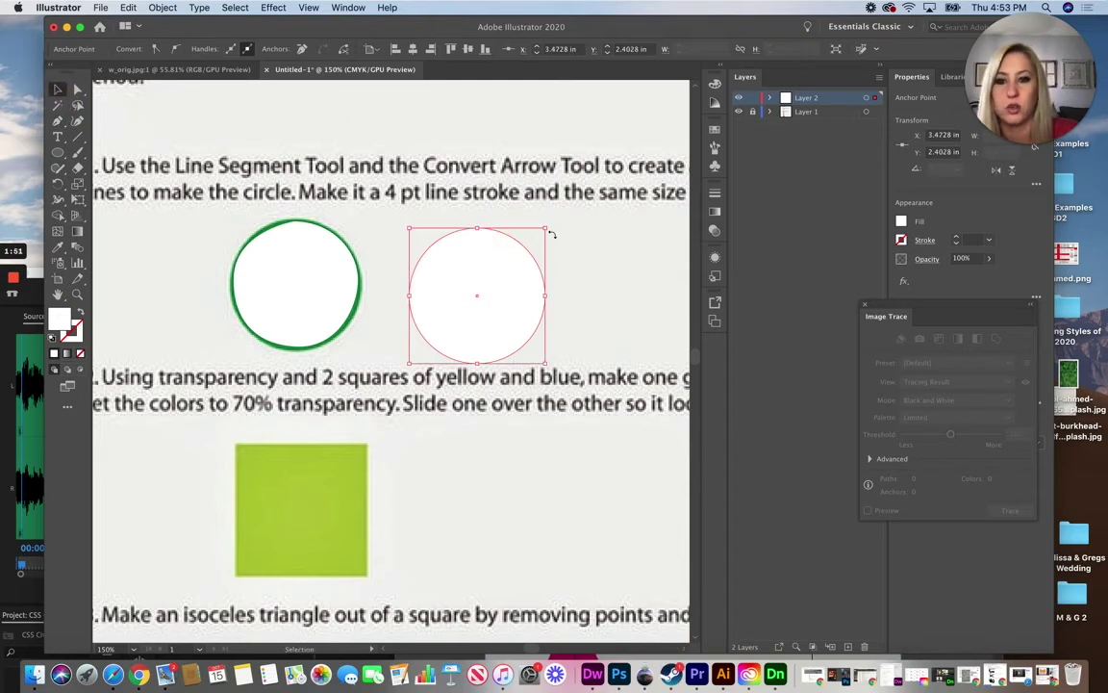
click(498, 272)
key(Delete)
Step: Move the traced circle beside the worksheet's circle and give it the sampled green as its stroke, with no fill
click(264, 271)
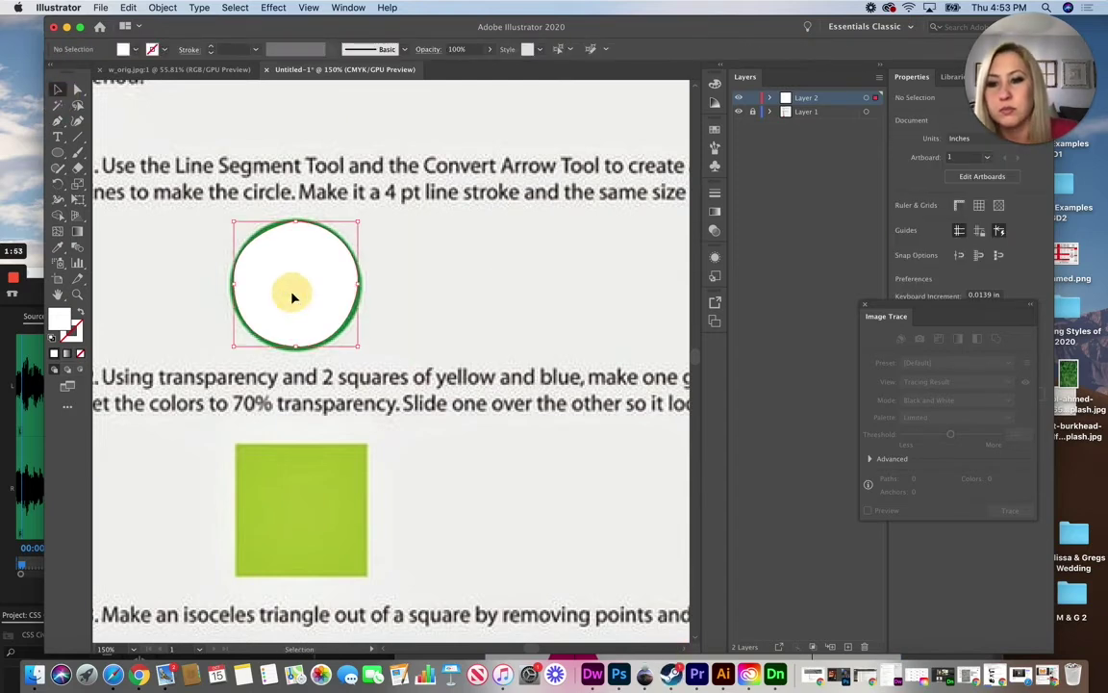
drag(302, 278, 457, 281)
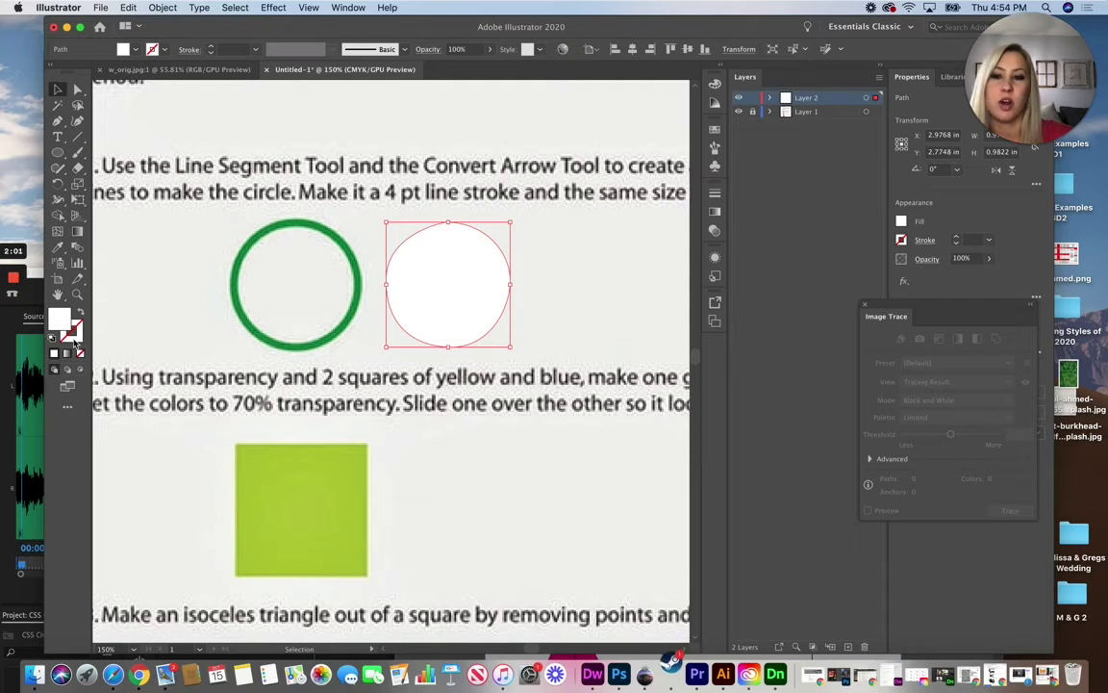
click(59, 247)
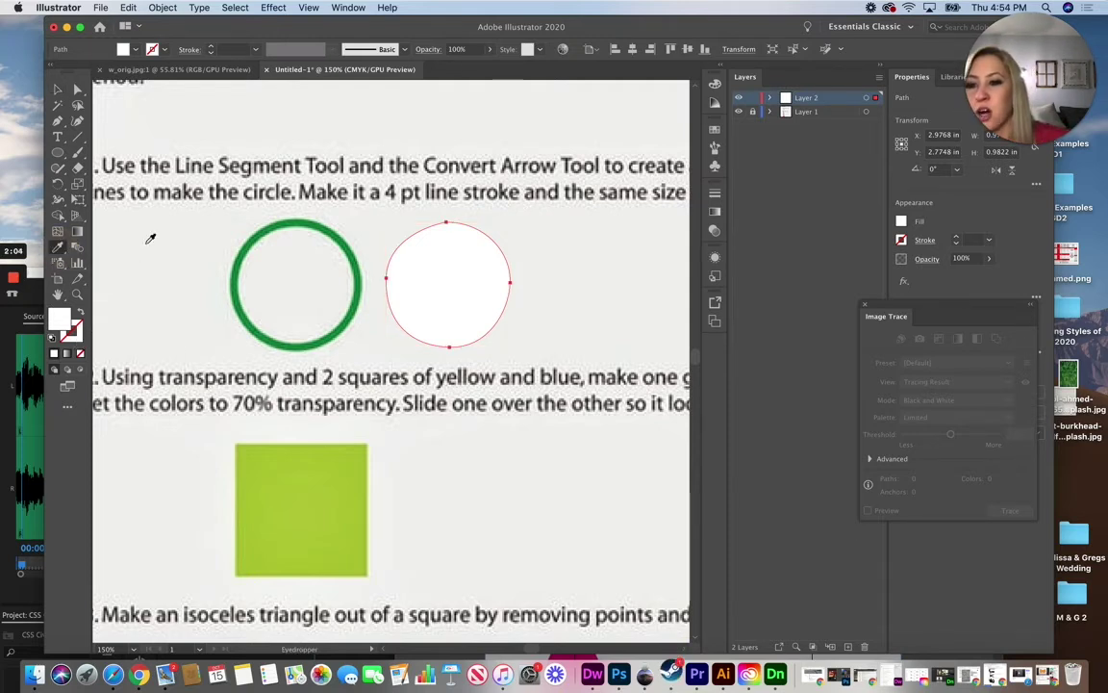
click(295, 219)
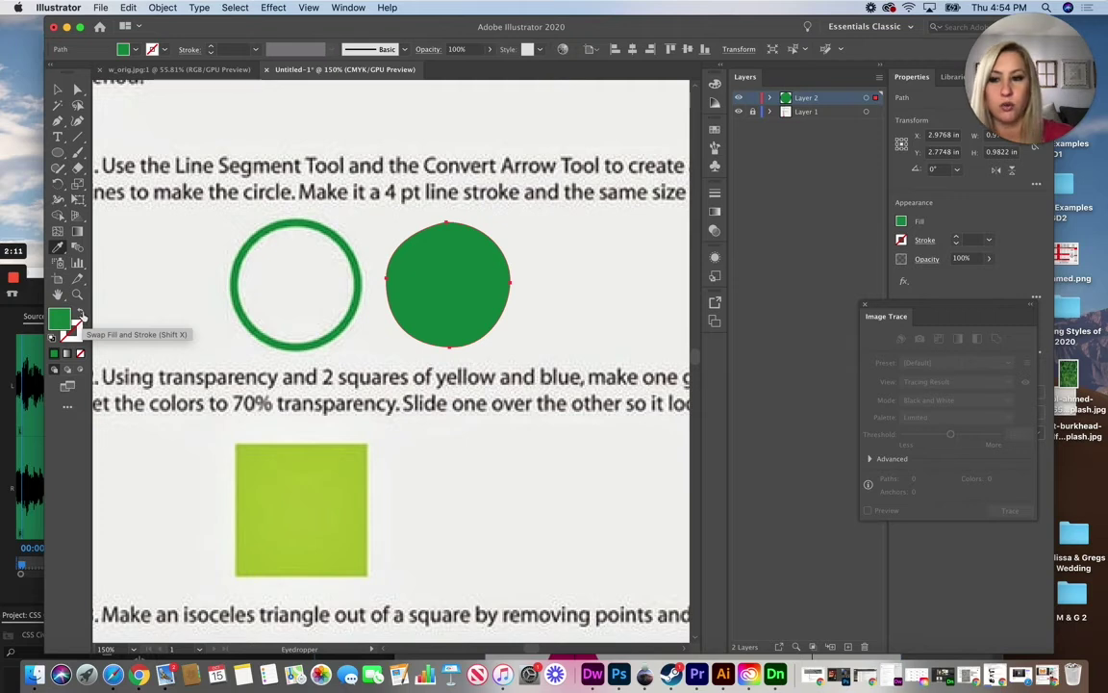
click(82, 318)
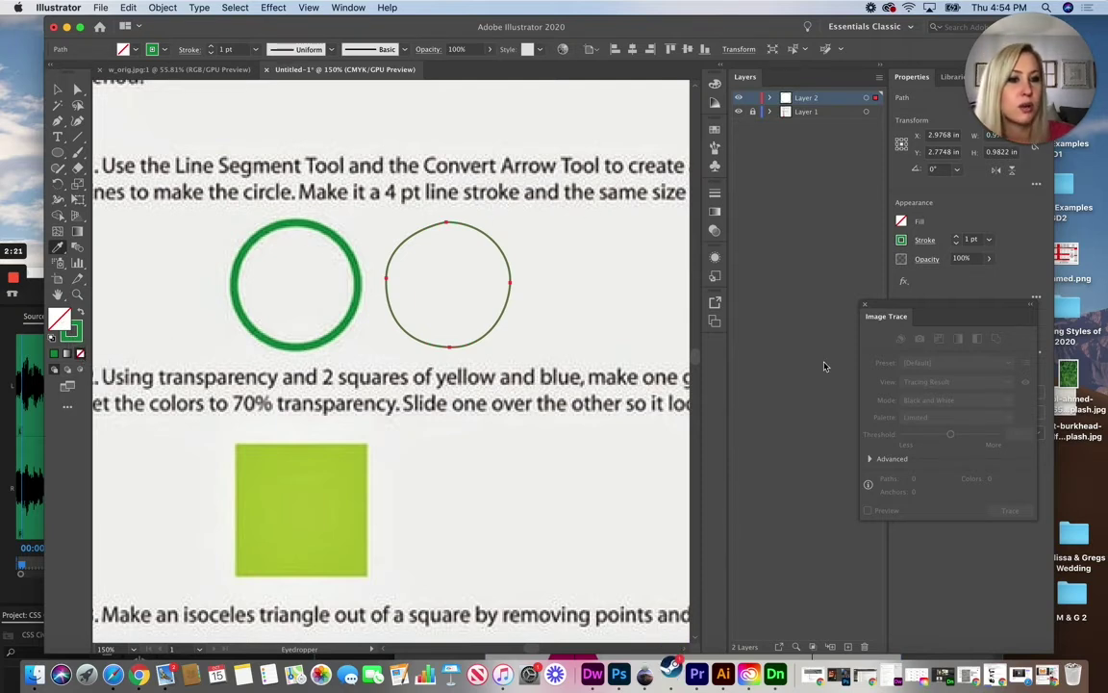
Step: Set the traced circle's stroke weight to 4 pt and deselect it
mouse_move(948, 301)
mouse_down()
mouse_move(885, 317)
mouse_move(836, 350)
mouse_up()
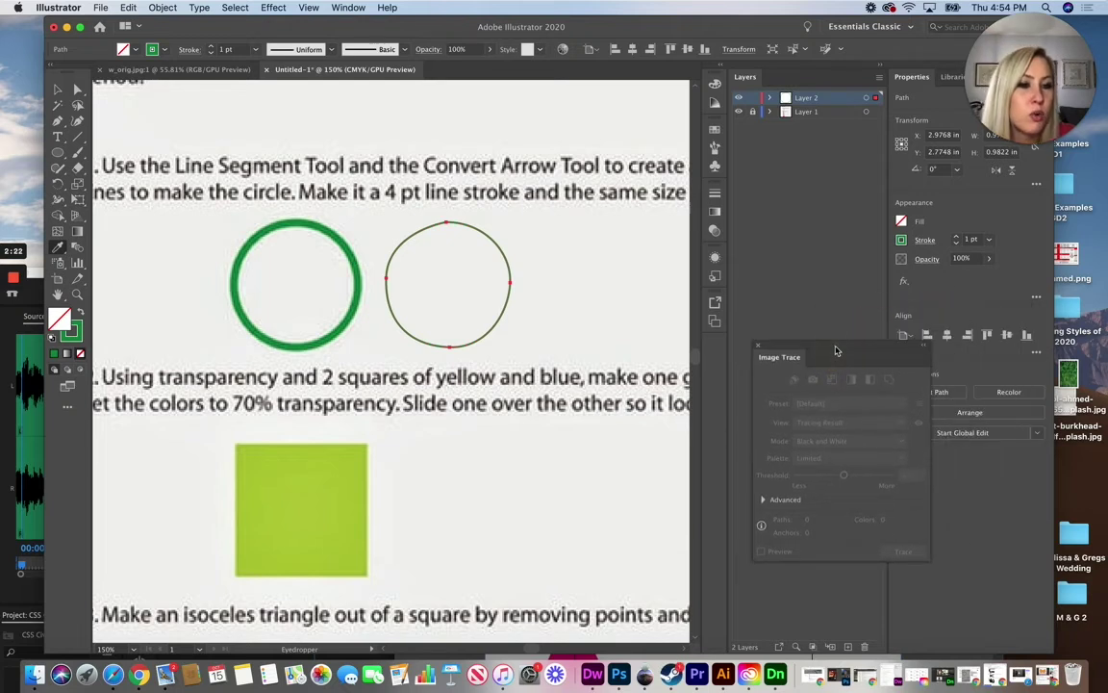
click(958, 237)
click(958, 237)
click(958, 237)
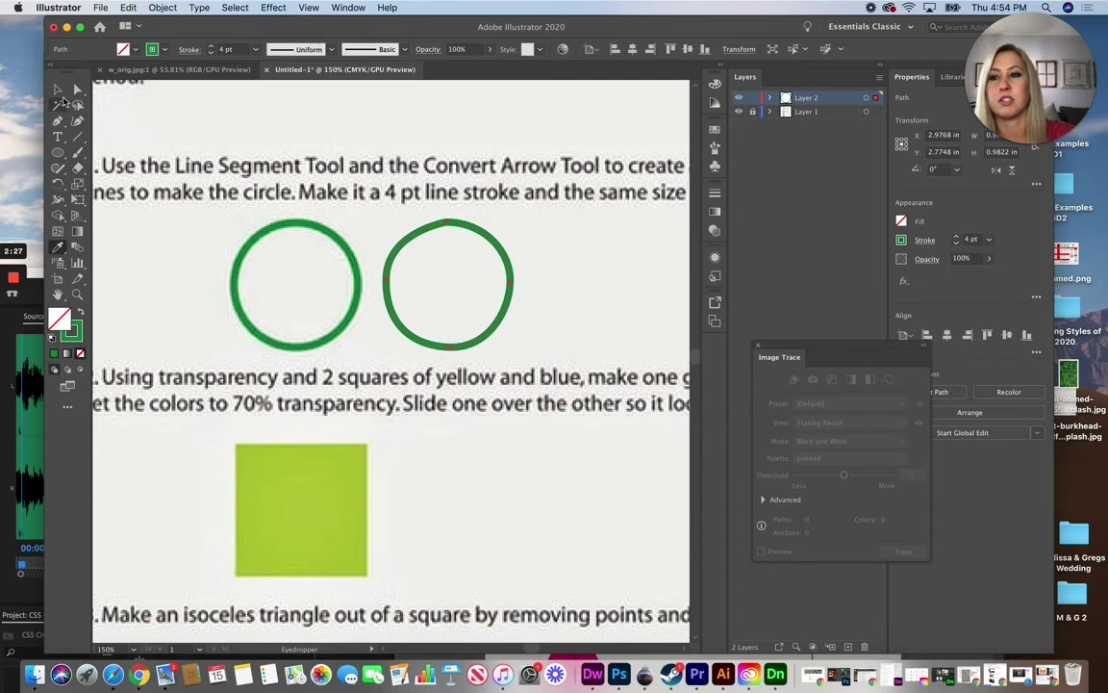
click(58, 92)
click(157, 223)
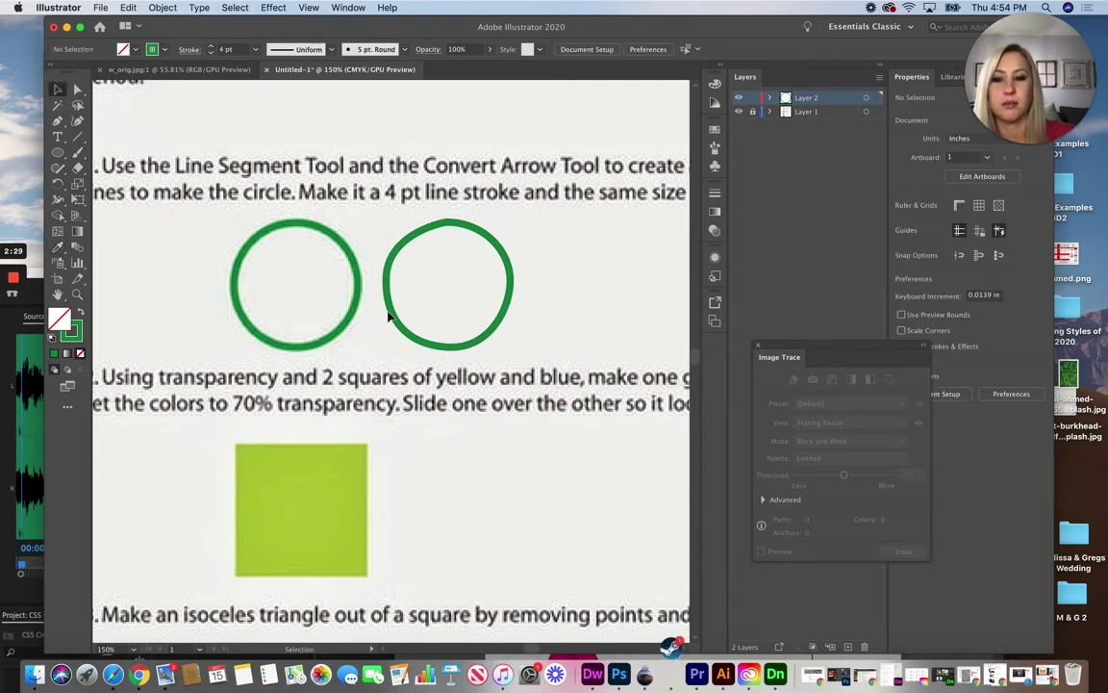
Step: Draw a square about 0.98 in high overlapping the worksheet's lime-green square with the Rectangle tool, and delete it
scroll(389, 316, down, 5)
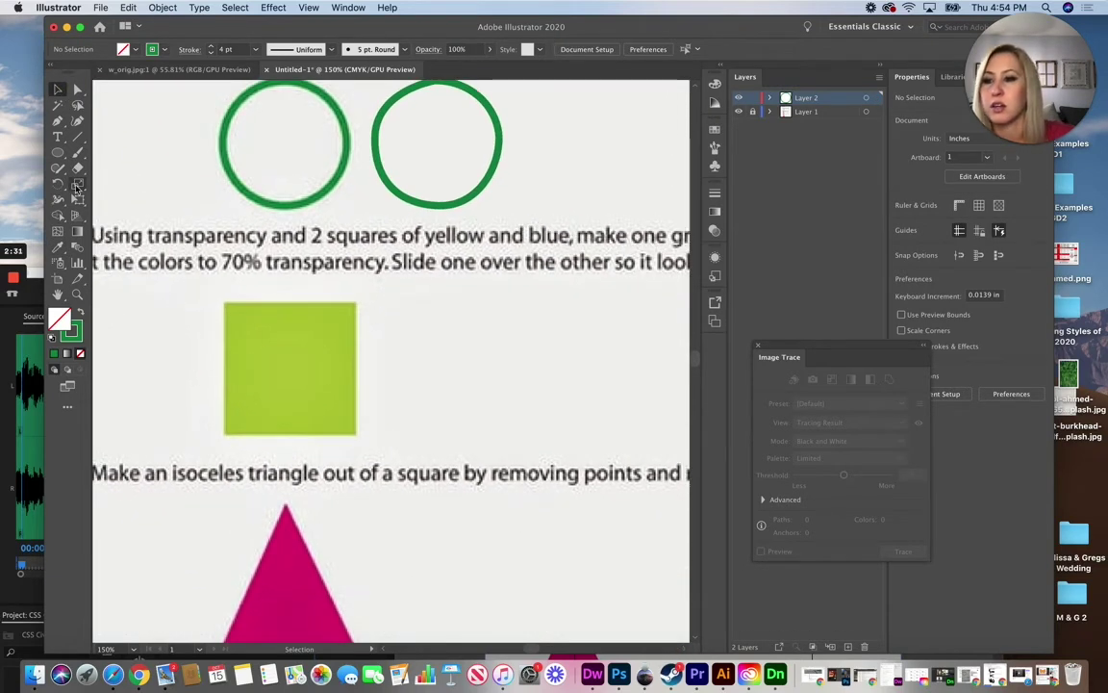
drag(59, 151, 120, 157)
drag(321, 302, 446, 427)
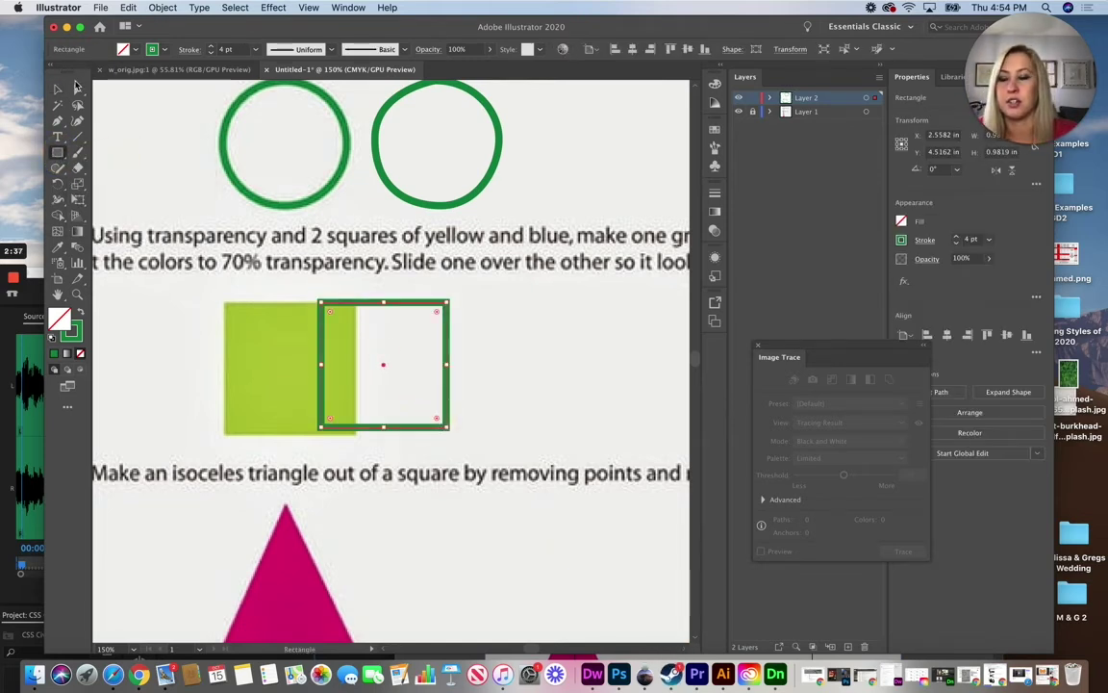
click(58, 89)
key(Delete)
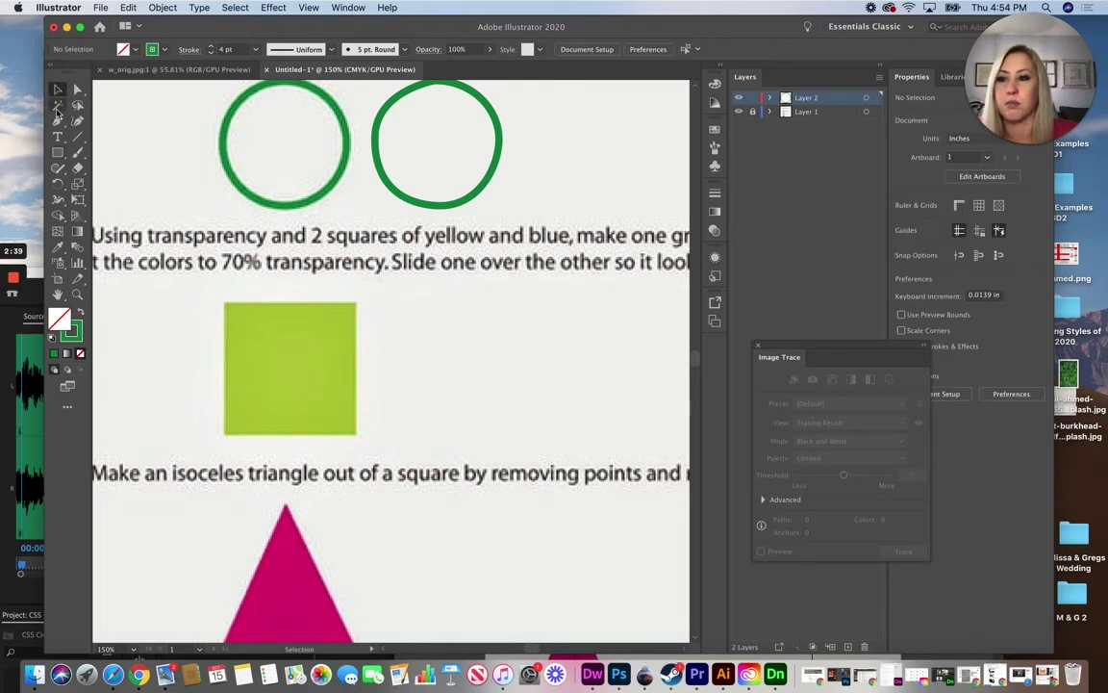
Step: Trace the worksheet's lime-green square with the Pen tool as a closed four-corner path about 1.03 in high
click(58, 121)
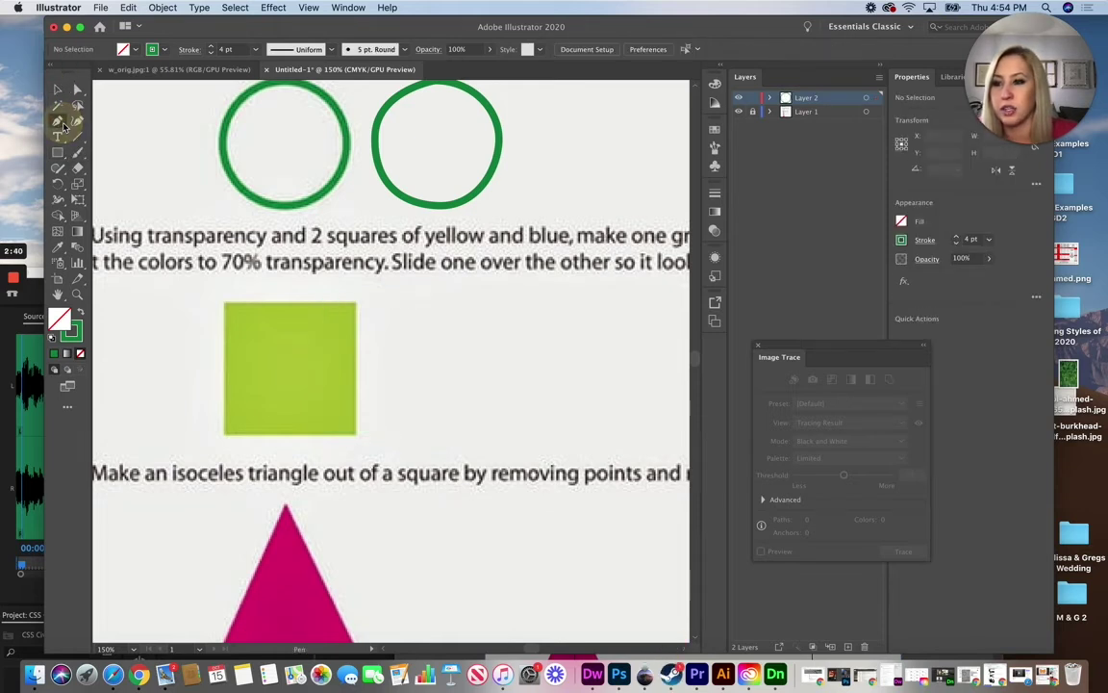
click(223, 301)
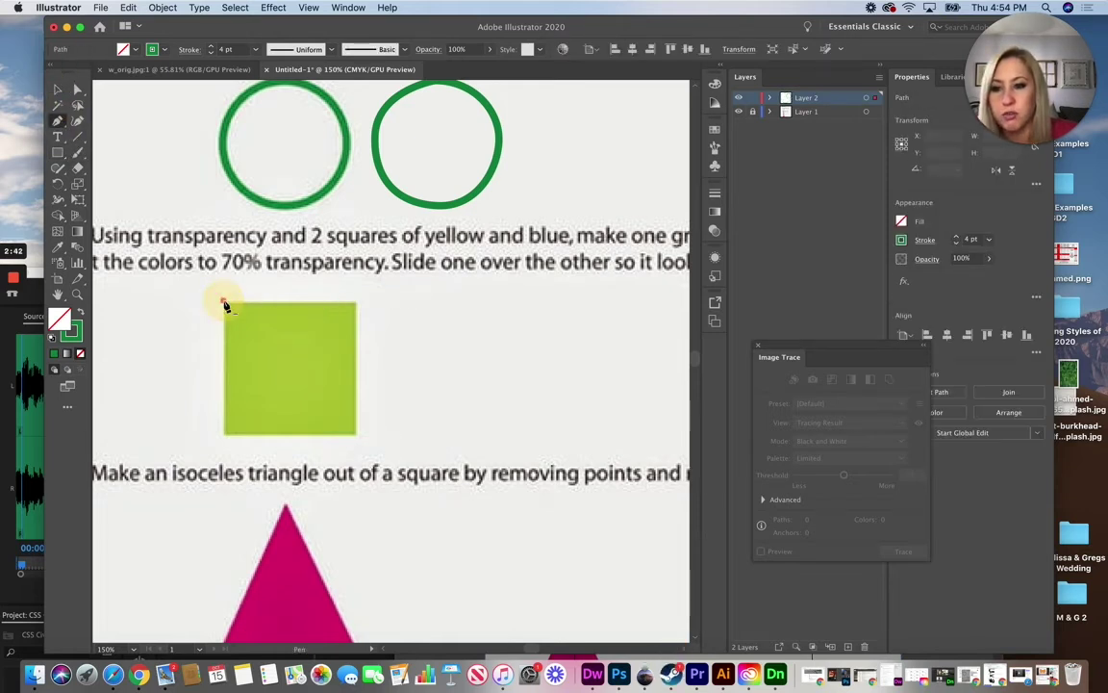
click(355, 303)
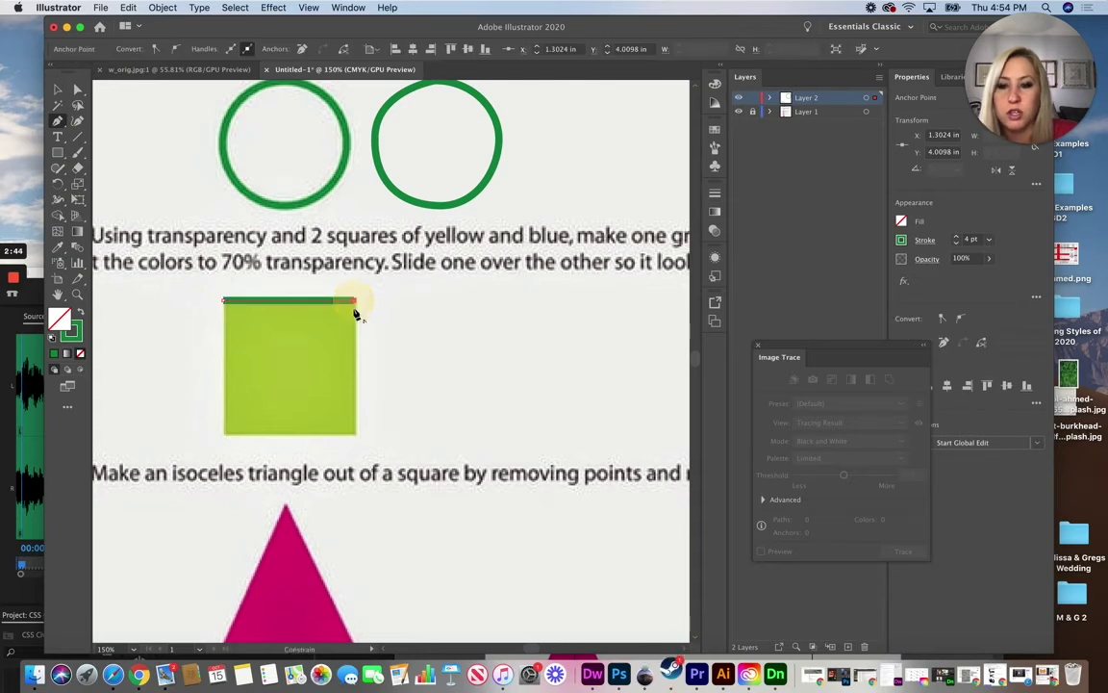
click(356, 435)
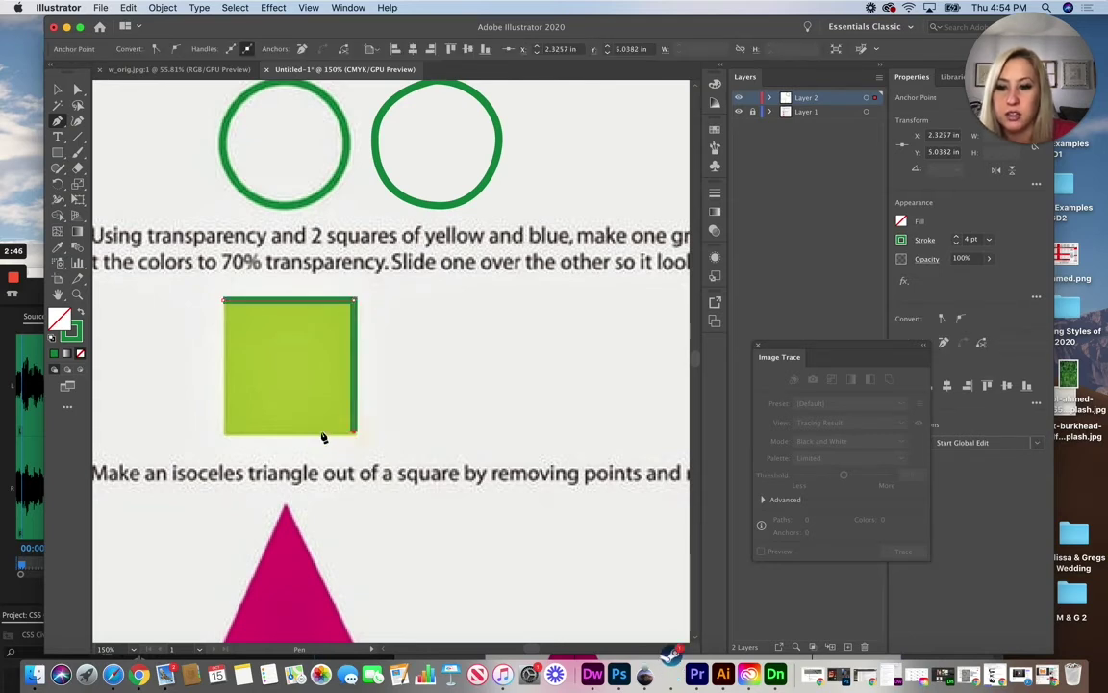
click(224, 436)
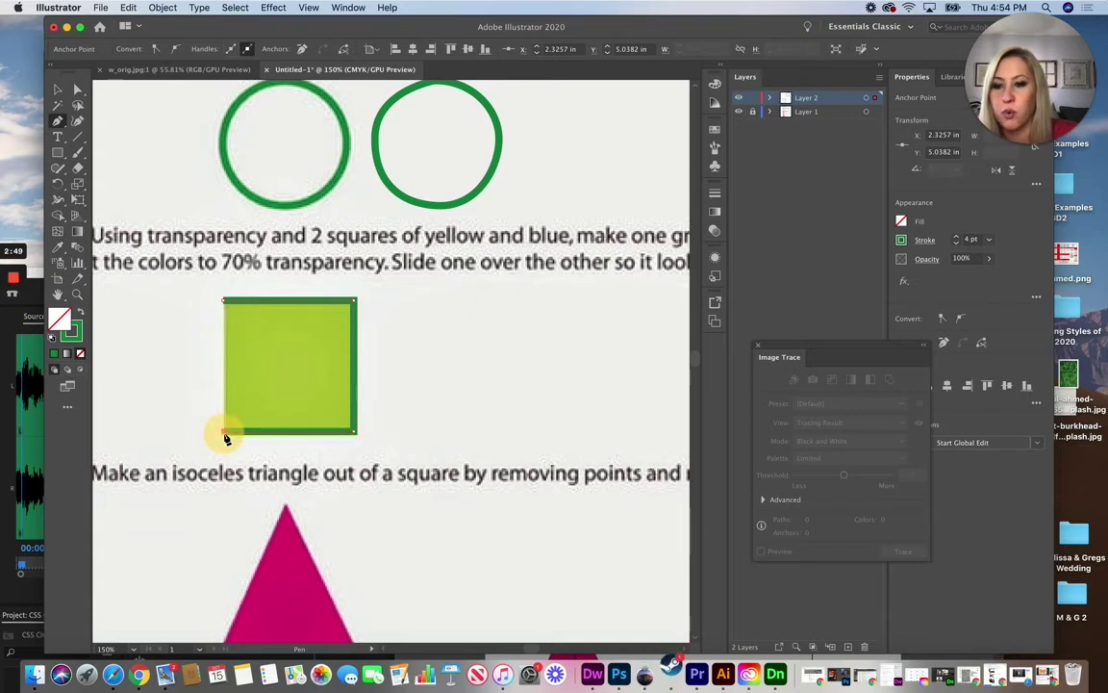
click(224, 304)
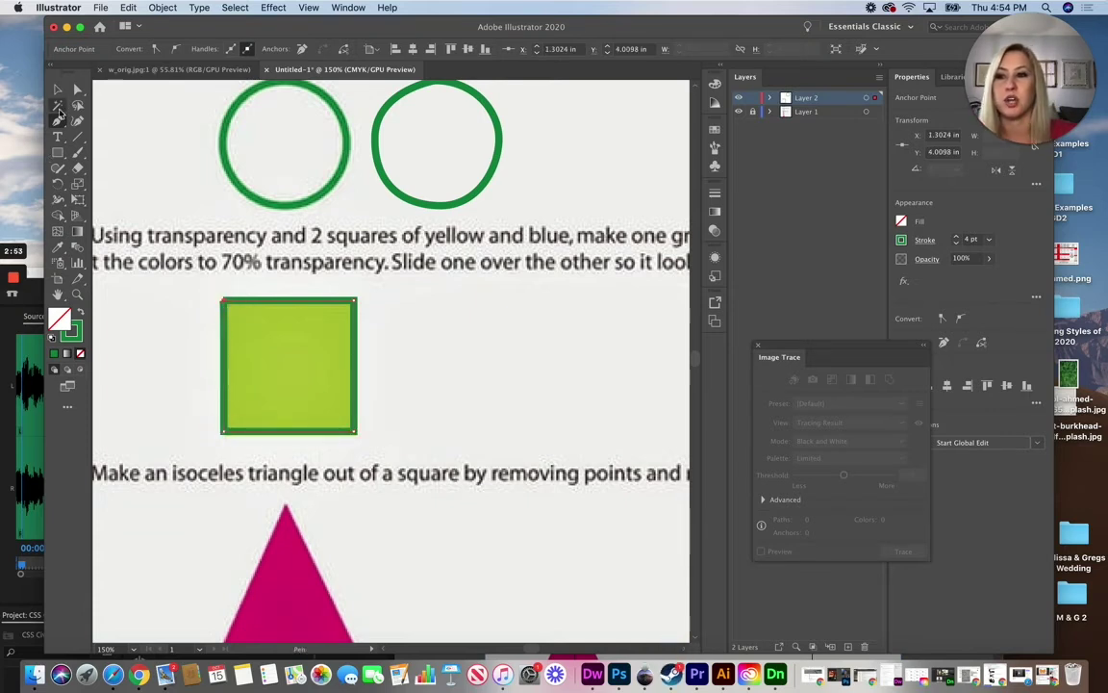
Step: Move the traced square beside the worksheet's lime-green square and give it a blue fill with no stroke
click(58, 88)
drag(357, 304, 484, 306)
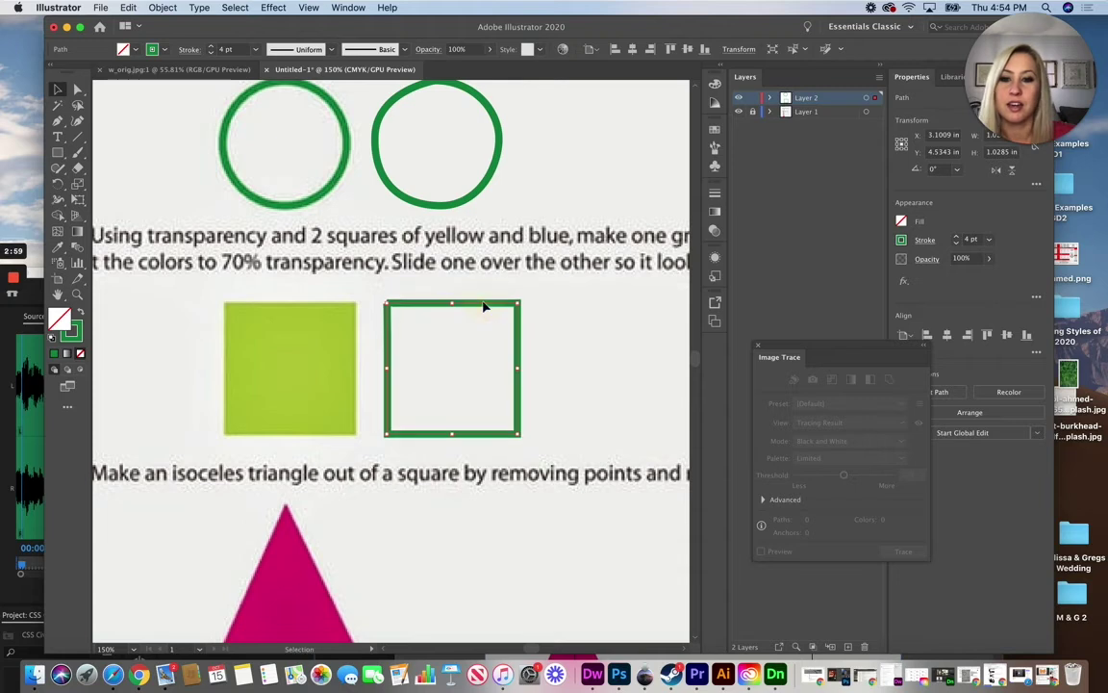
click(80, 314)
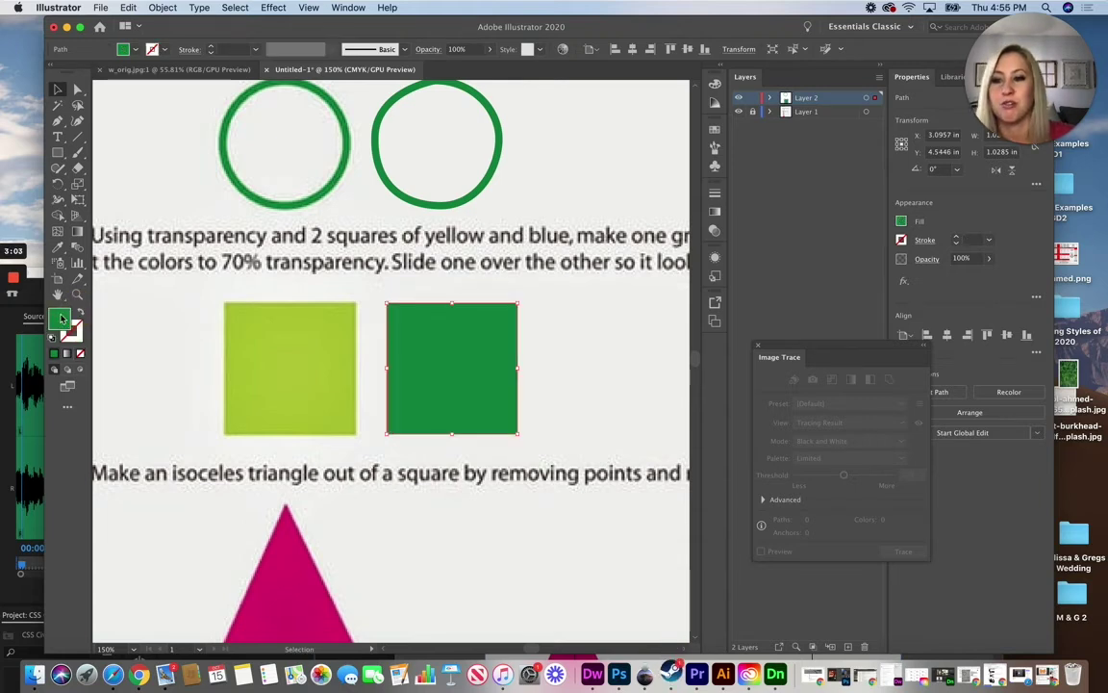
double_click(61, 318)
click(693, 459)
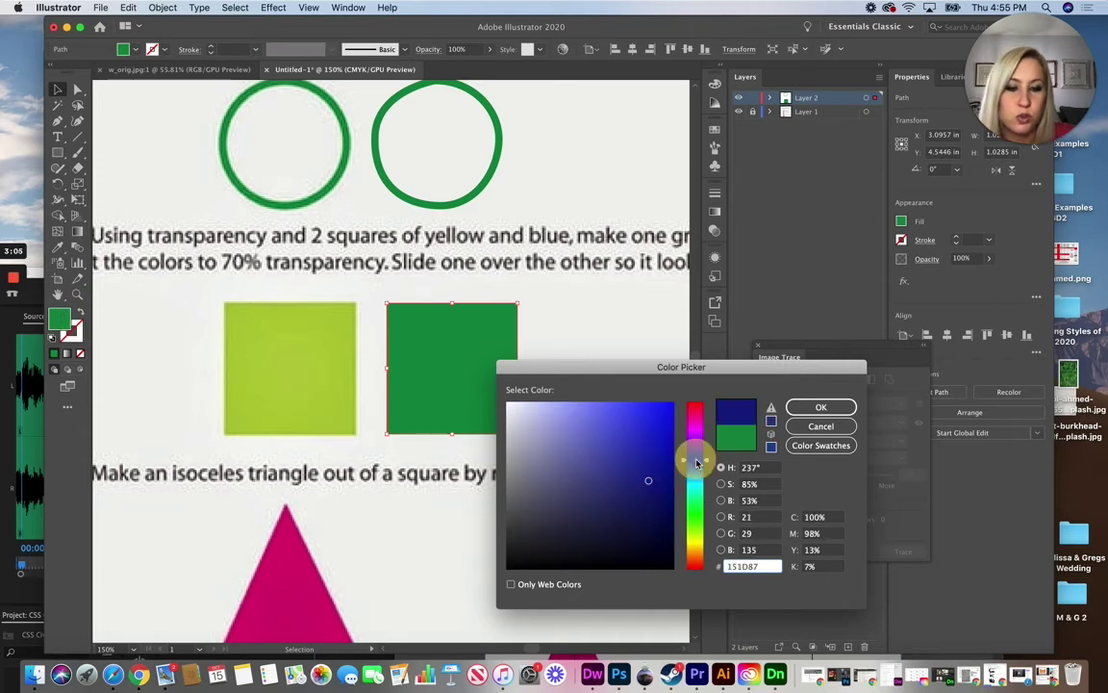
click(667, 410)
click(820, 407)
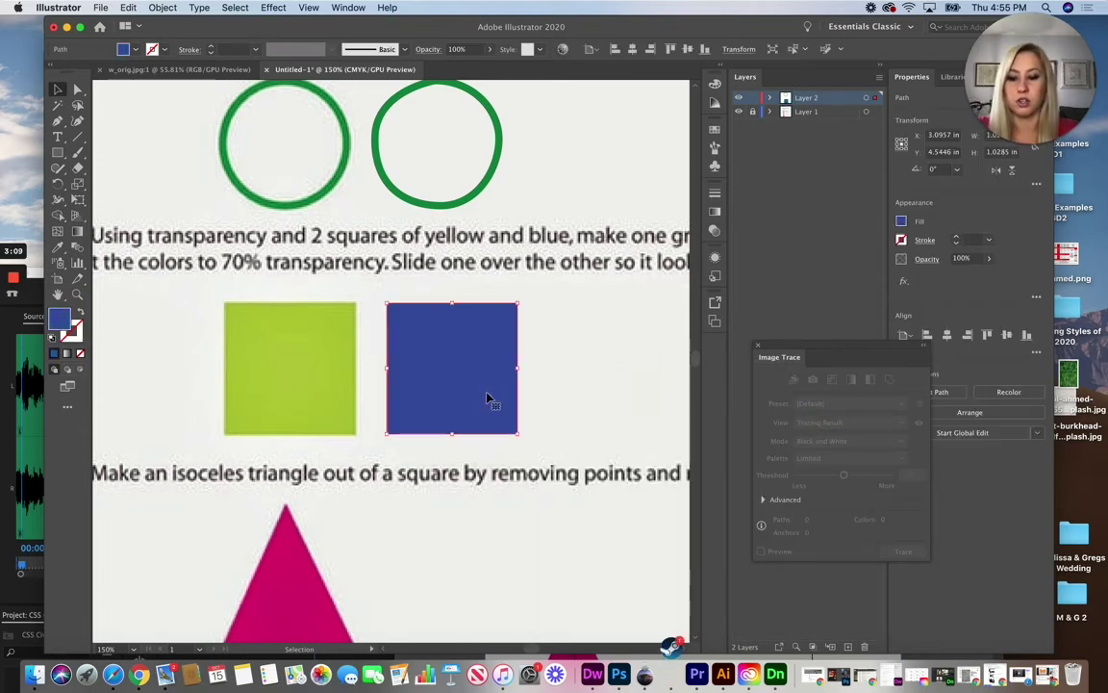
Step: Paste a copy of the blue square and place it so it slightly overlaps the outer edge of the original
key(super+v)
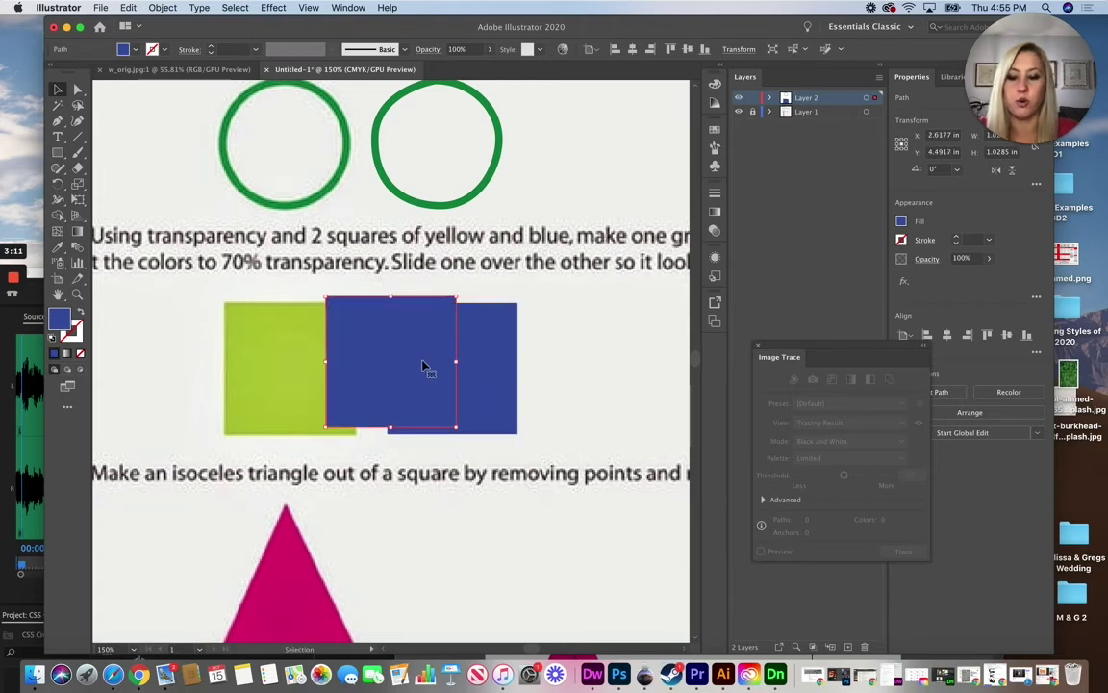
drag(423, 366, 624, 375)
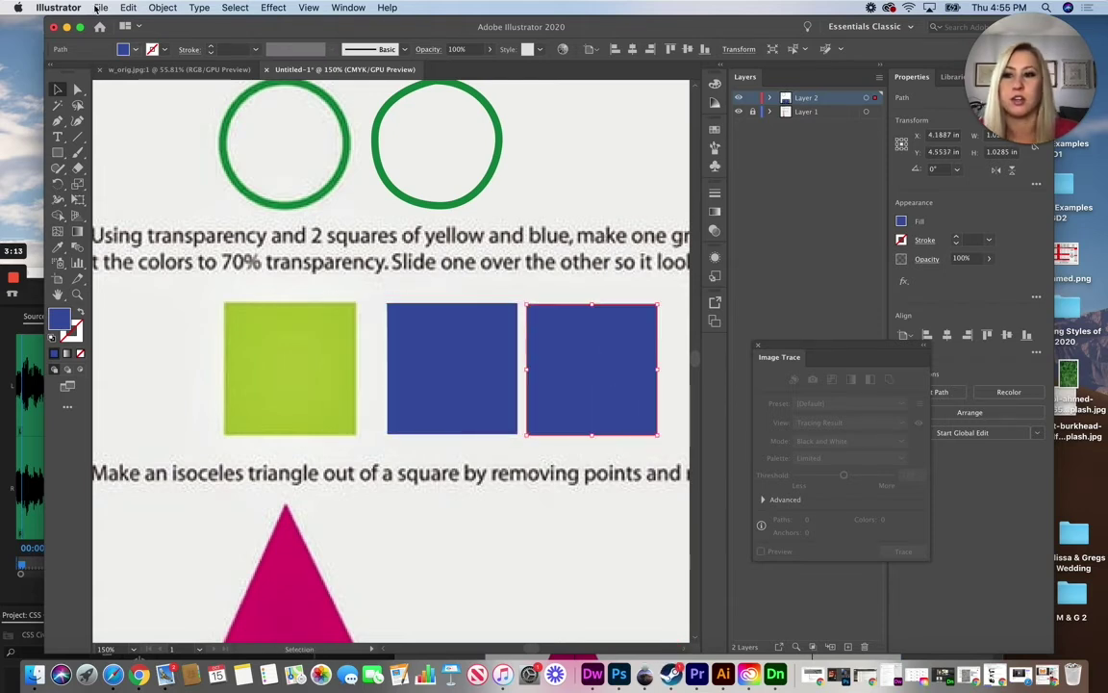
click(133, 7)
click(133, 7)
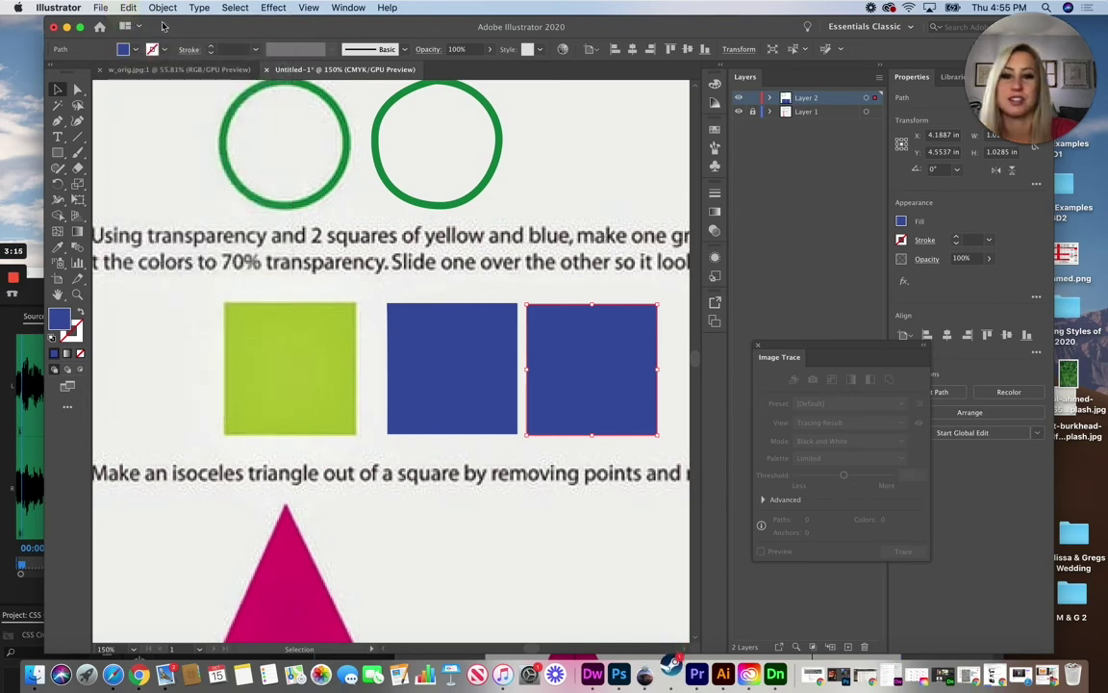
drag(574, 395, 544, 387)
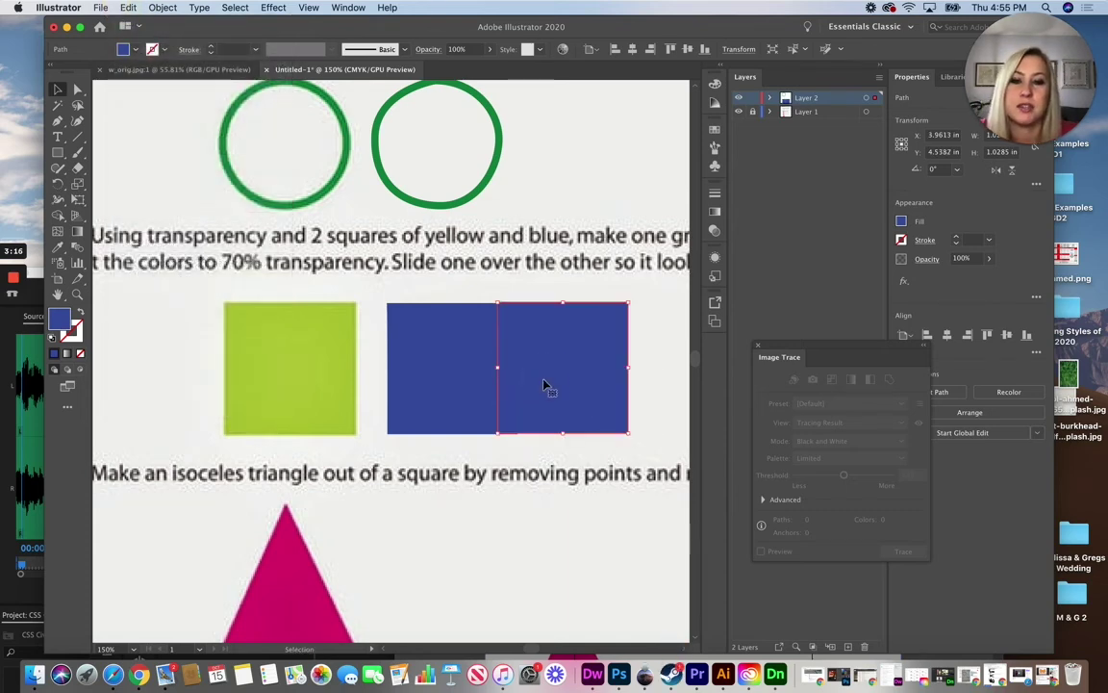
Step: Change the copied square's fill to yellow EFE80C
double_click(62, 321)
text(ffff00)
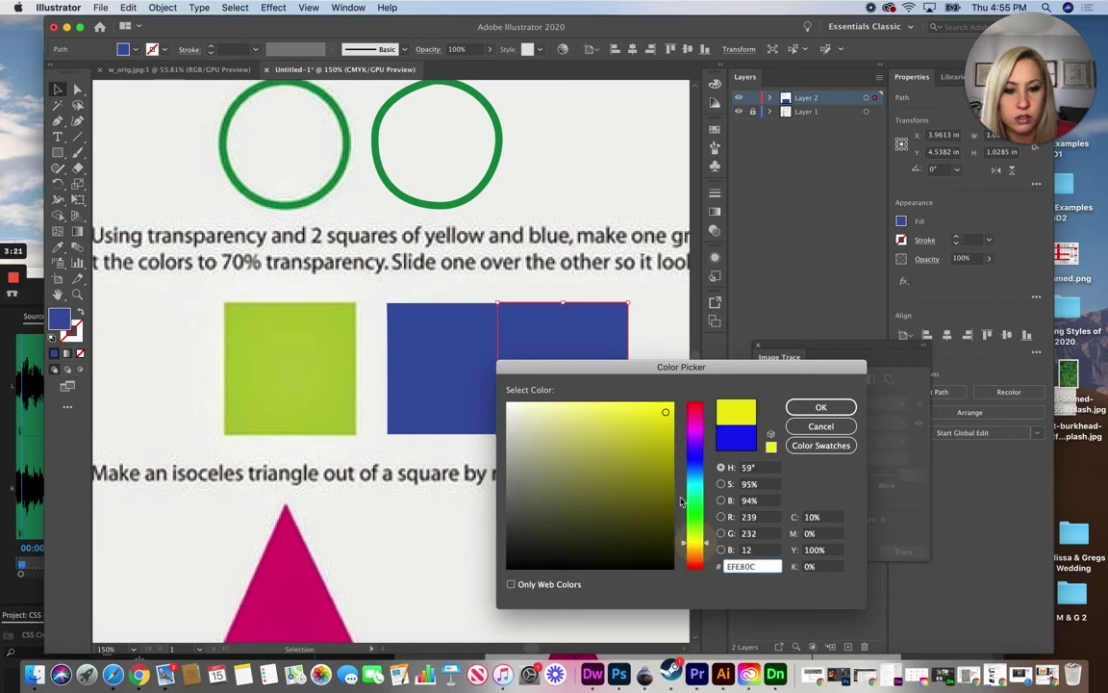
click(802, 405)
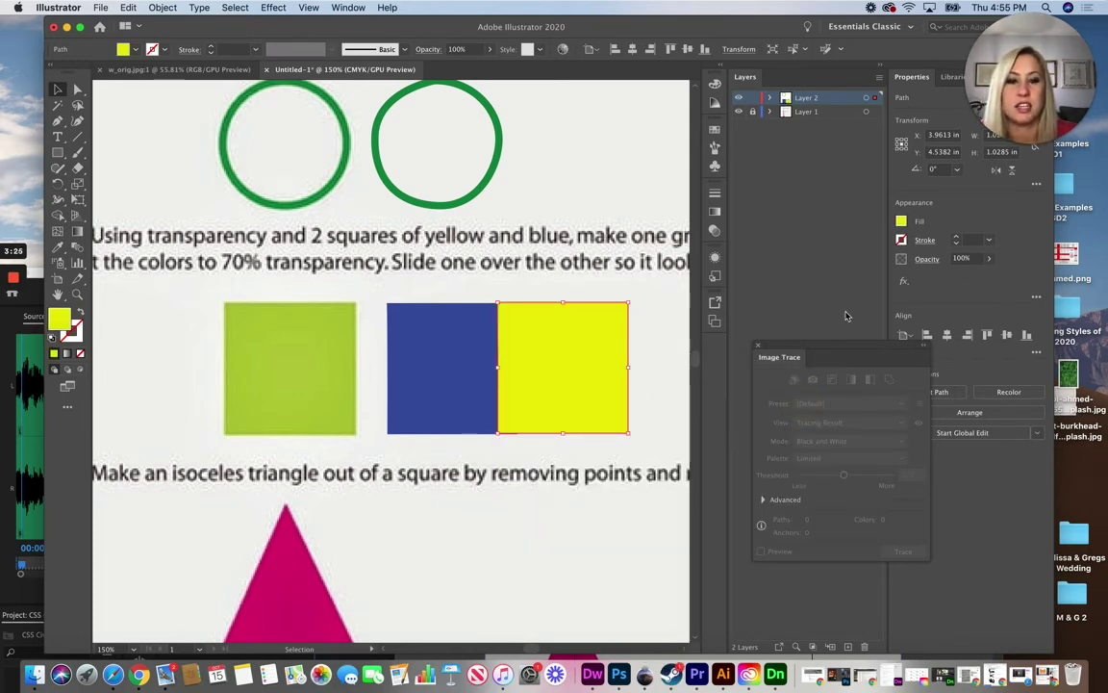
Step: Set the yellow square's opacity to 69%, slide it over more than half of the blue square, and deselect it
click(988, 260)
drag(979, 278, 971, 278)
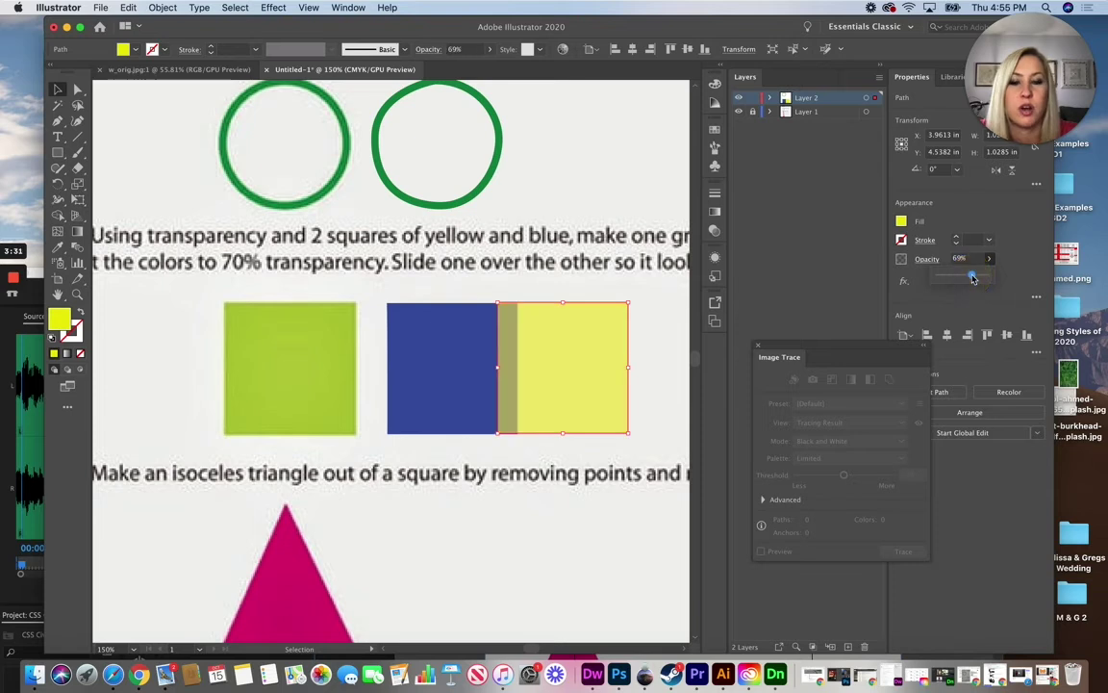
click(586, 291)
drag(567, 338, 491, 339)
click(597, 344)
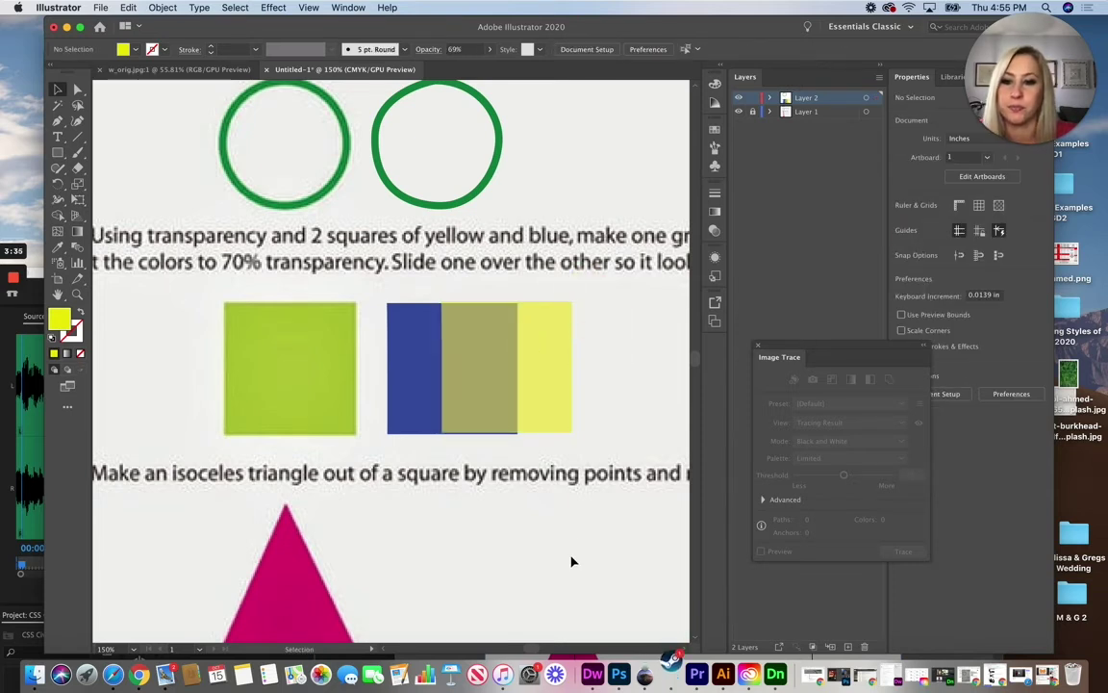
Step: Trace the worksheet's lime-green square again with the Pen tool as a closed yellow-filled square about 1.02 in high
scroll(571, 560, down, 5)
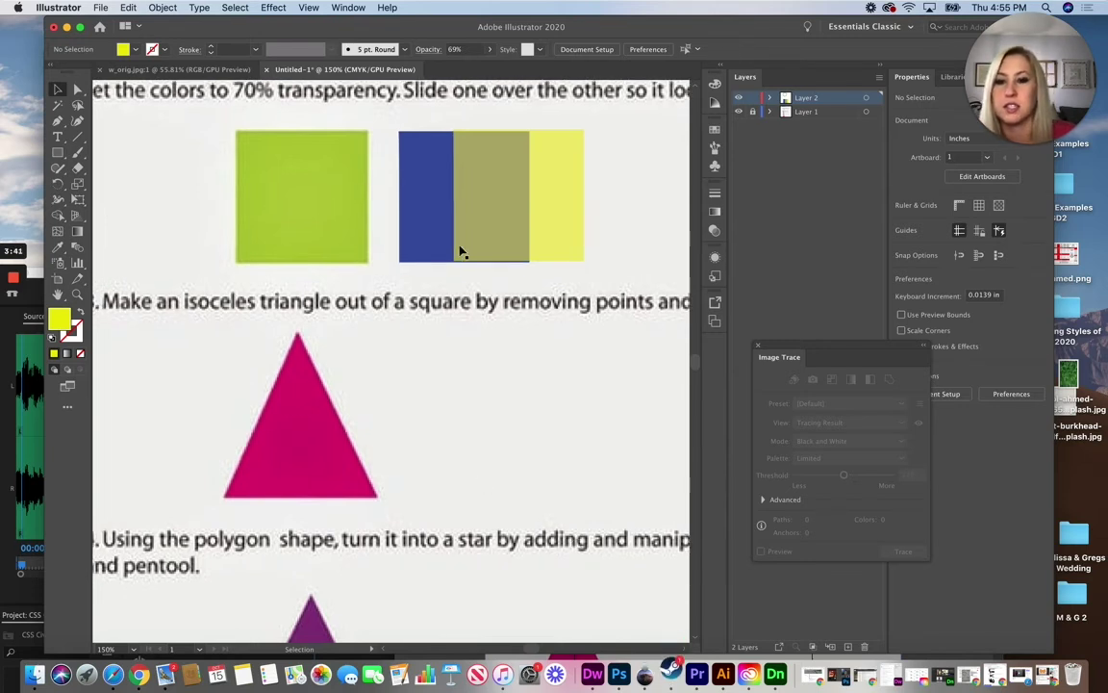
click(56, 120)
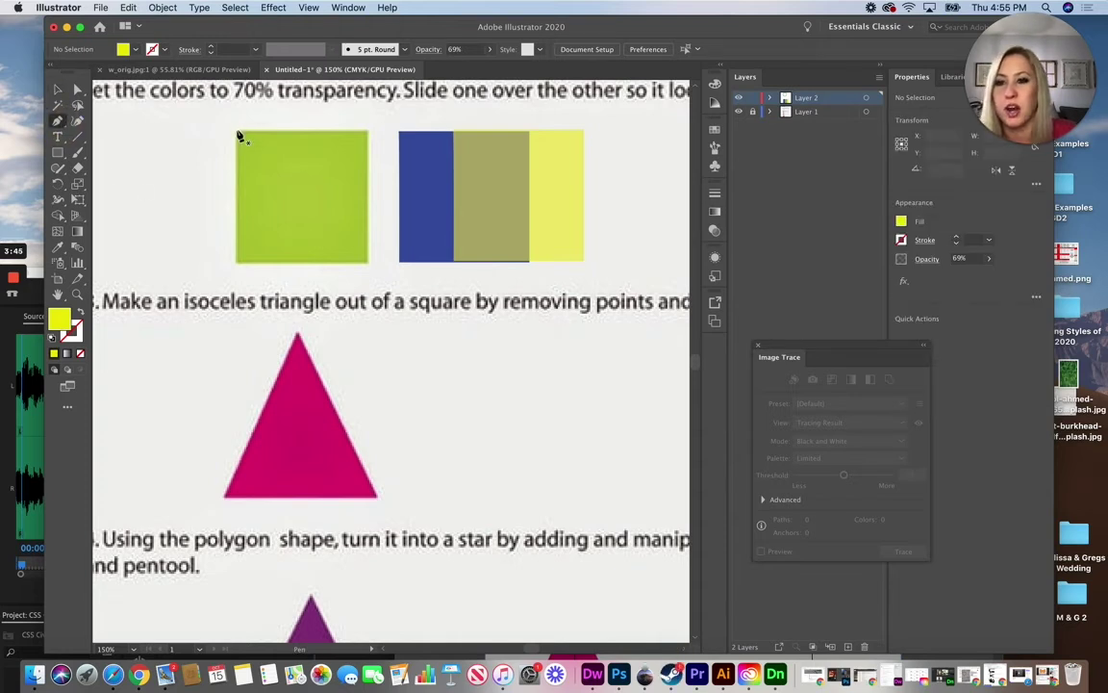
click(239, 134)
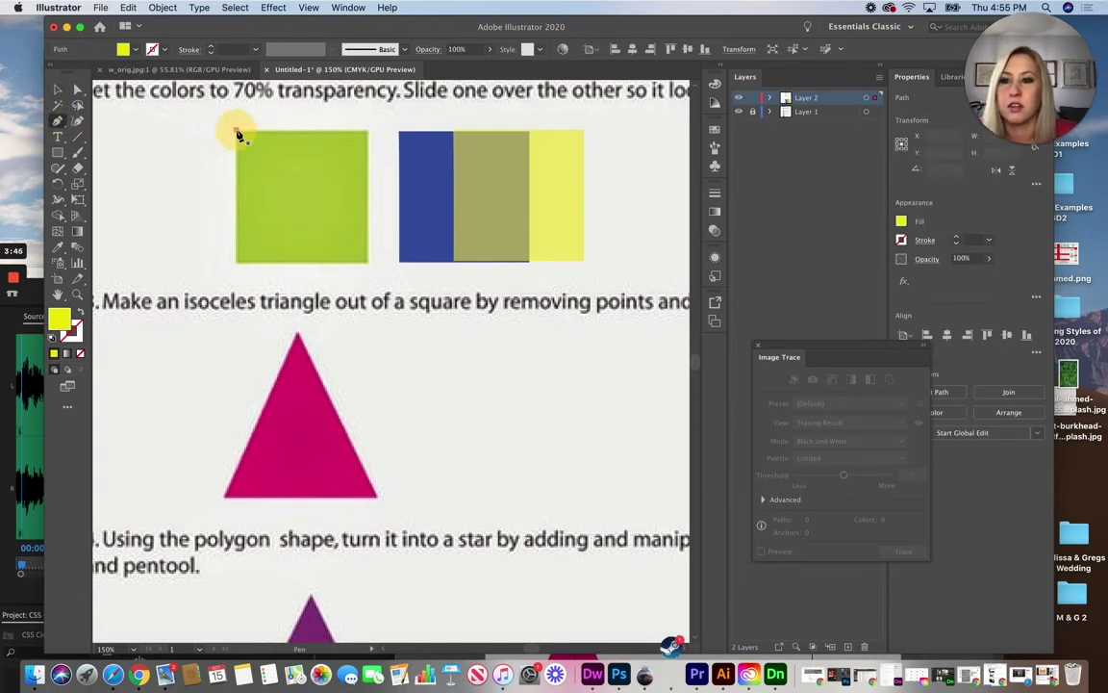
click(369, 130)
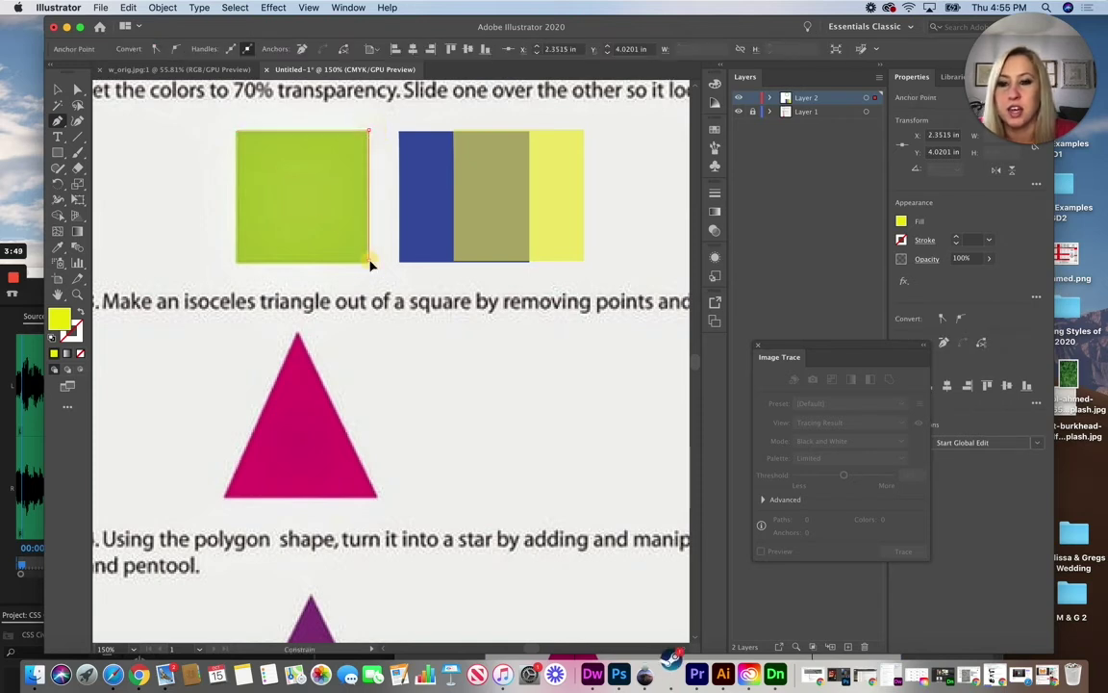
click(369, 260)
click(238, 261)
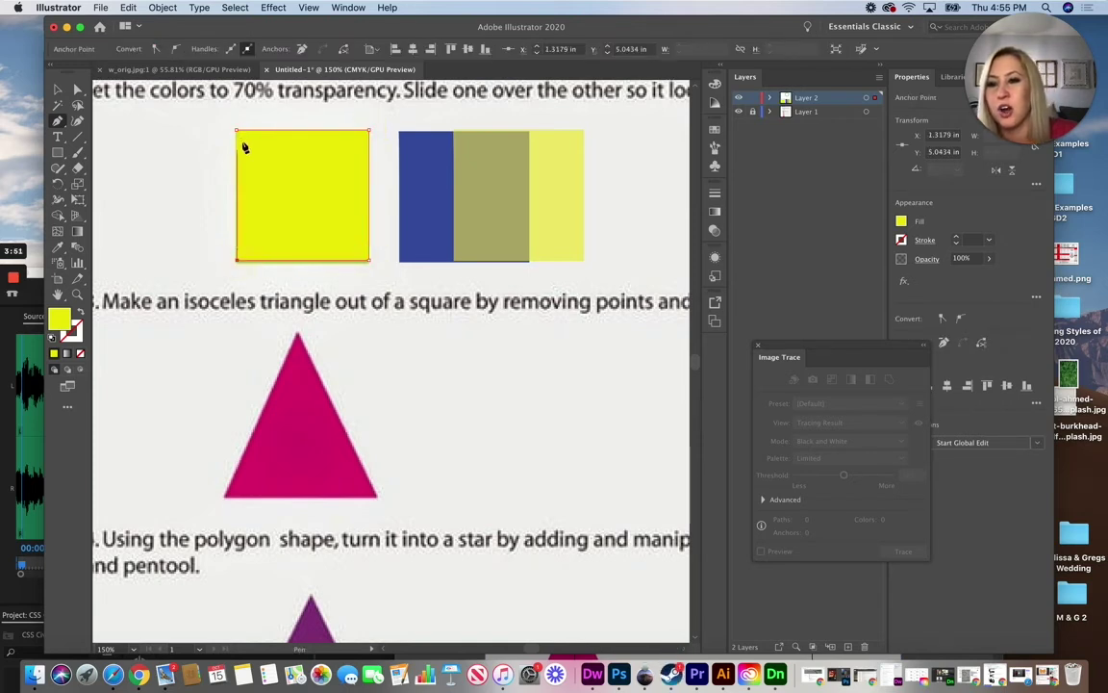
click(237, 132)
Step: Move the new yellow square beside the worksheet's triangle, recolor it with the triangle's sampled magenta, and deselect it
click(57, 90)
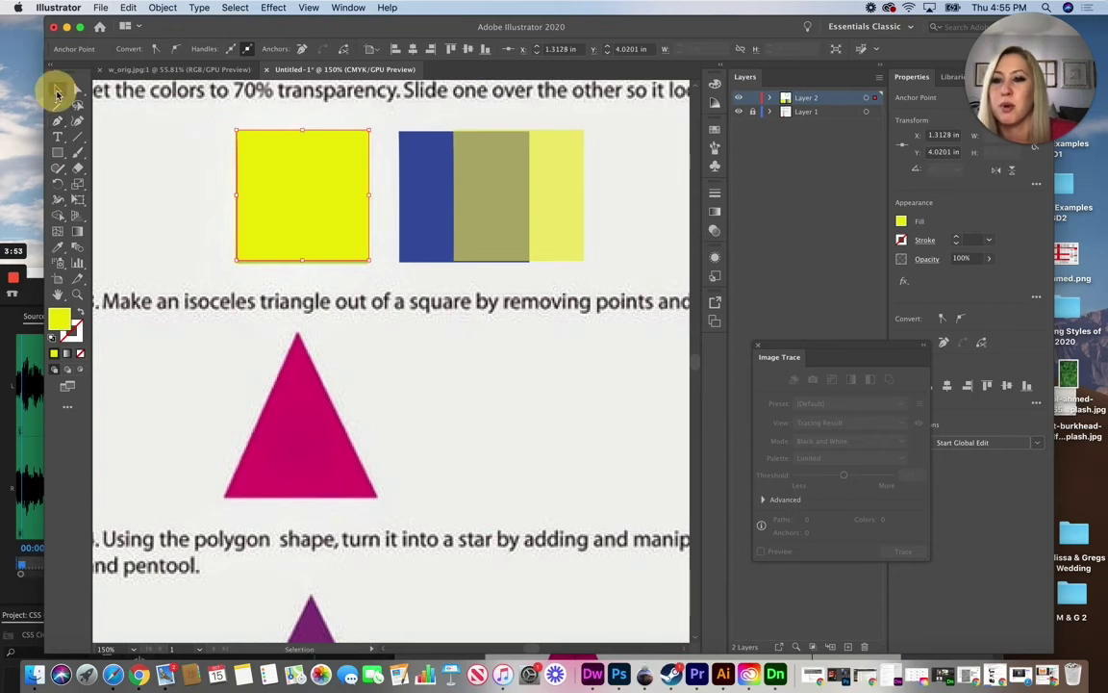
drag(327, 202, 494, 416)
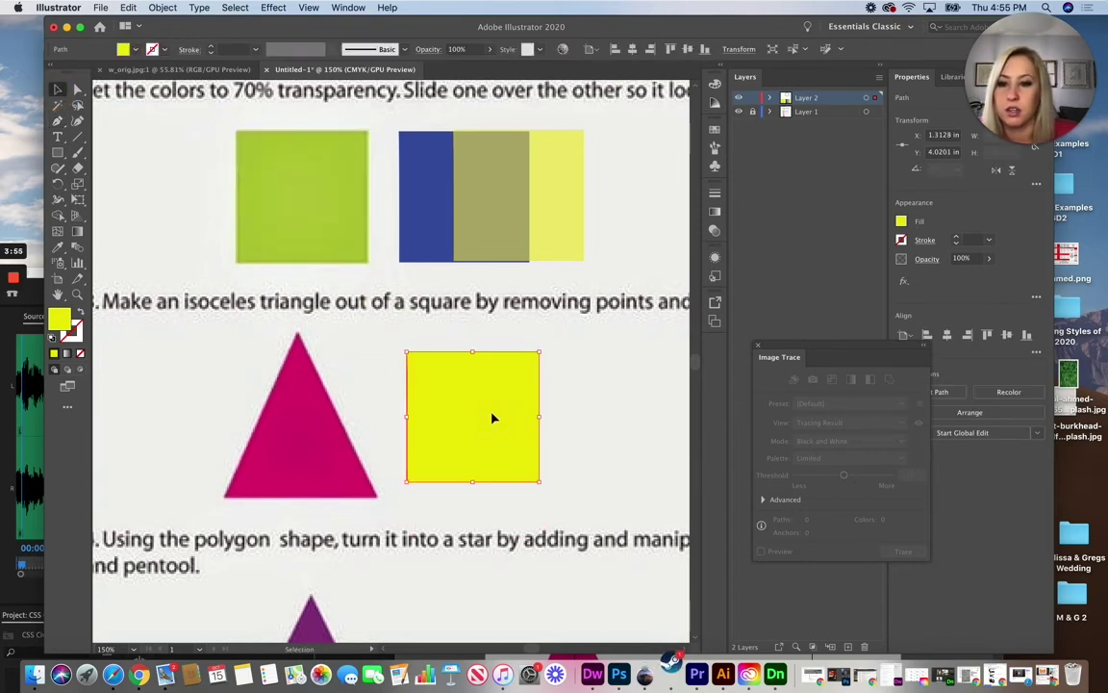
click(57, 244)
click(326, 420)
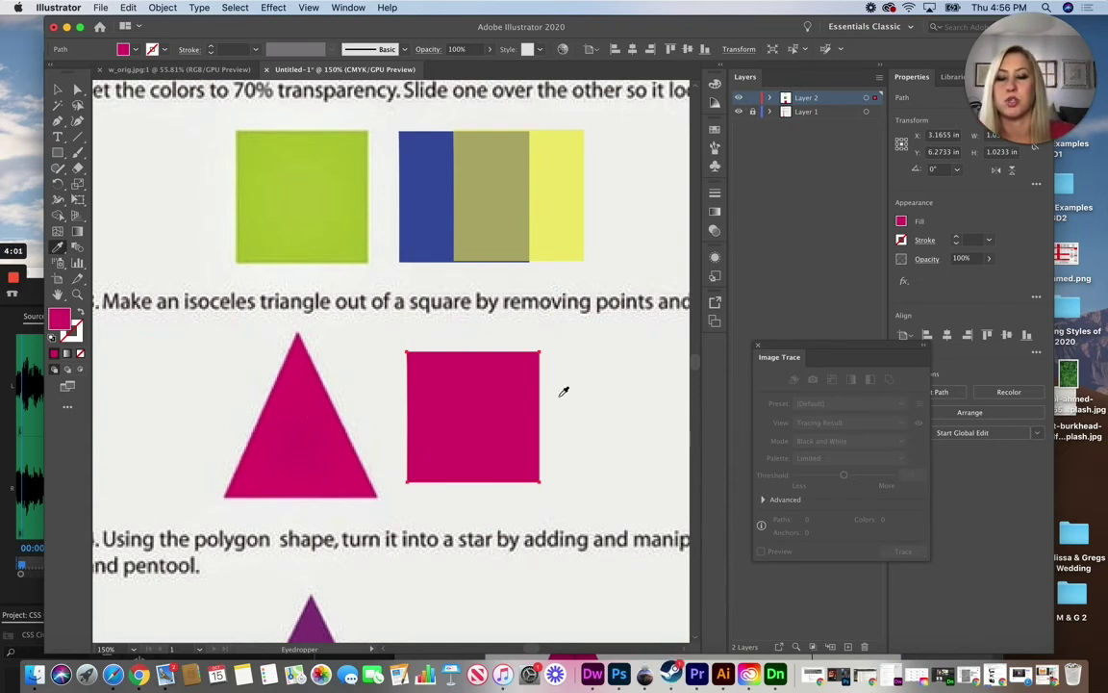
click(55, 90)
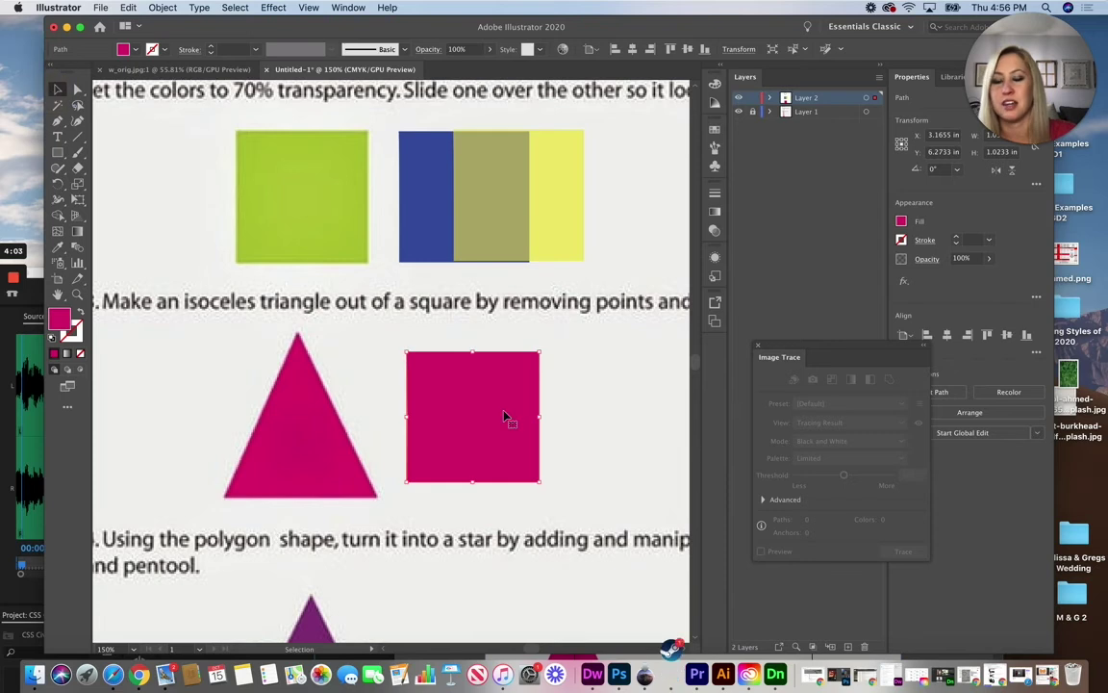
drag(493, 413, 490, 425)
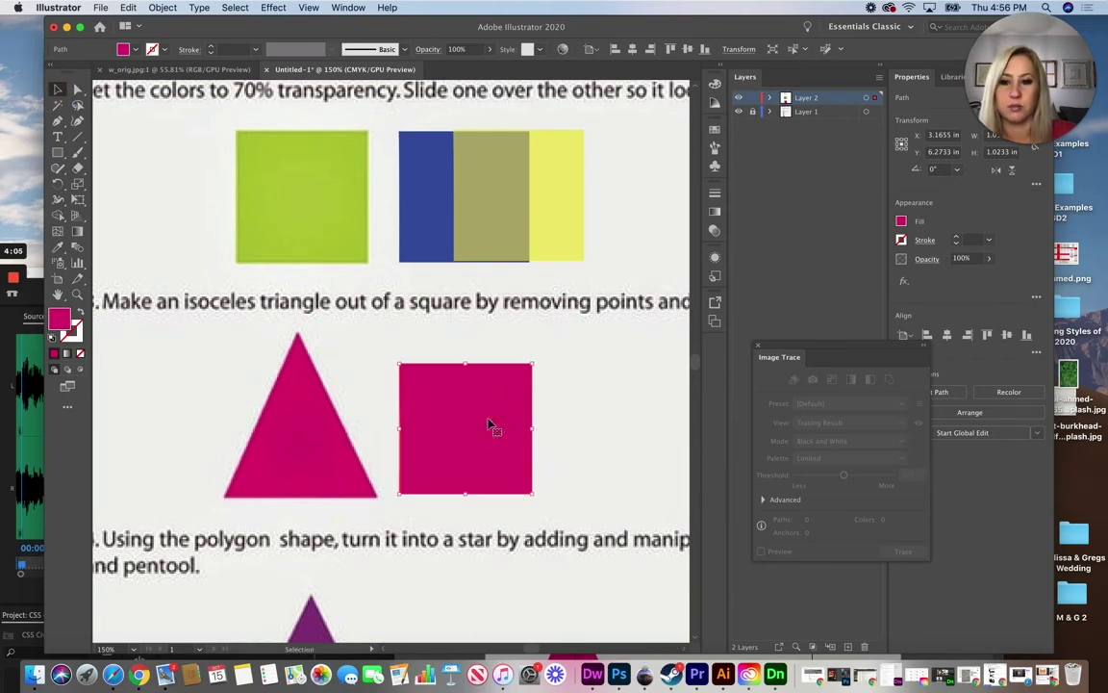
click(593, 403)
Step: Sample the worksheet triangle's magenta with the Eyedropper and inspect that fill color in the Color Picker
scroll(401, 332, down, 2)
scroll(401, 332, down, 1)
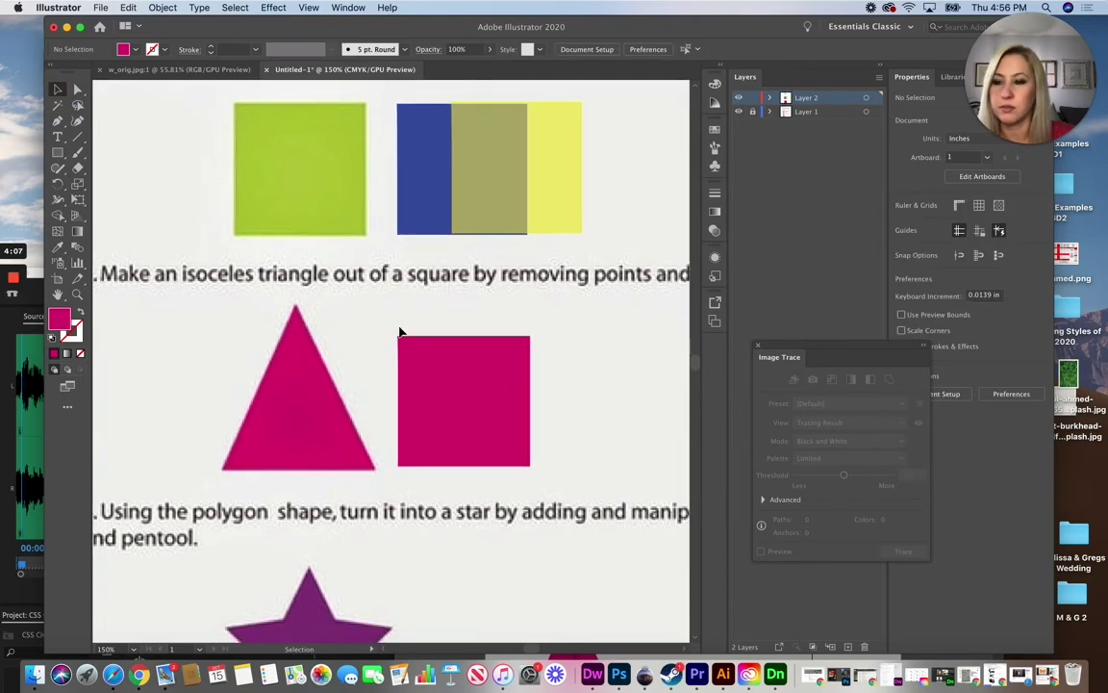
click(59, 249)
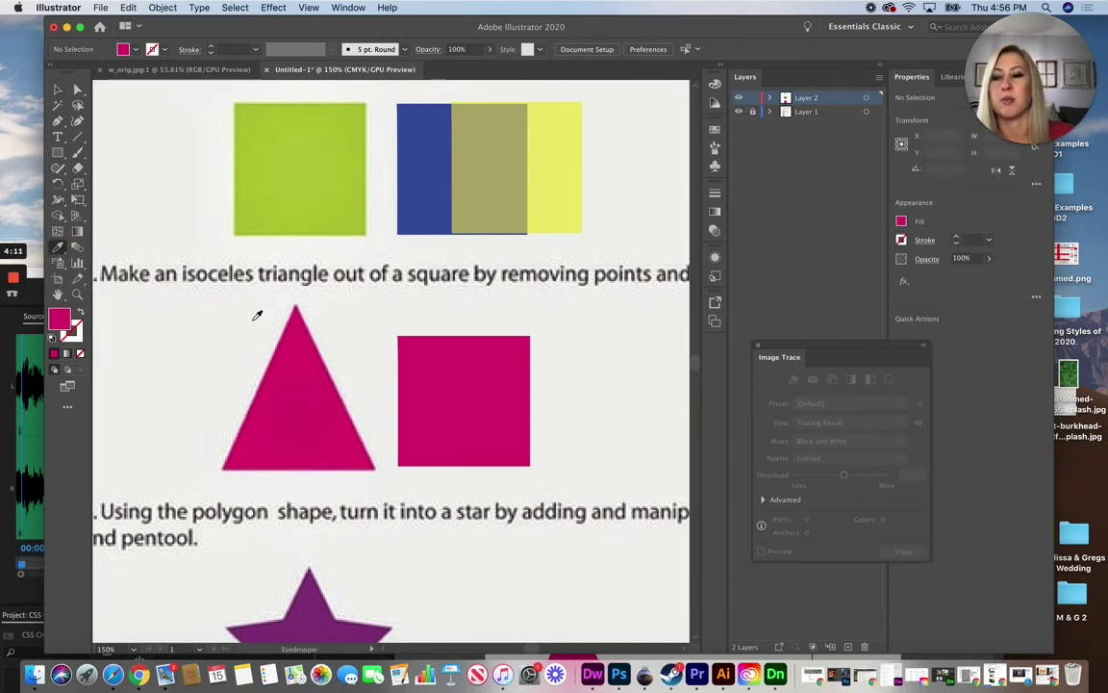
click(283, 331)
click(60, 322)
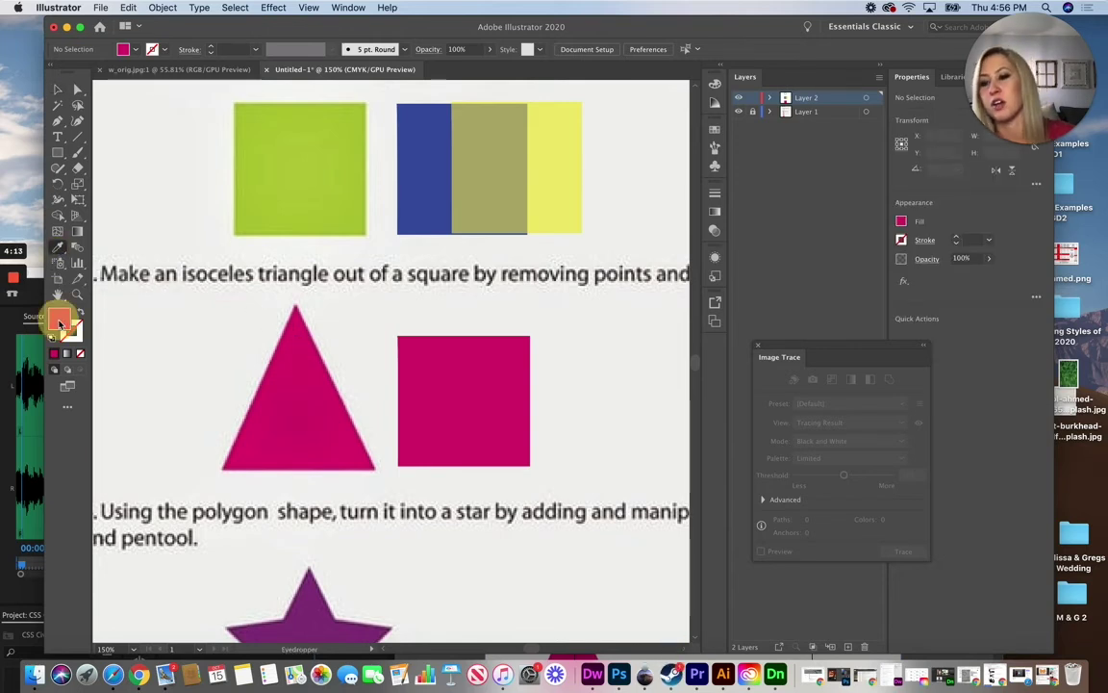
double_click(60, 322)
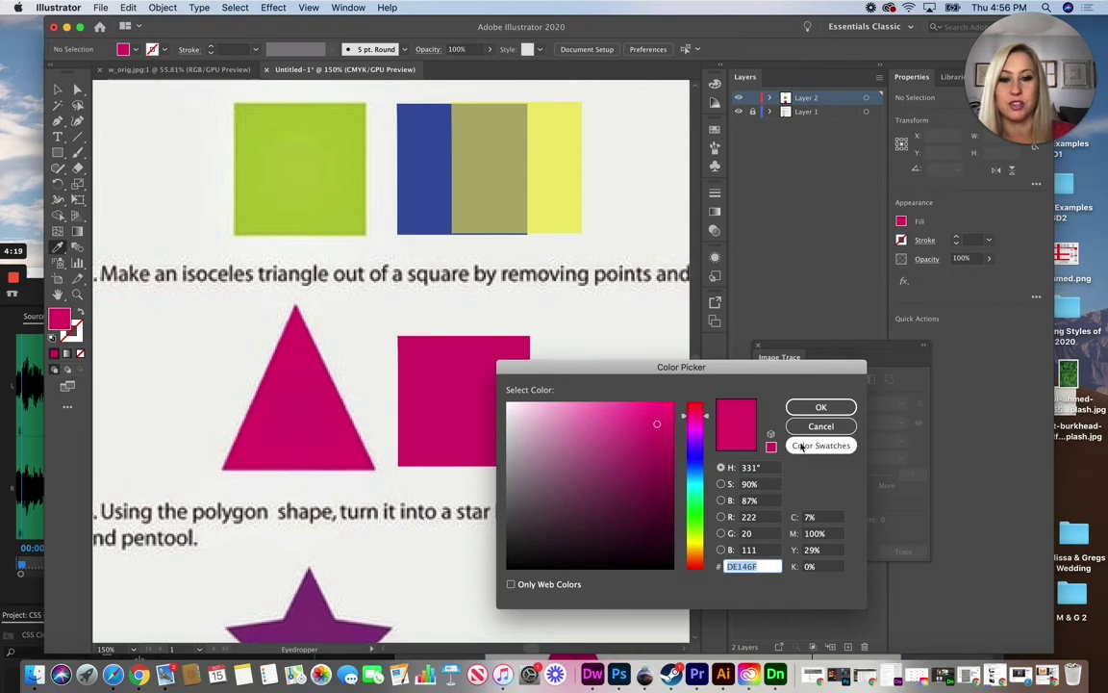
click(819, 407)
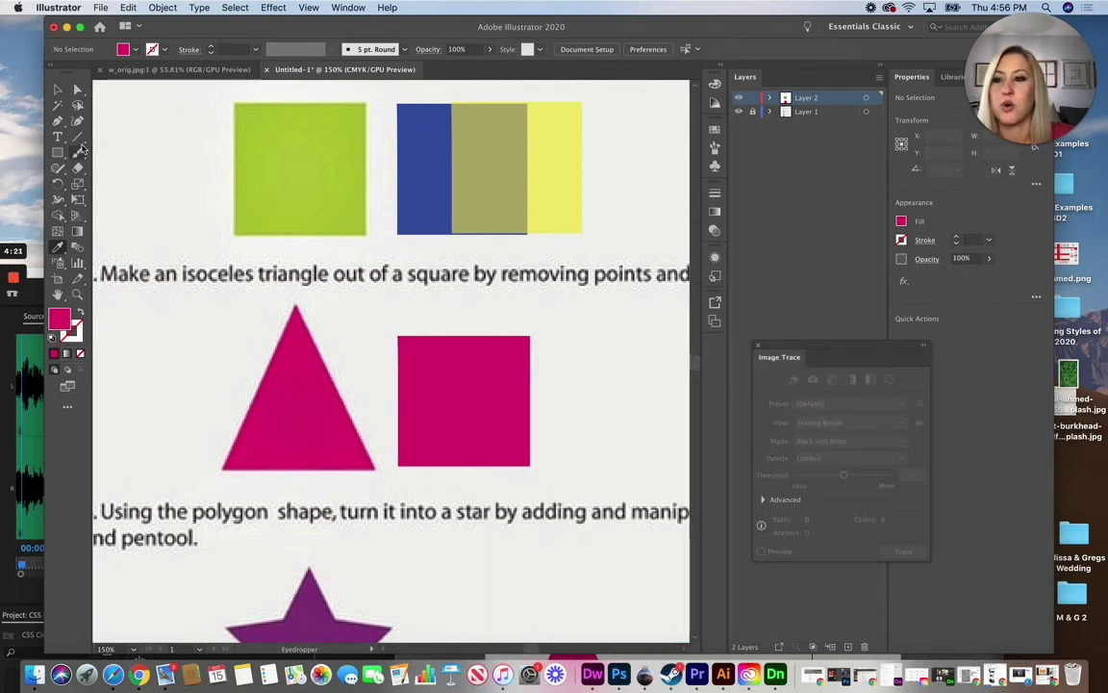
key(p)
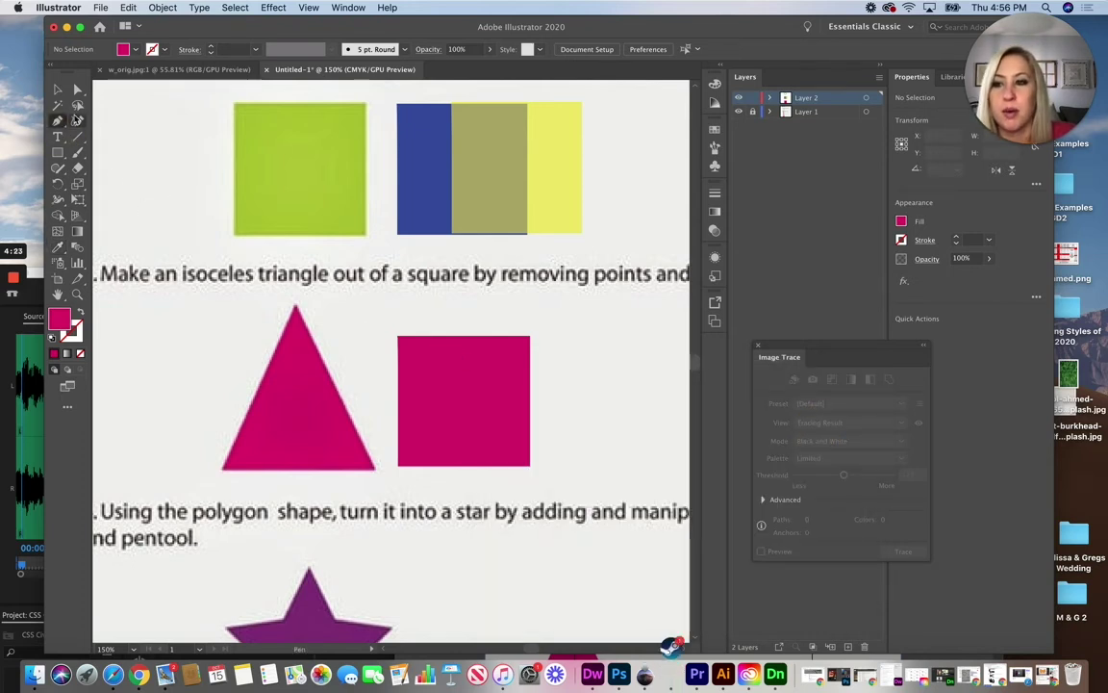
key(v)
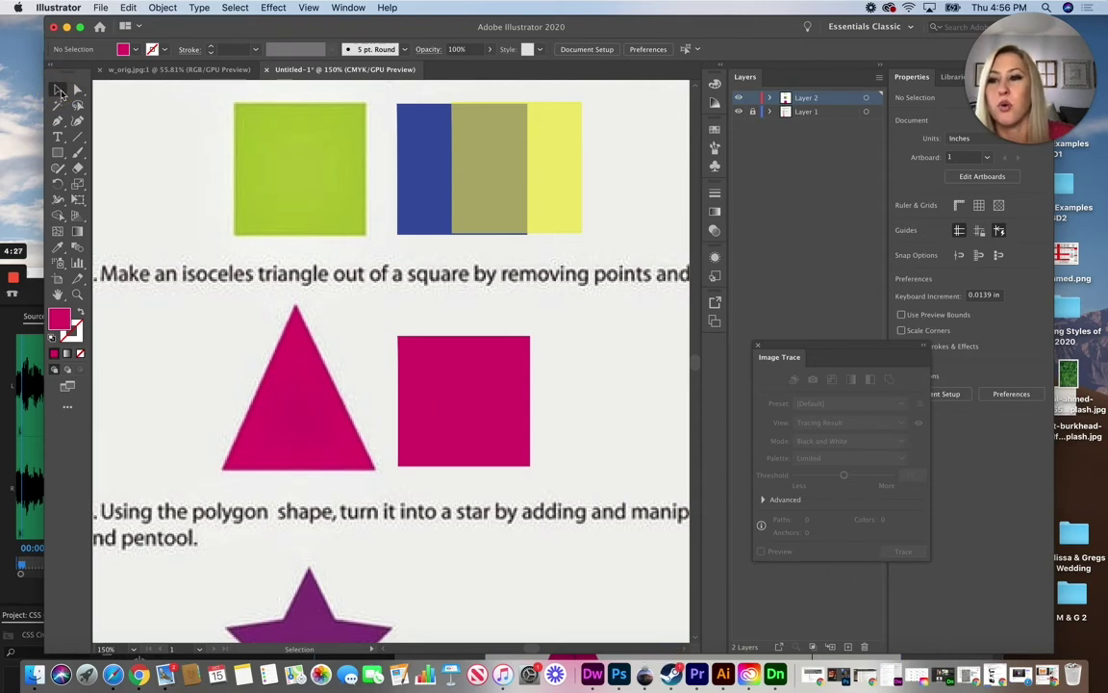
Step: Turn the magenta square into an isosceles triangle with the Pen tool by adding a top-edge midpoint anchor and deleting both upper corner anchors
click(424, 367)
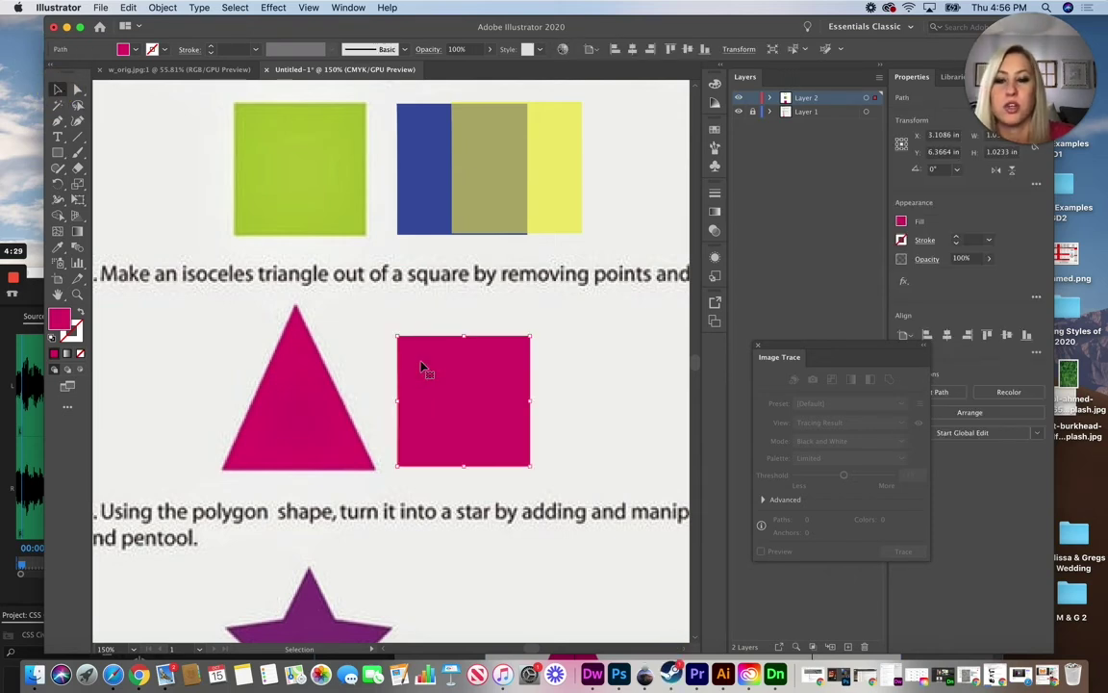
click(55, 119)
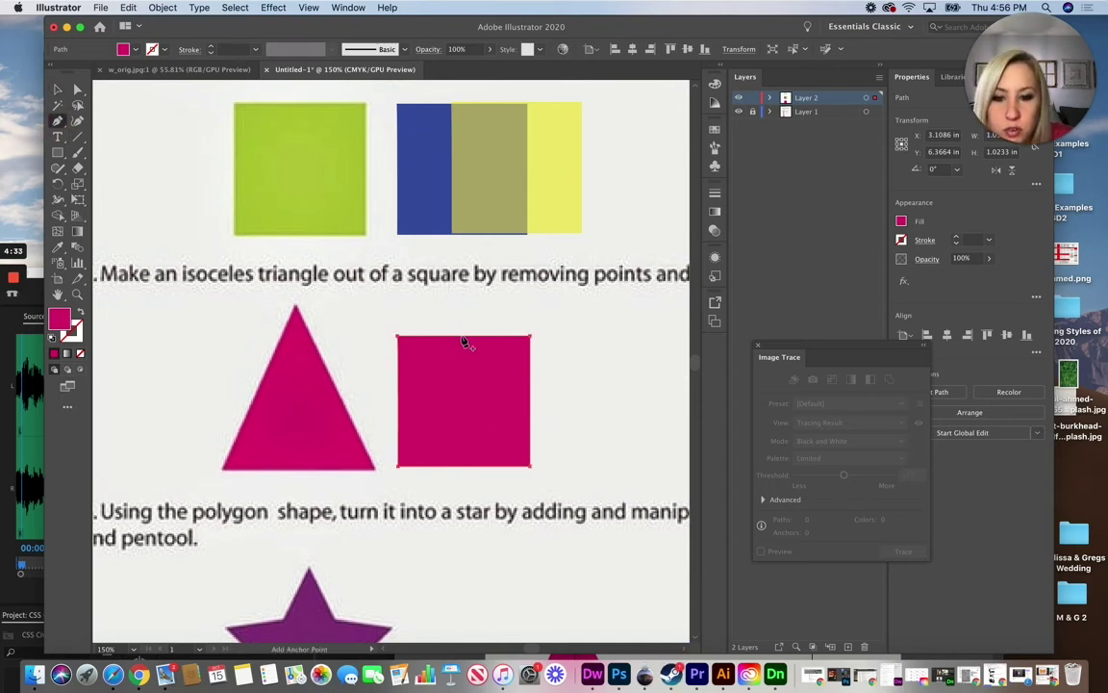
click(463, 338)
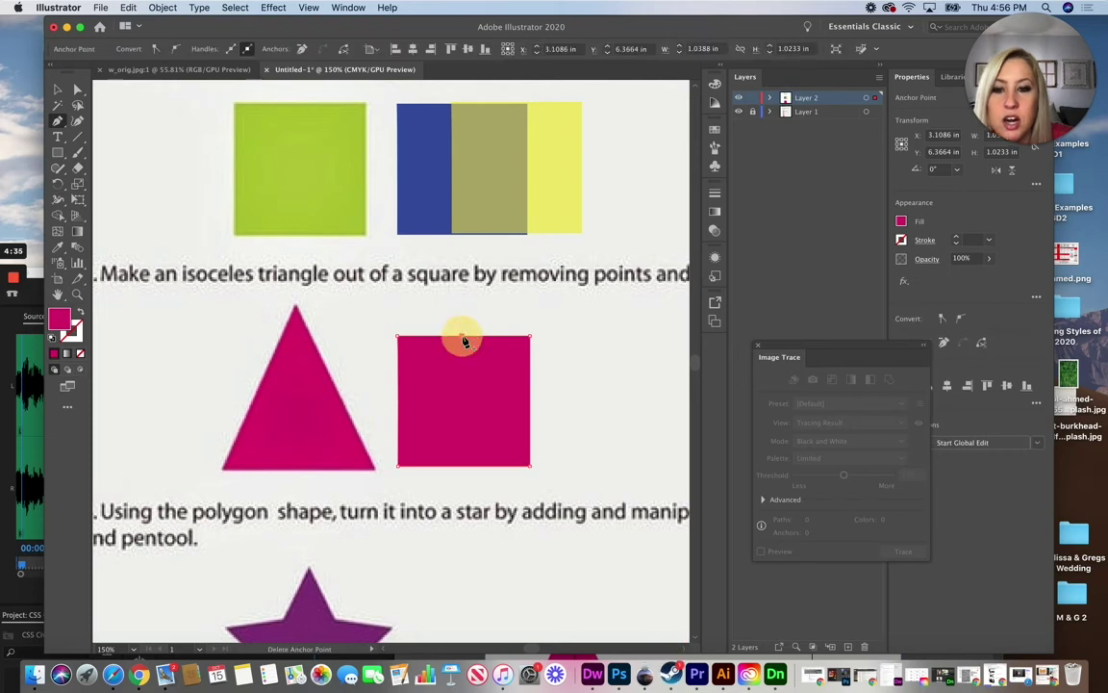
click(400, 342)
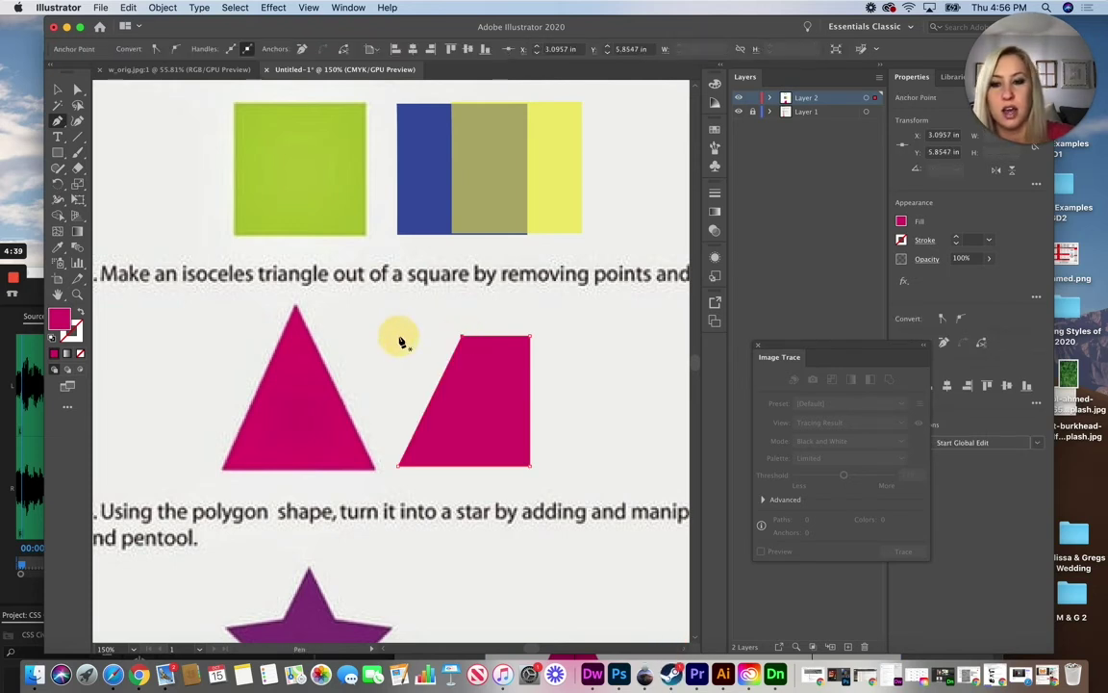
click(530, 339)
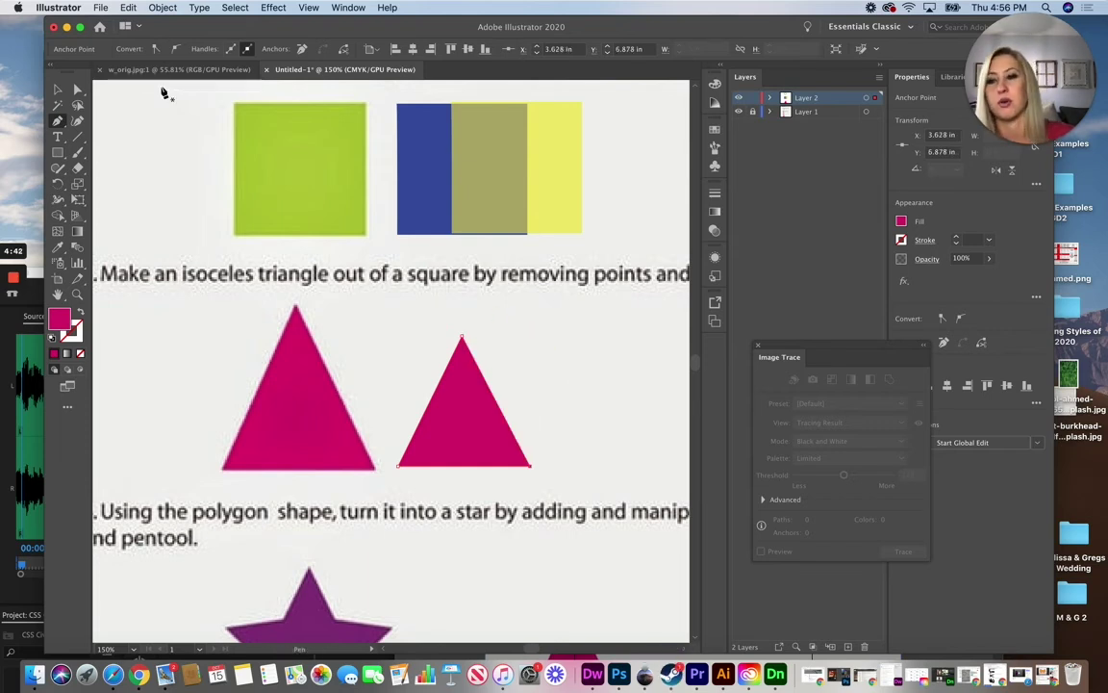
Step: Enlarge the new magenta triangle proportionally to roughly the size of the worksheet's triangle and deselect it
click(57, 88)
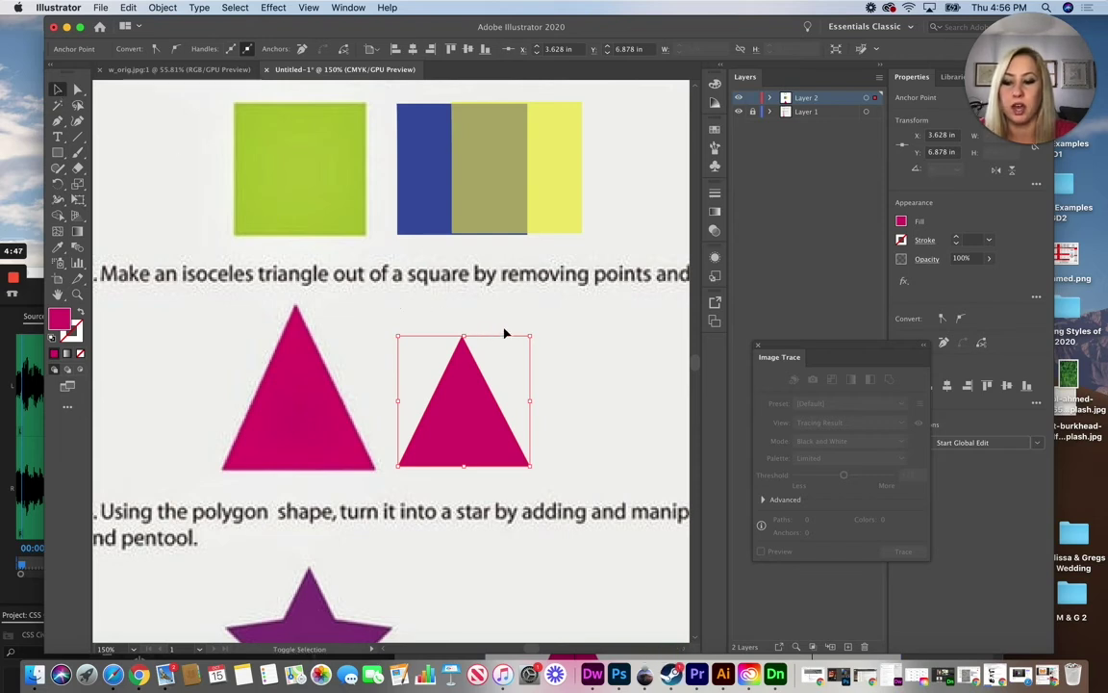
drag(527, 338, 567, 288)
click(606, 265)
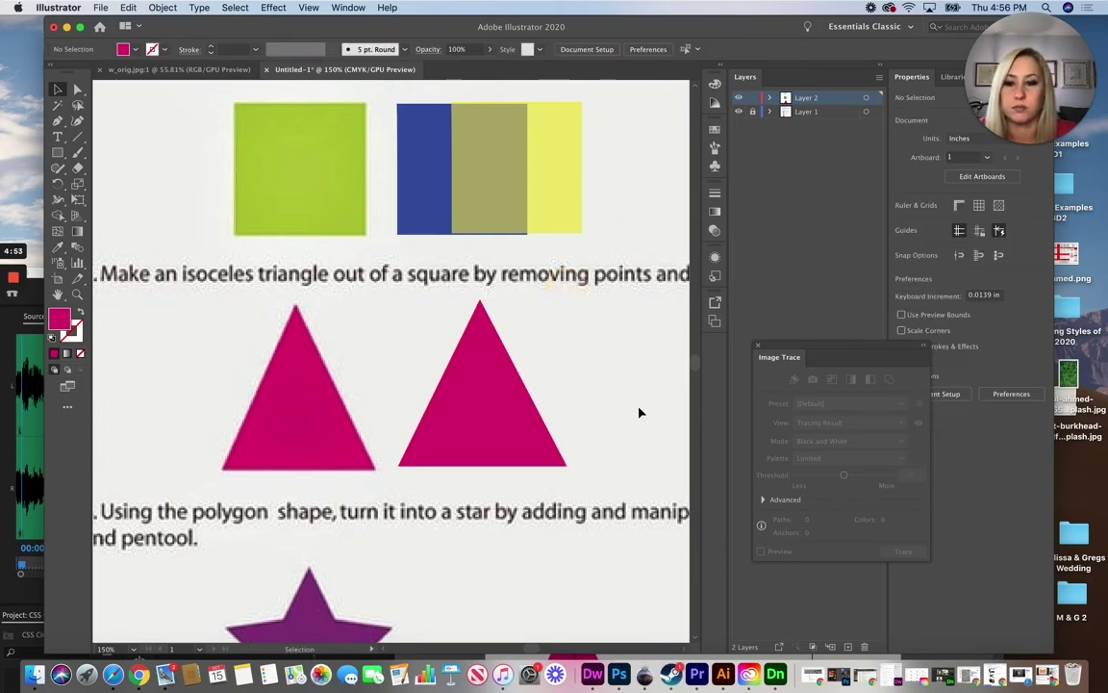
Step: Draw a magenta hexagon about 1.61 in high with the Polygon tool near the worksheet's purple star
scroll(639, 412, down, 6)
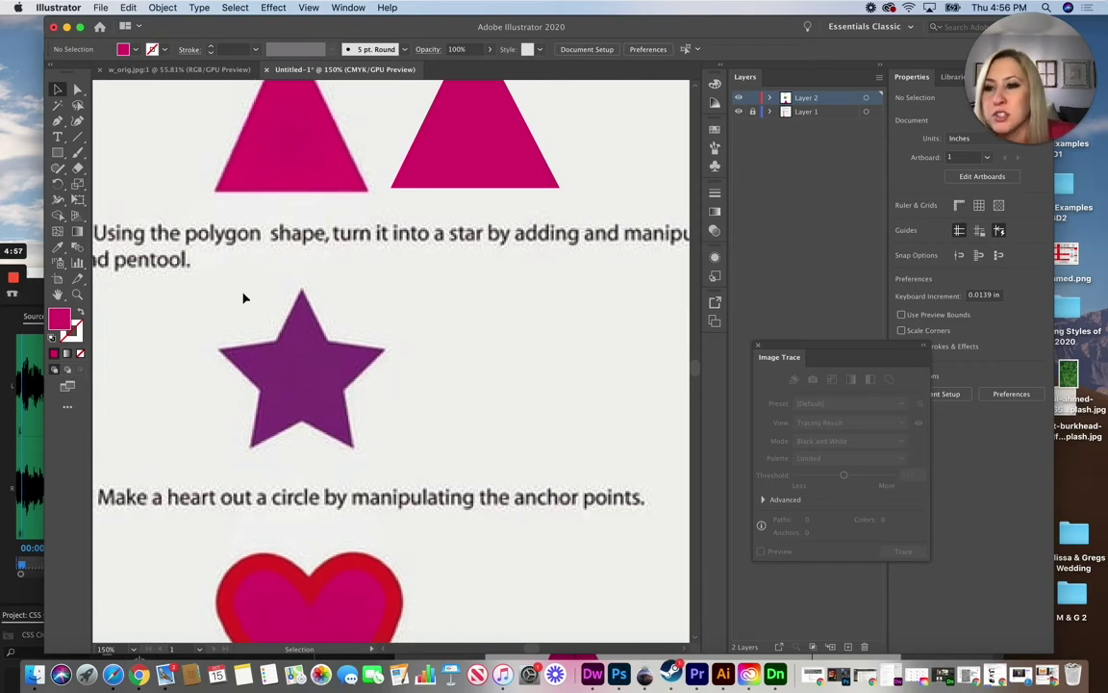
click(59, 152)
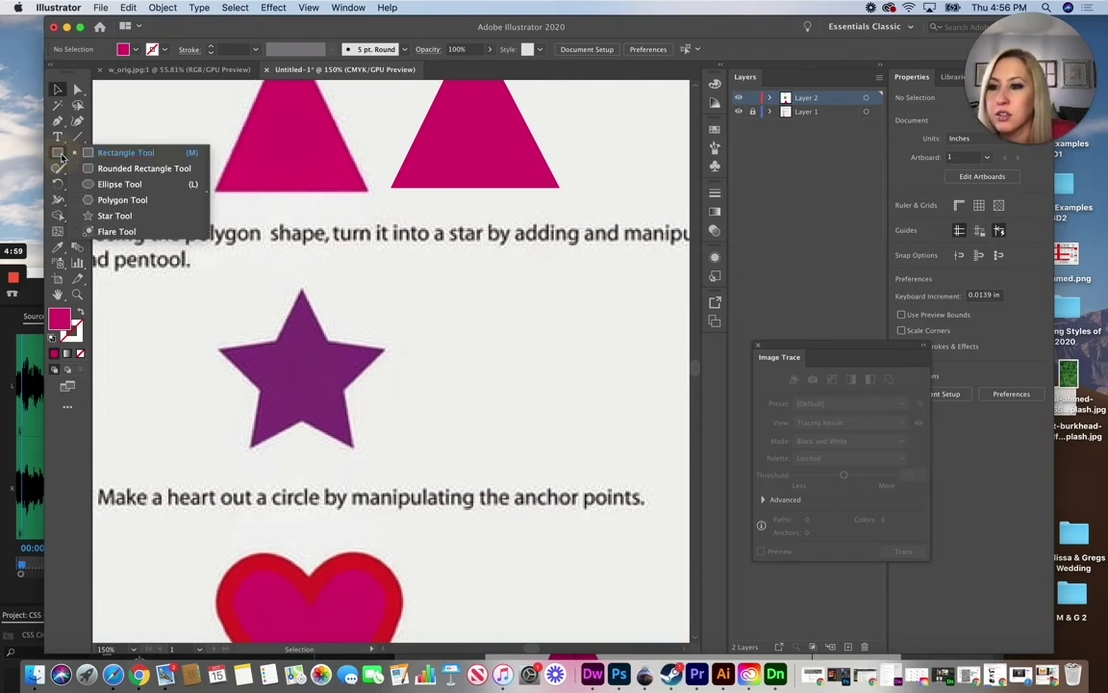
click(123, 199)
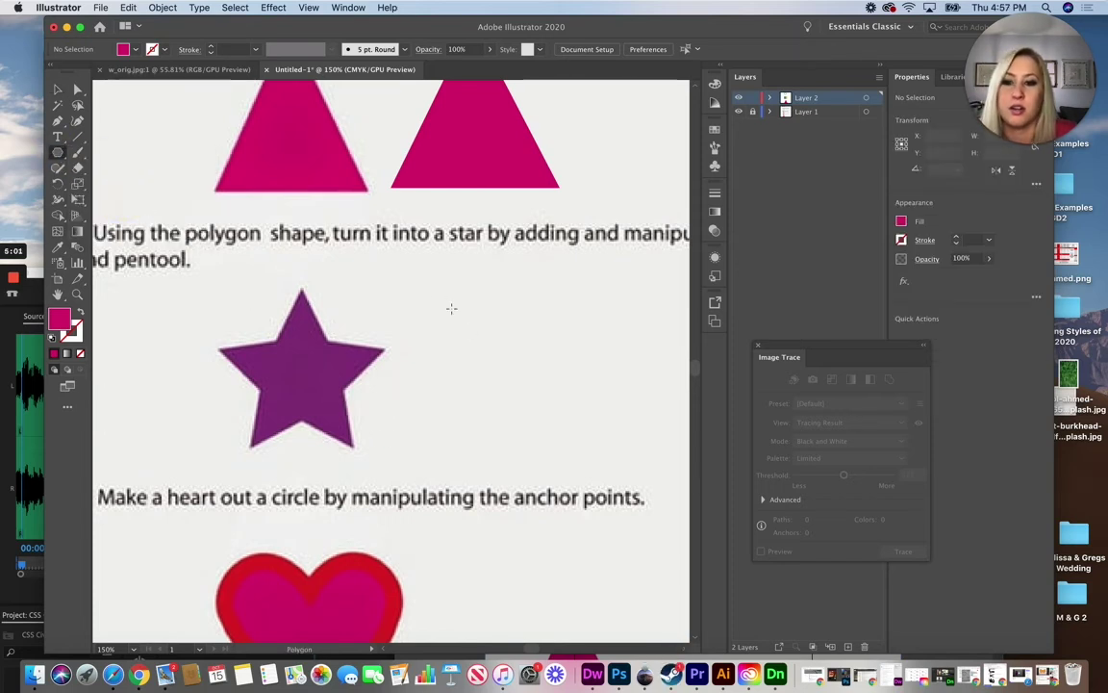
drag(441, 302, 527, 373)
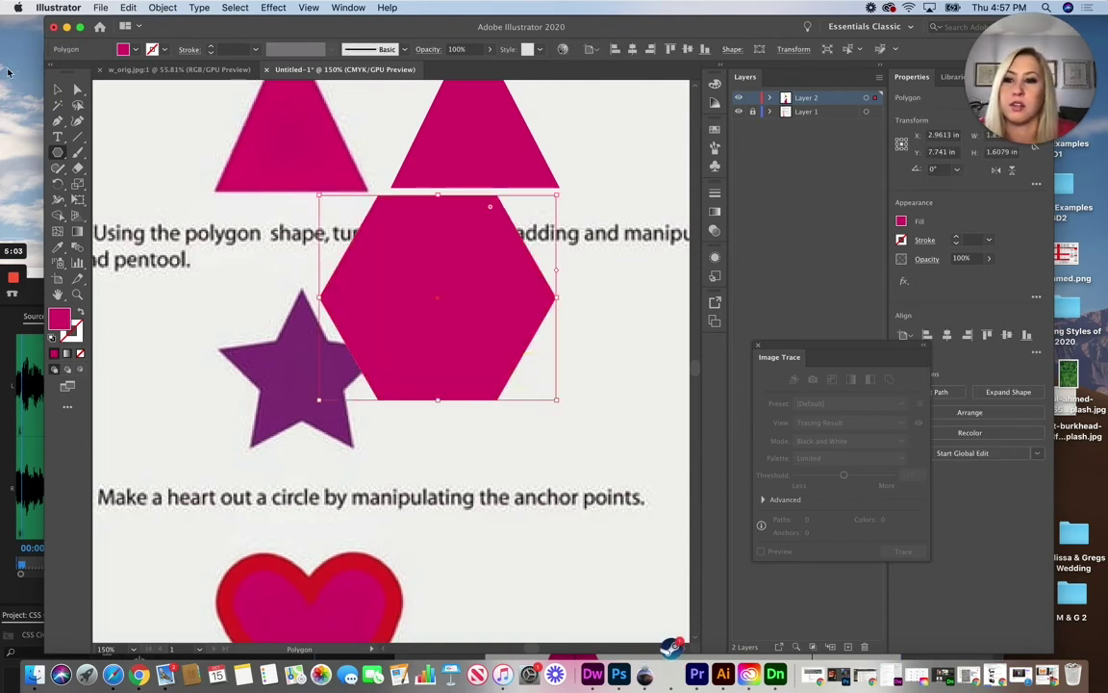
Step: Place the hexagon beside the worksheet's star, shrink it to about 1.28 in high, and recolor it with the star's sampled purple
click(59, 92)
drag(440, 318, 517, 389)
drag(396, 266, 444, 302)
drag(527, 347, 503, 336)
click(57, 246)
click(274, 362)
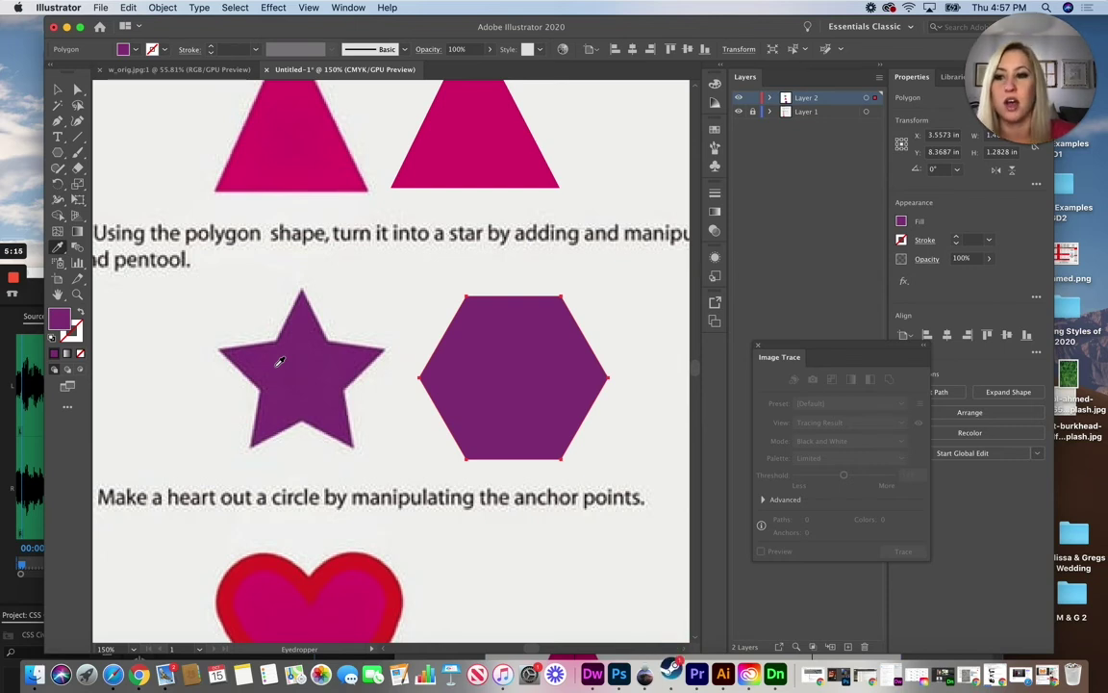
Step: Start adding anchor points to the purple hexagon's edges with the Pen tool
drag(58, 123, 79, 121)
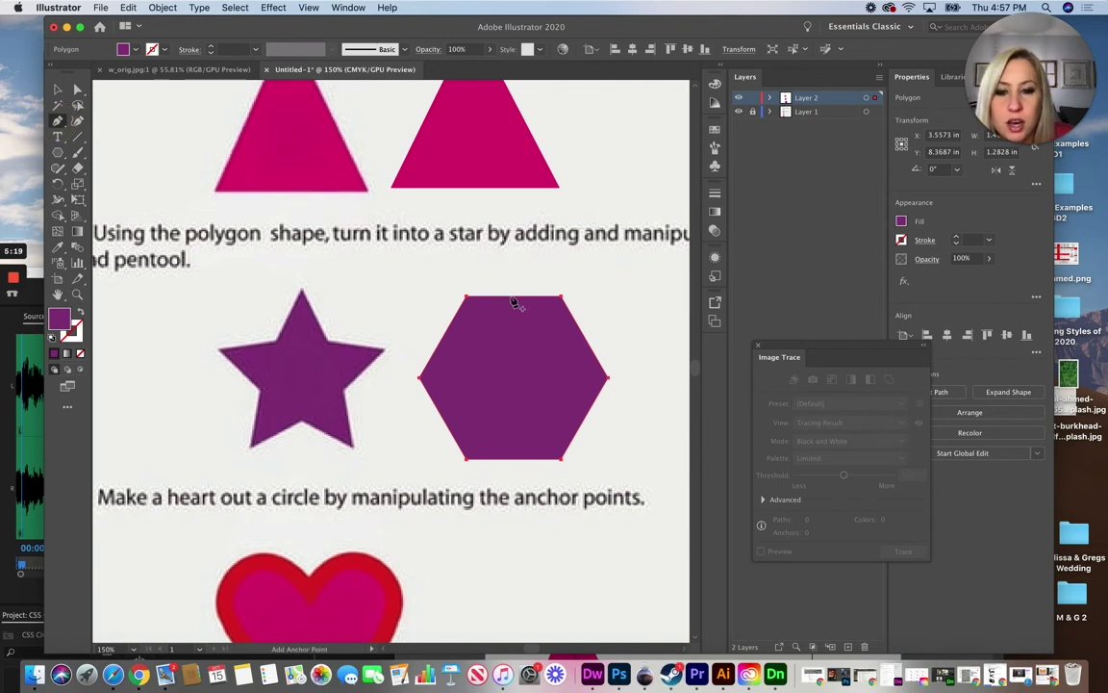